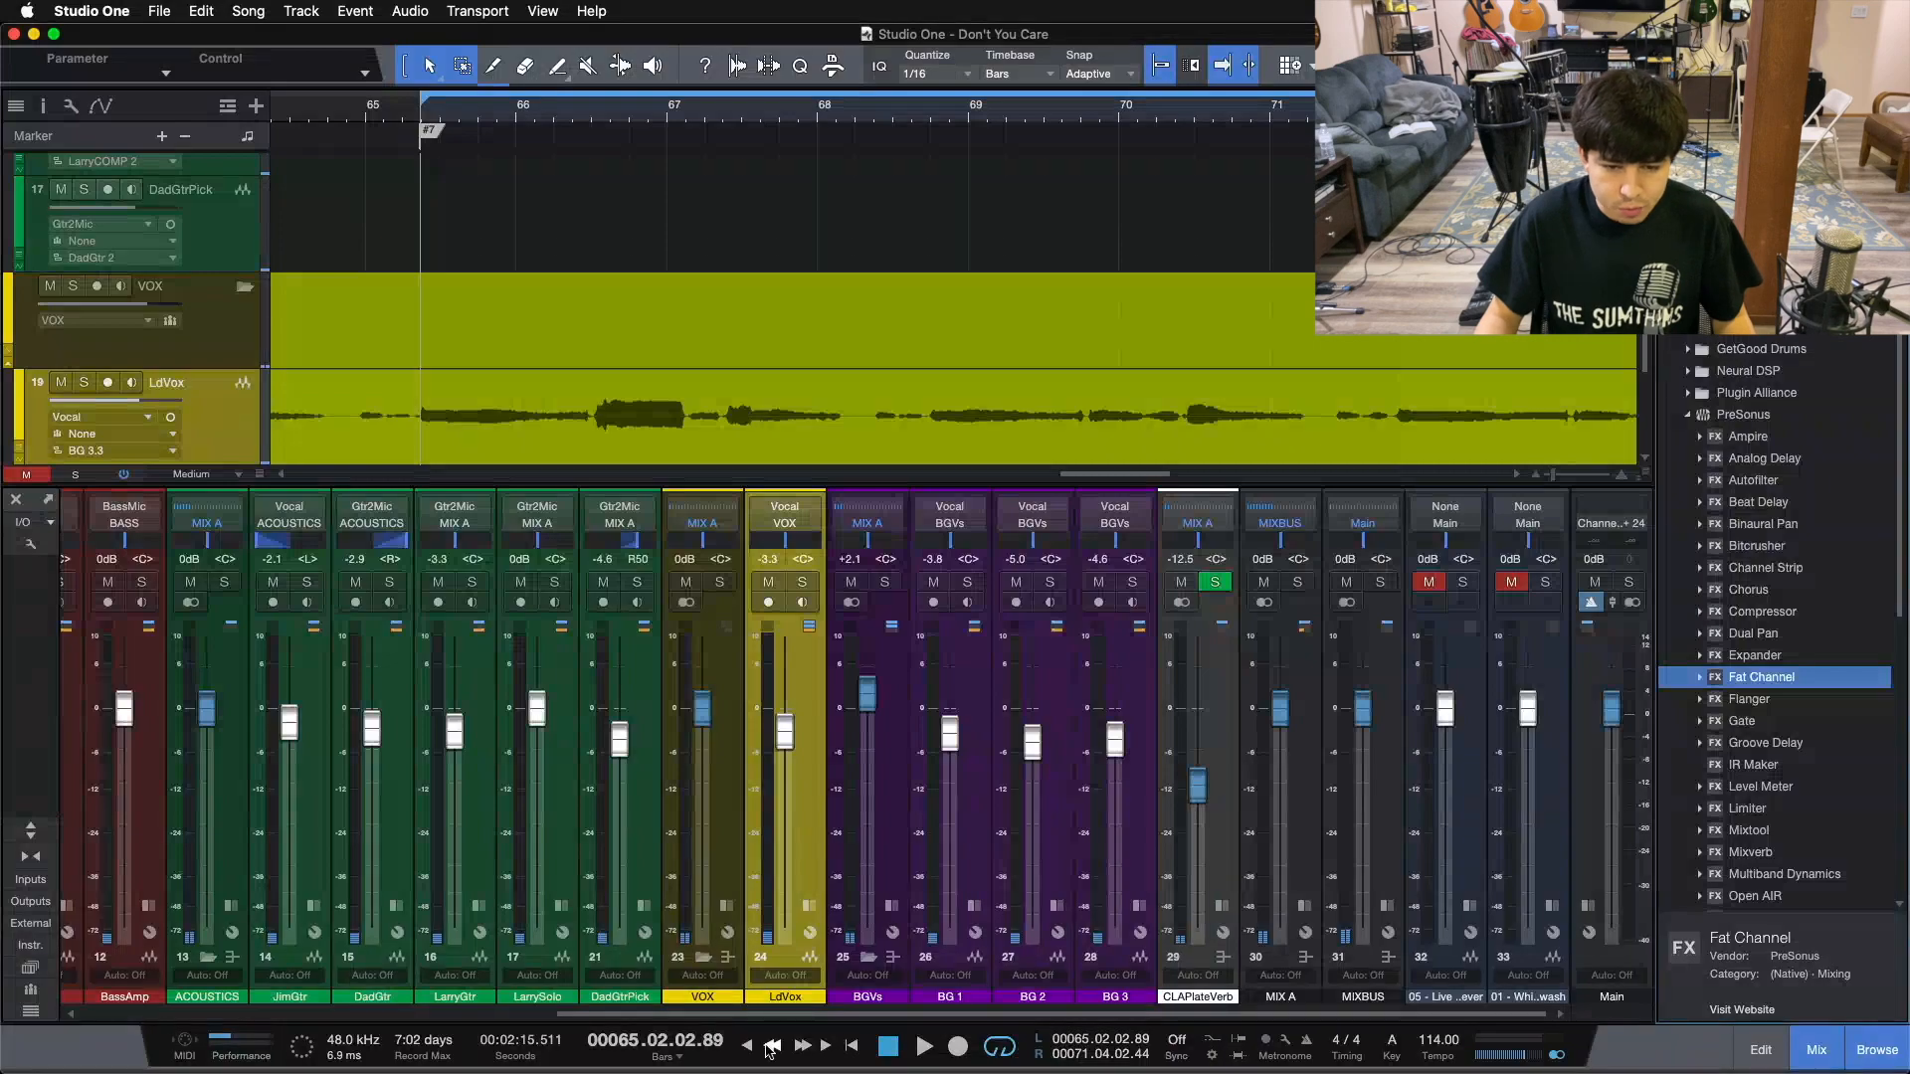
- Expand the Kick channel in the mixer to show its inserts and open its Compressor
drag(772, 1014, 279, 1019)
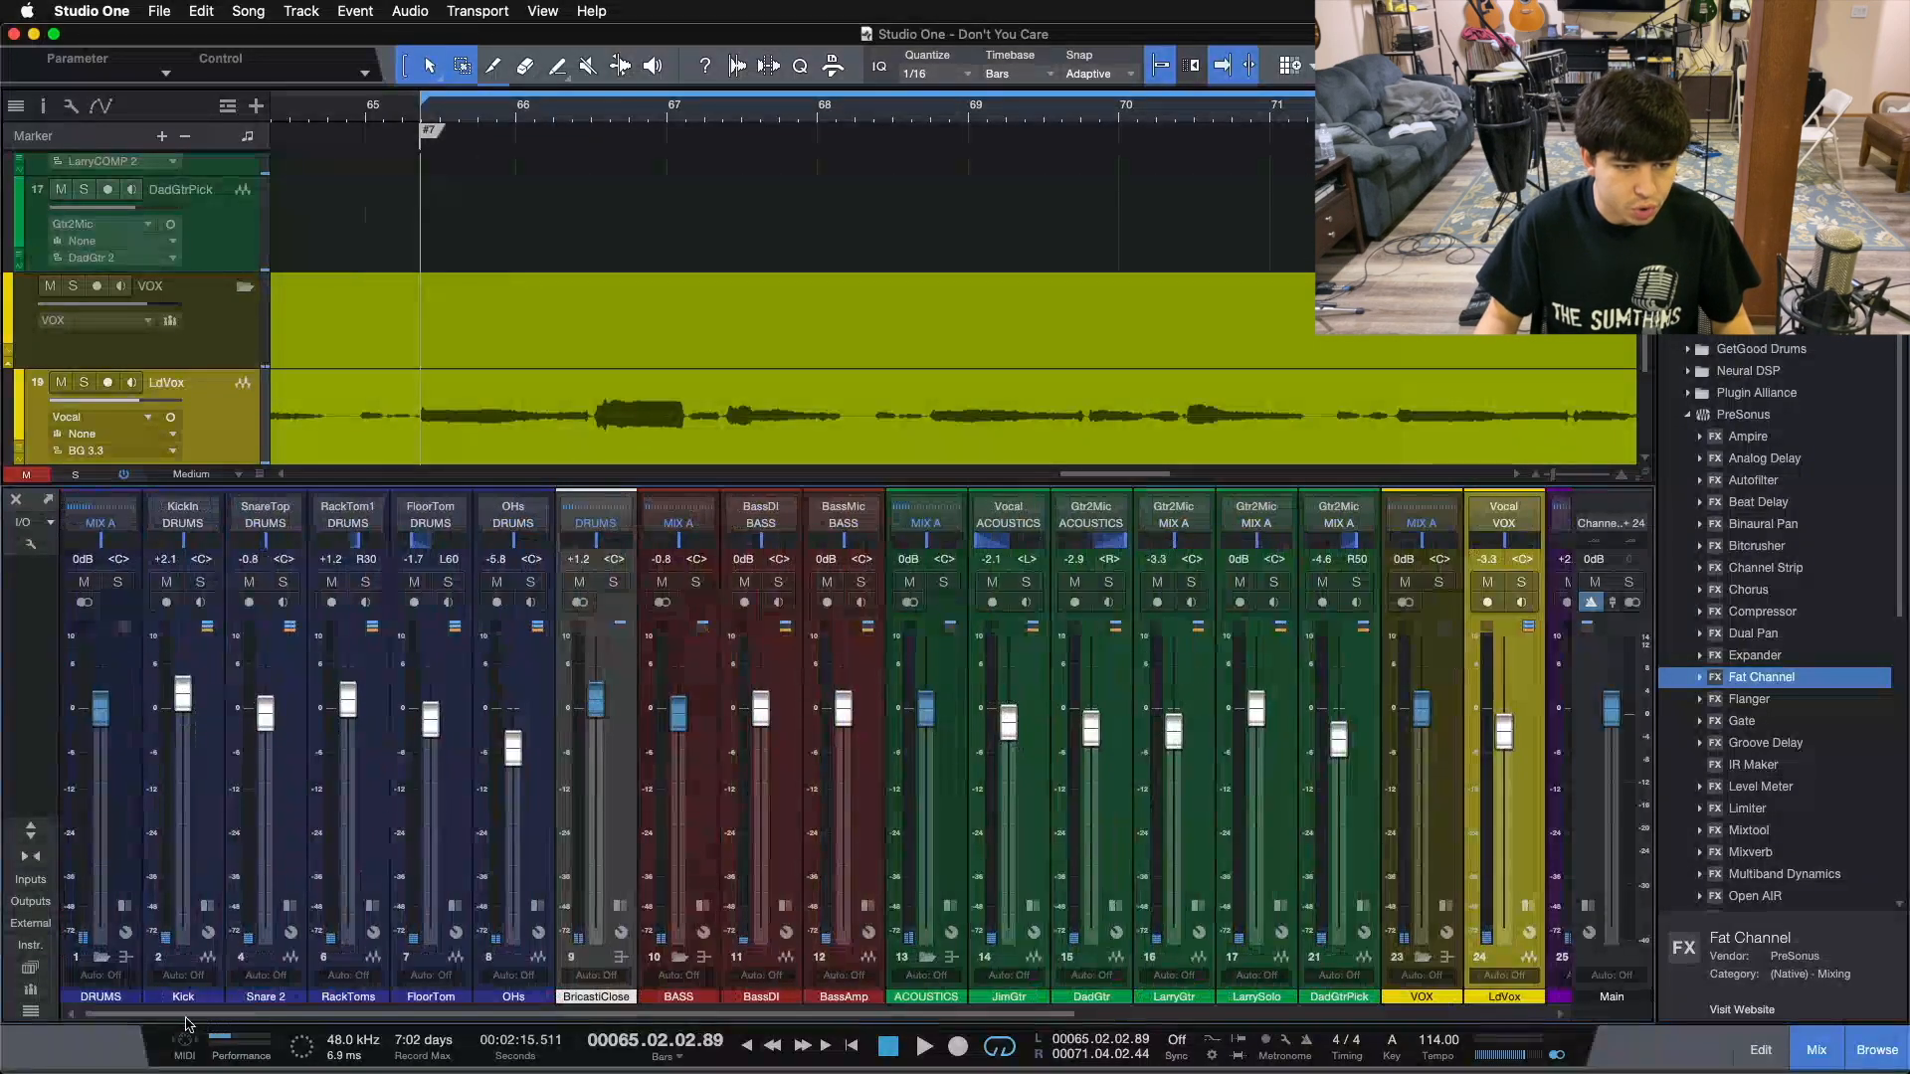
click(207, 906)
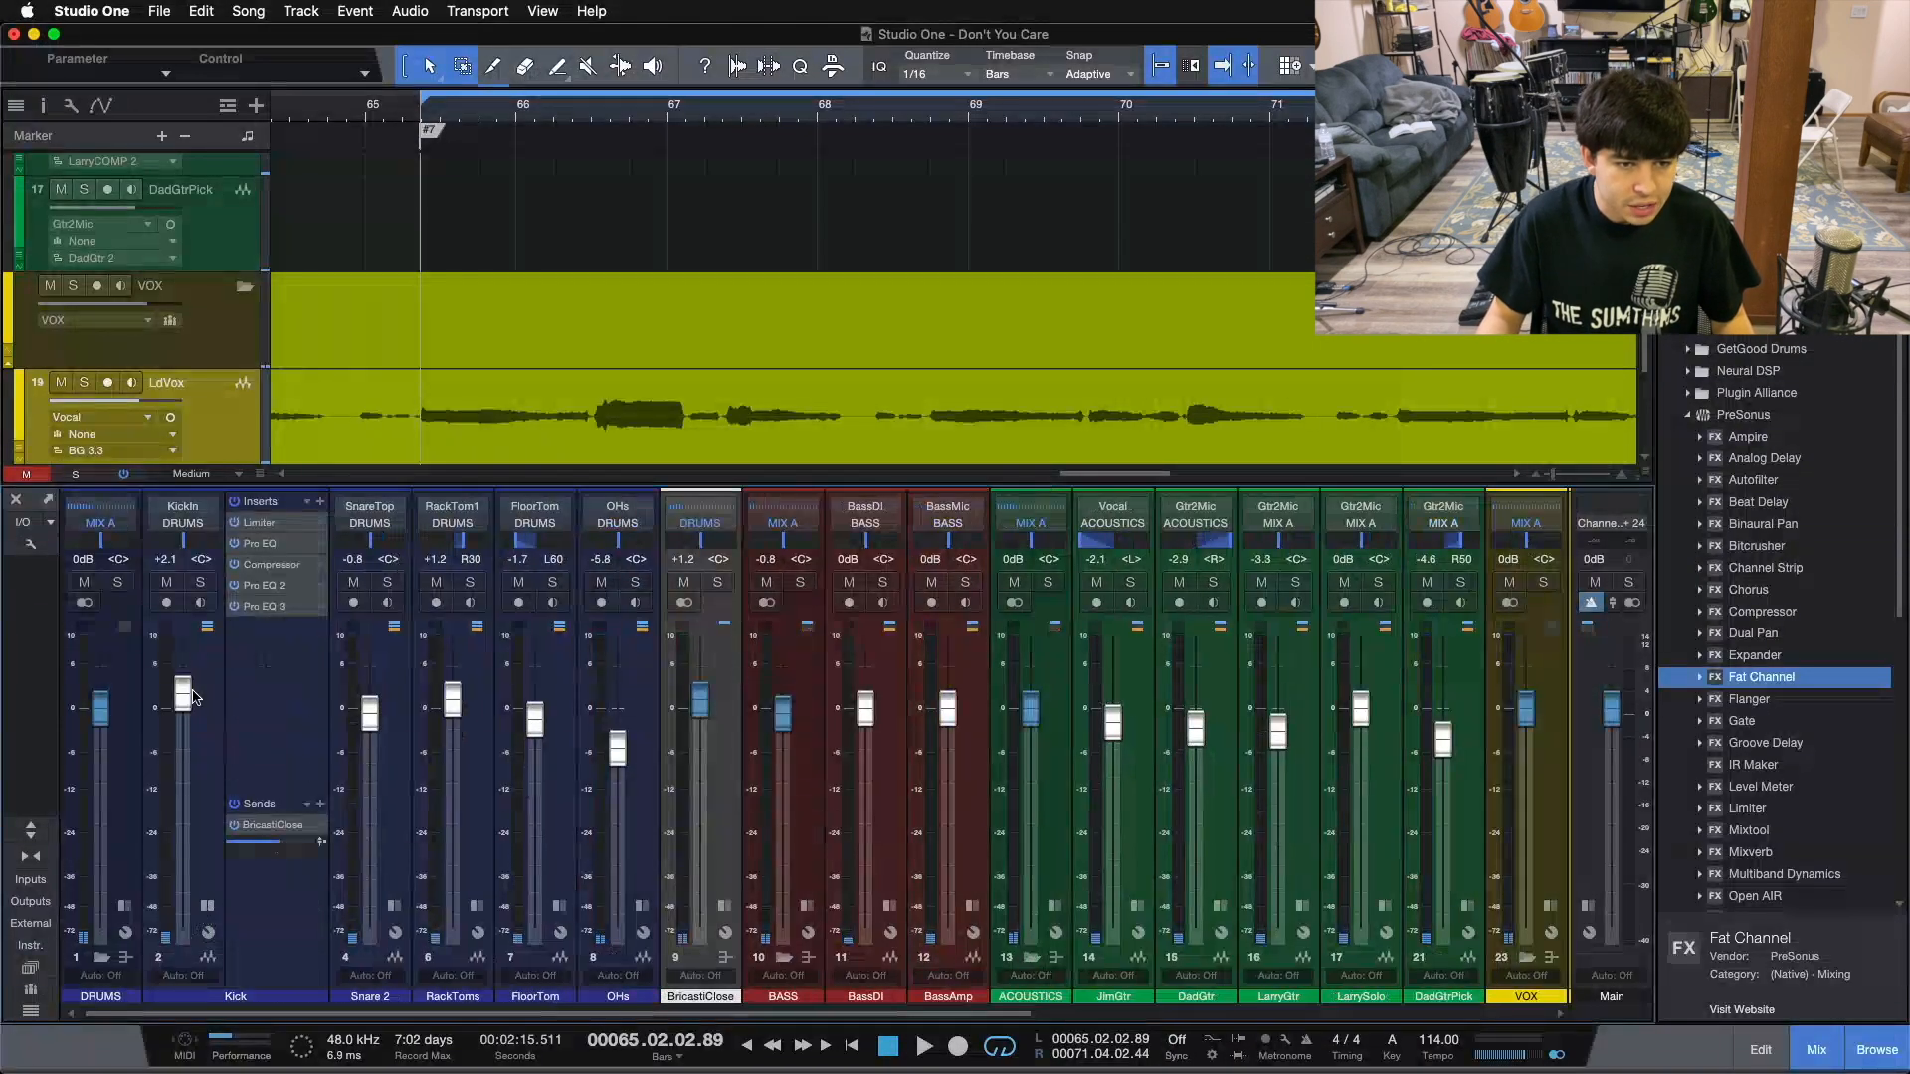
click(250, 564)
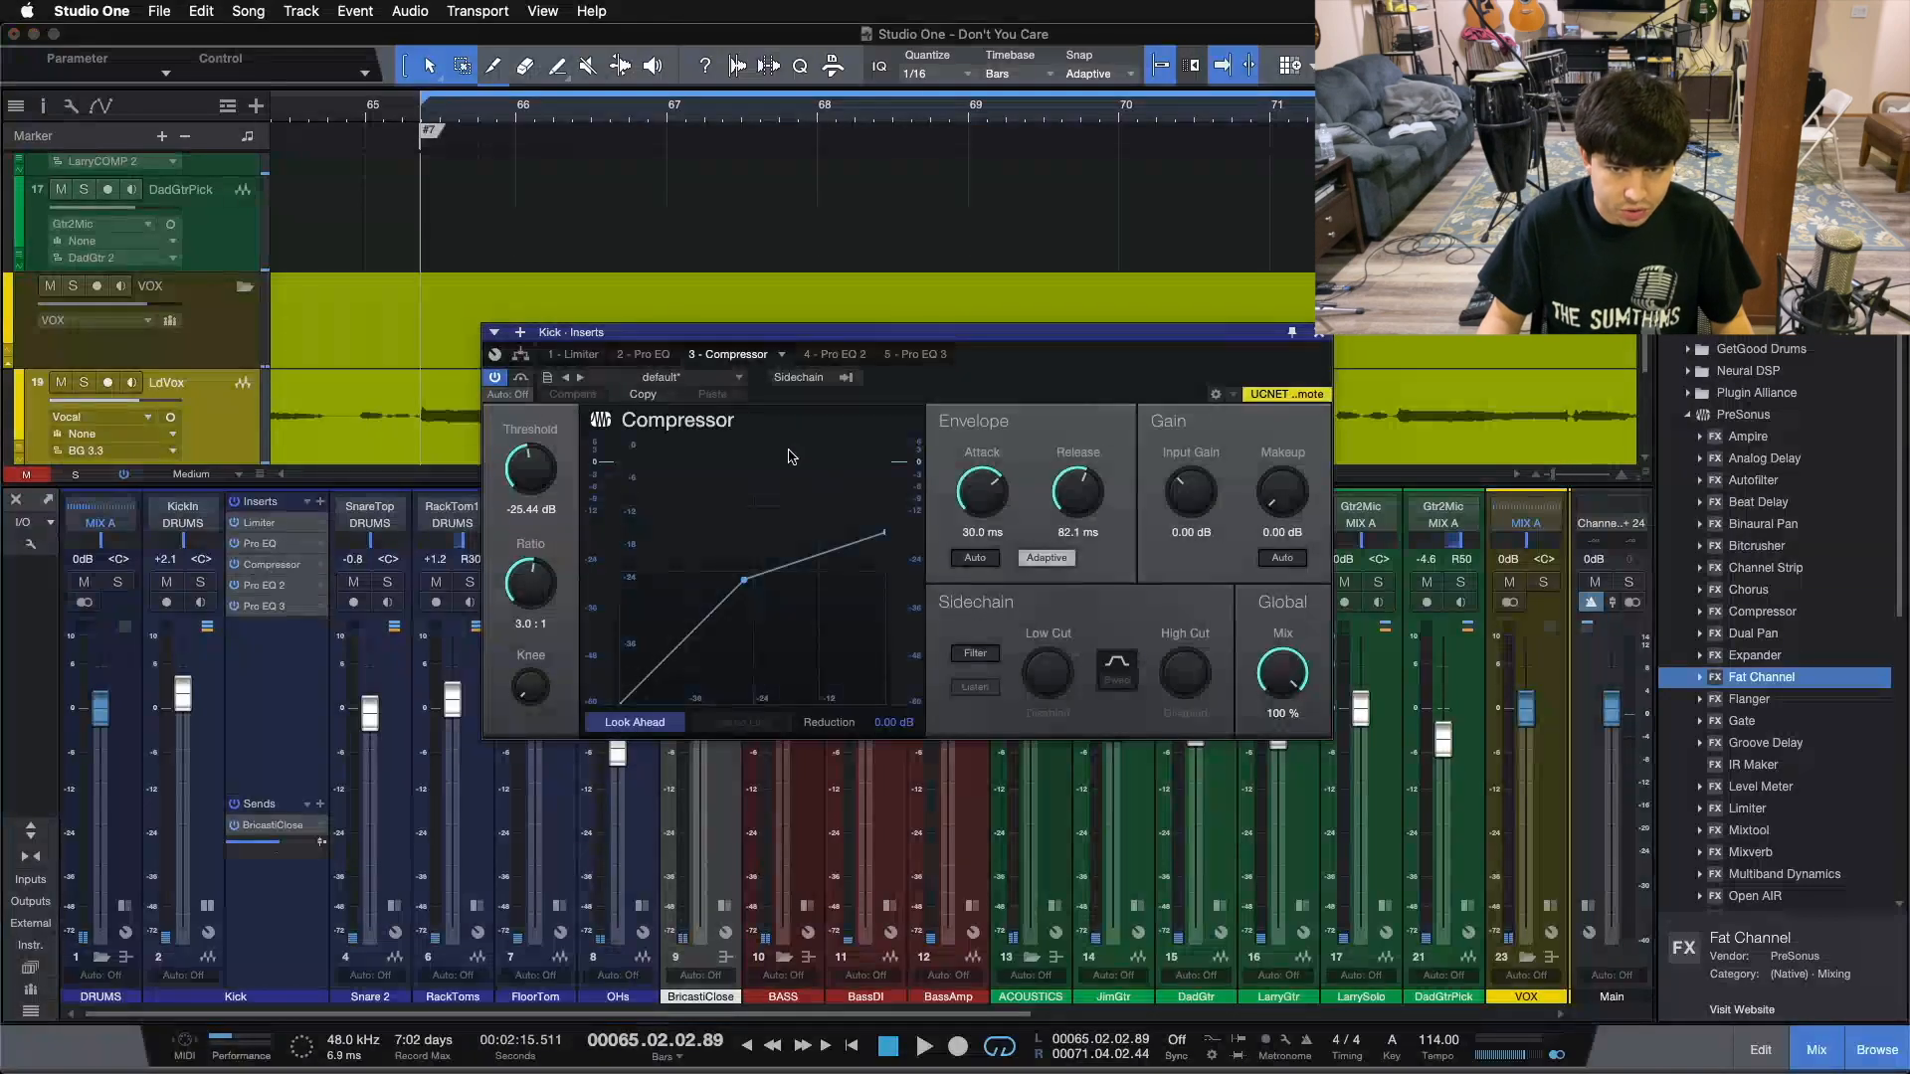
drag(983, 375, 1232, 404)
- Show the Snare 2 channel's inserts and sends and look over the other channels in the mixer
click(393, 907)
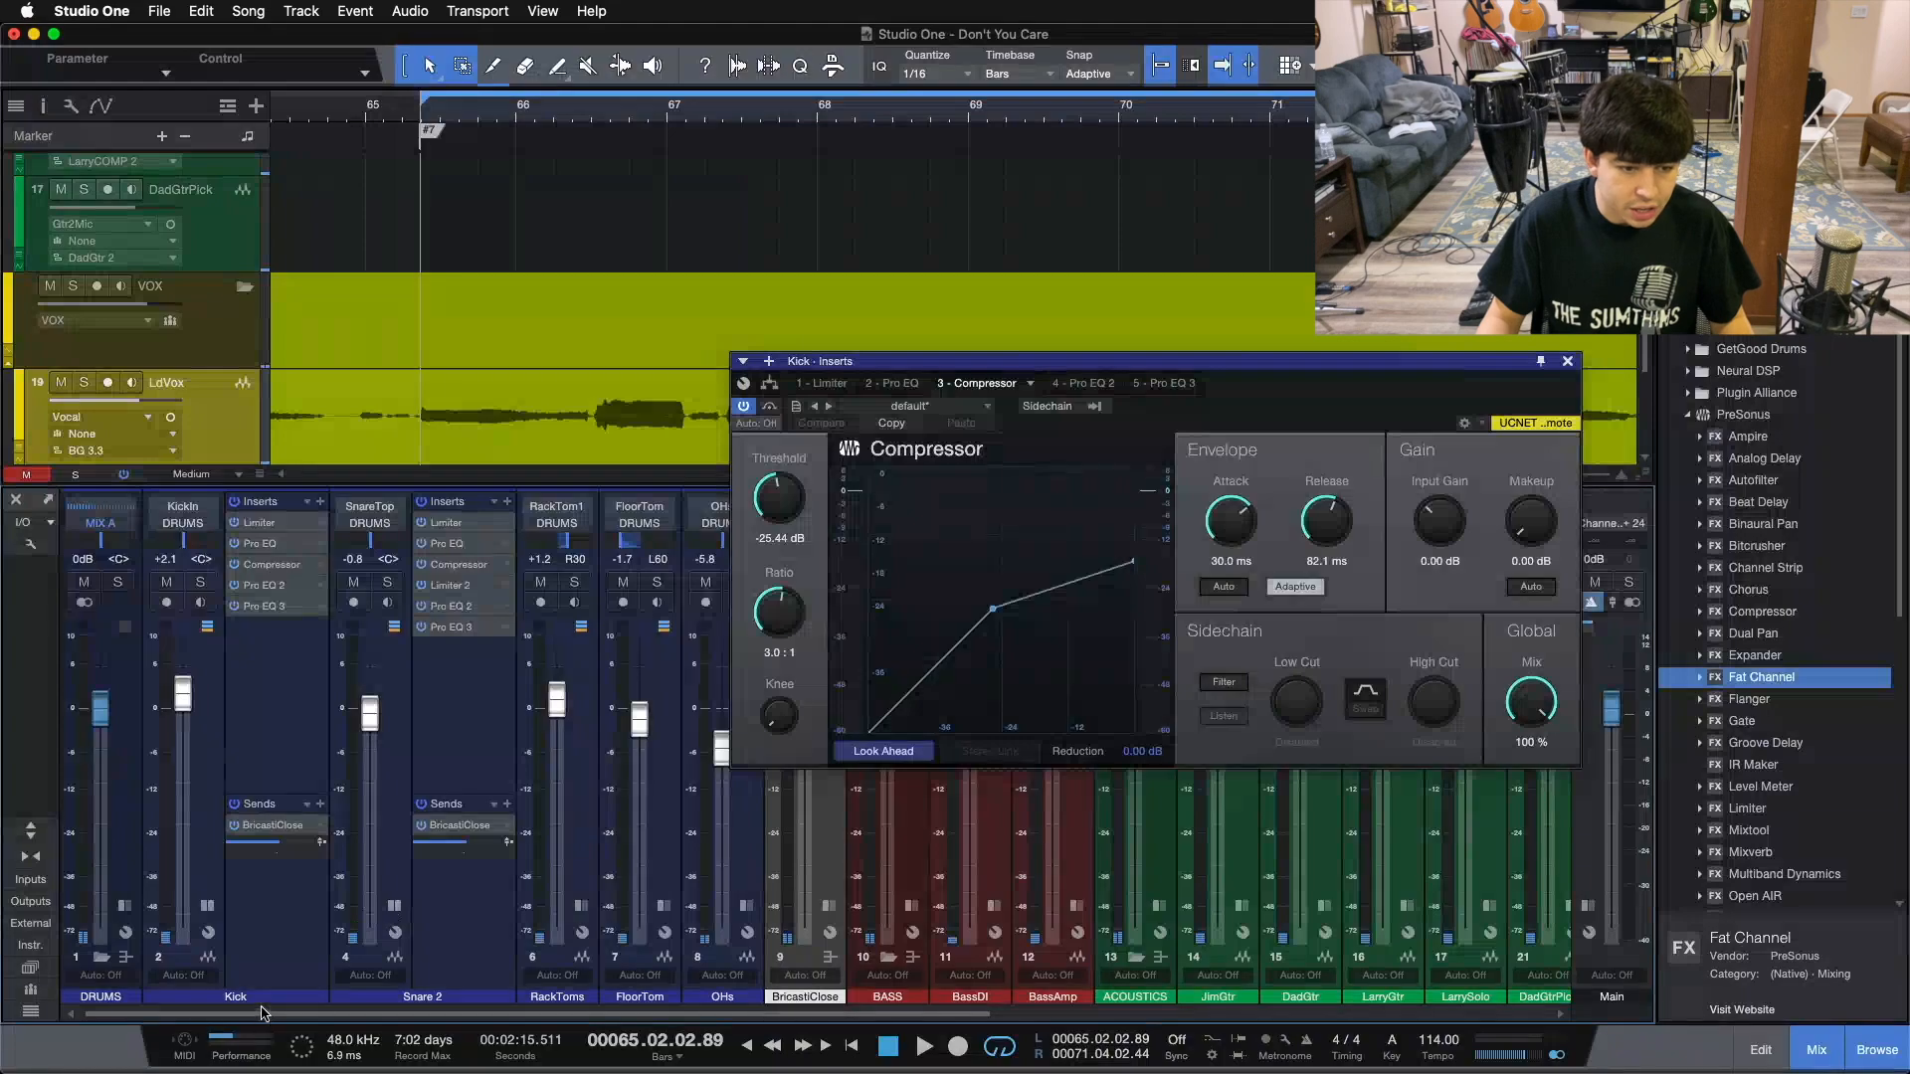
drag(263, 1015, 820, 1014)
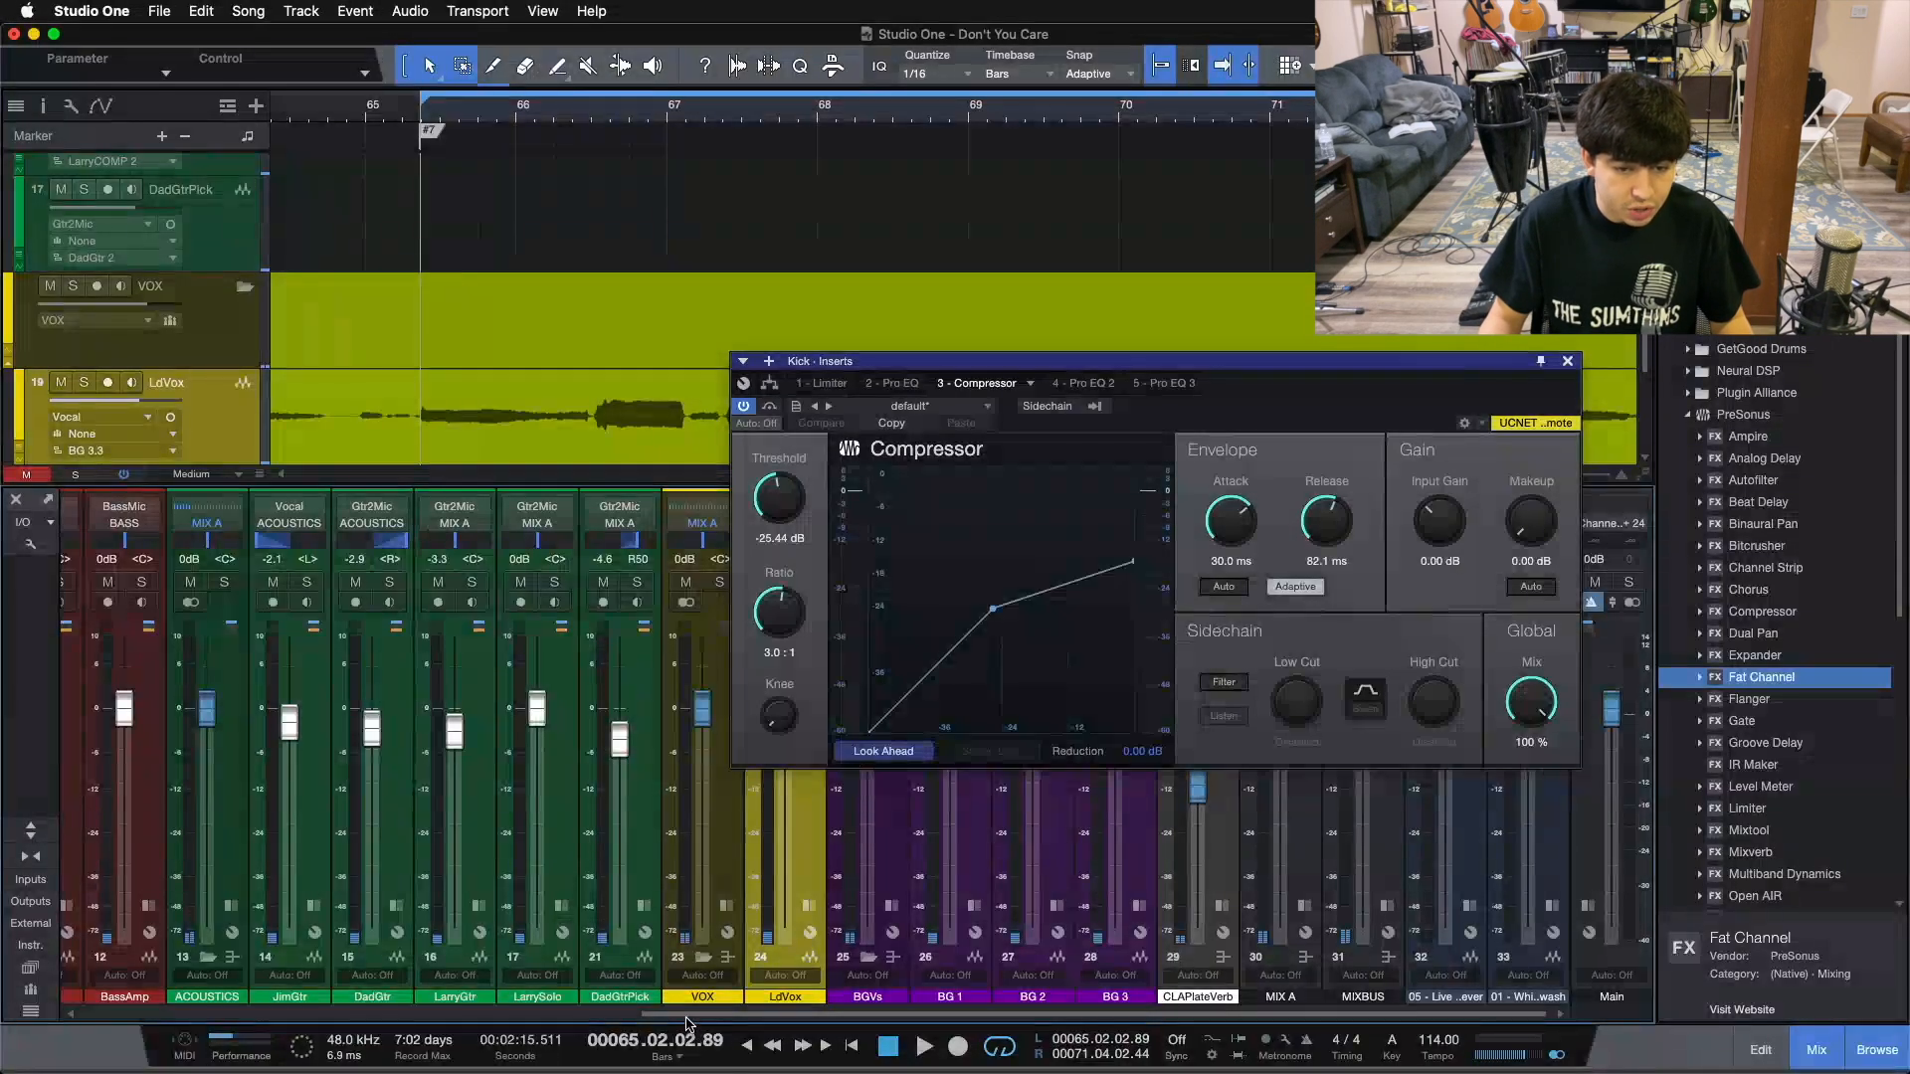
drag(686, 1024, 129, 1025)
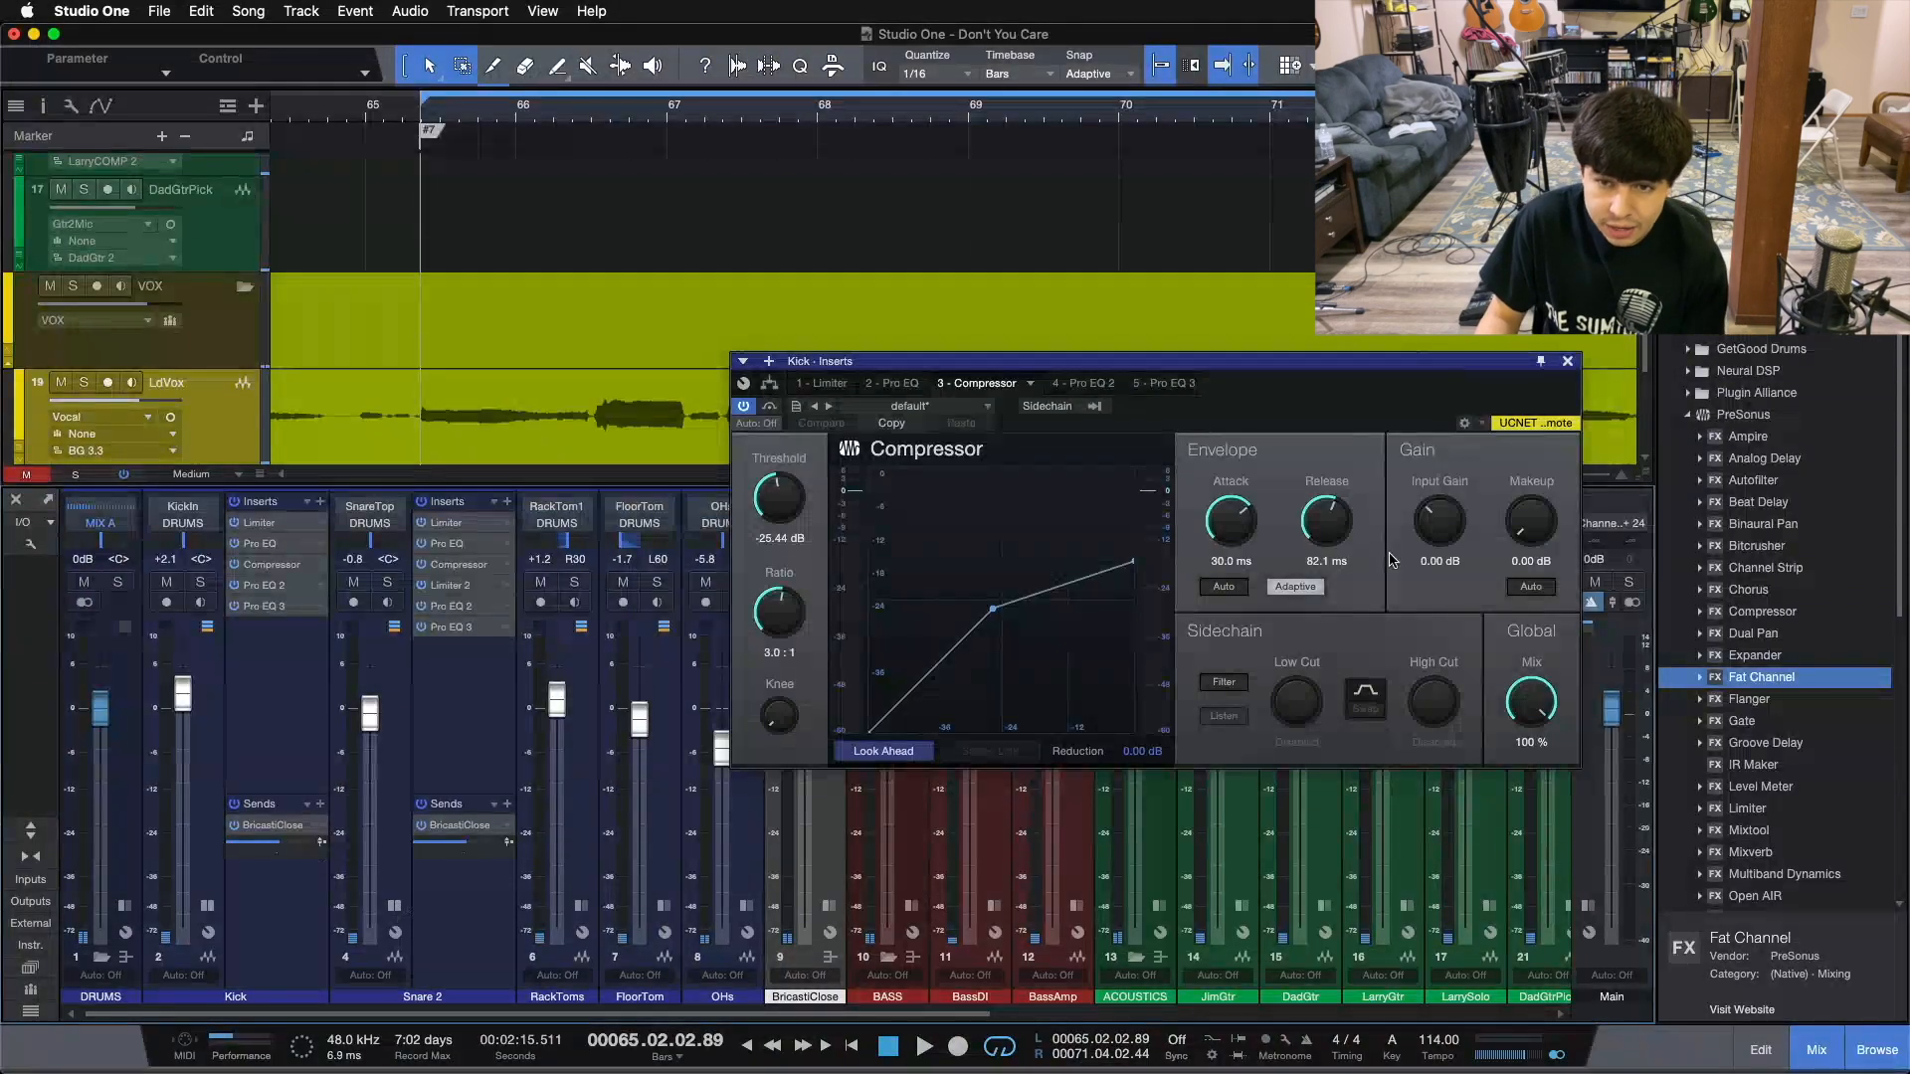
- Sweep the Kick compressor's attack up to 400 ms and return it to 30 ms
drag(1325, 408, 1109, 555)
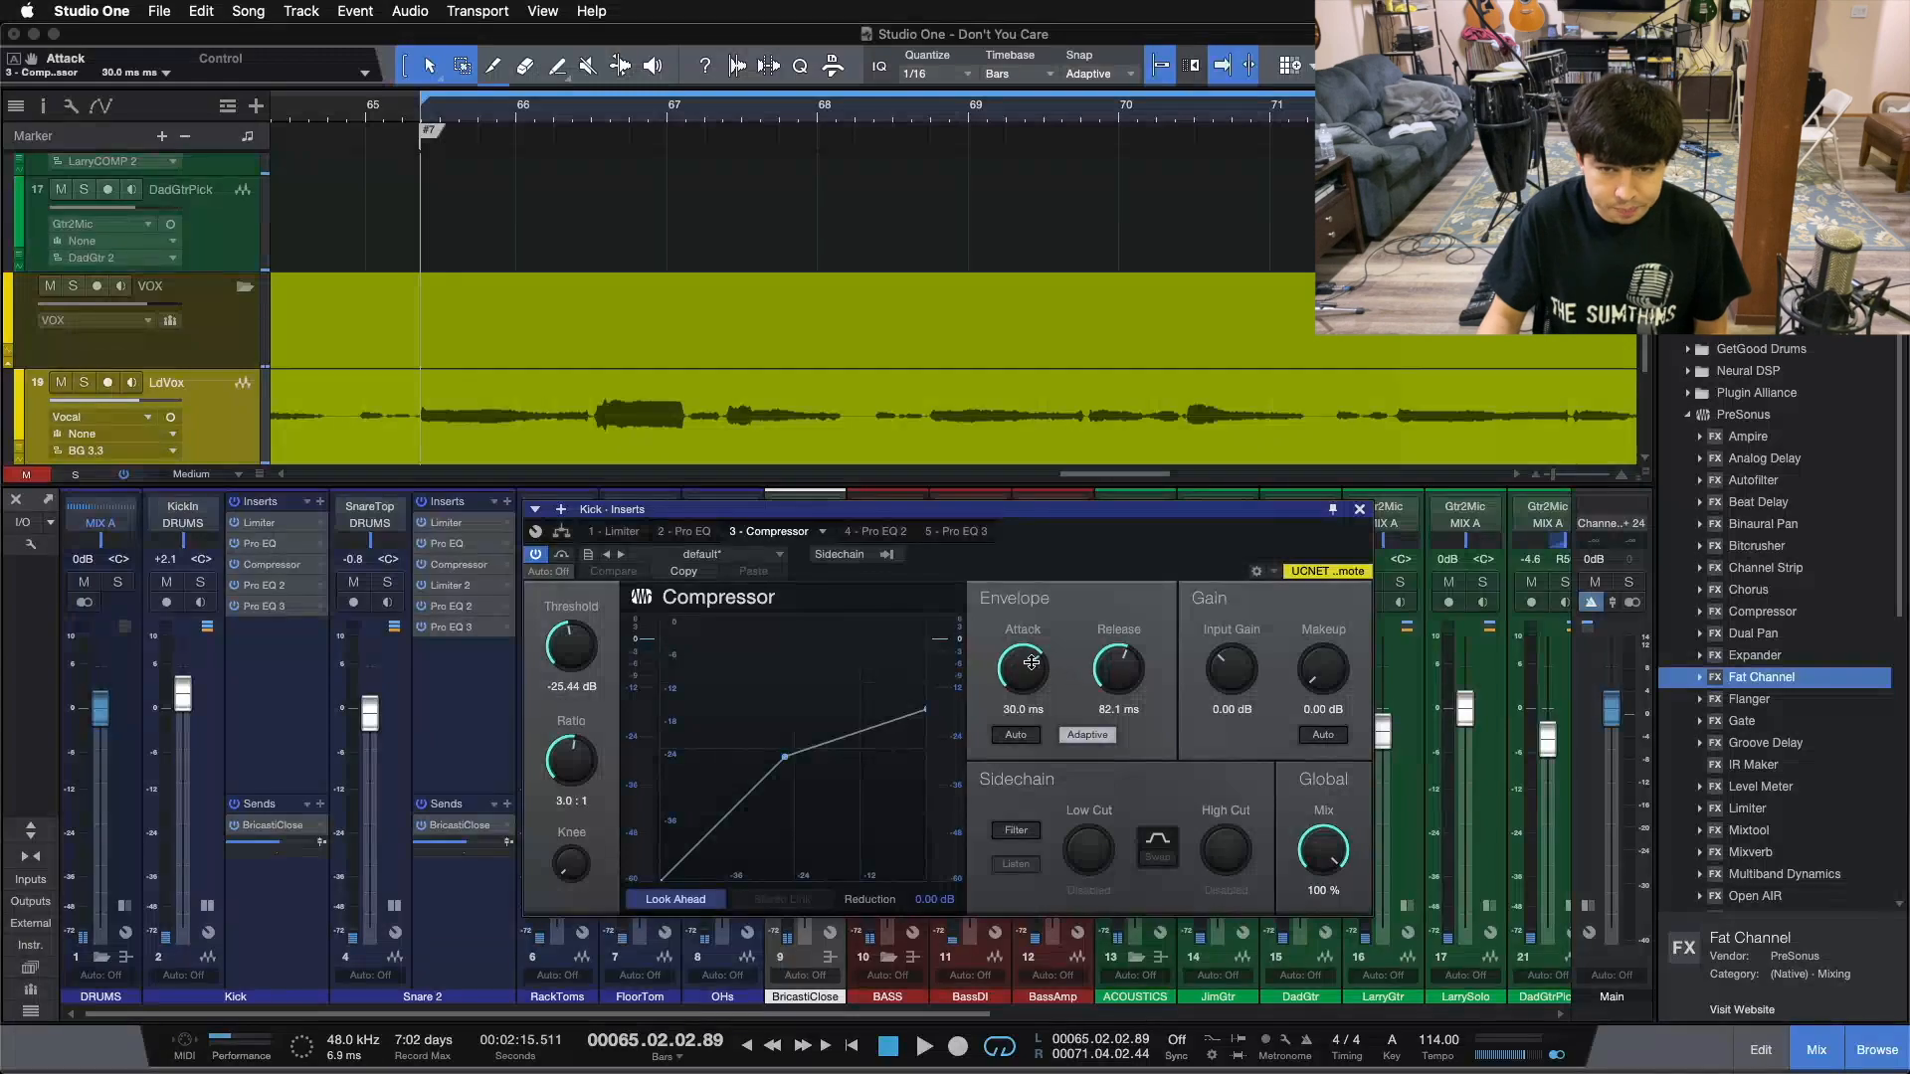
drag(1030, 648, 1034, 623)
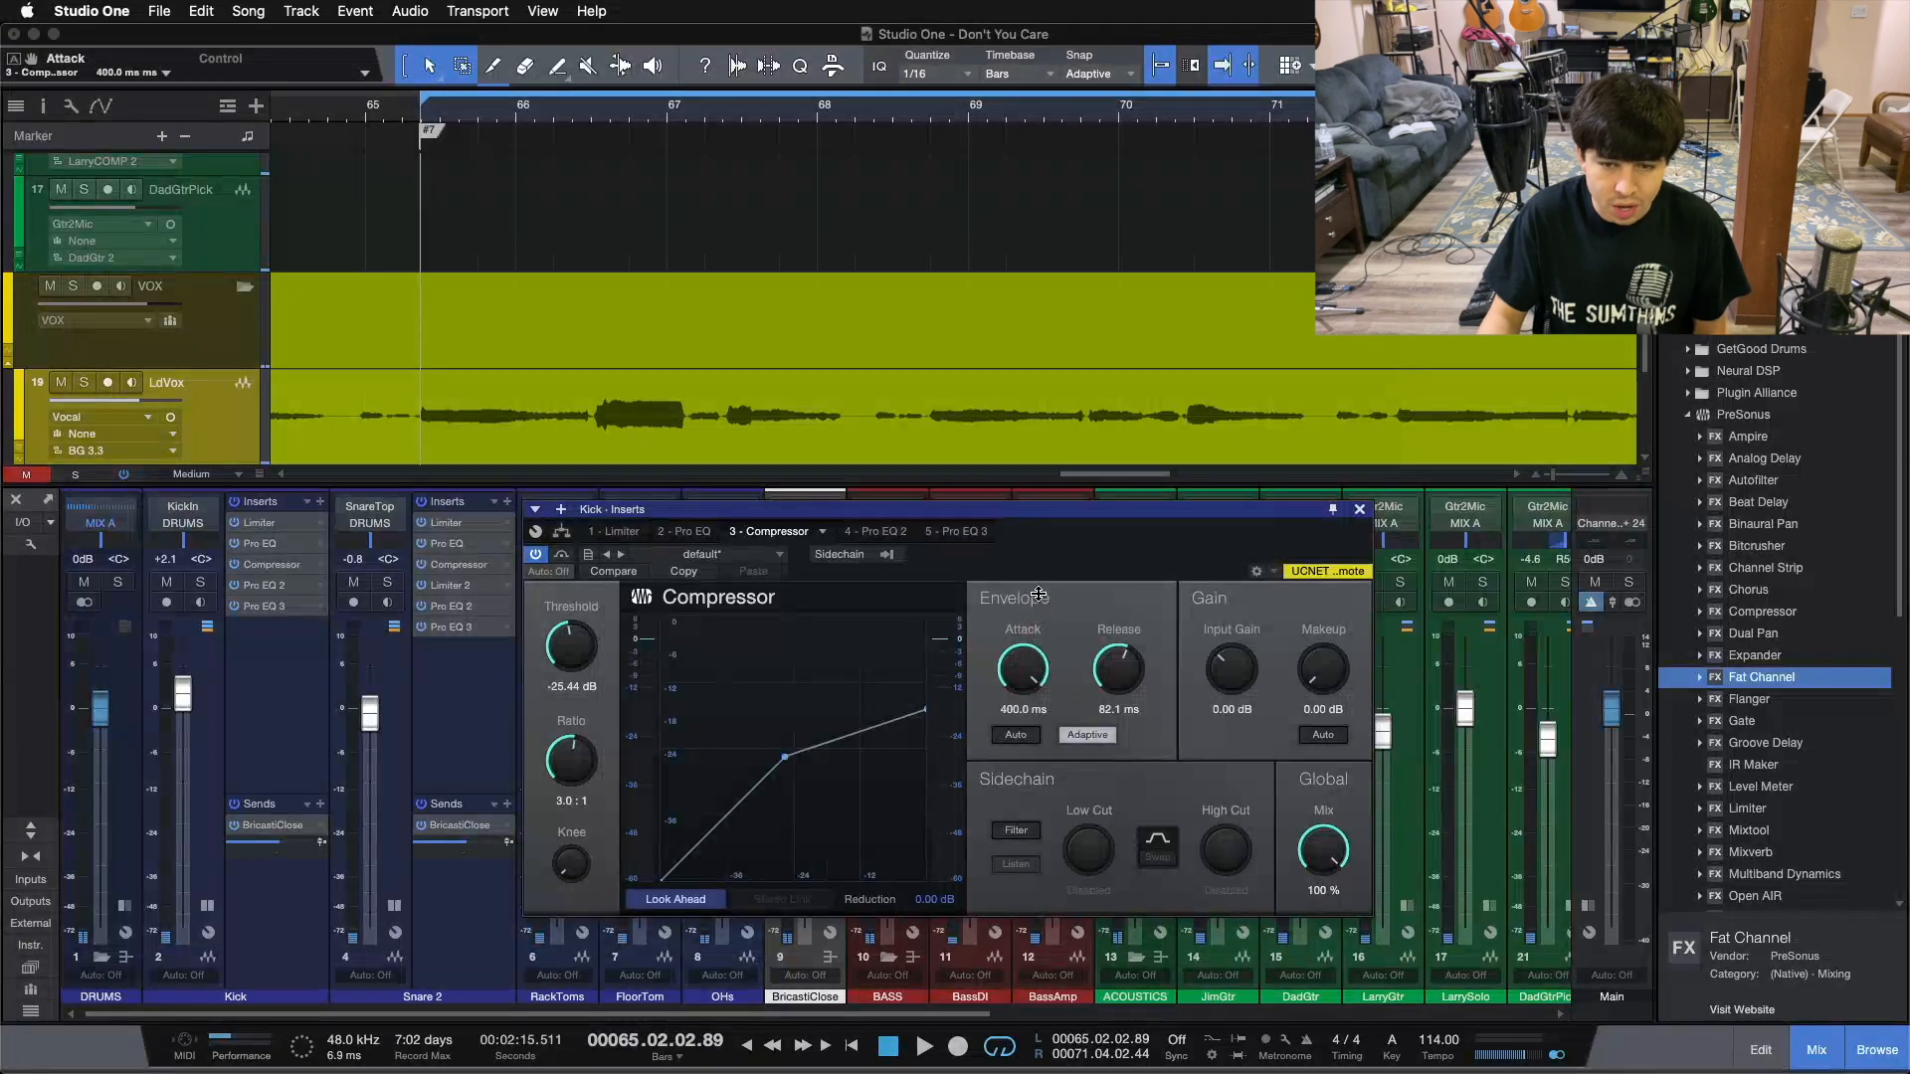
drag(1039, 635, 1034, 744)
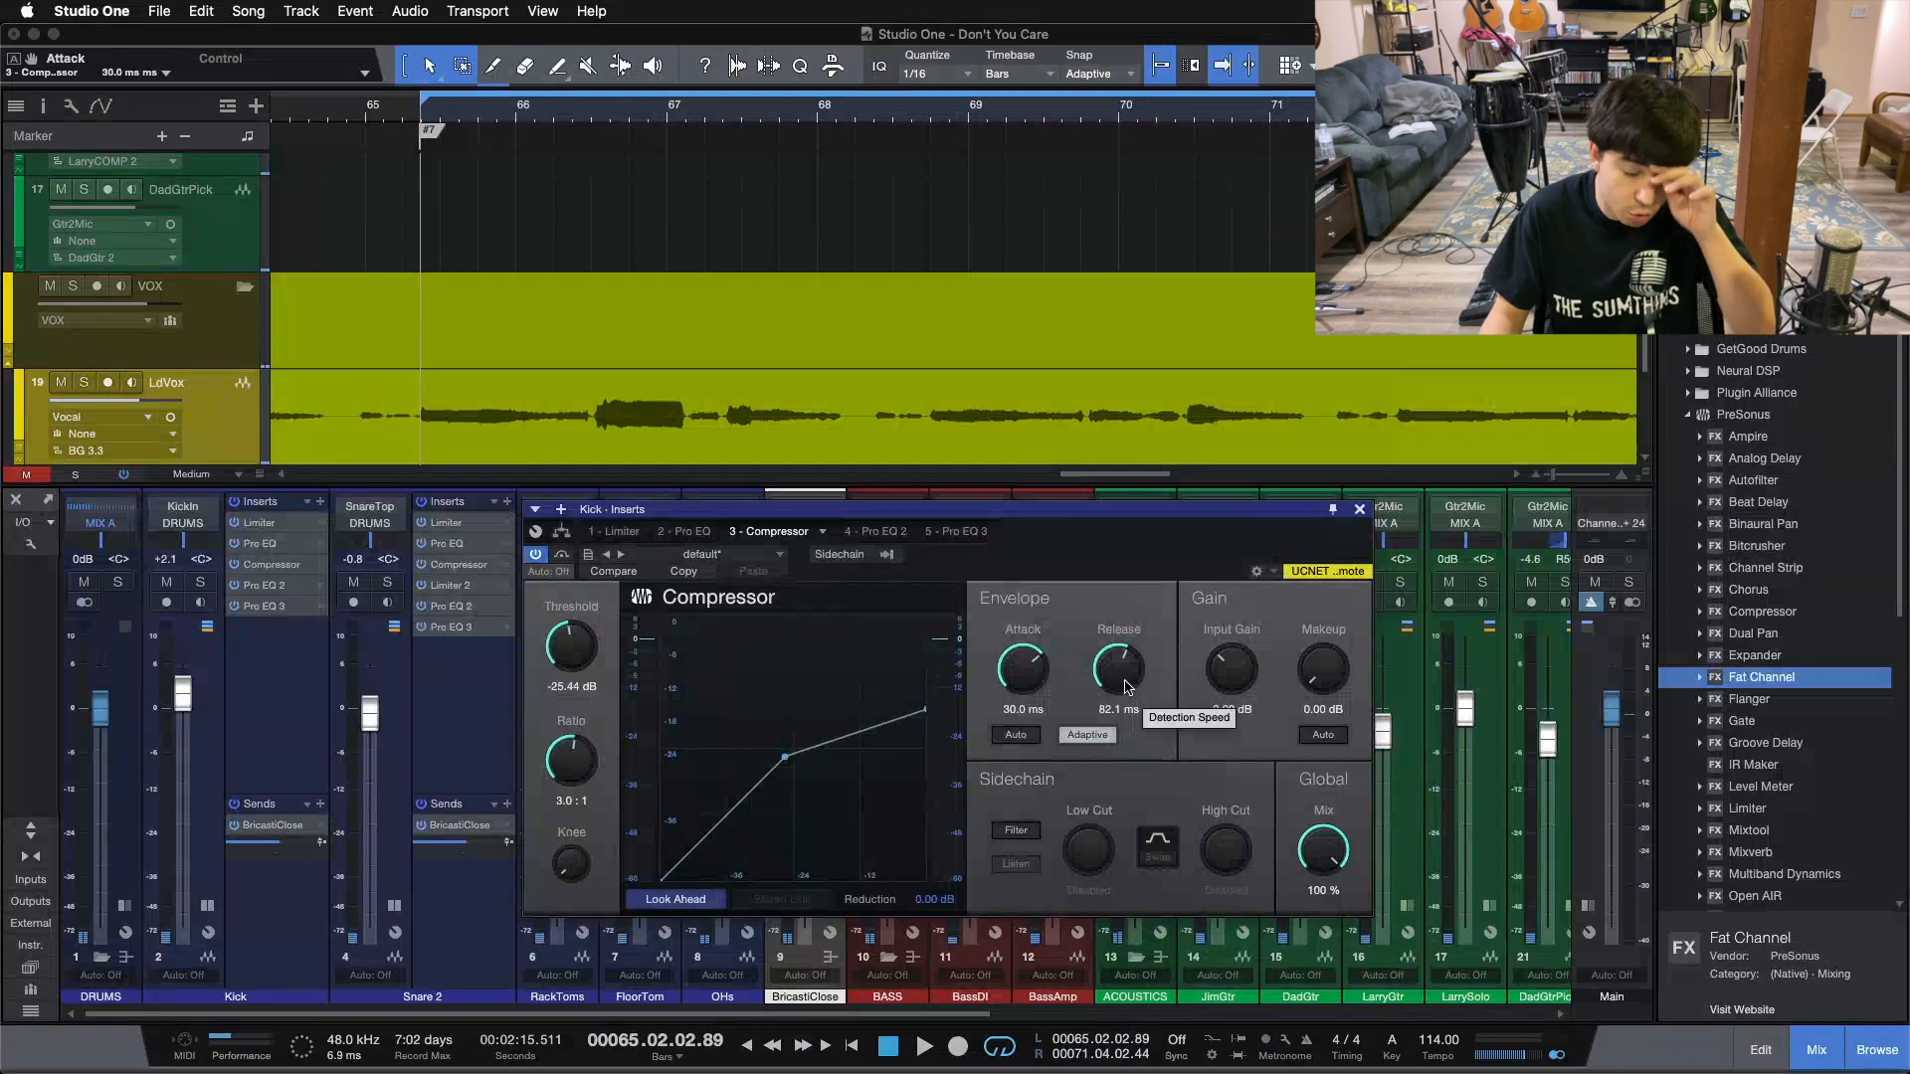
- Try the Kick compressor's ratio at 20:1 and 1:1, undo back to 3:1, and test the Knee and Mix controls
drag(574, 762, 571, 948)
drag(561, 864, 603, 582)
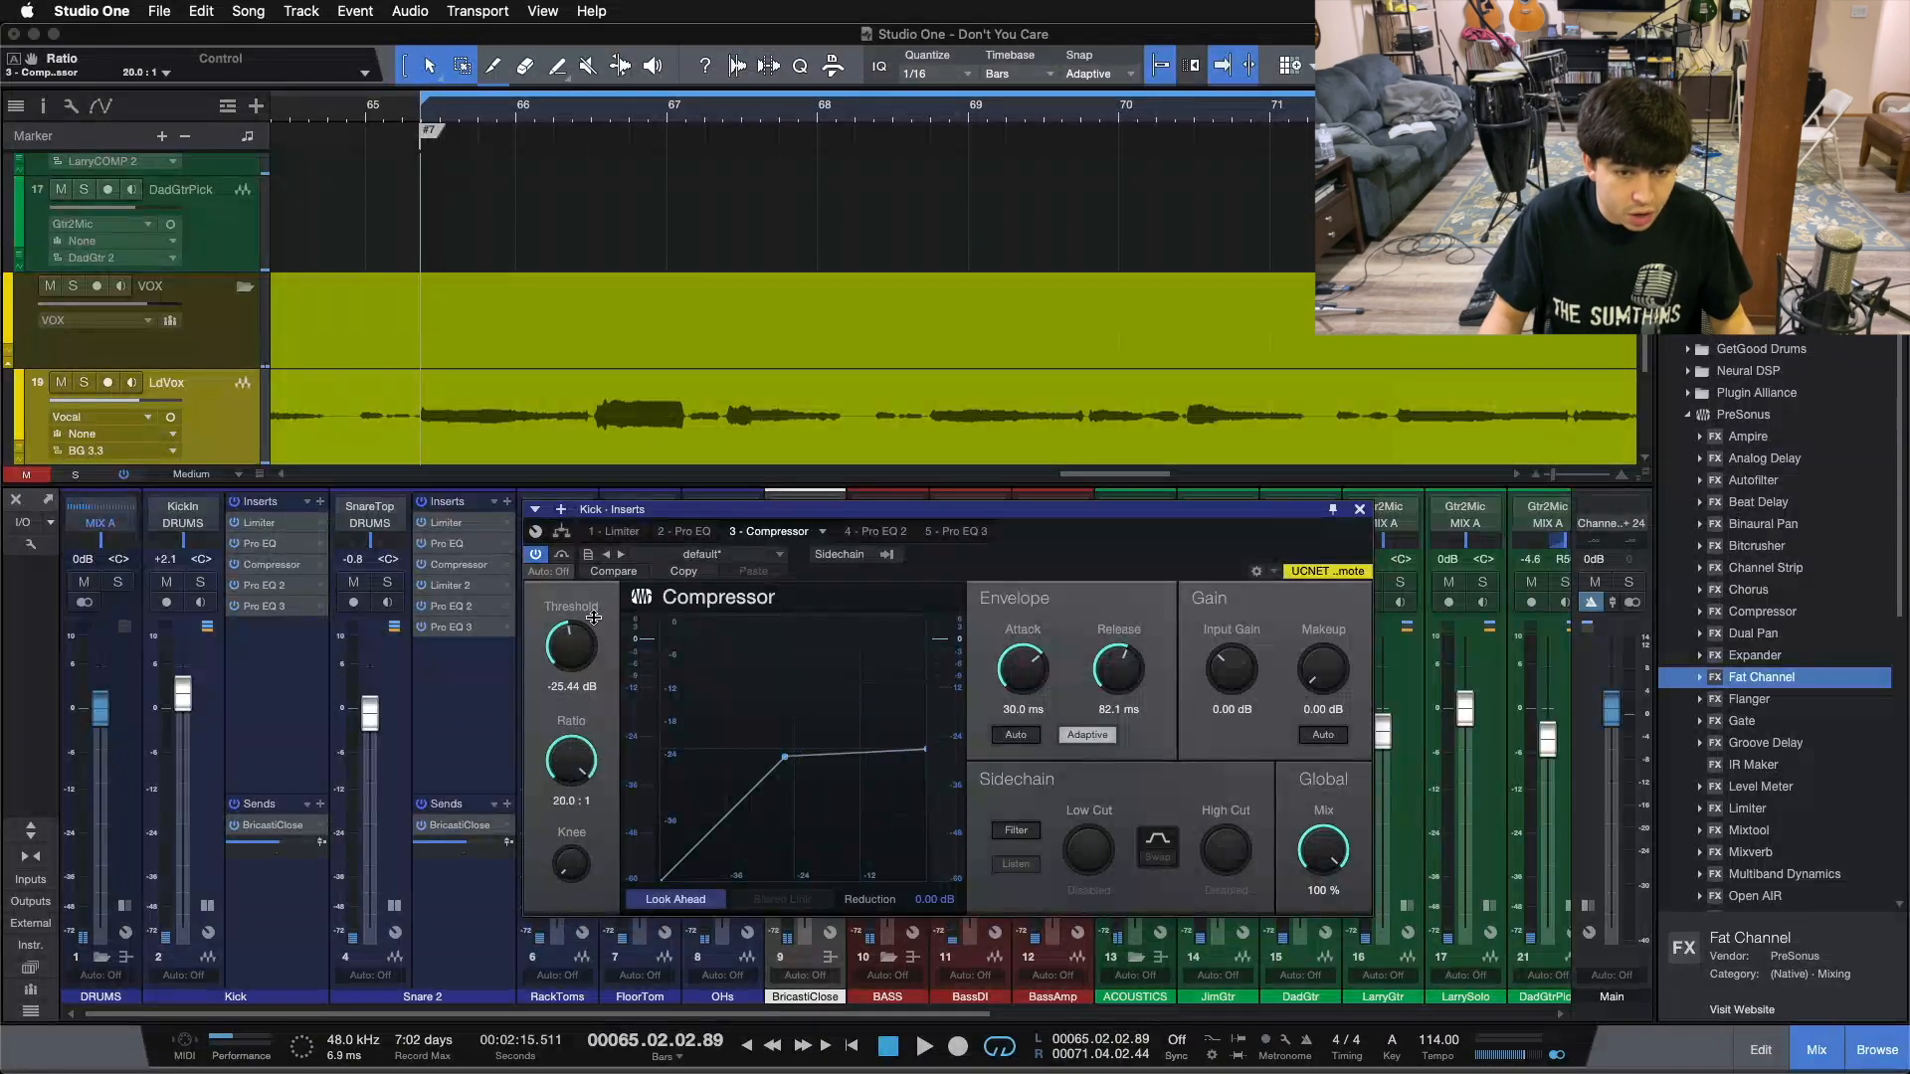
key(super+z)
key(super+z)
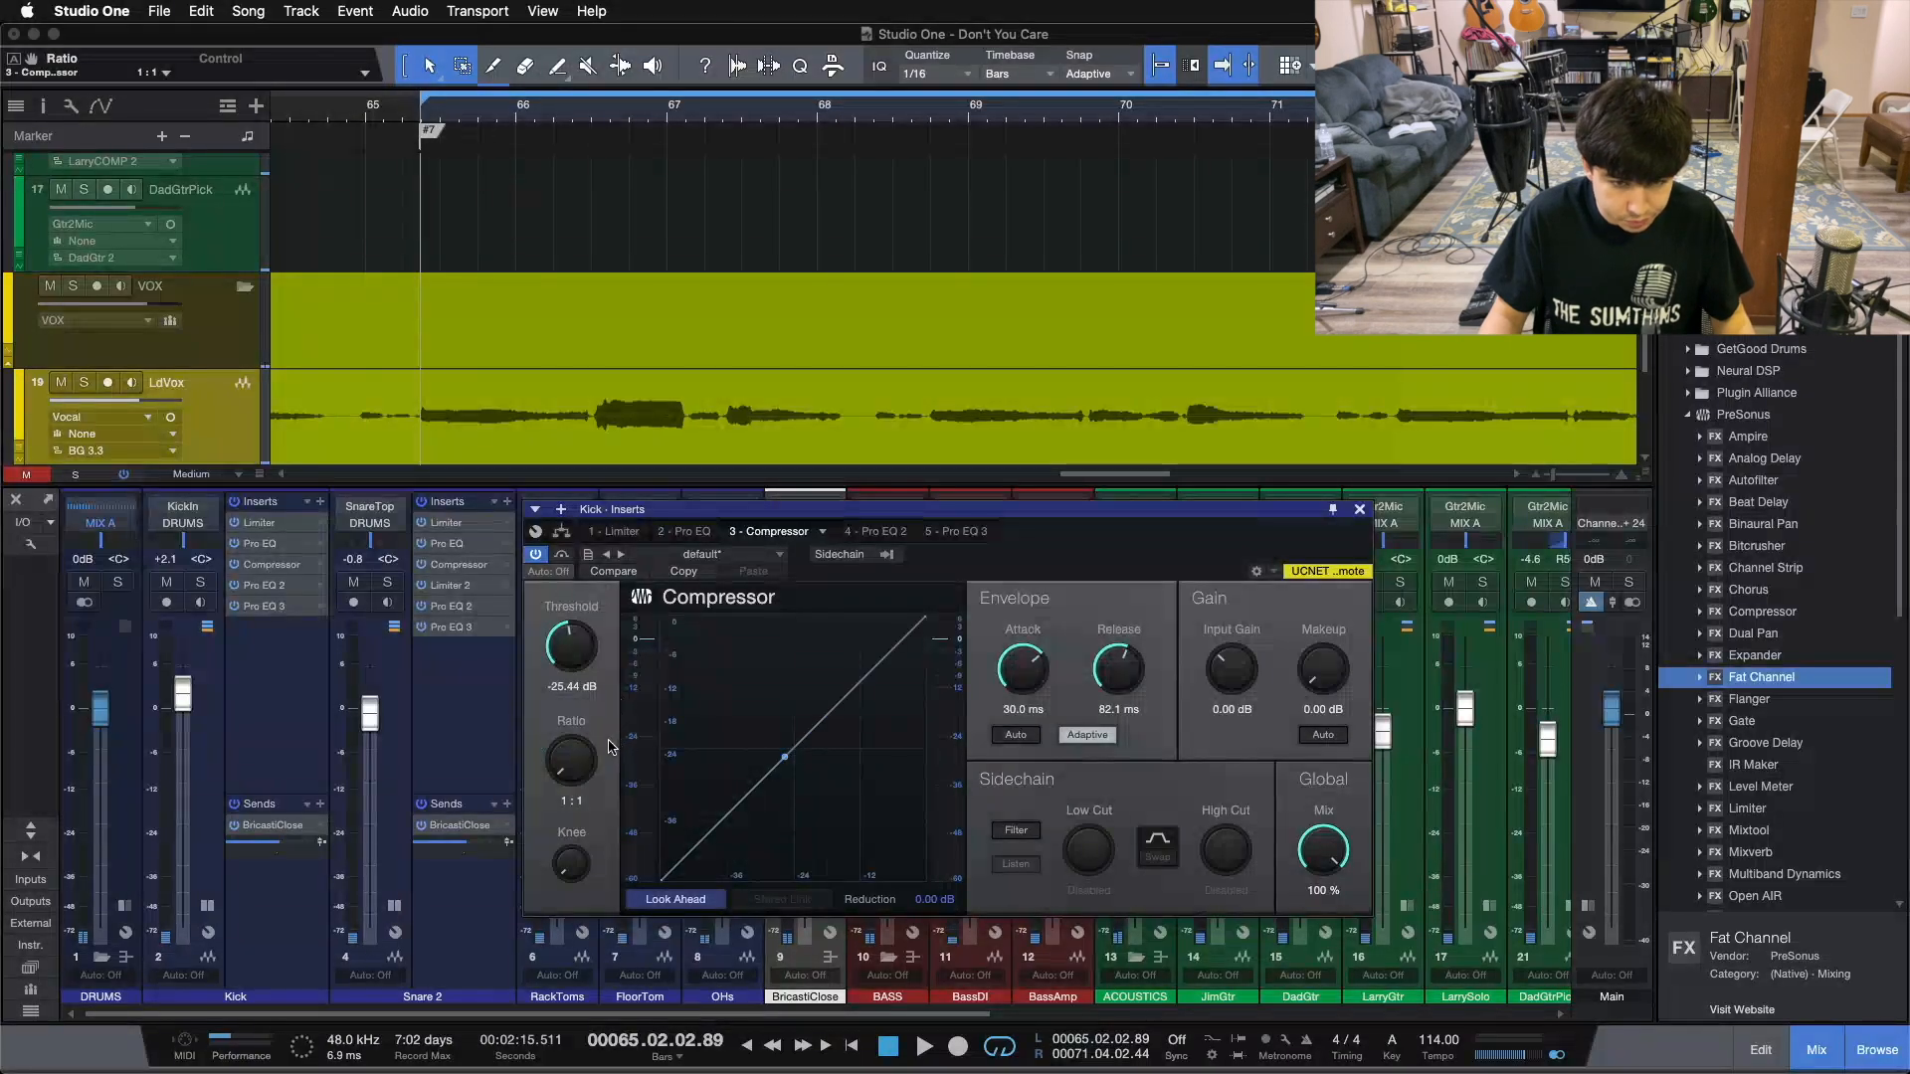
drag(562, 871, 569, 932)
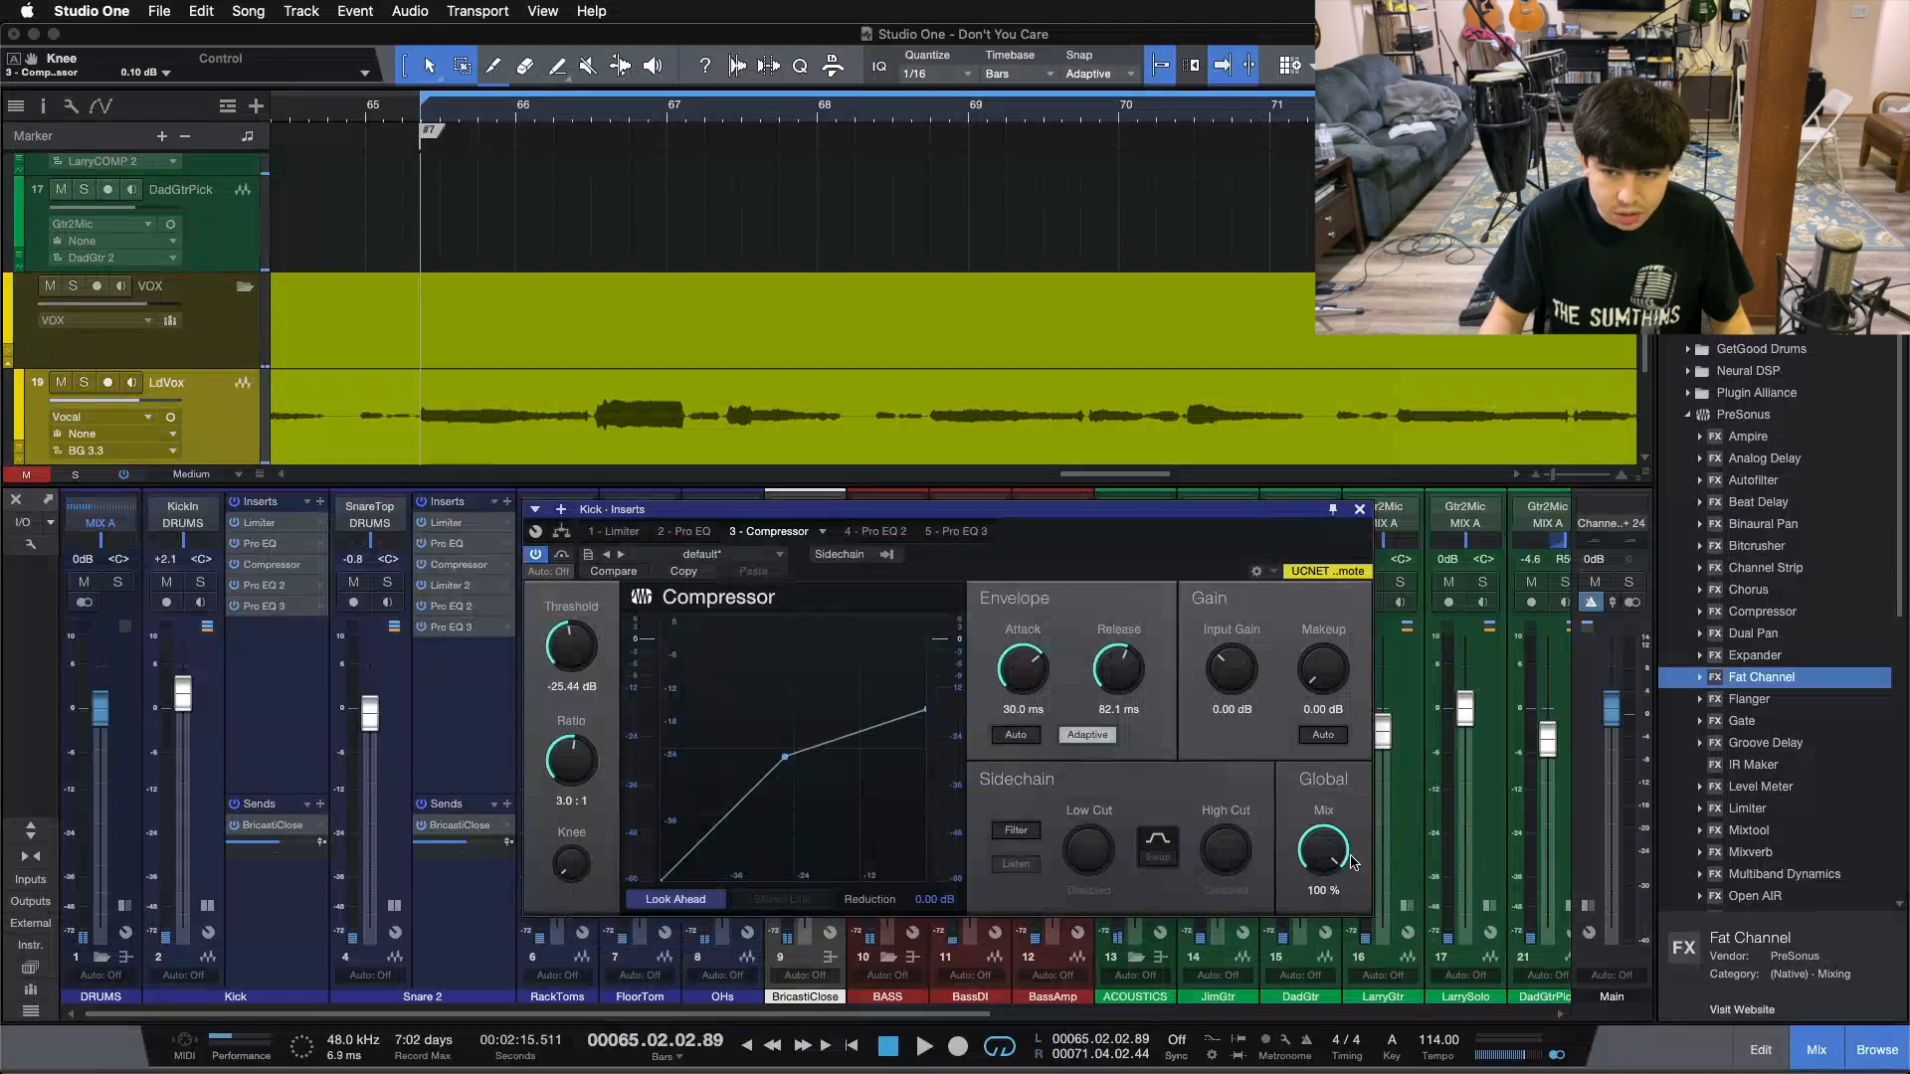
mouse_move(1311, 844)
mouse_down()
mouse_move(1311, 881)
mouse_move(1311, 844)
mouse_up()
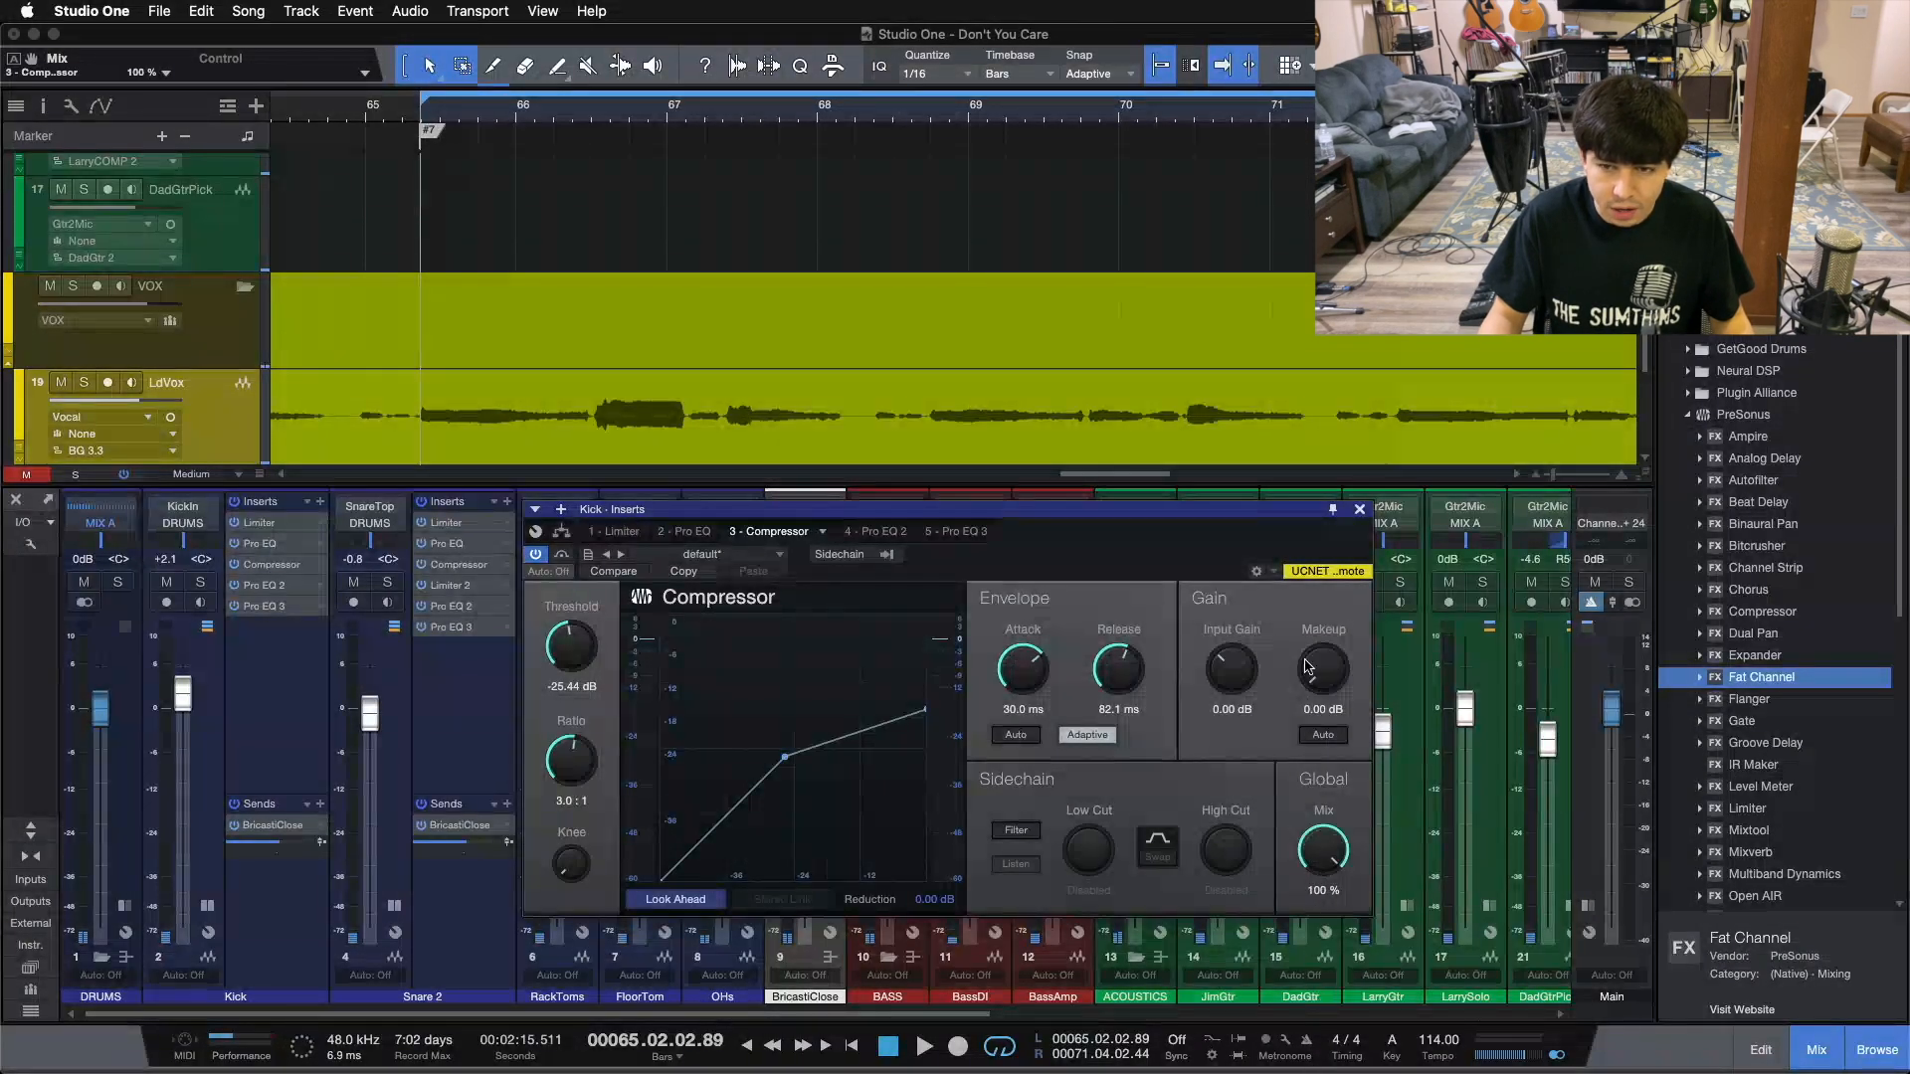
- Try the compressor's sidechain filter with different low and high cuts, switch it off again, and test the Adaptive option
drag(1184, 565, 1026, 617)
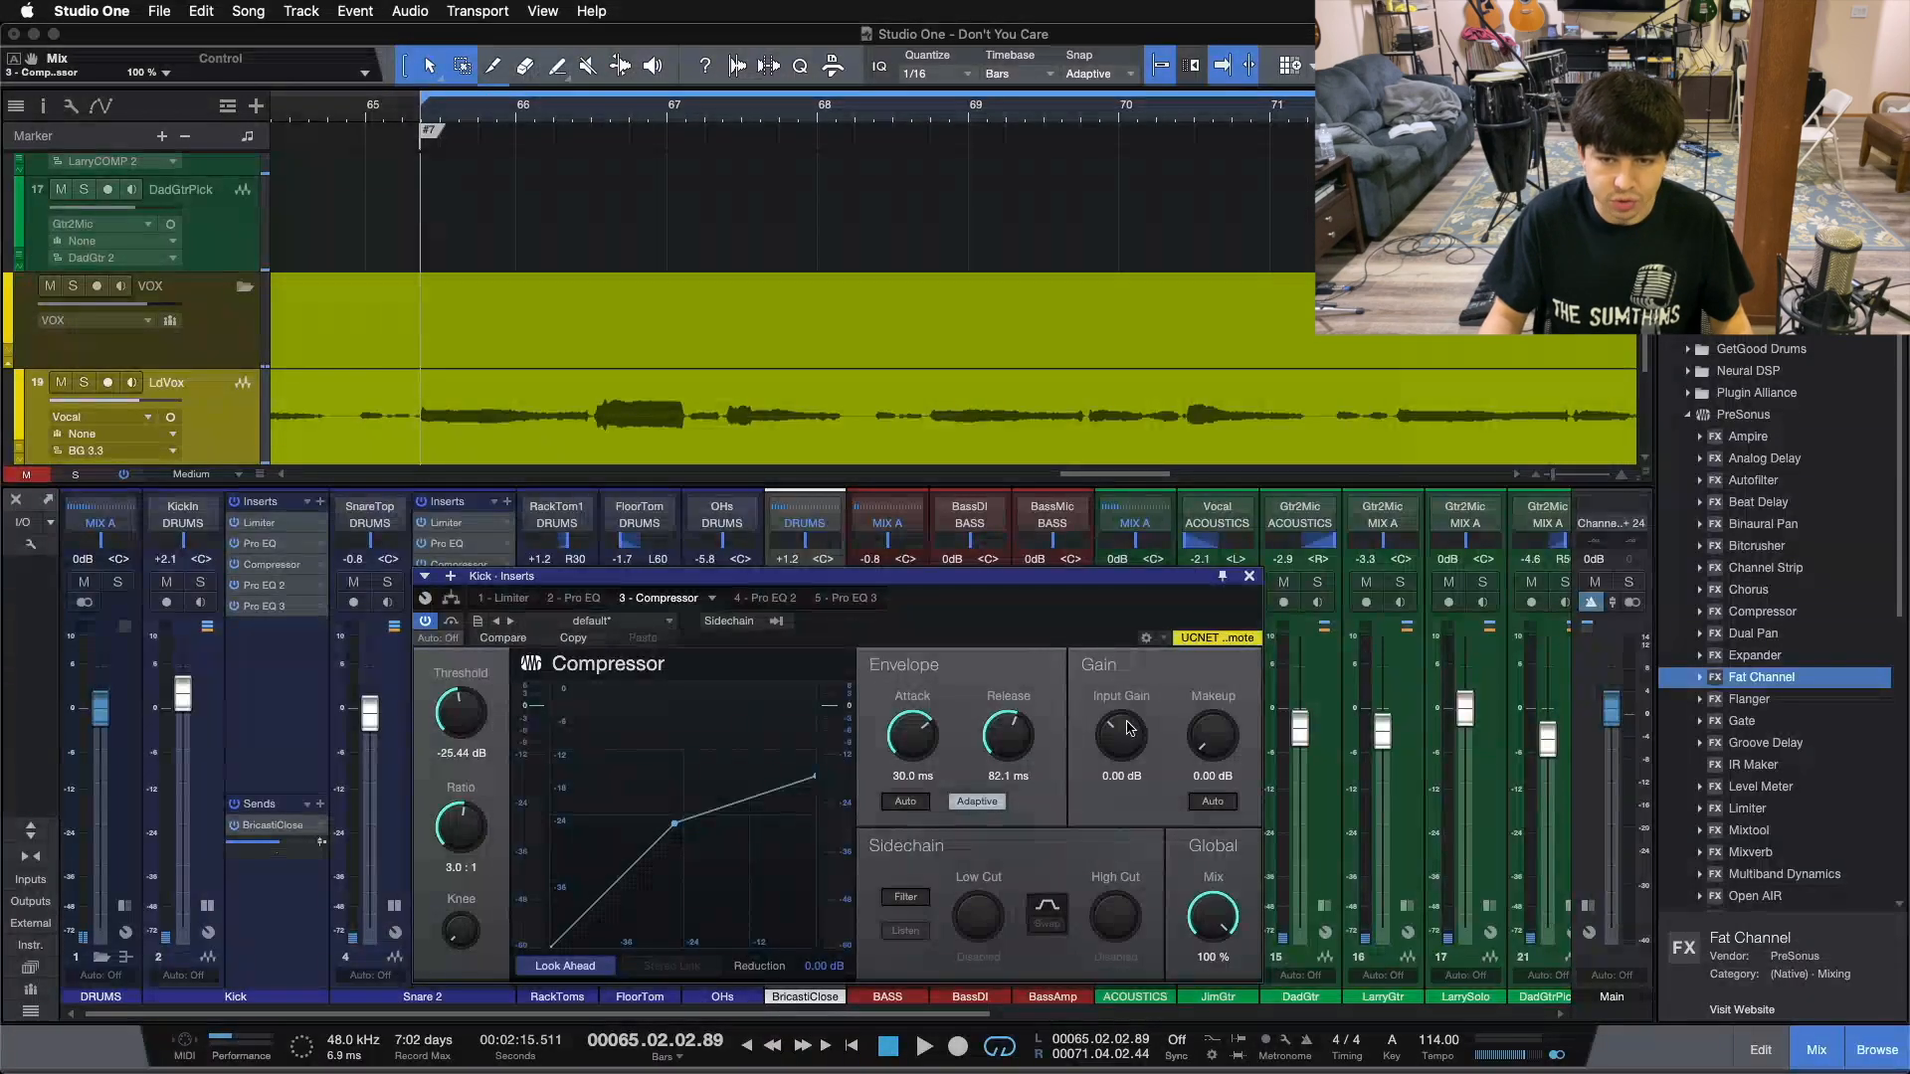
click(902, 896)
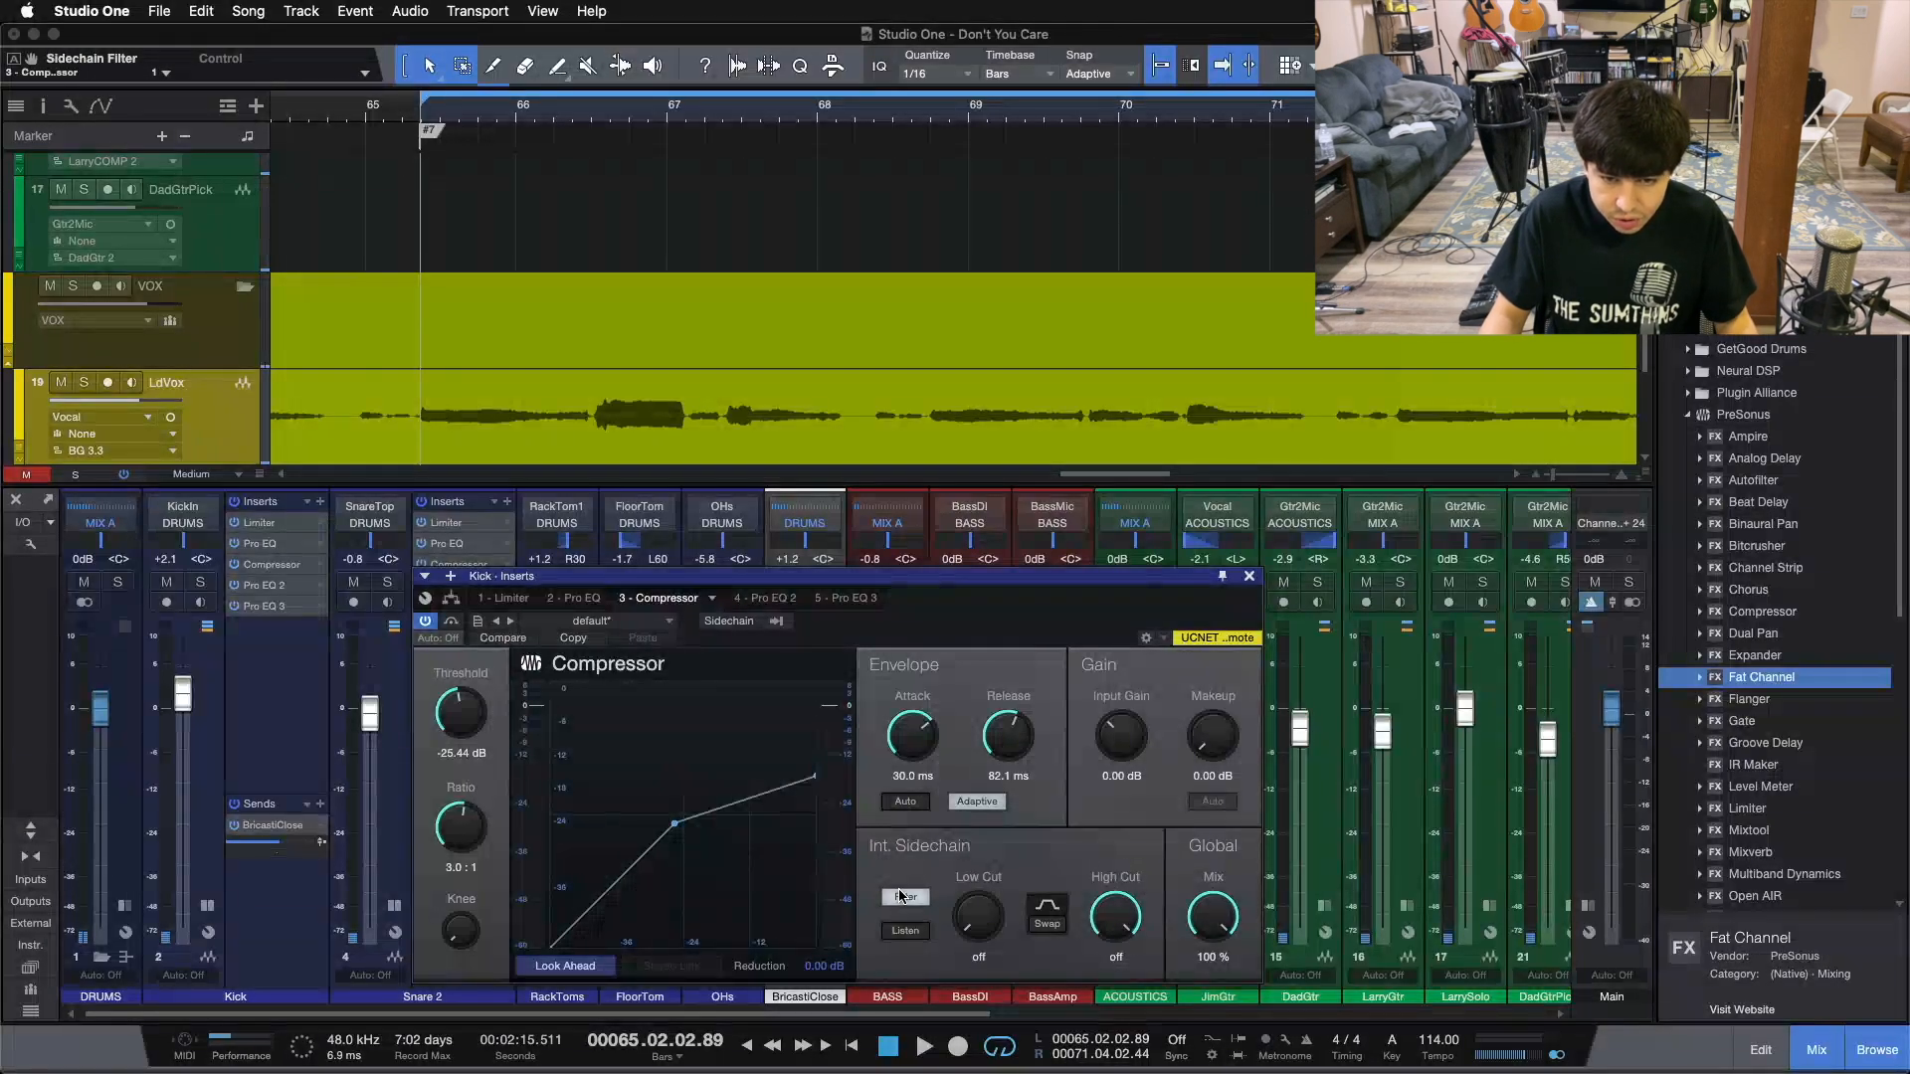
drag(978, 913, 981, 878)
drag(1102, 915, 1066, 826)
drag(990, 912, 962, 1073)
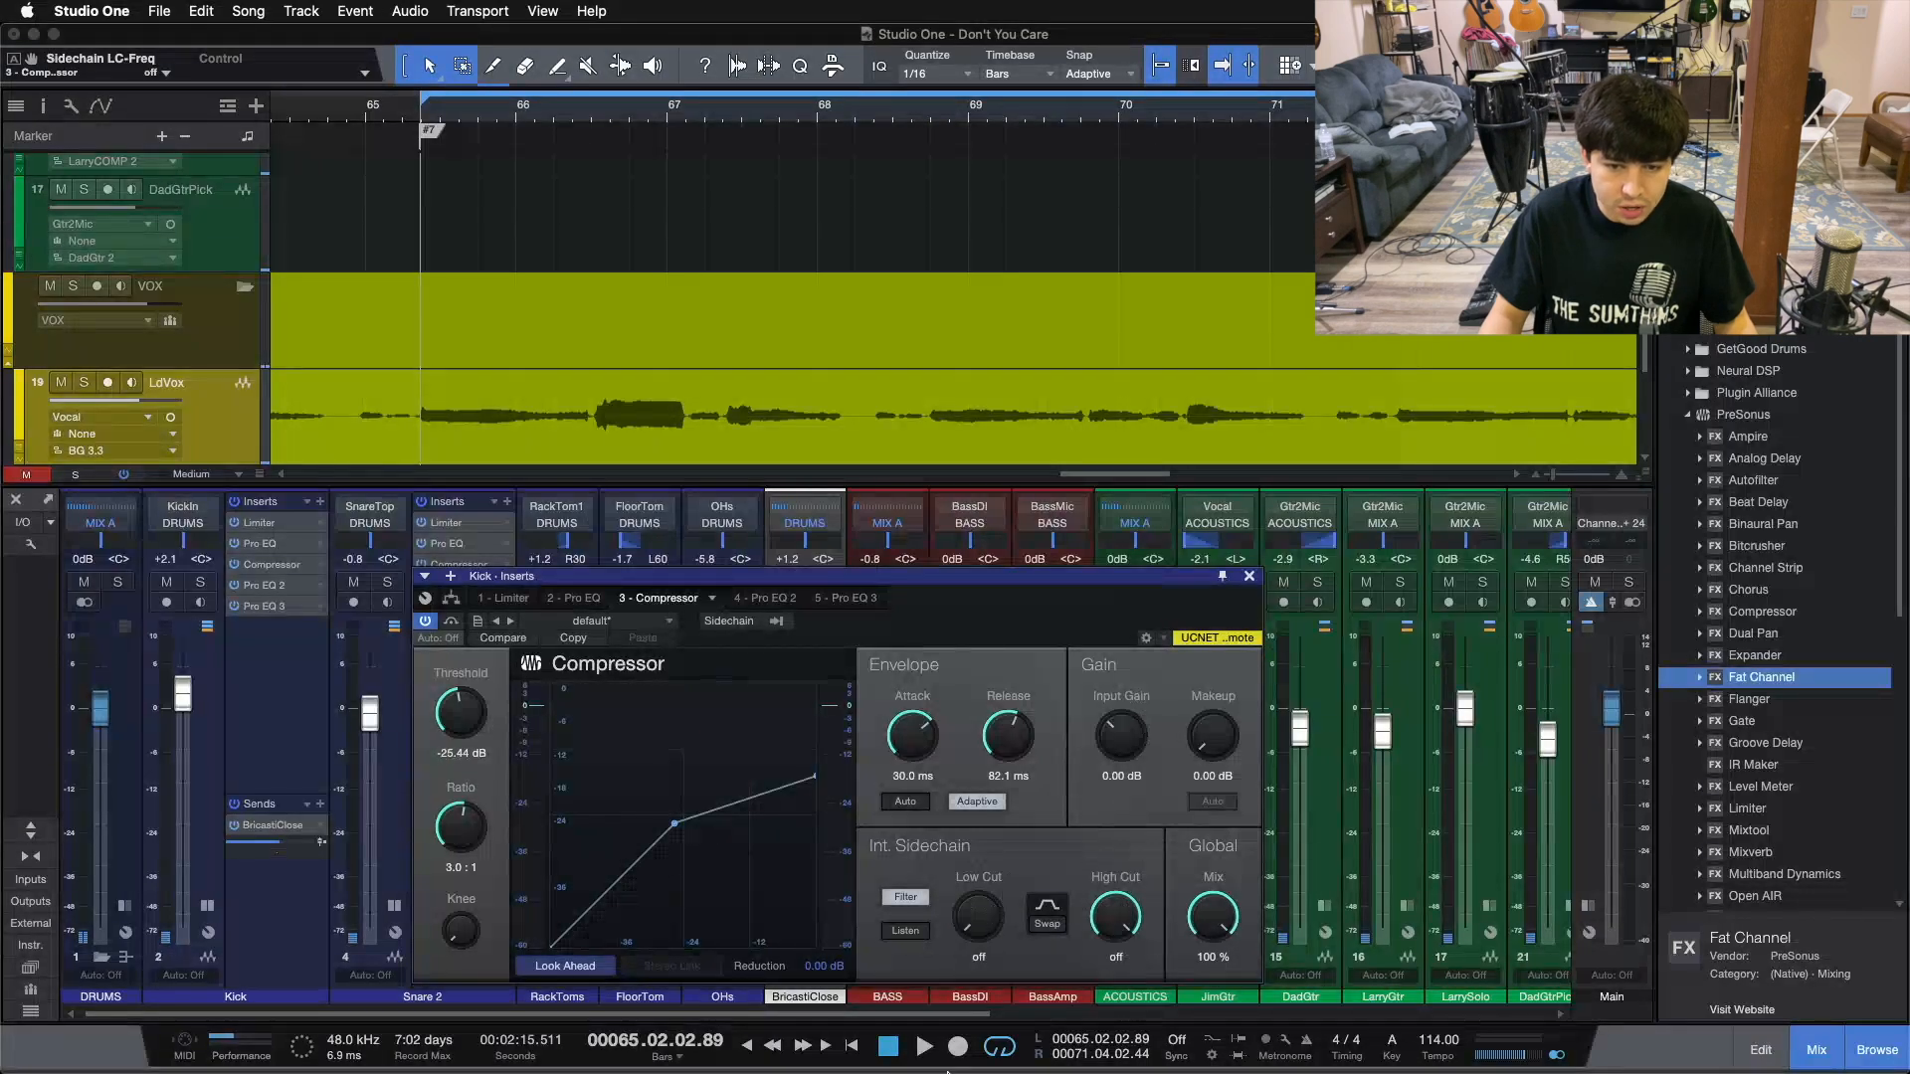
click(905, 897)
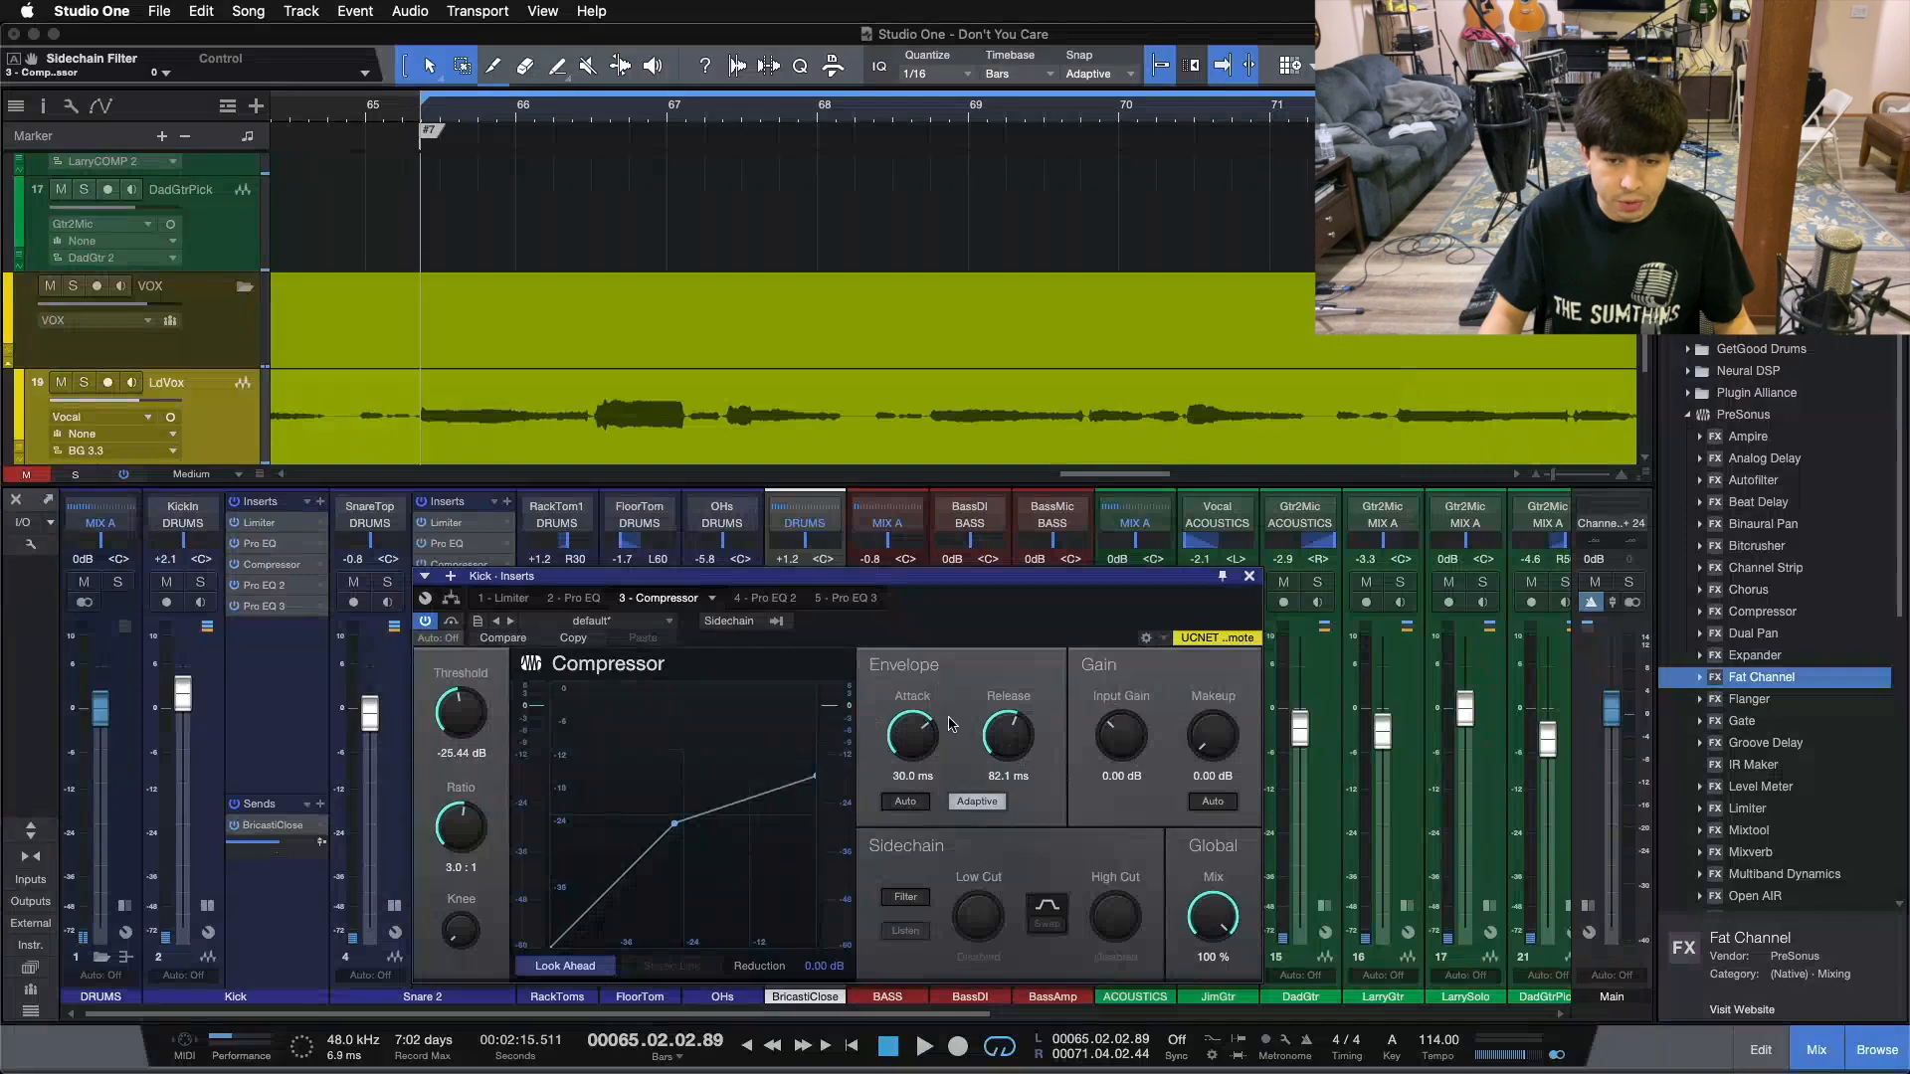
click(975, 802)
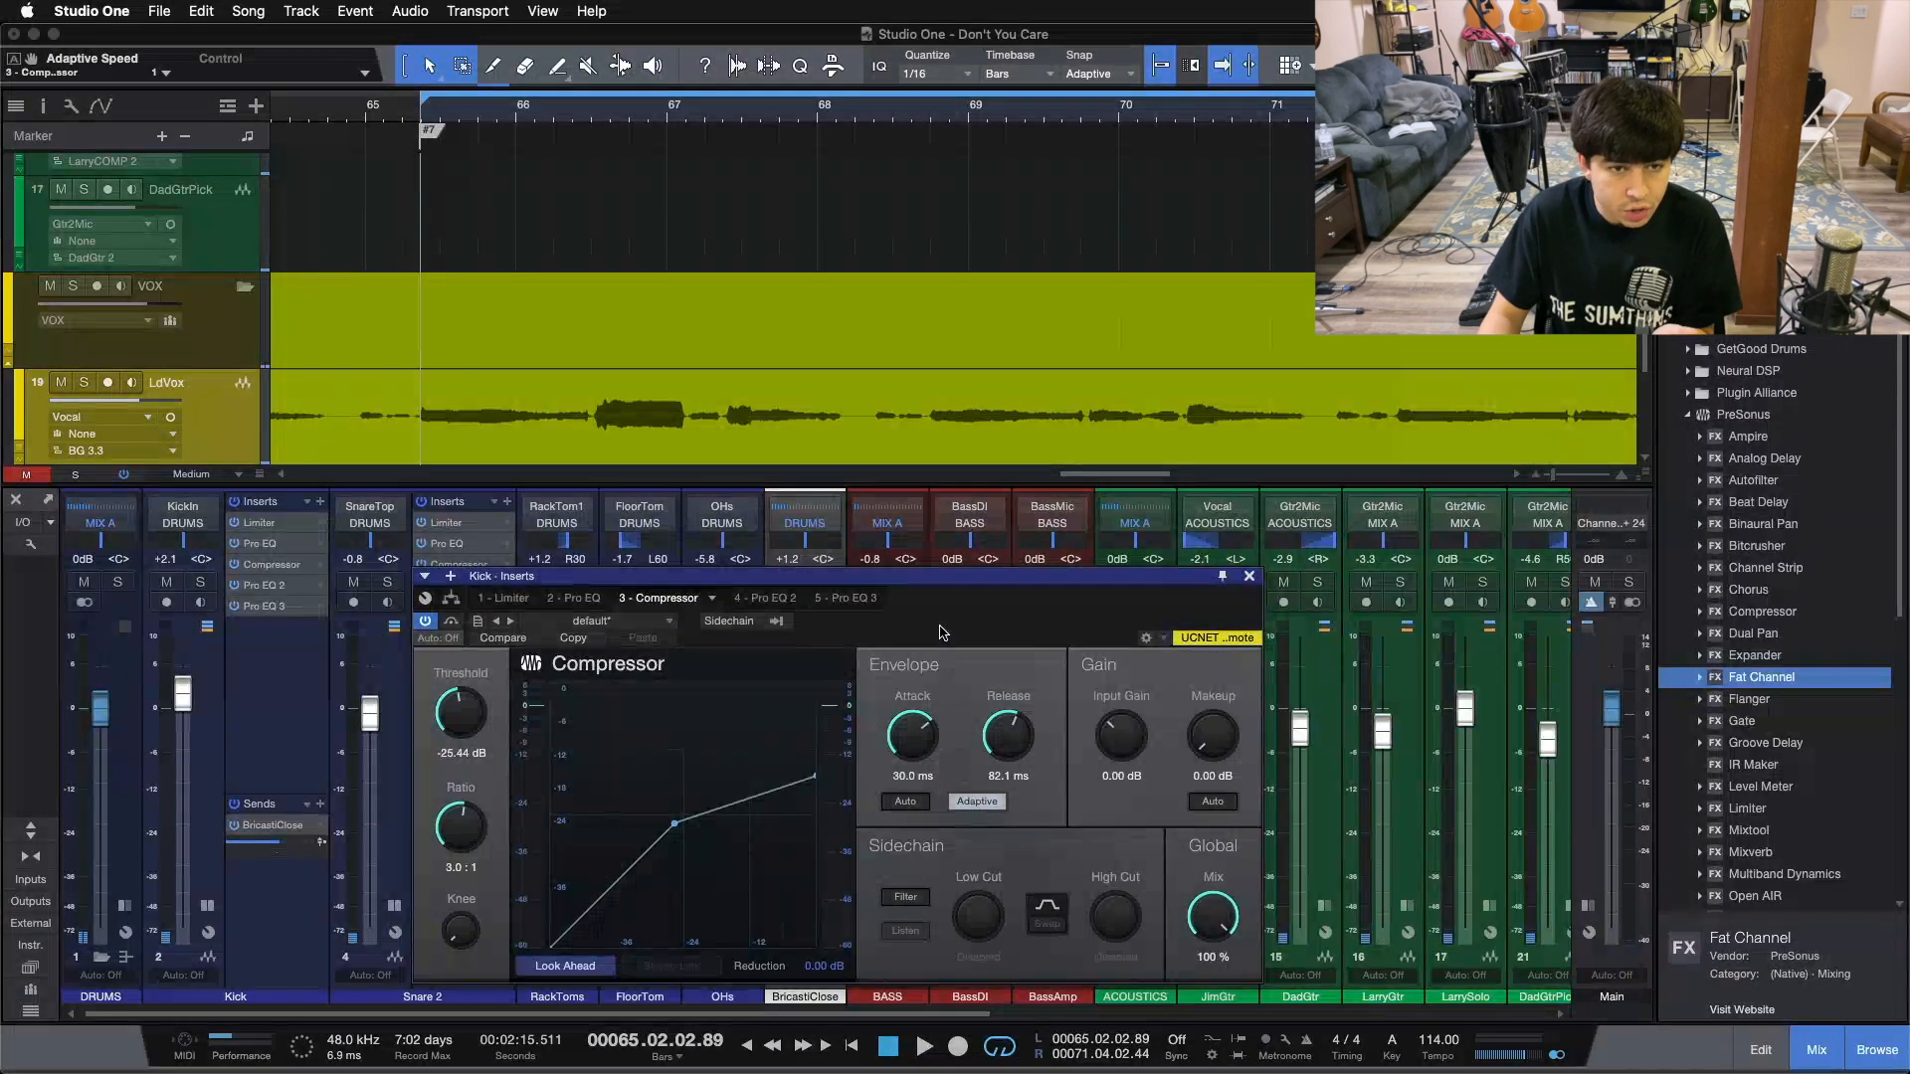
drag(941, 633, 999, 642)
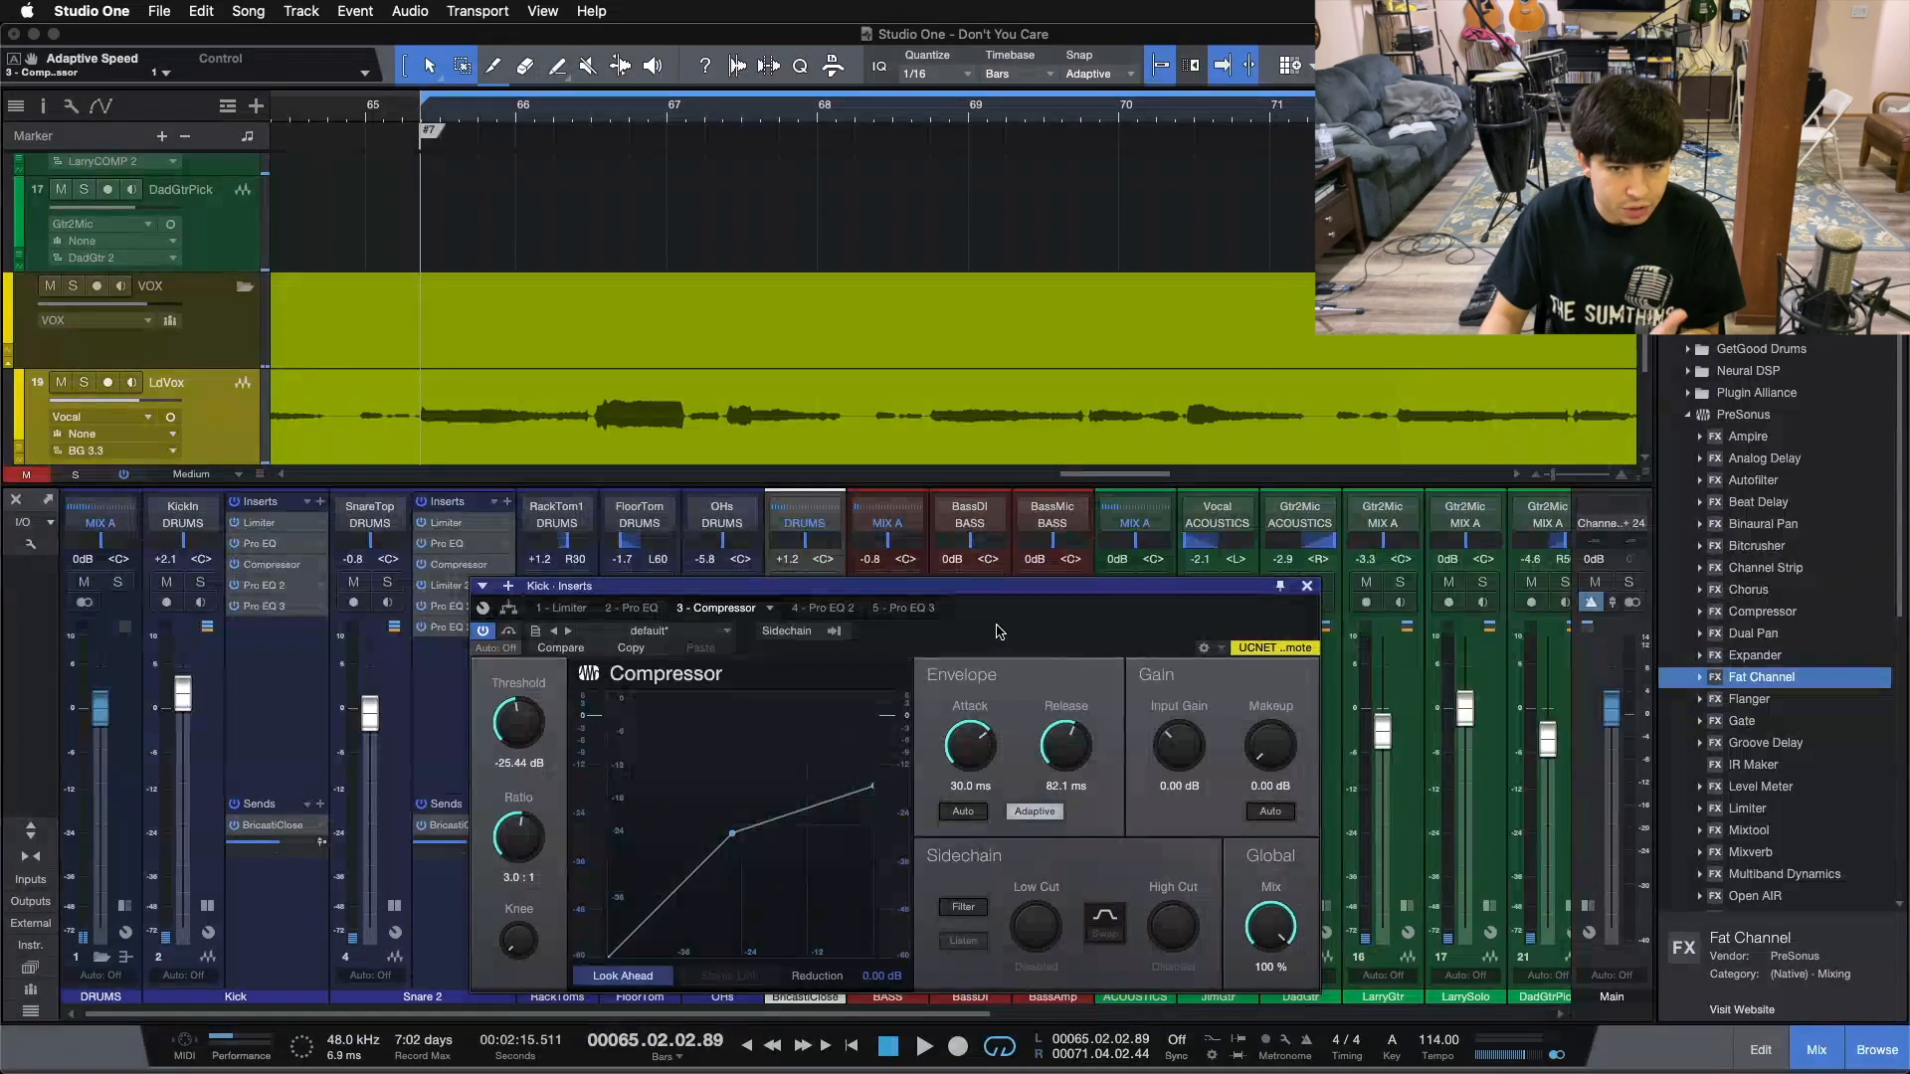
- Solo the Kick channel, play the song from bar 65, and select the Kick channel
click(209, 586)
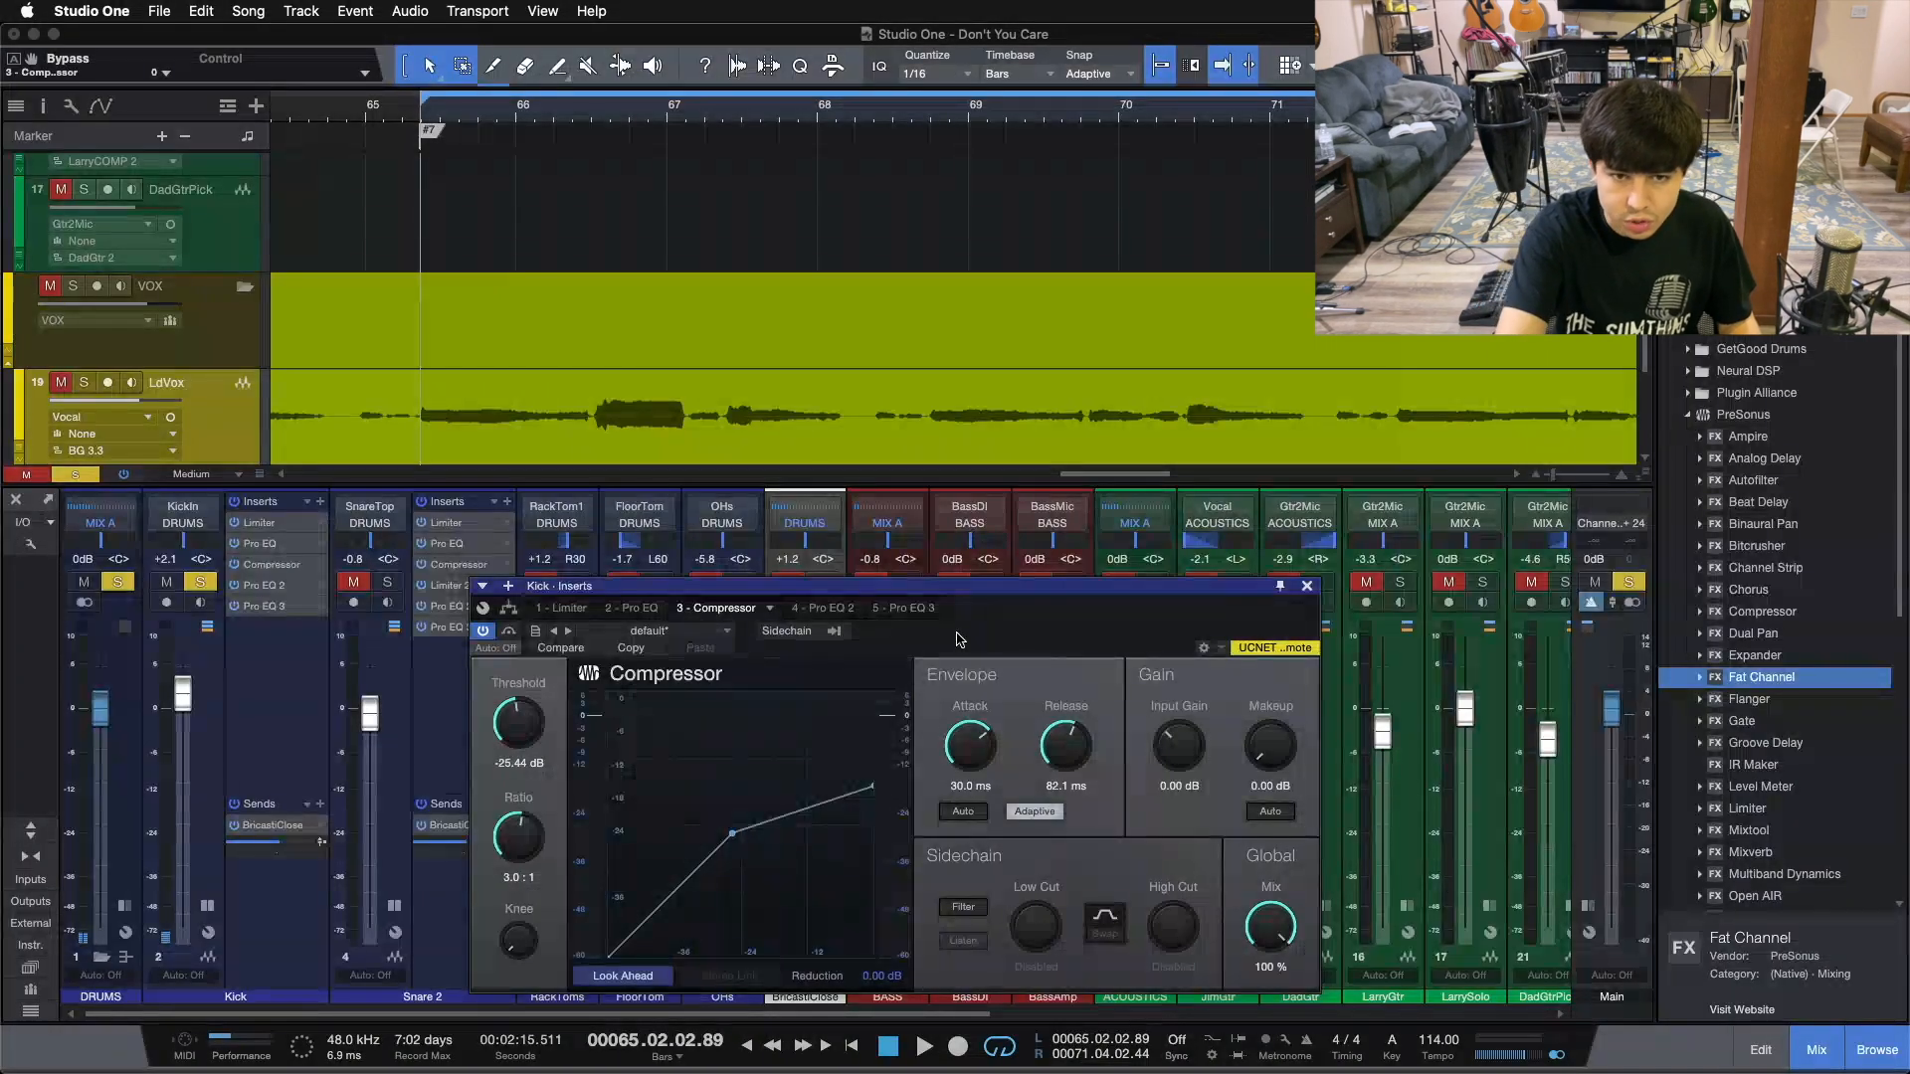
key(space)
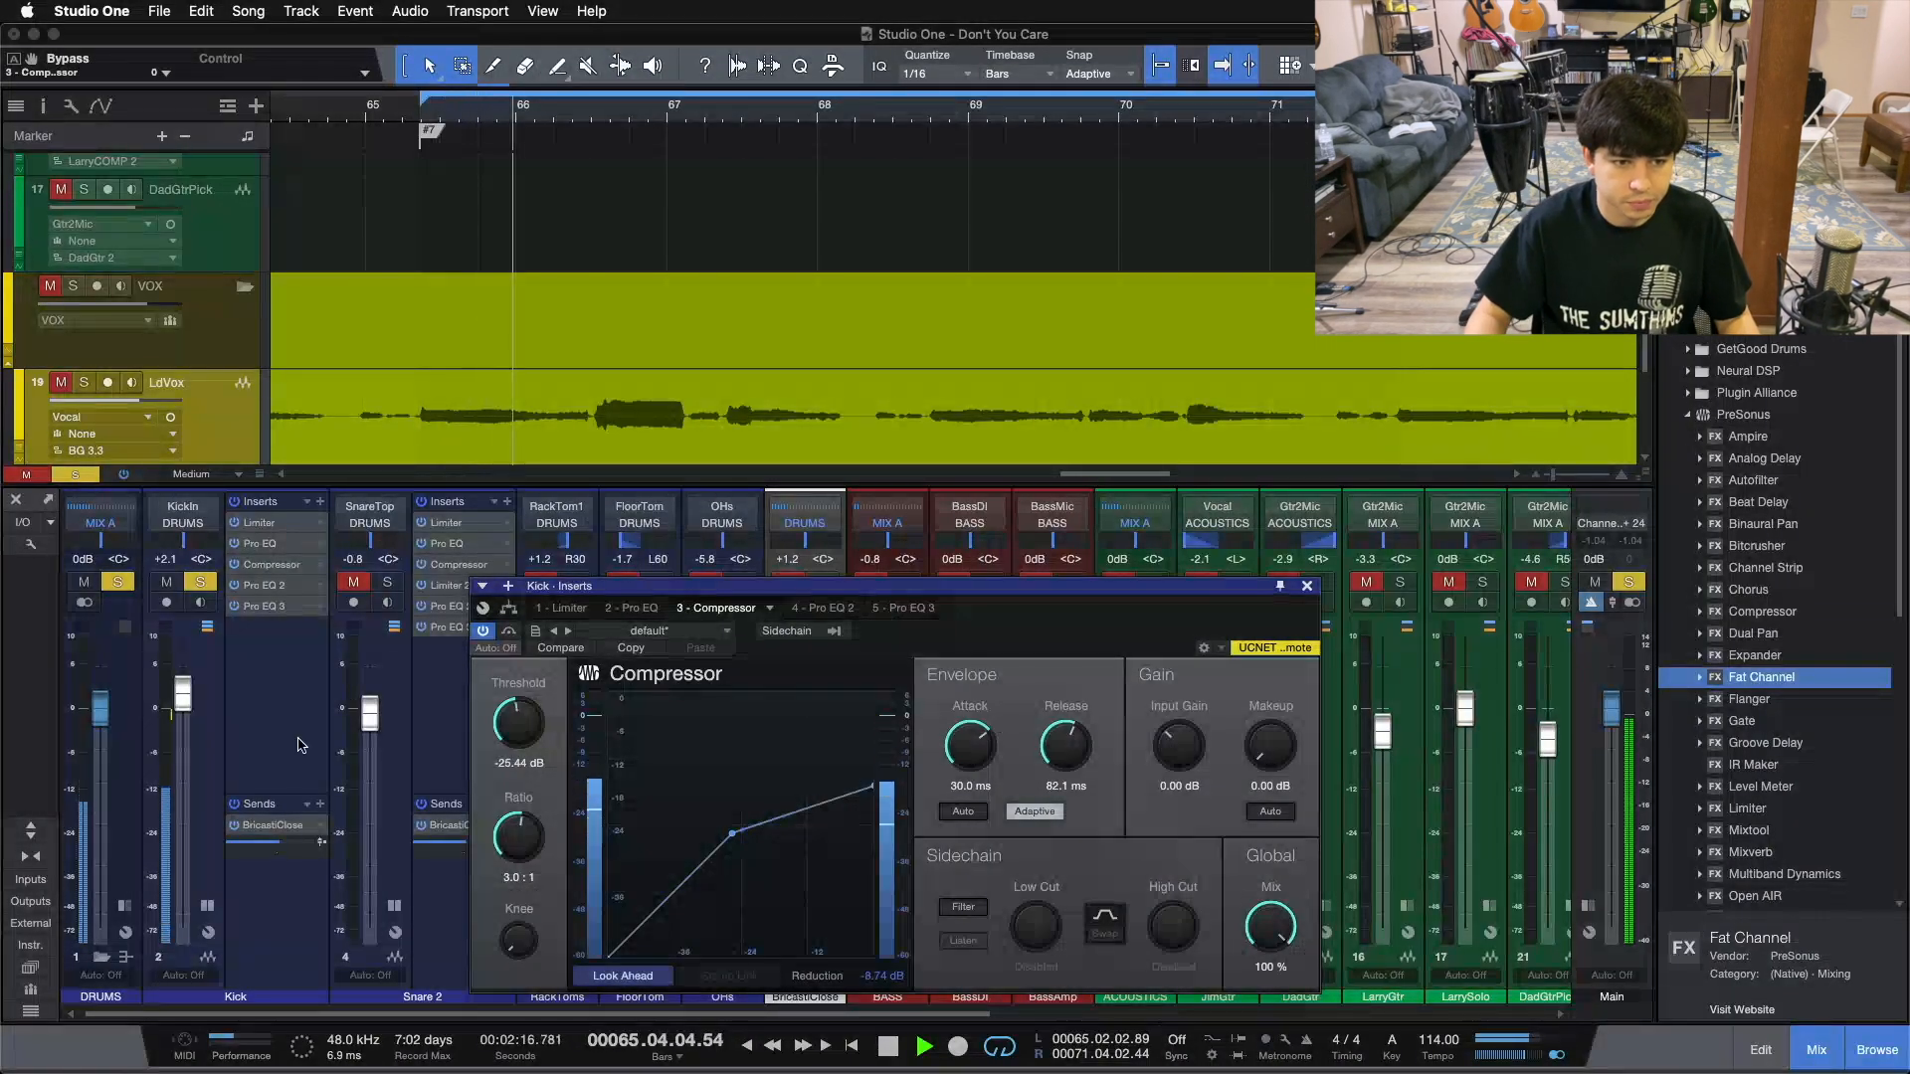
click(219, 790)
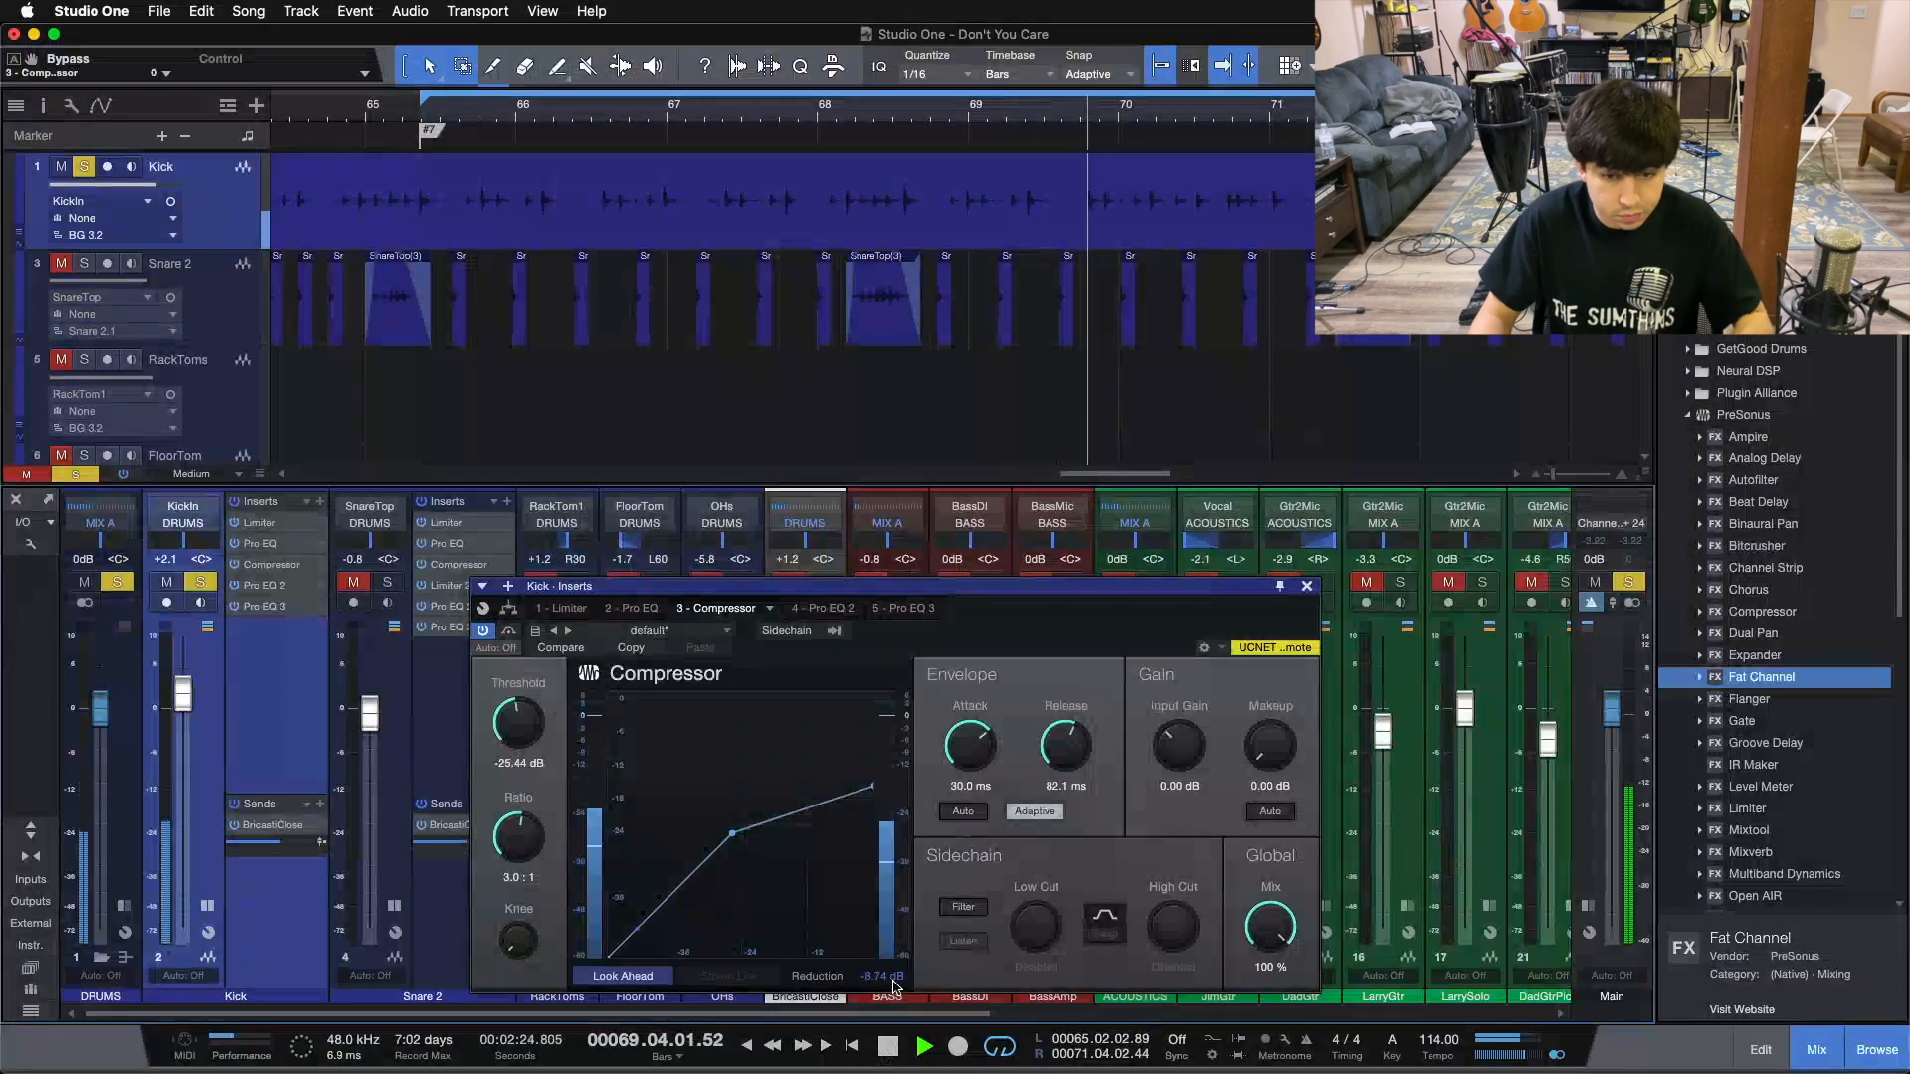
- Compare the soloed kick with the Compressor bypassed and active several times during playback, leaving it active
click(509, 632)
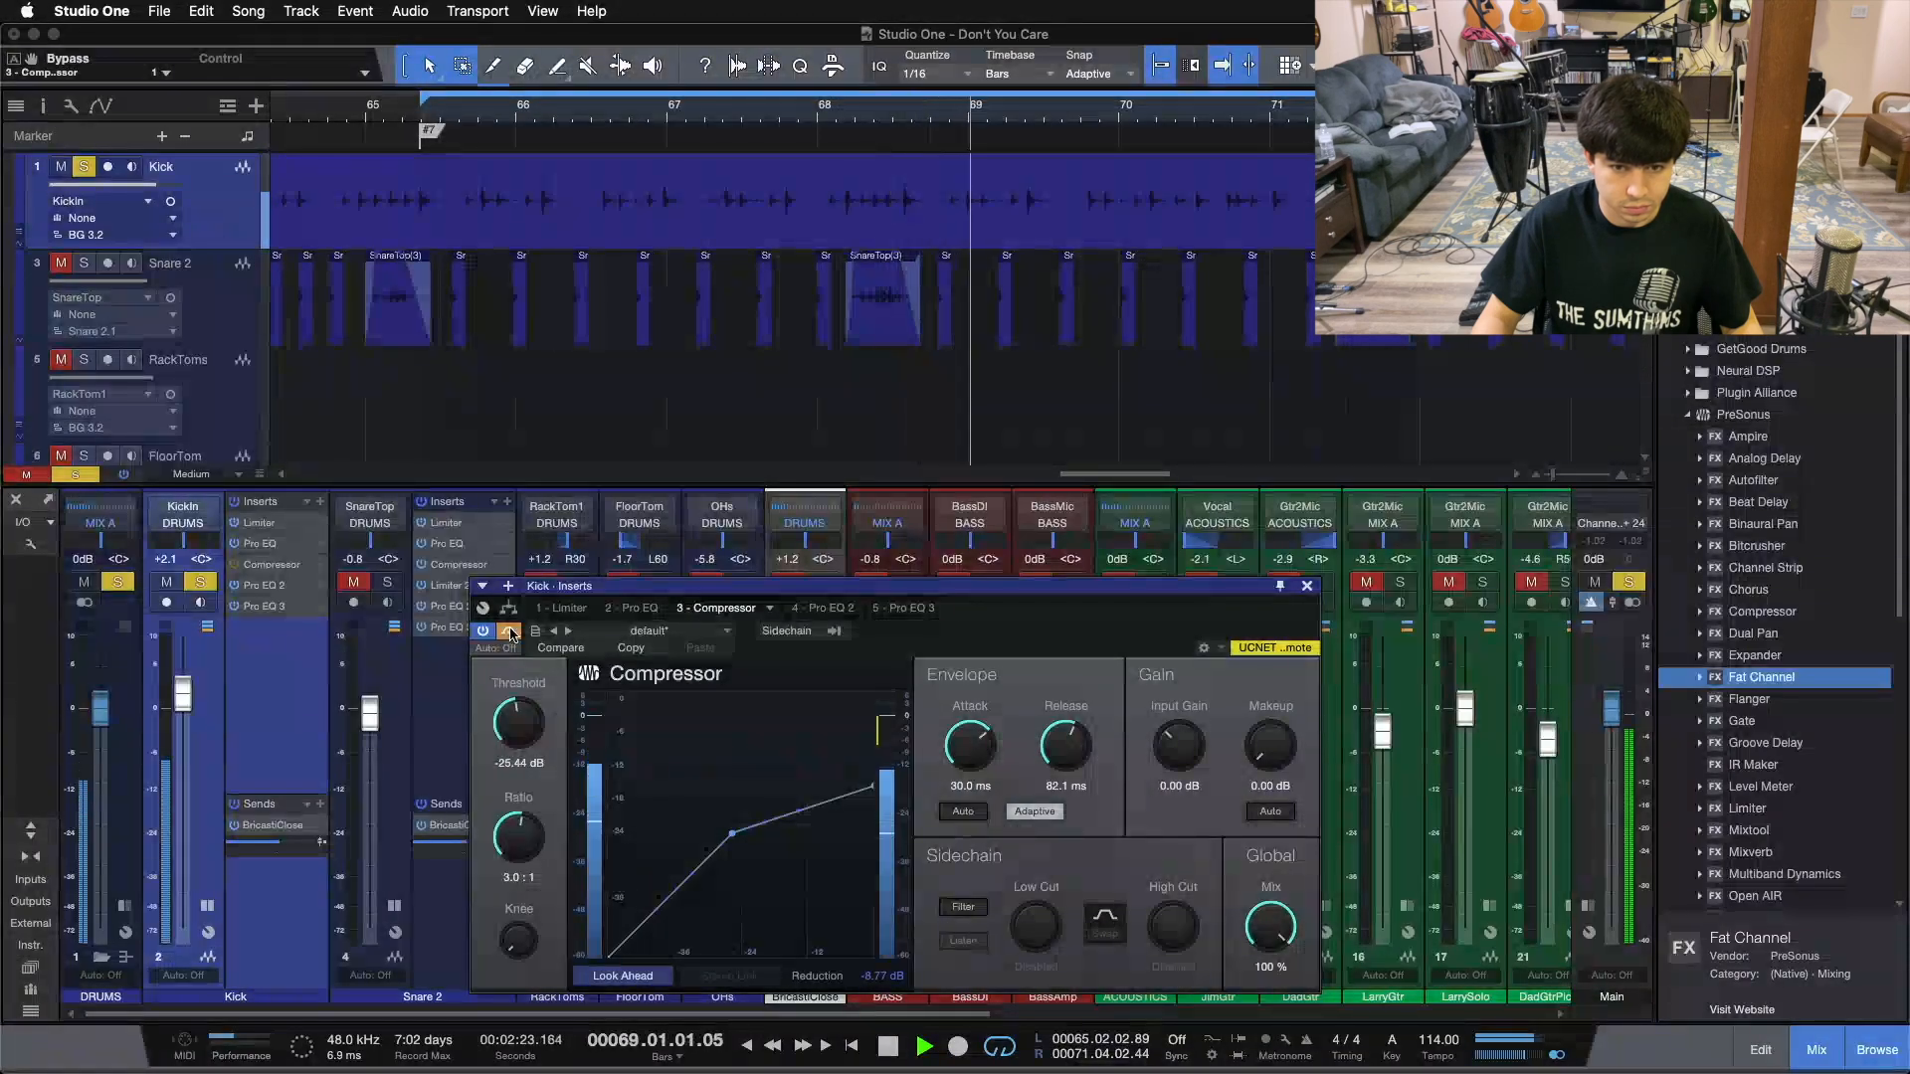
click(510, 631)
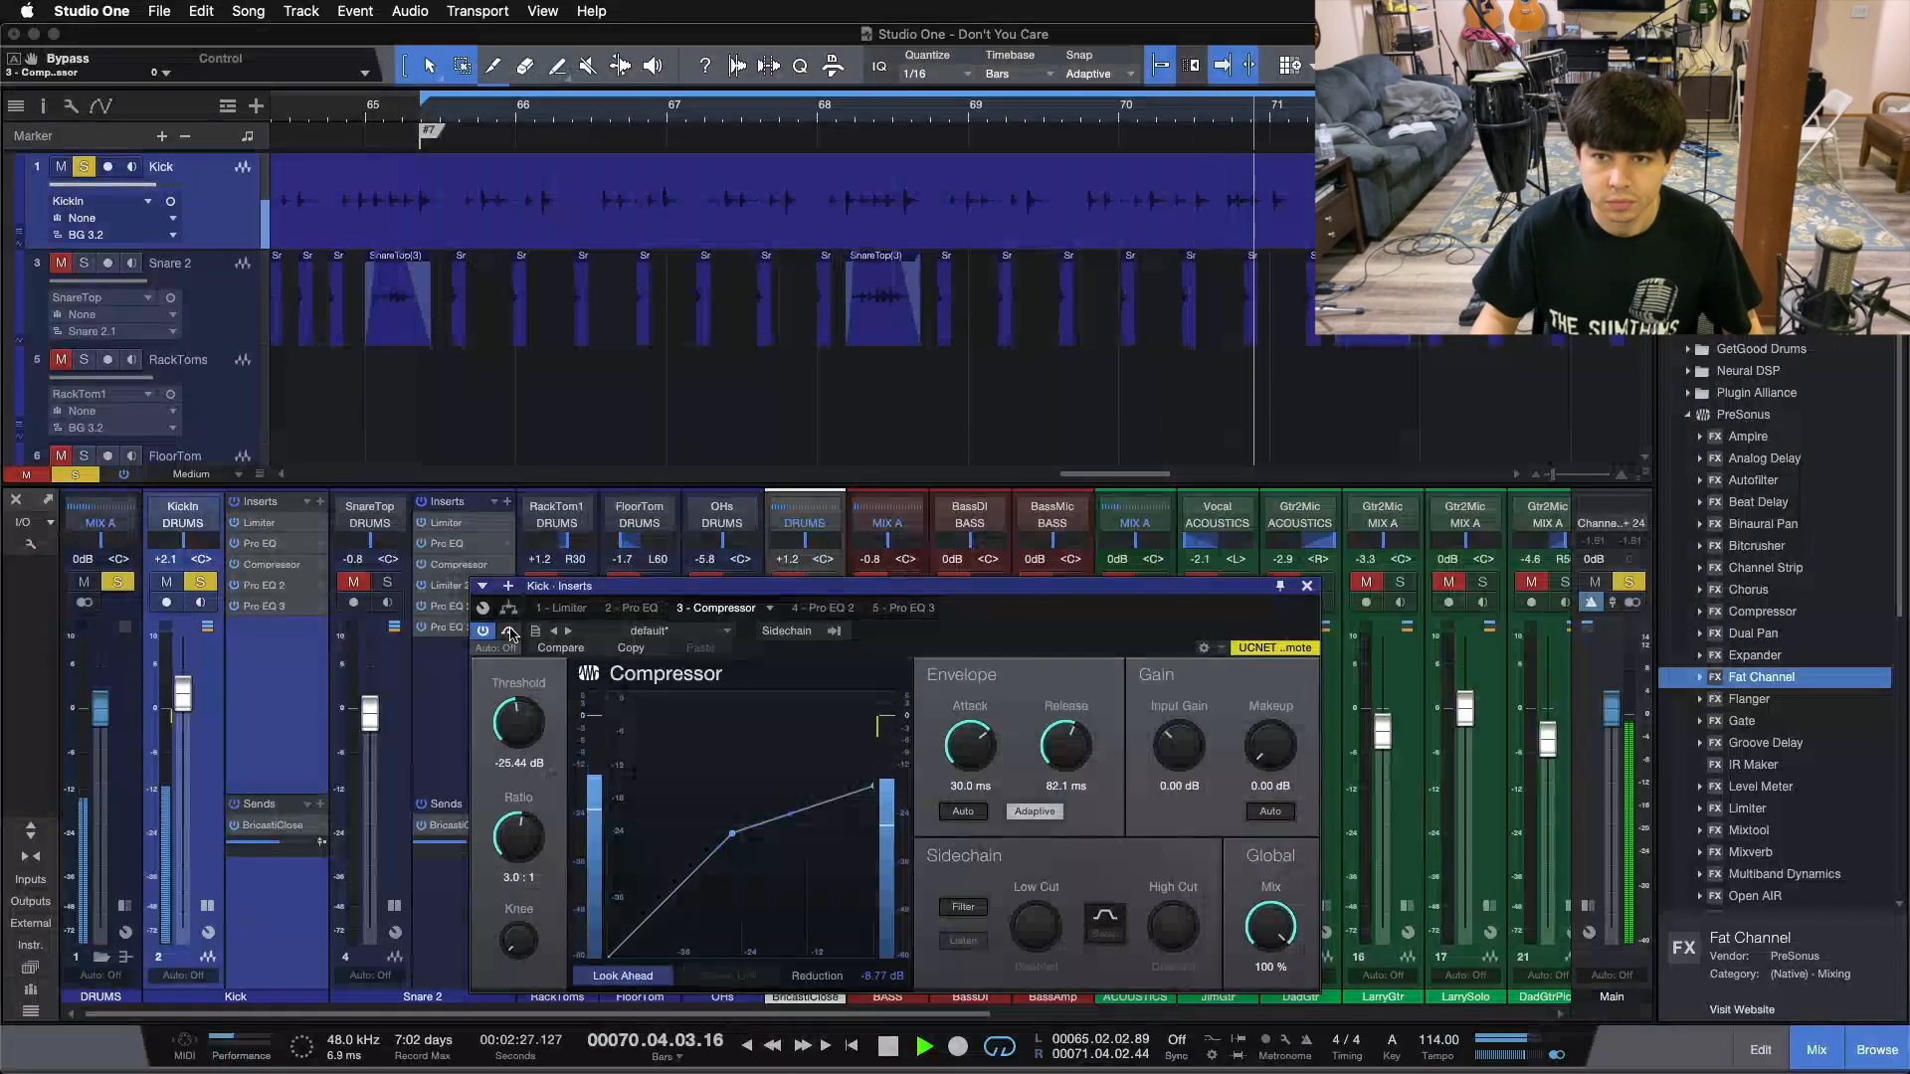
click(510, 632)
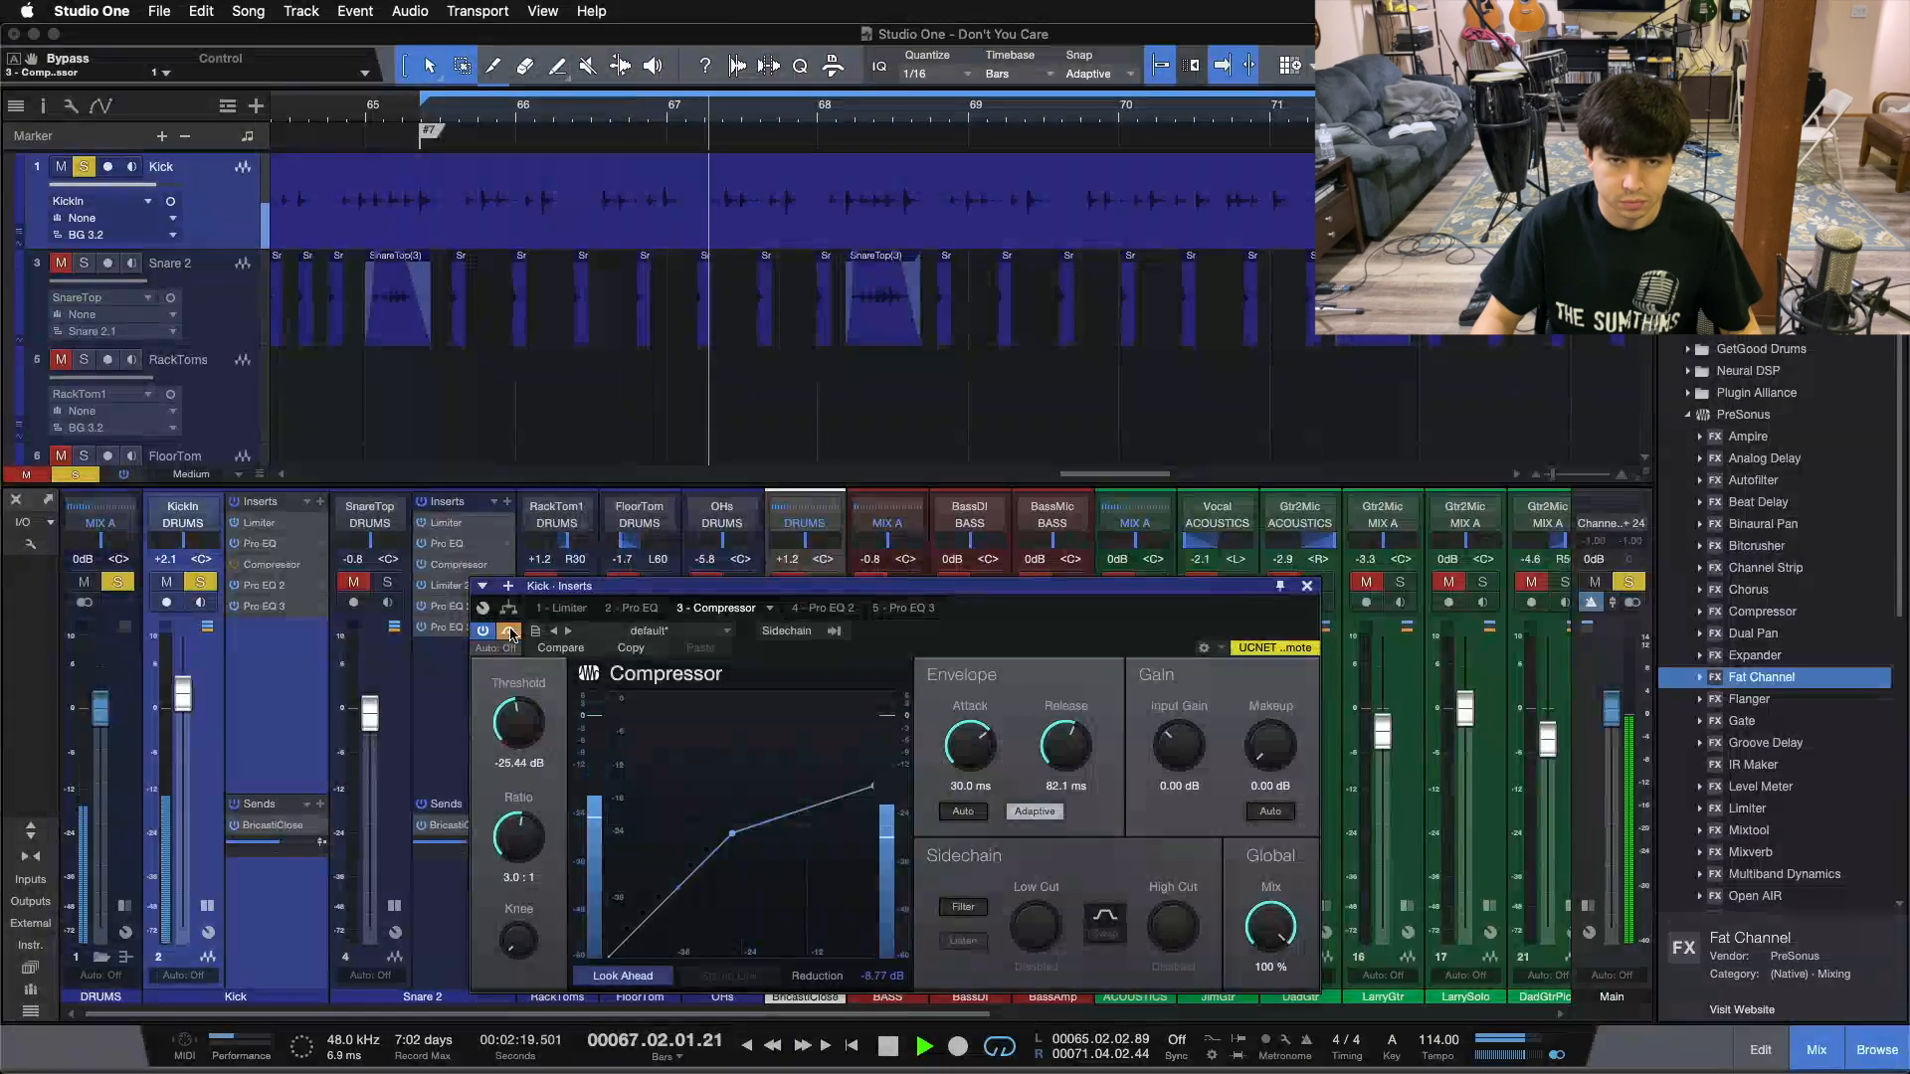
click(510, 632)
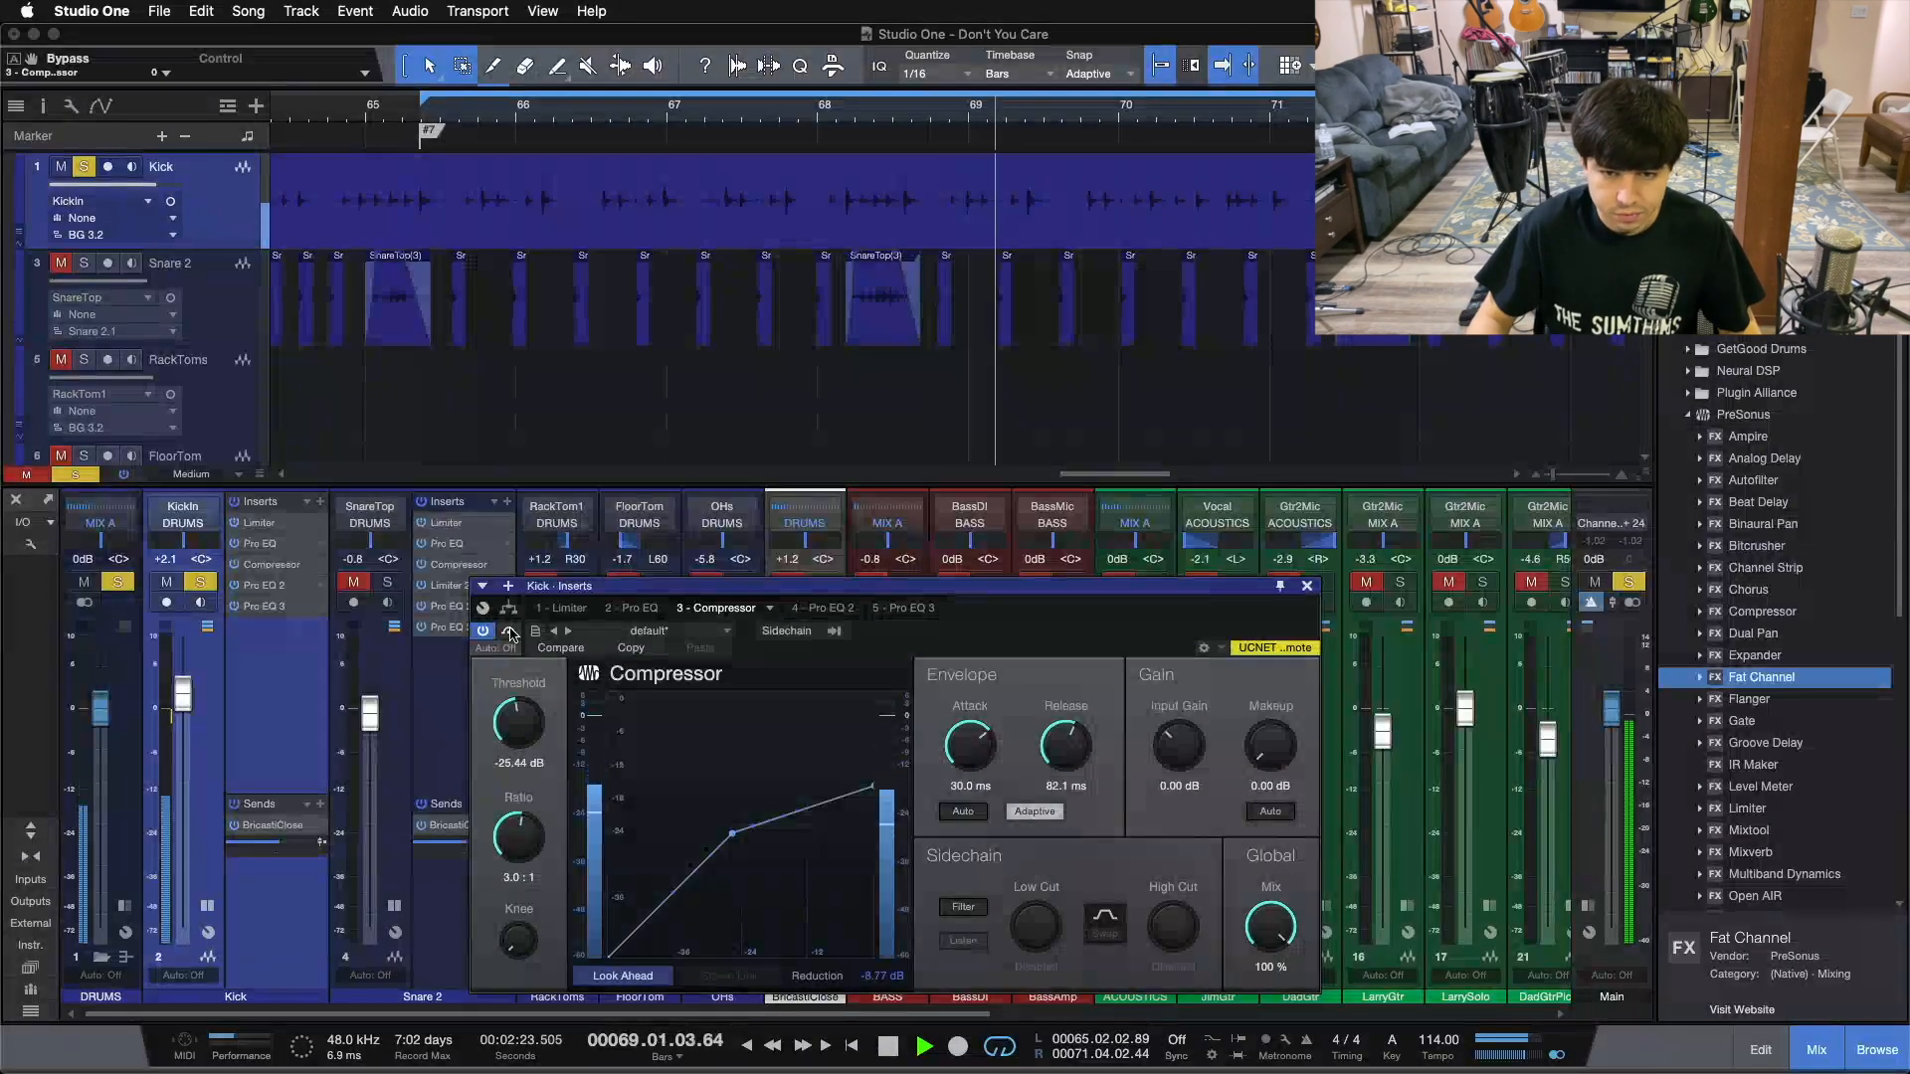
click(511, 631)
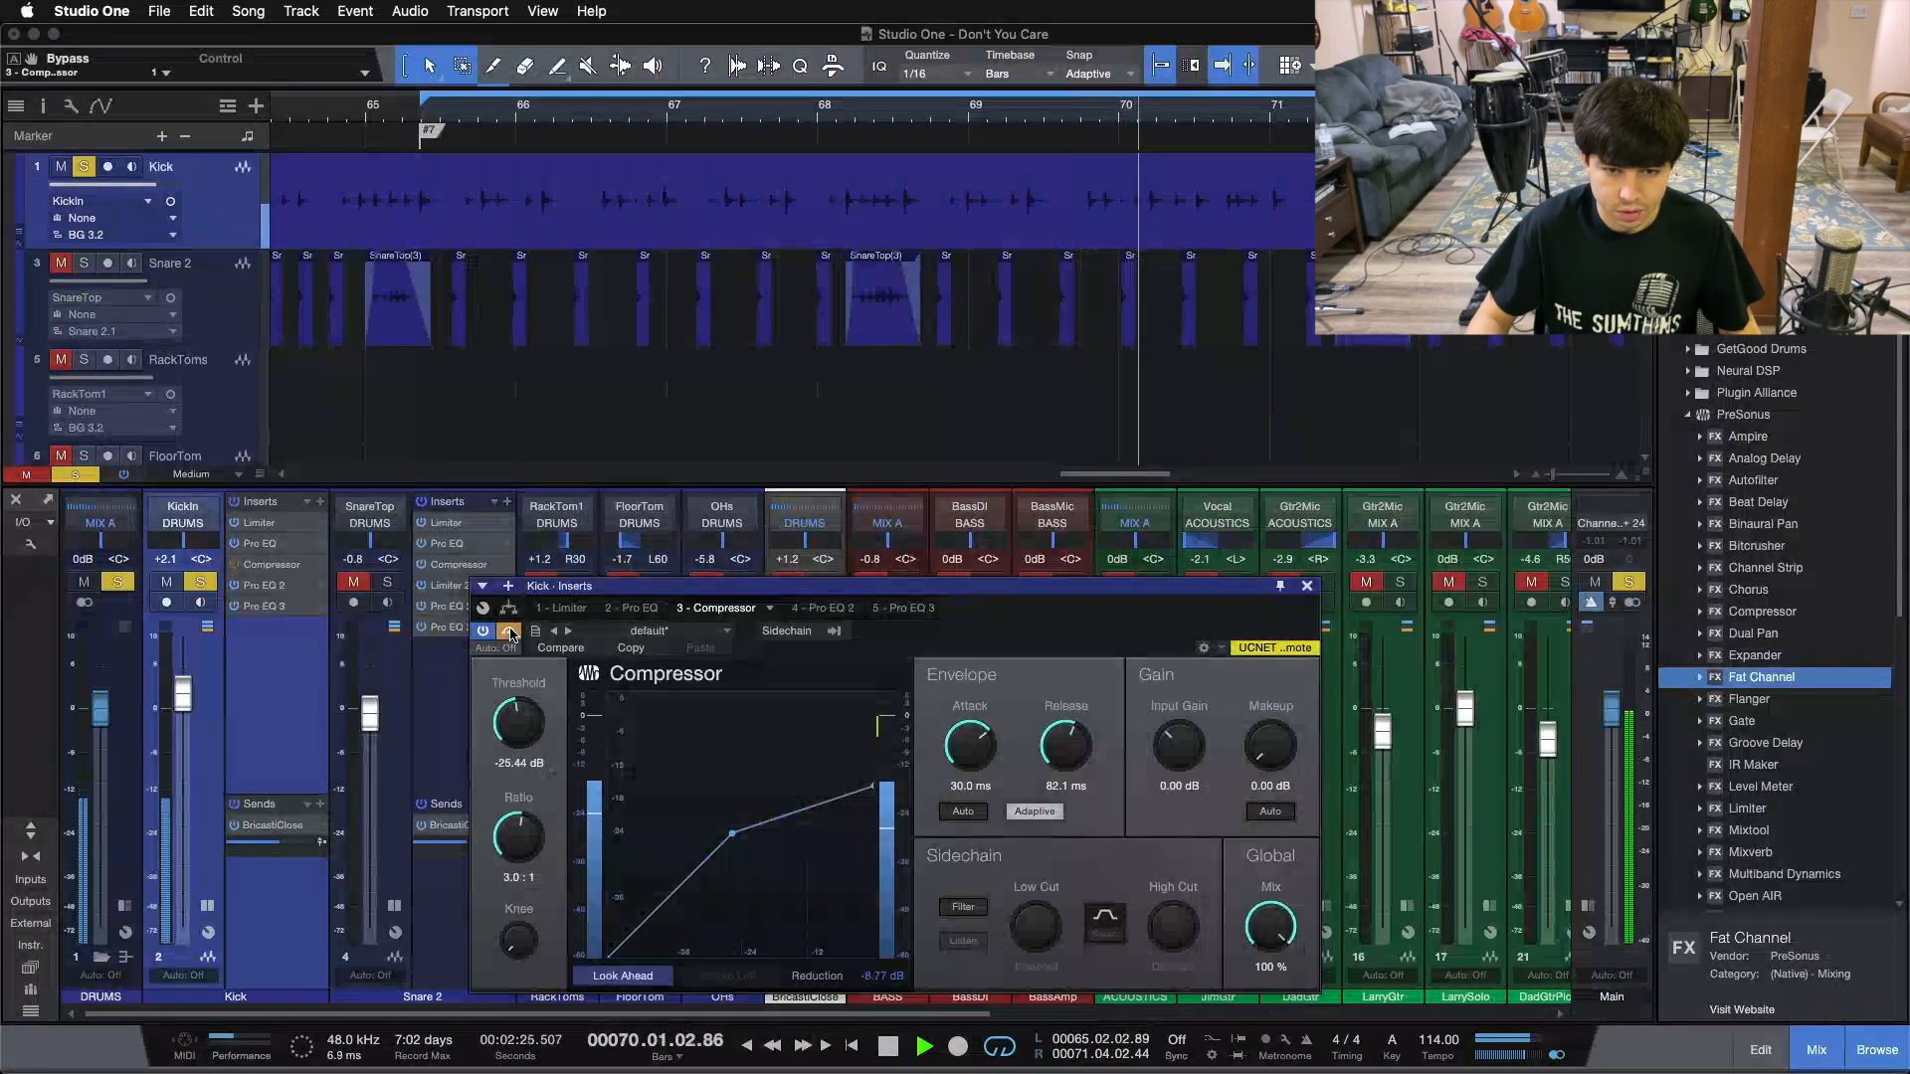
click(510, 632)
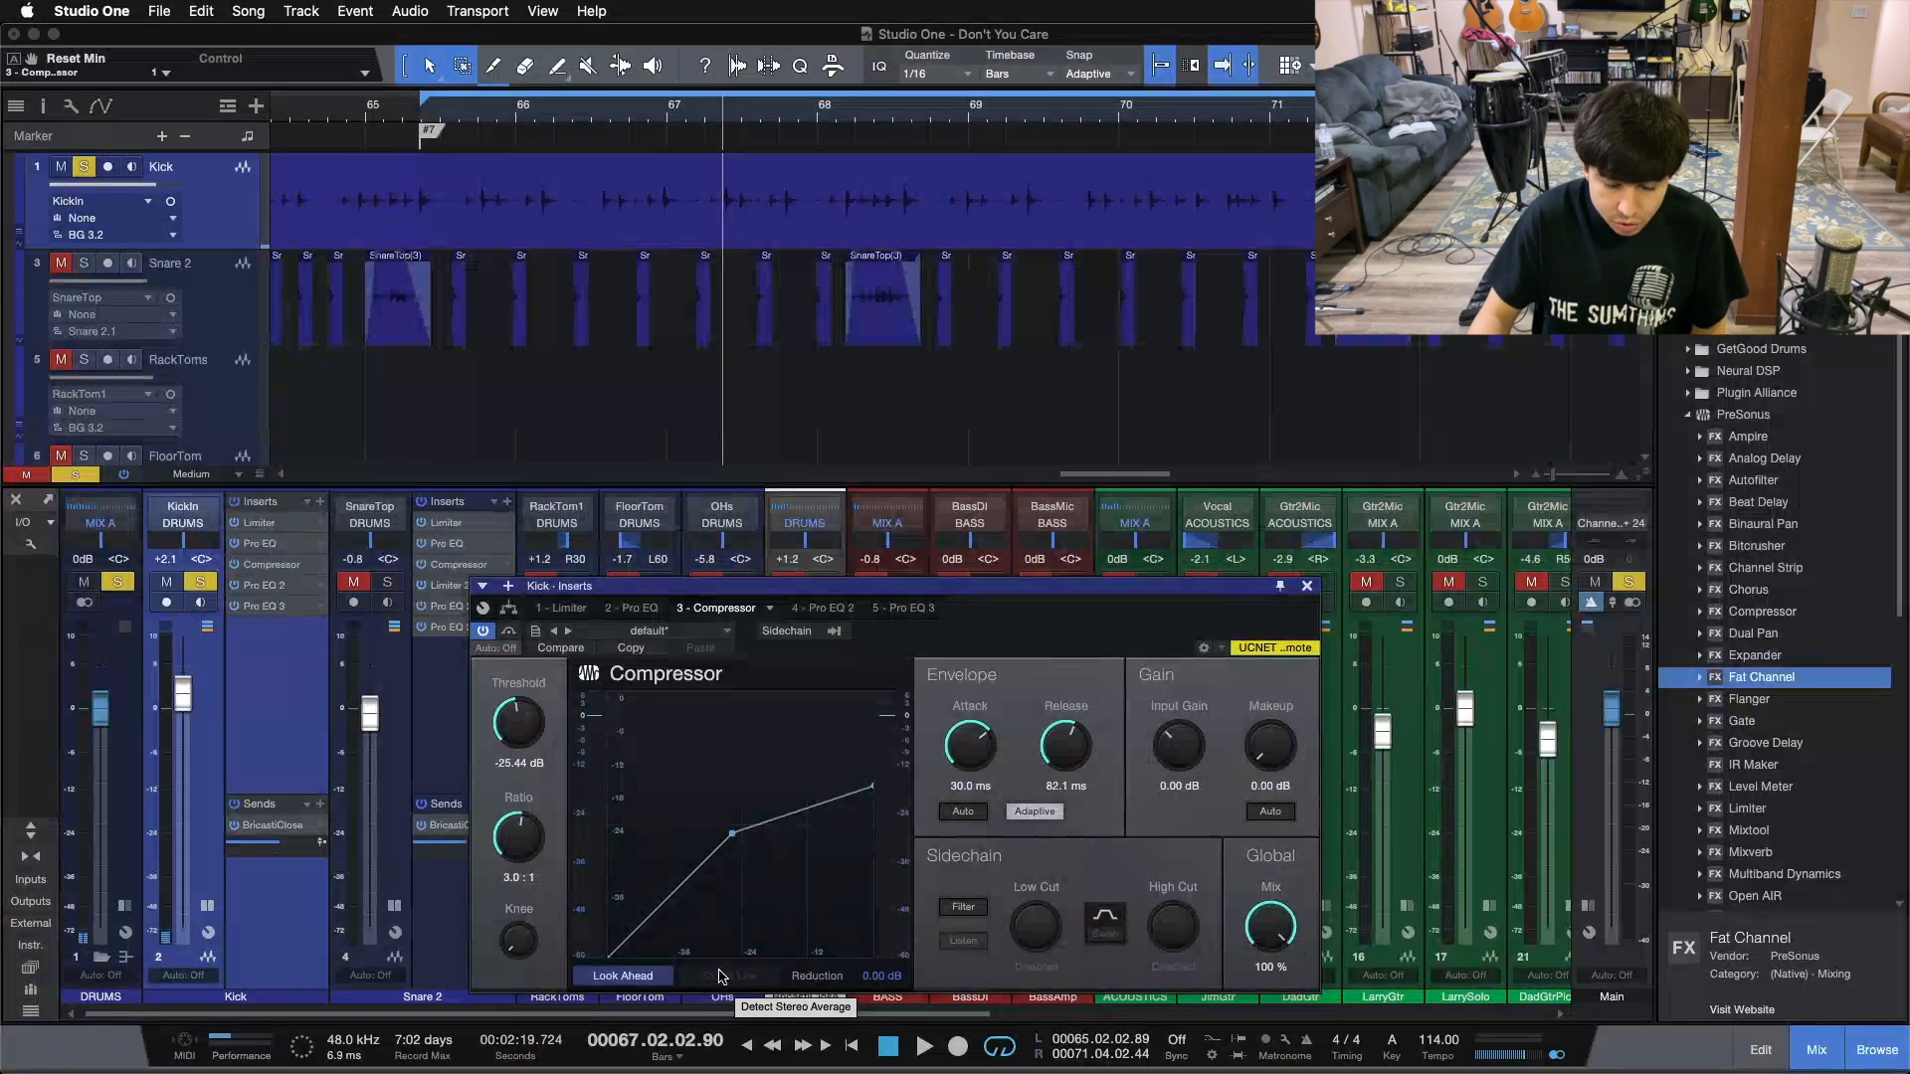
- Examine the Compressor's list of presets and close it without loading any preset
drag(1031, 624, 1235, 580)
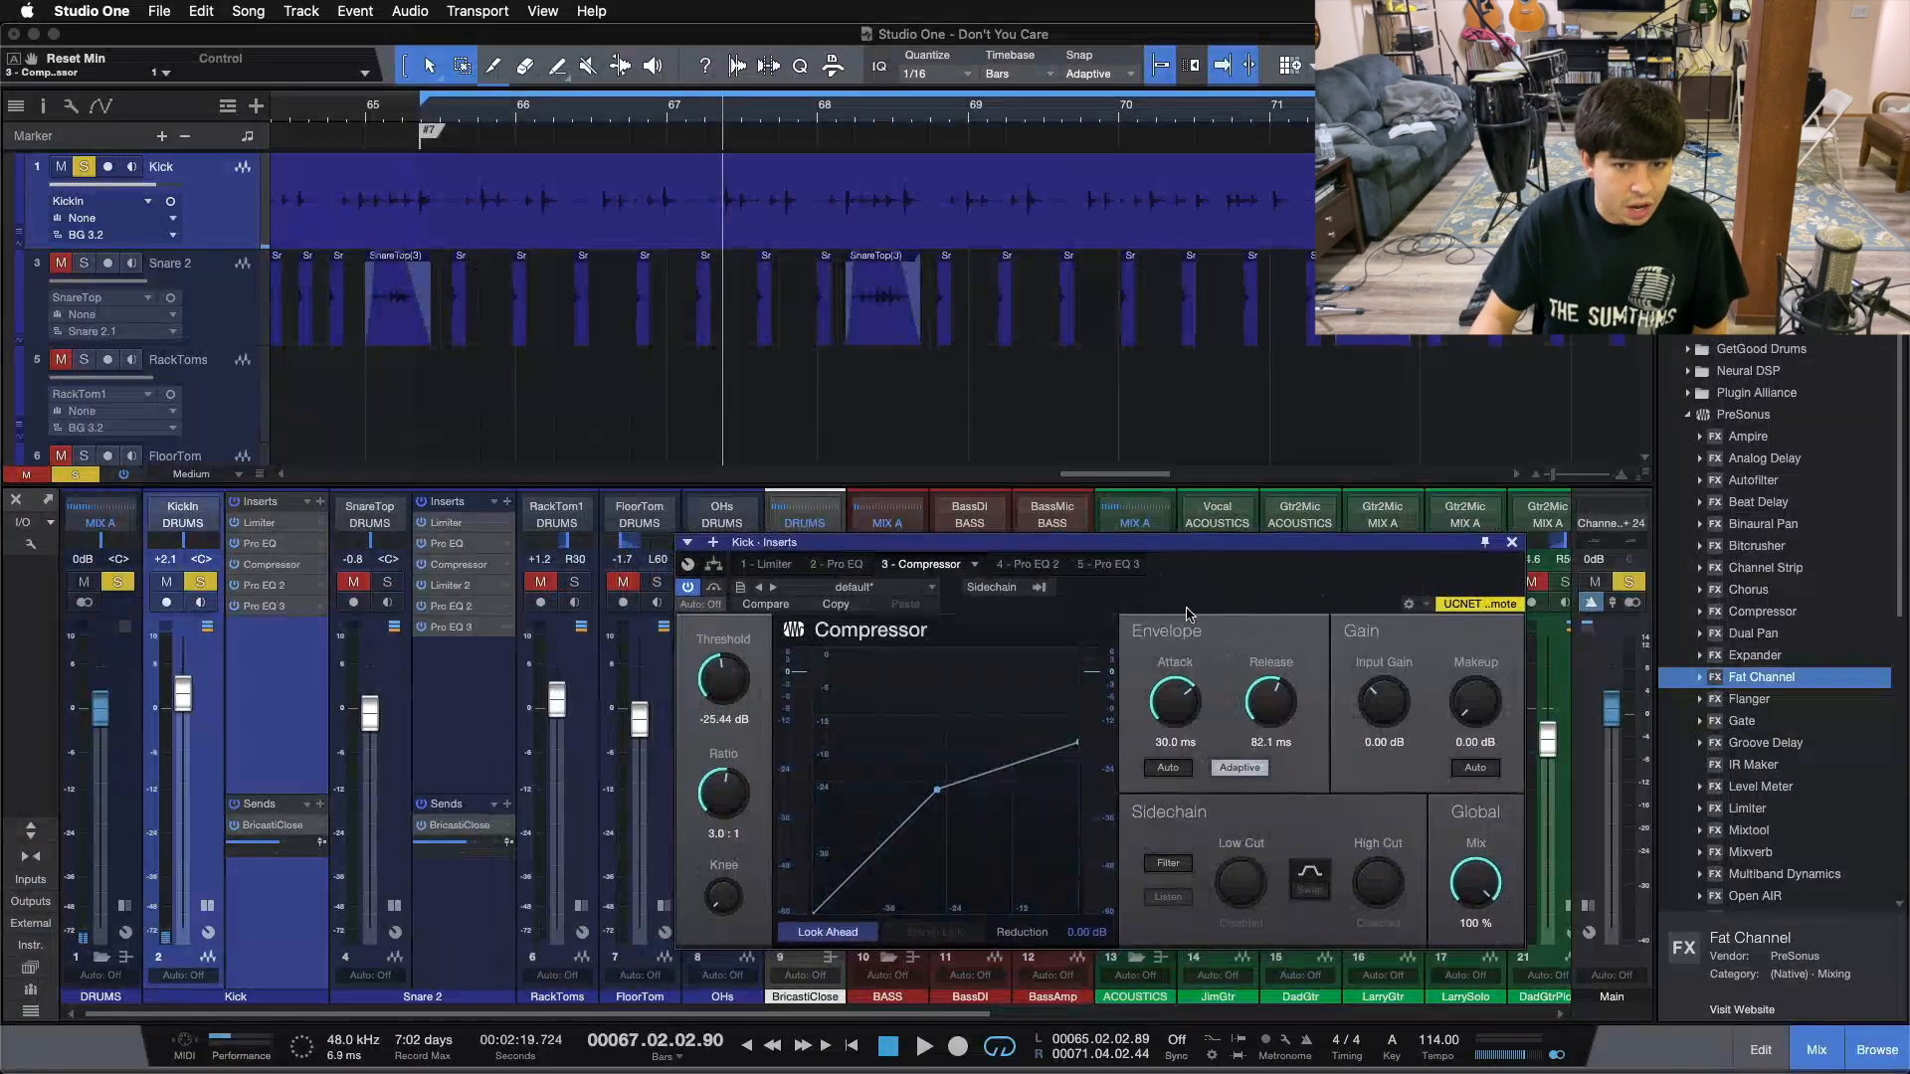
click(914, 589)
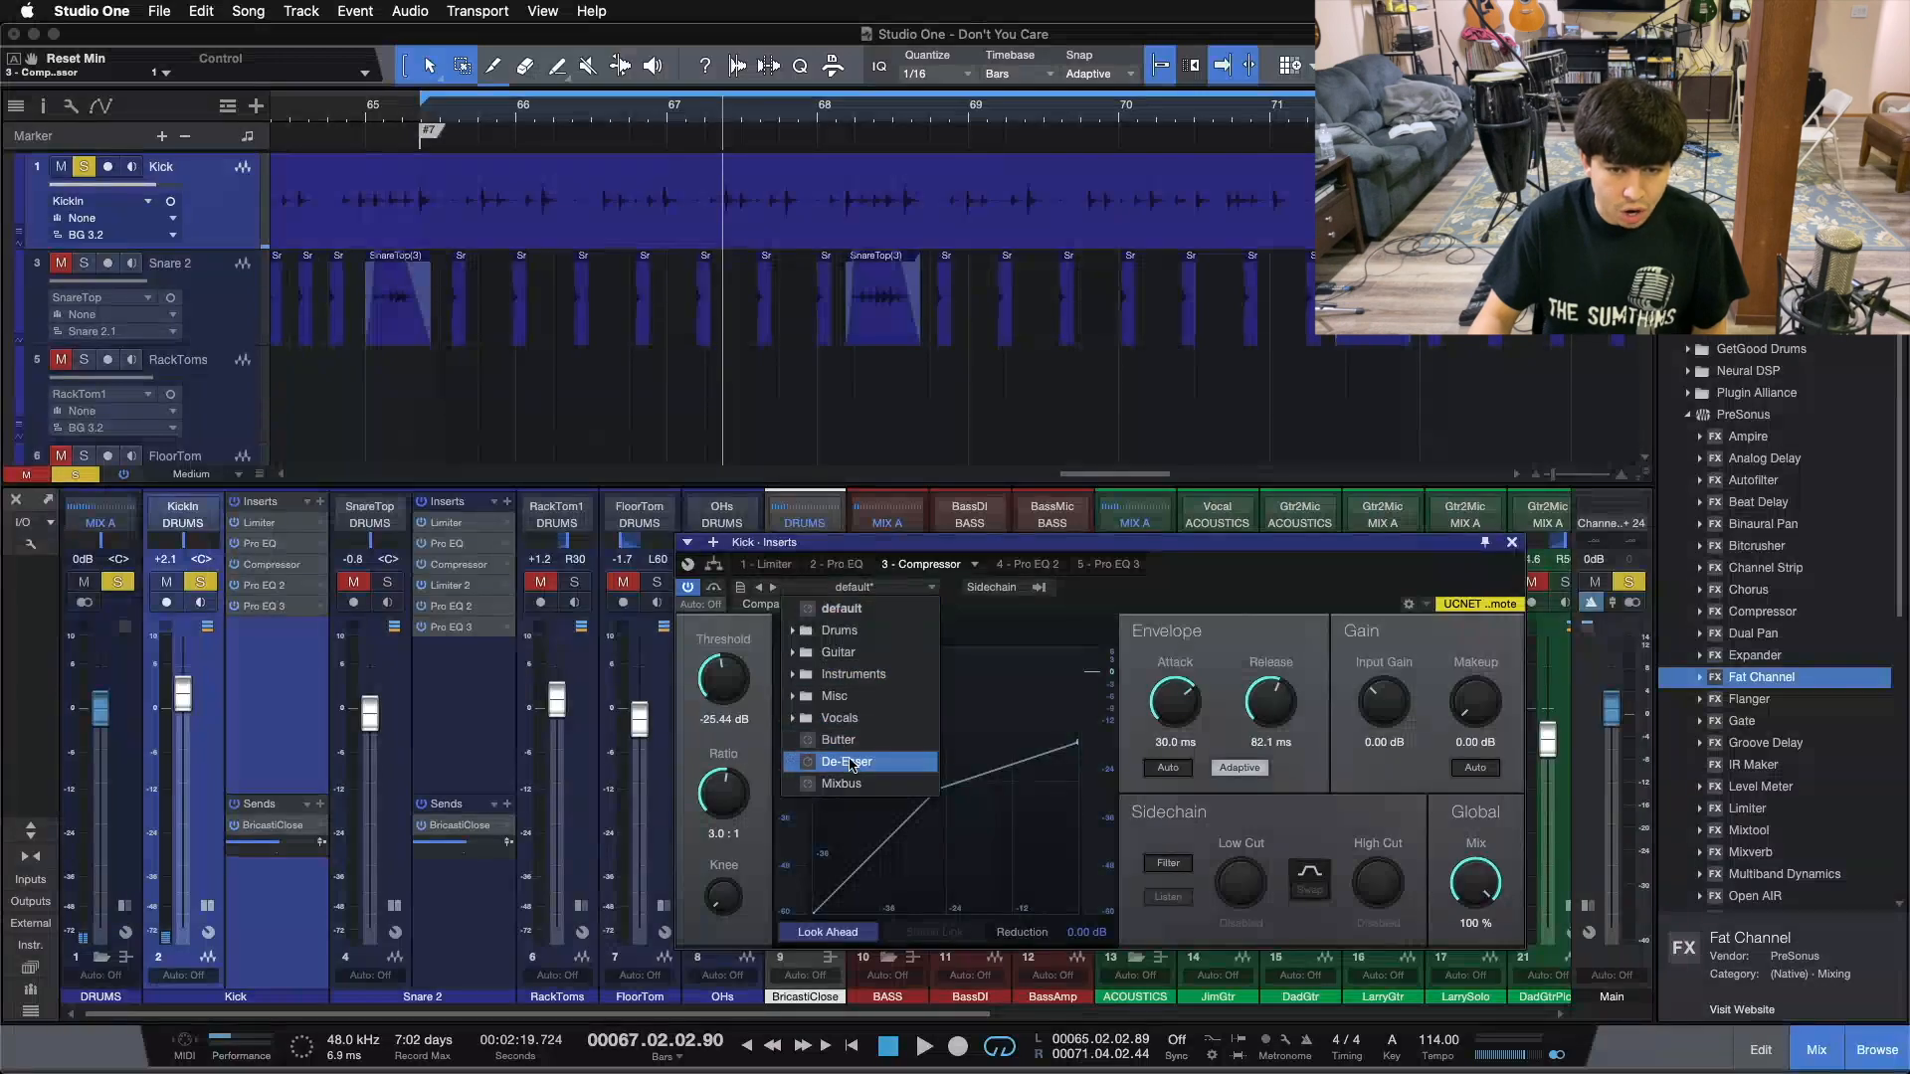
click(1305, 581)
drag(1292, 575, 982, 612)
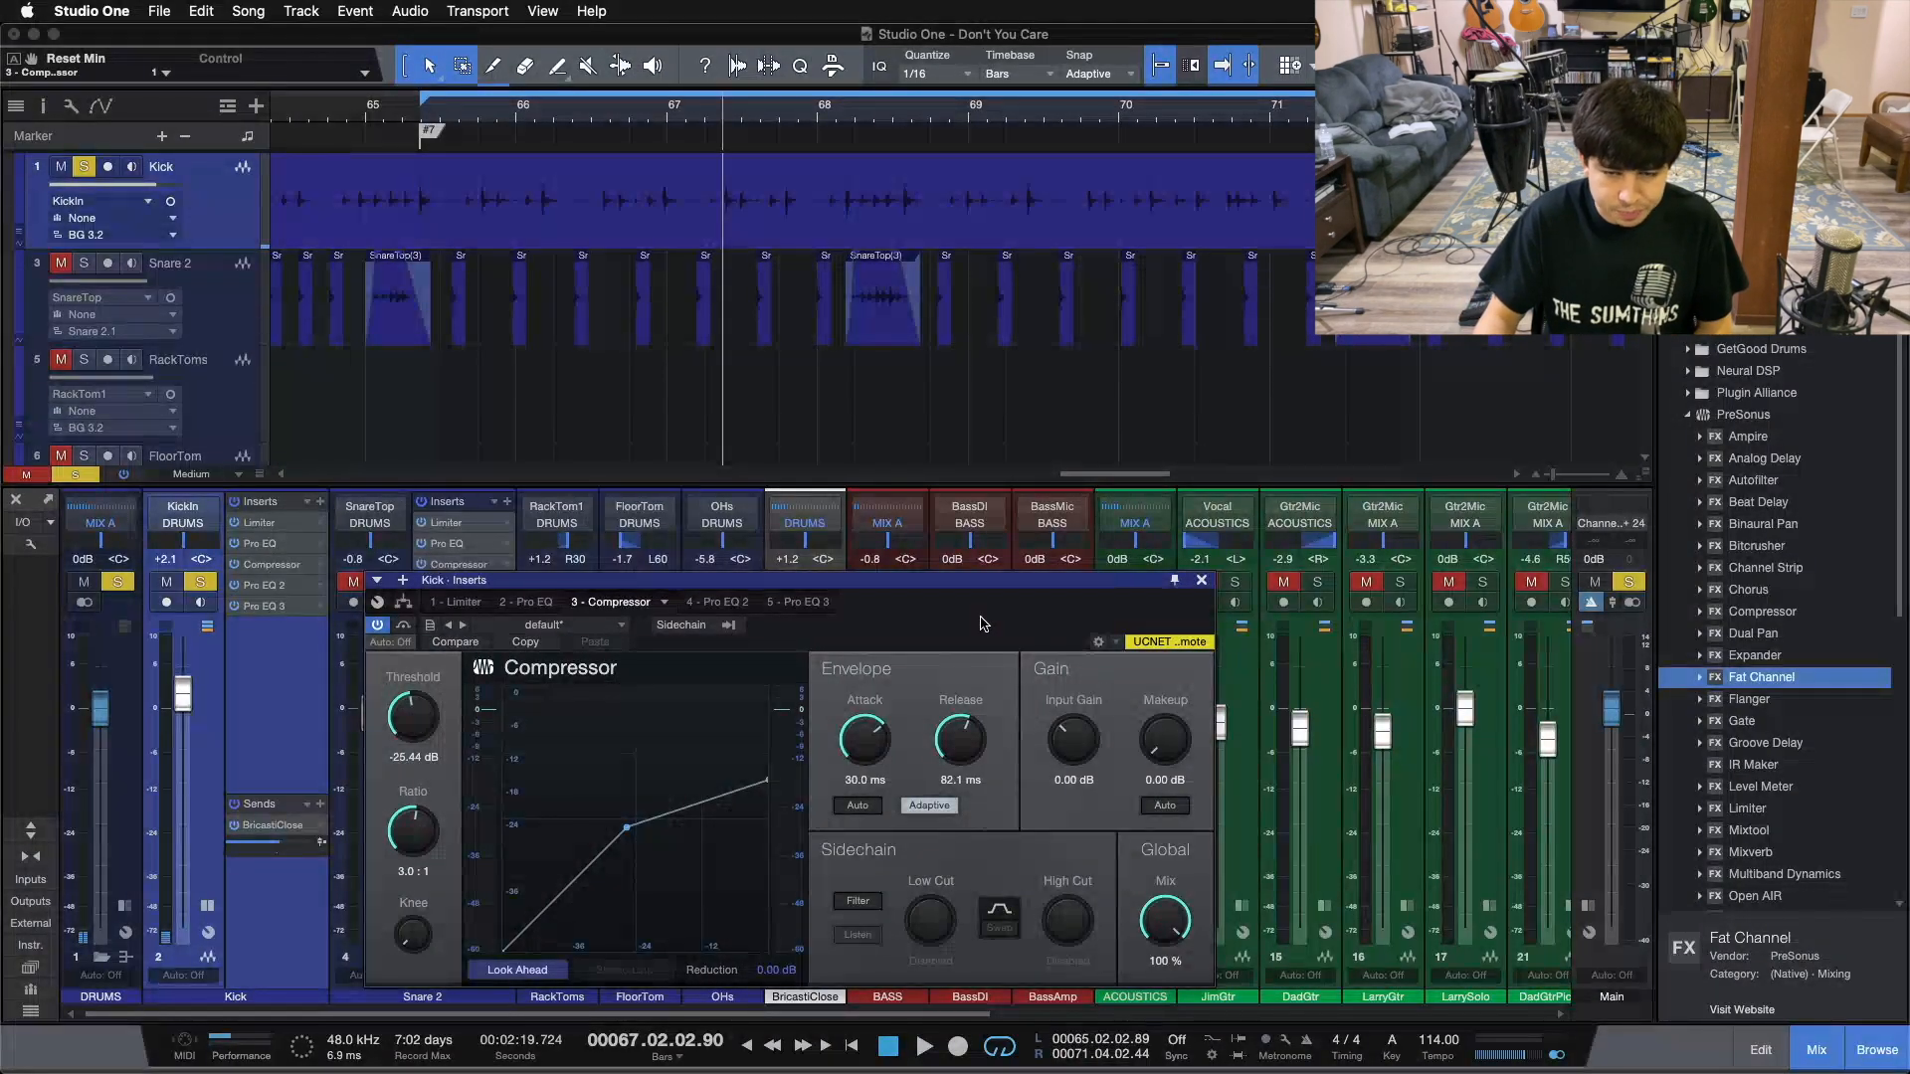
- Close the Kick compressor, collapse the Kick and Snare 2 channels, and clear the Kick's solo
click(1203, 580)
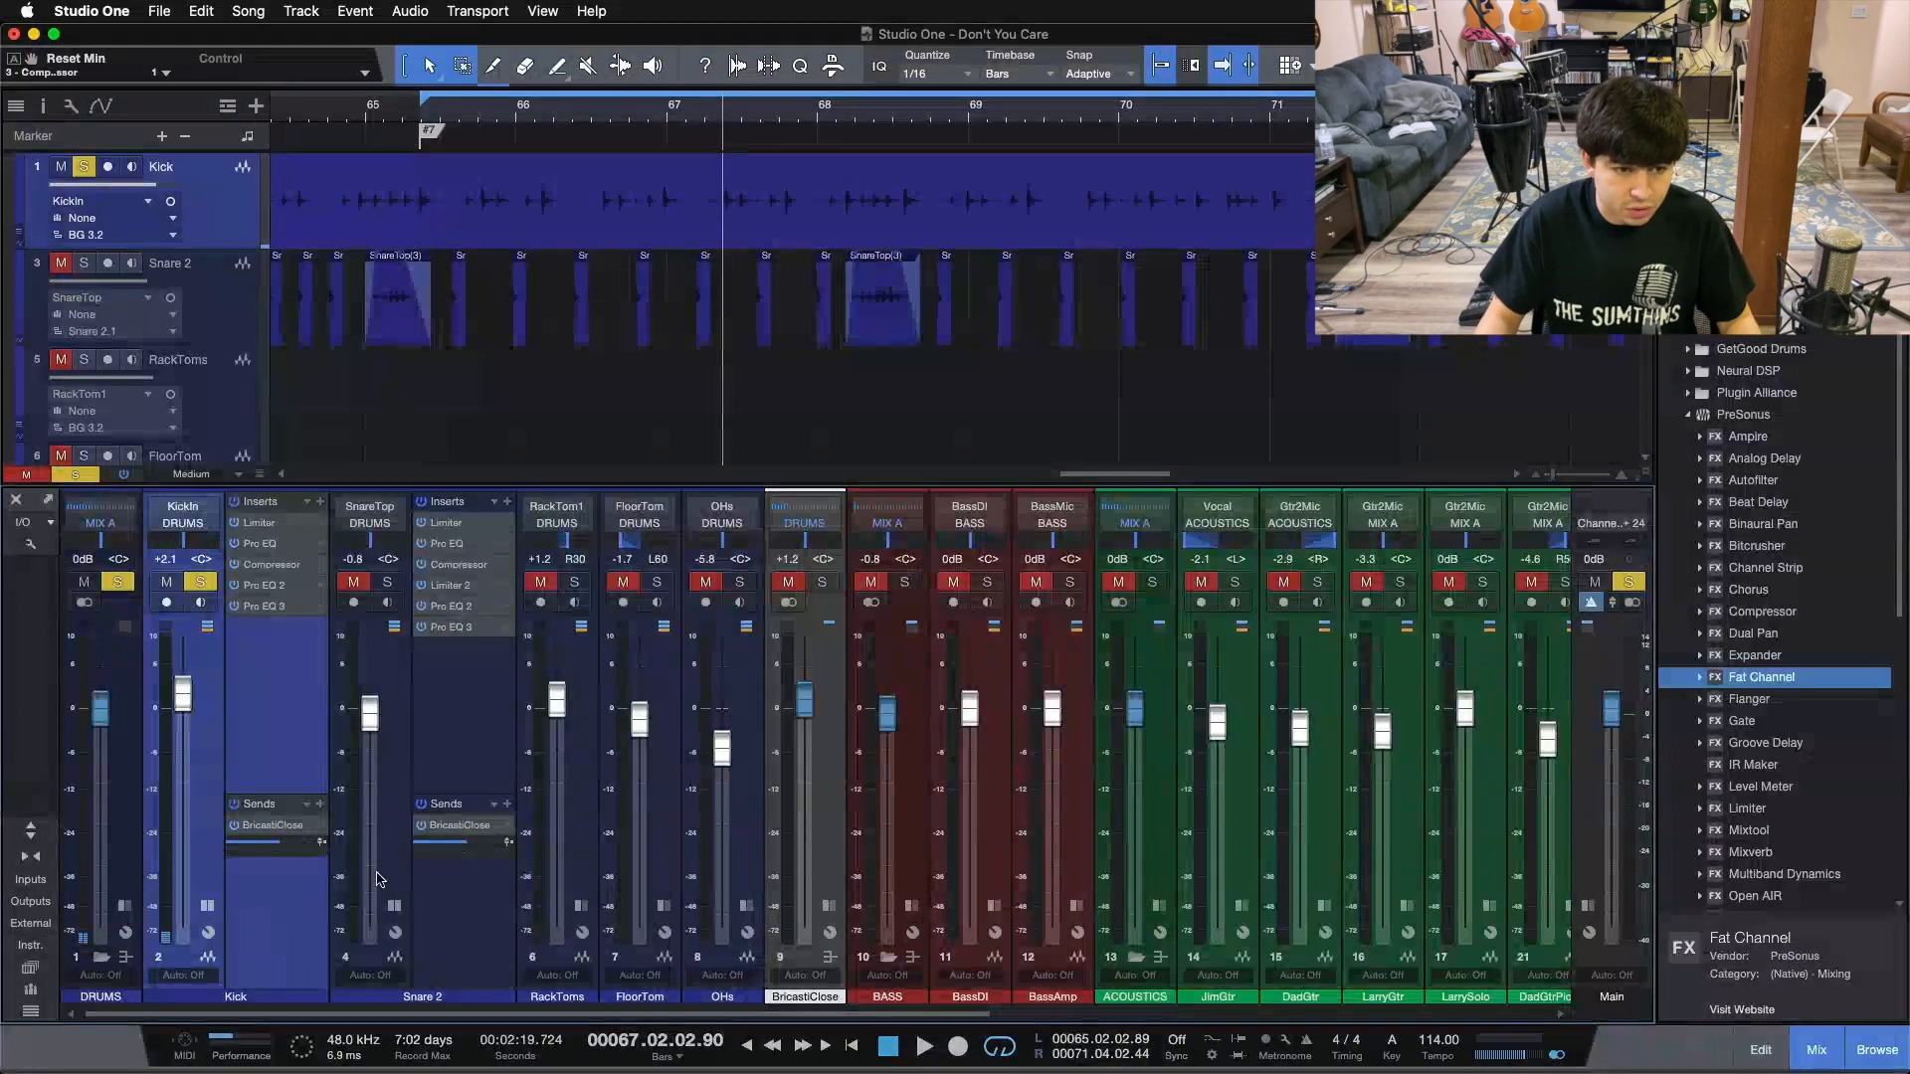
click(208, 906)
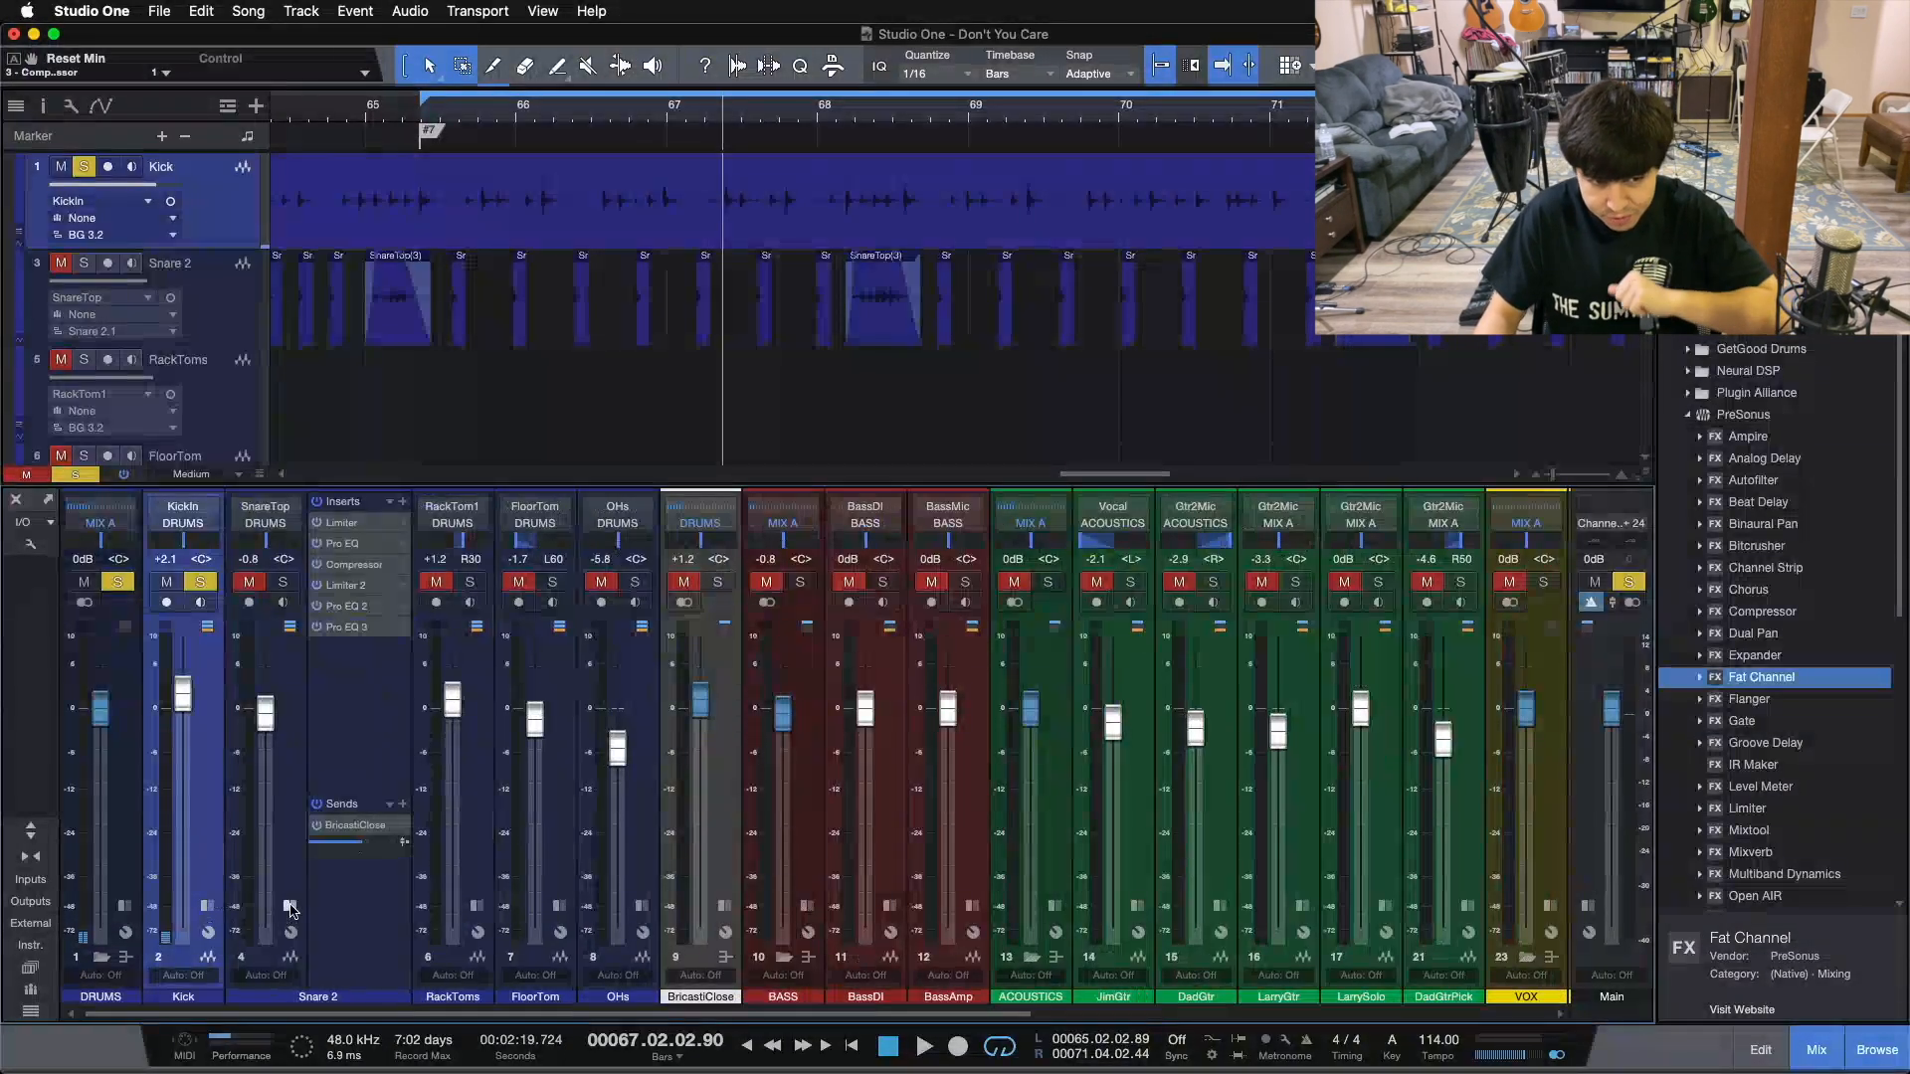
click(289, 906)
key(s)
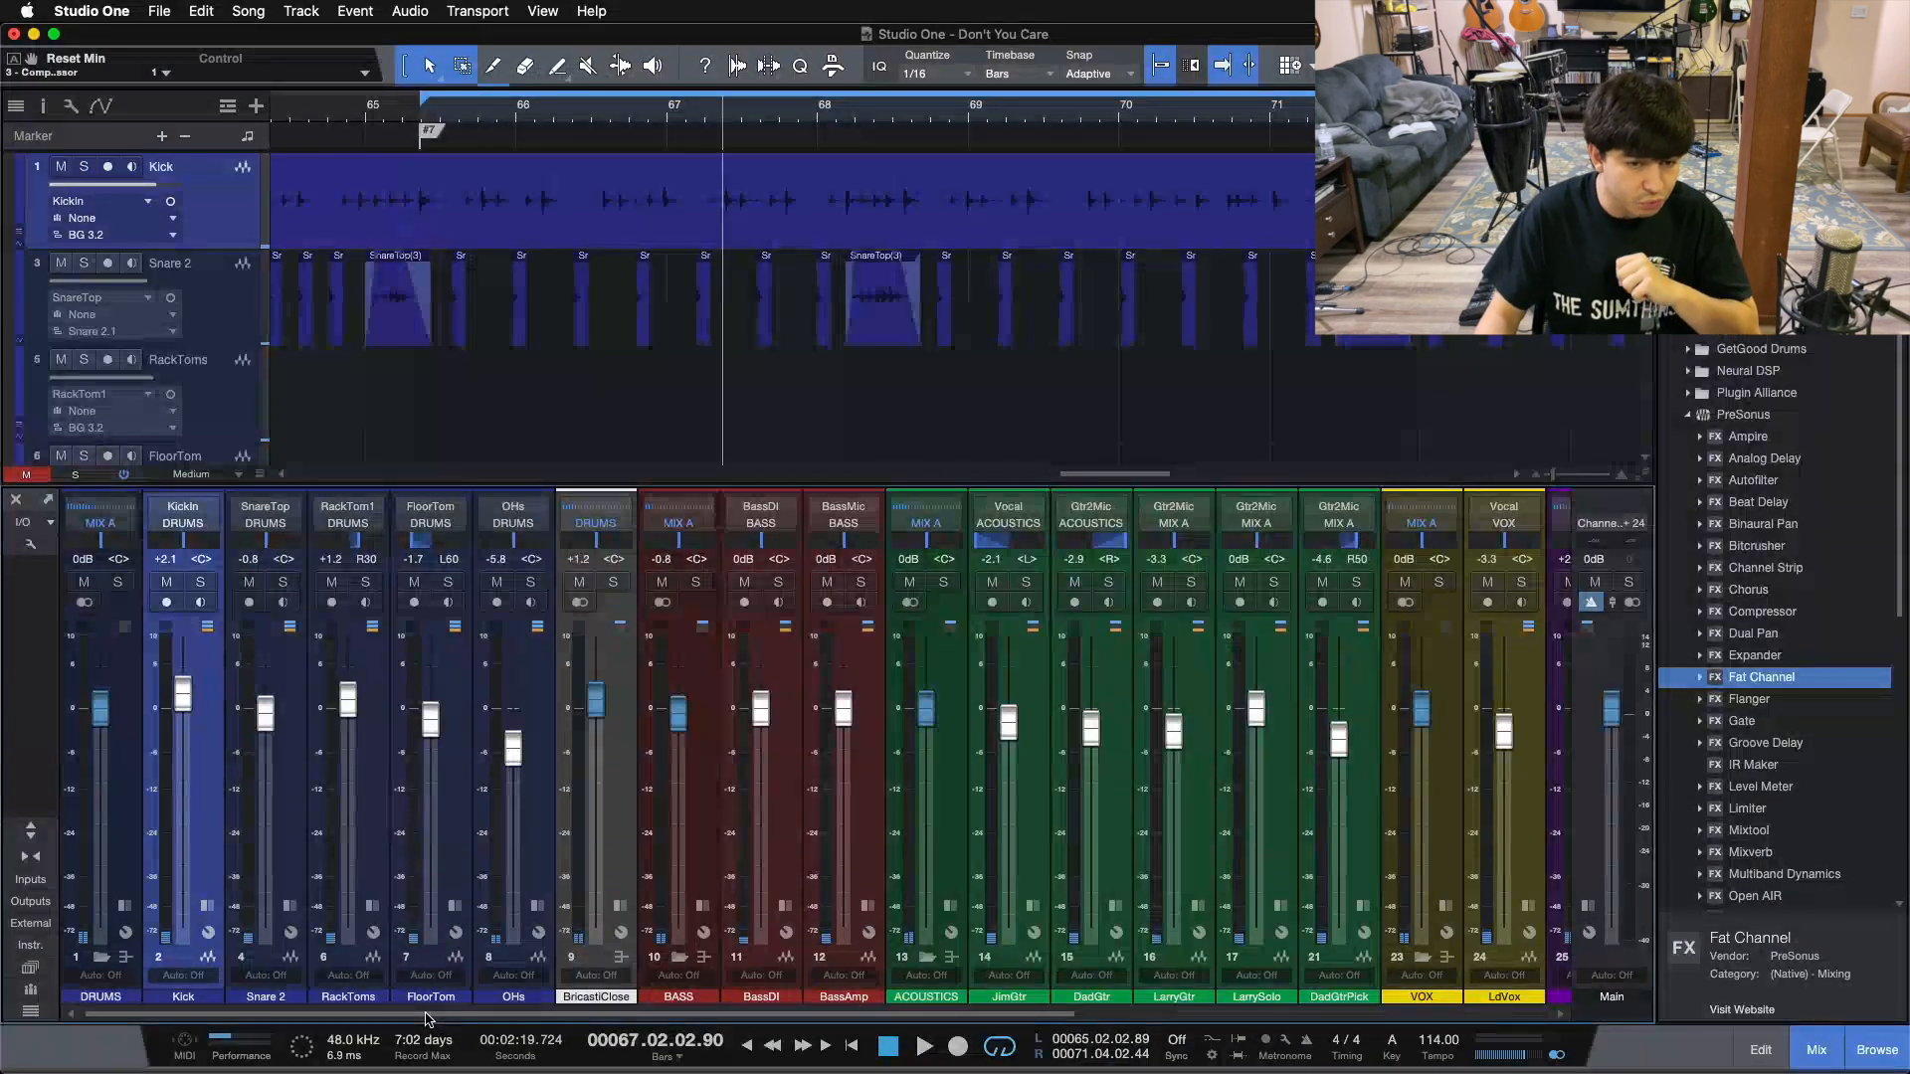
drag(426, 1015, 1166, 1013)
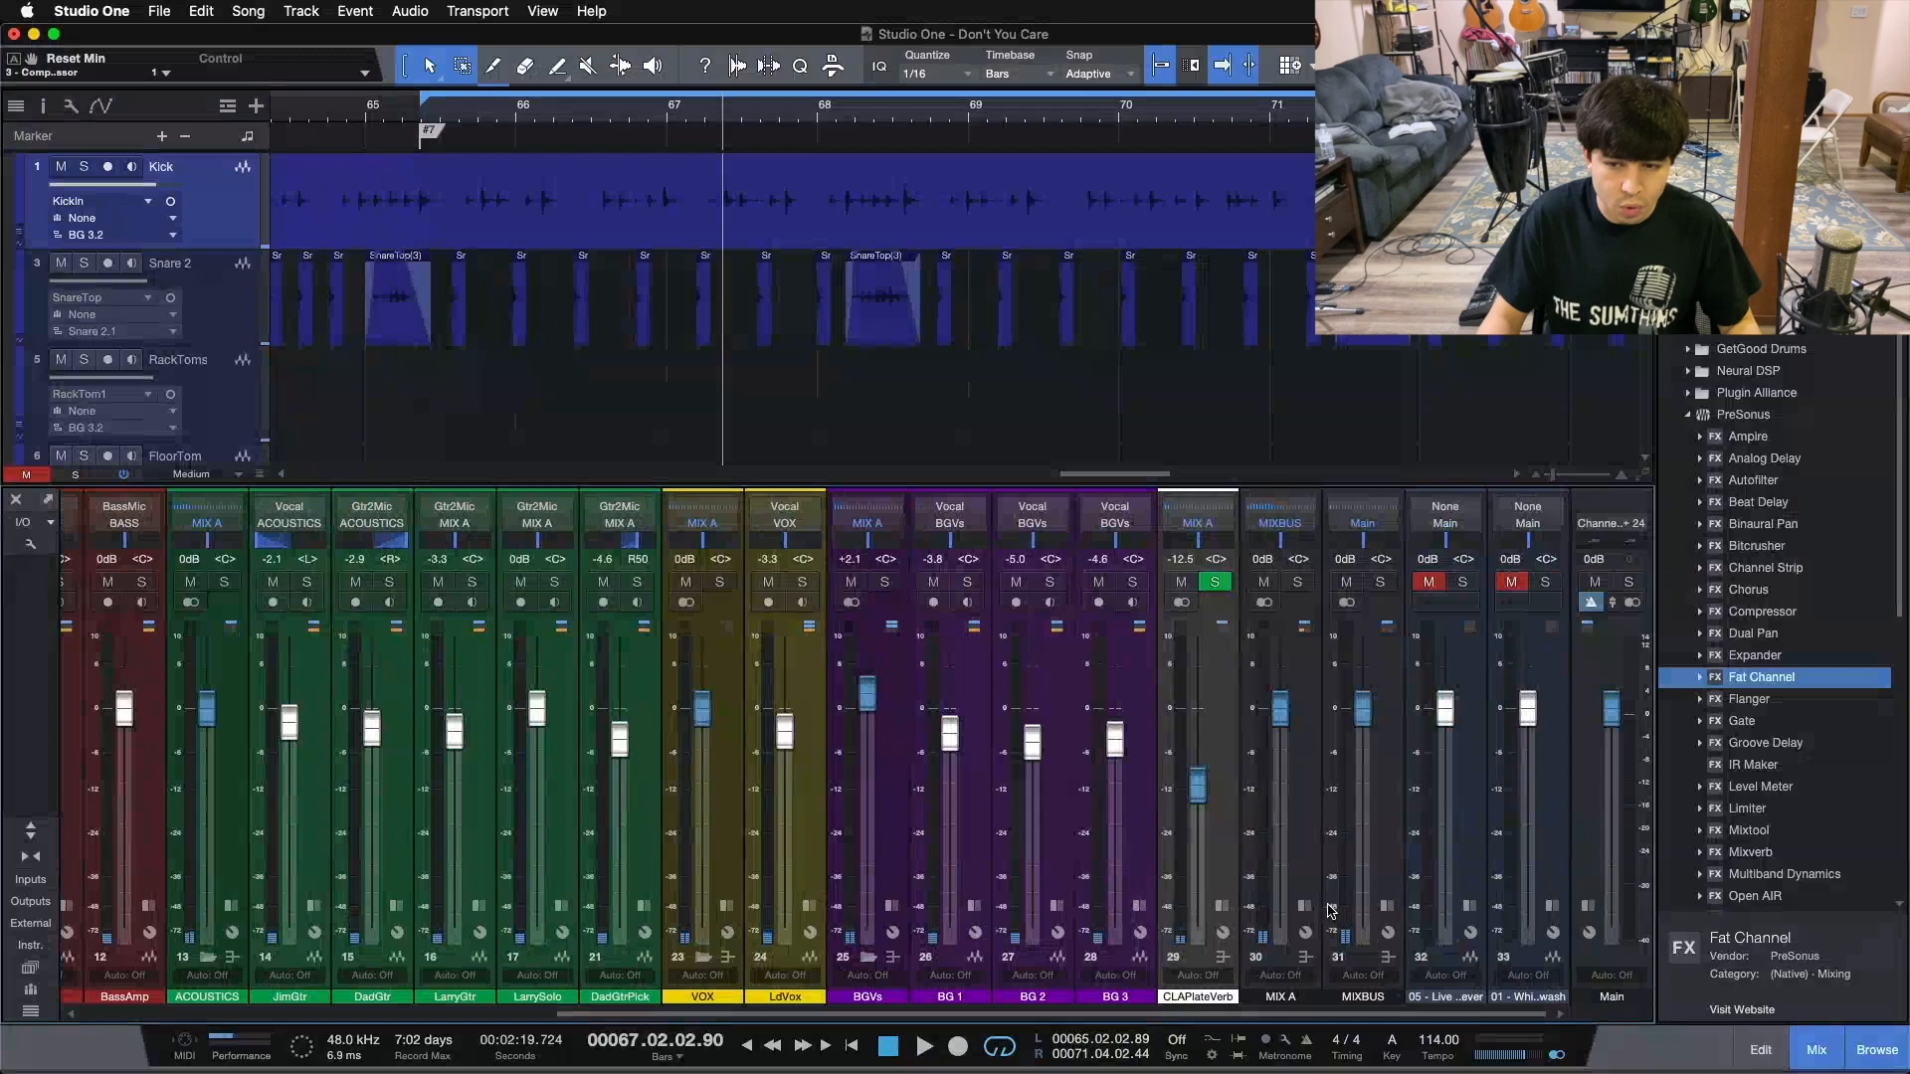
- Expand the MIX A bus channel and open its Console Shaper Mix FX
click(1304, 907)
click(1373, 520)
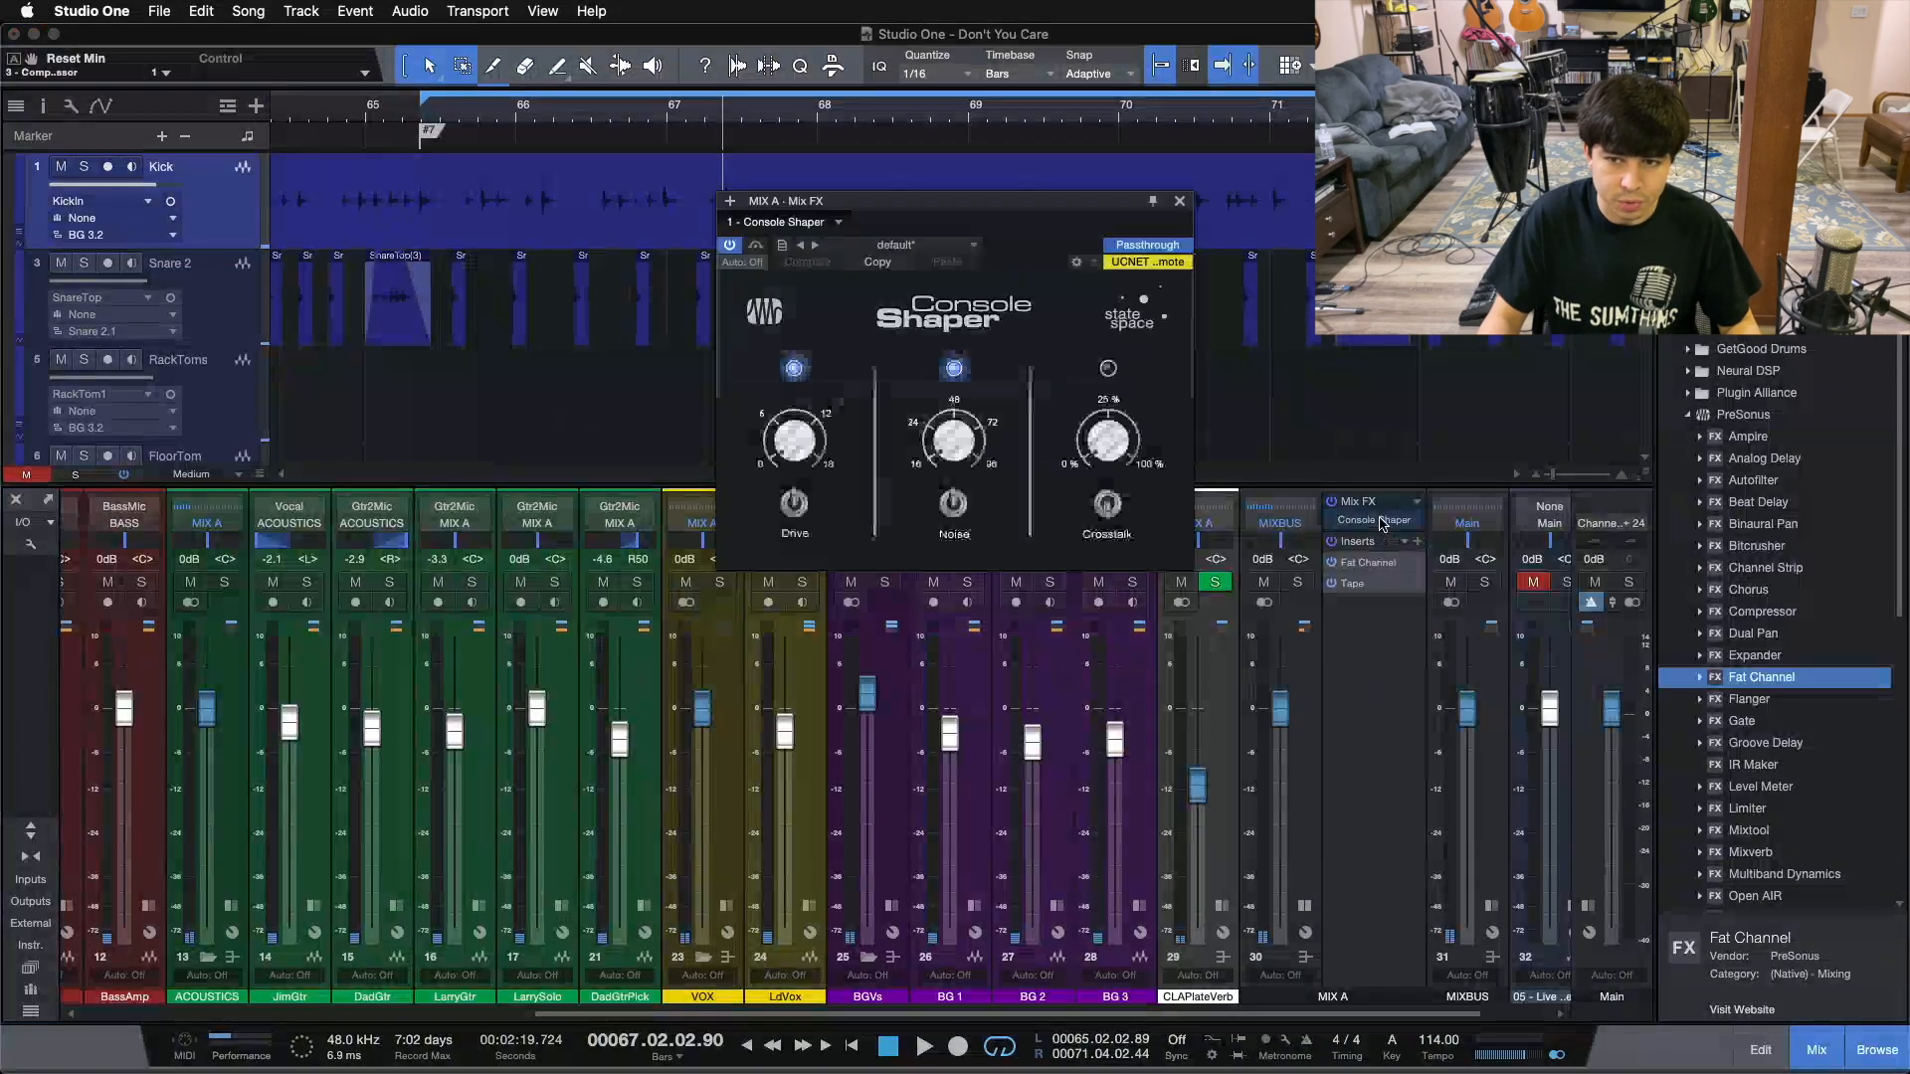
drag(1022, 247, 936, 380)
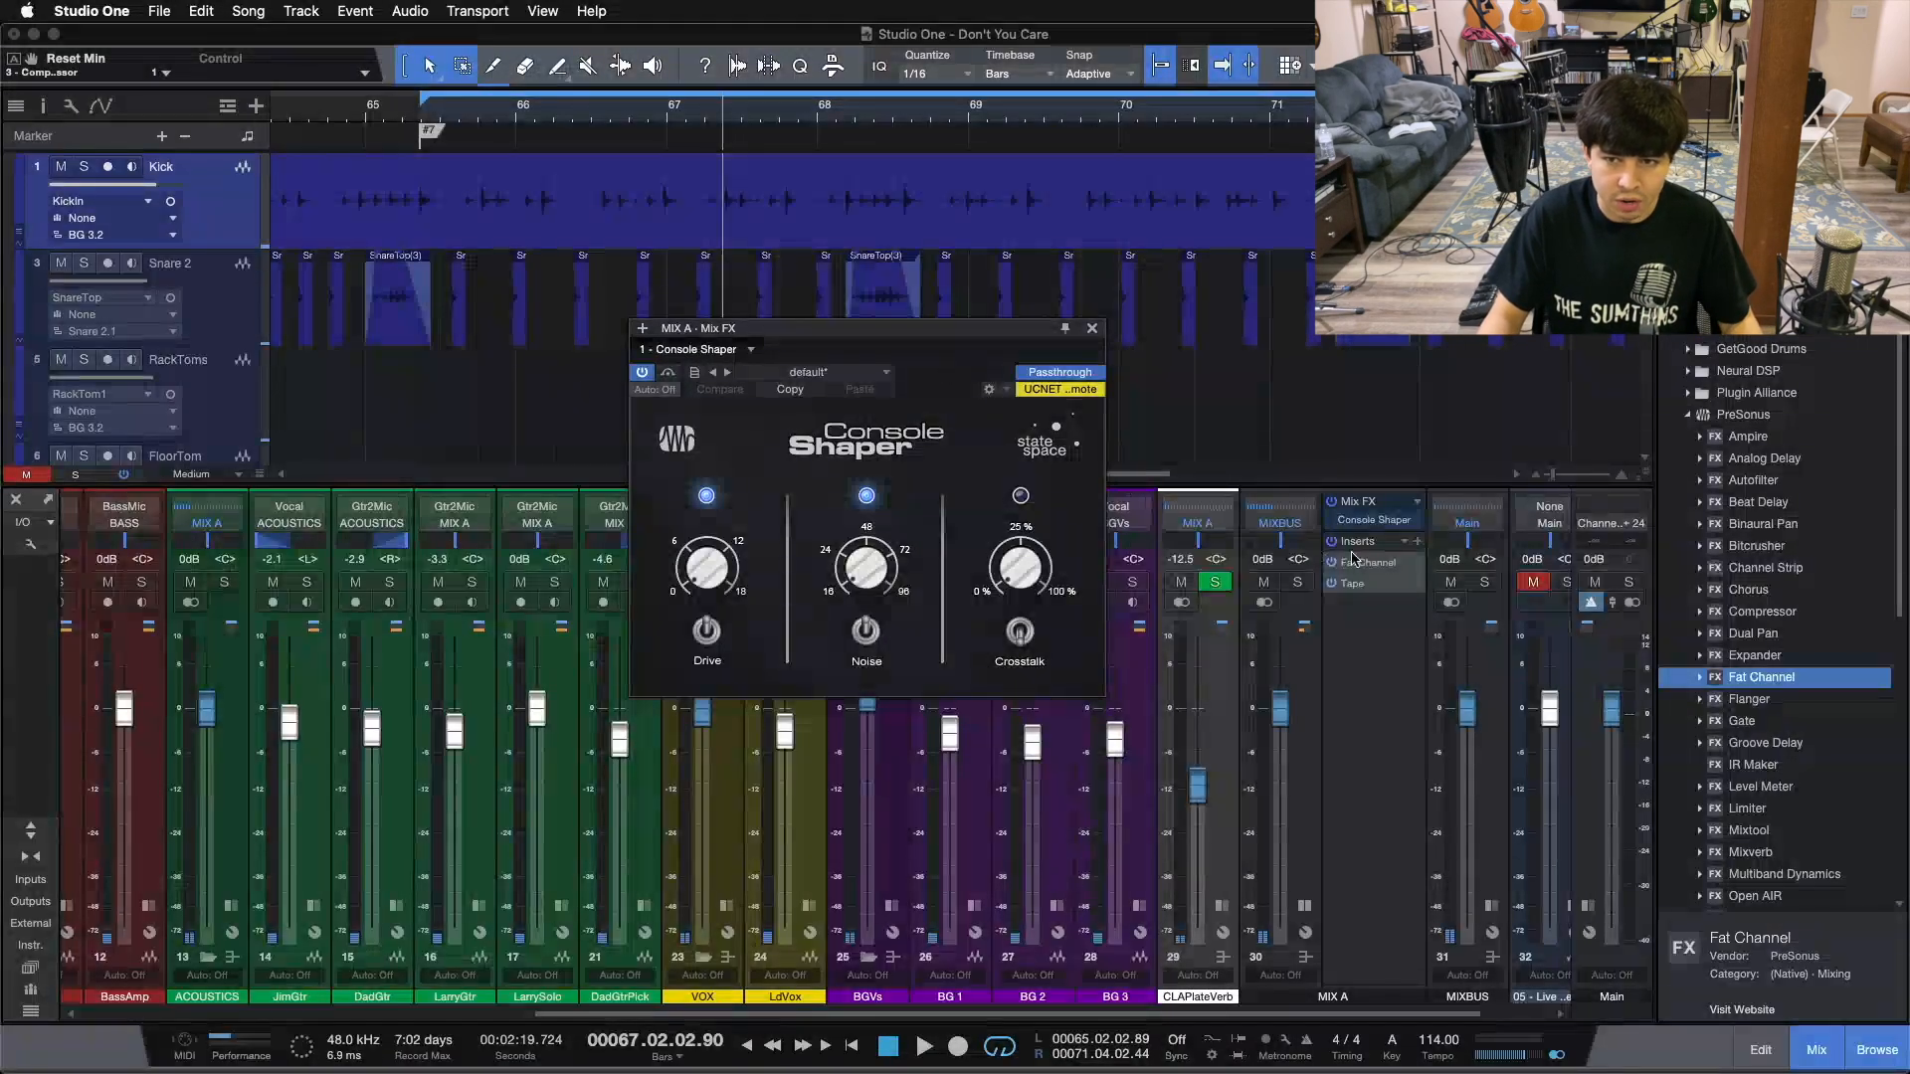
- Examine the Mix FX choices available for MIX A and close the list without changing the effect
click(1418, 510)
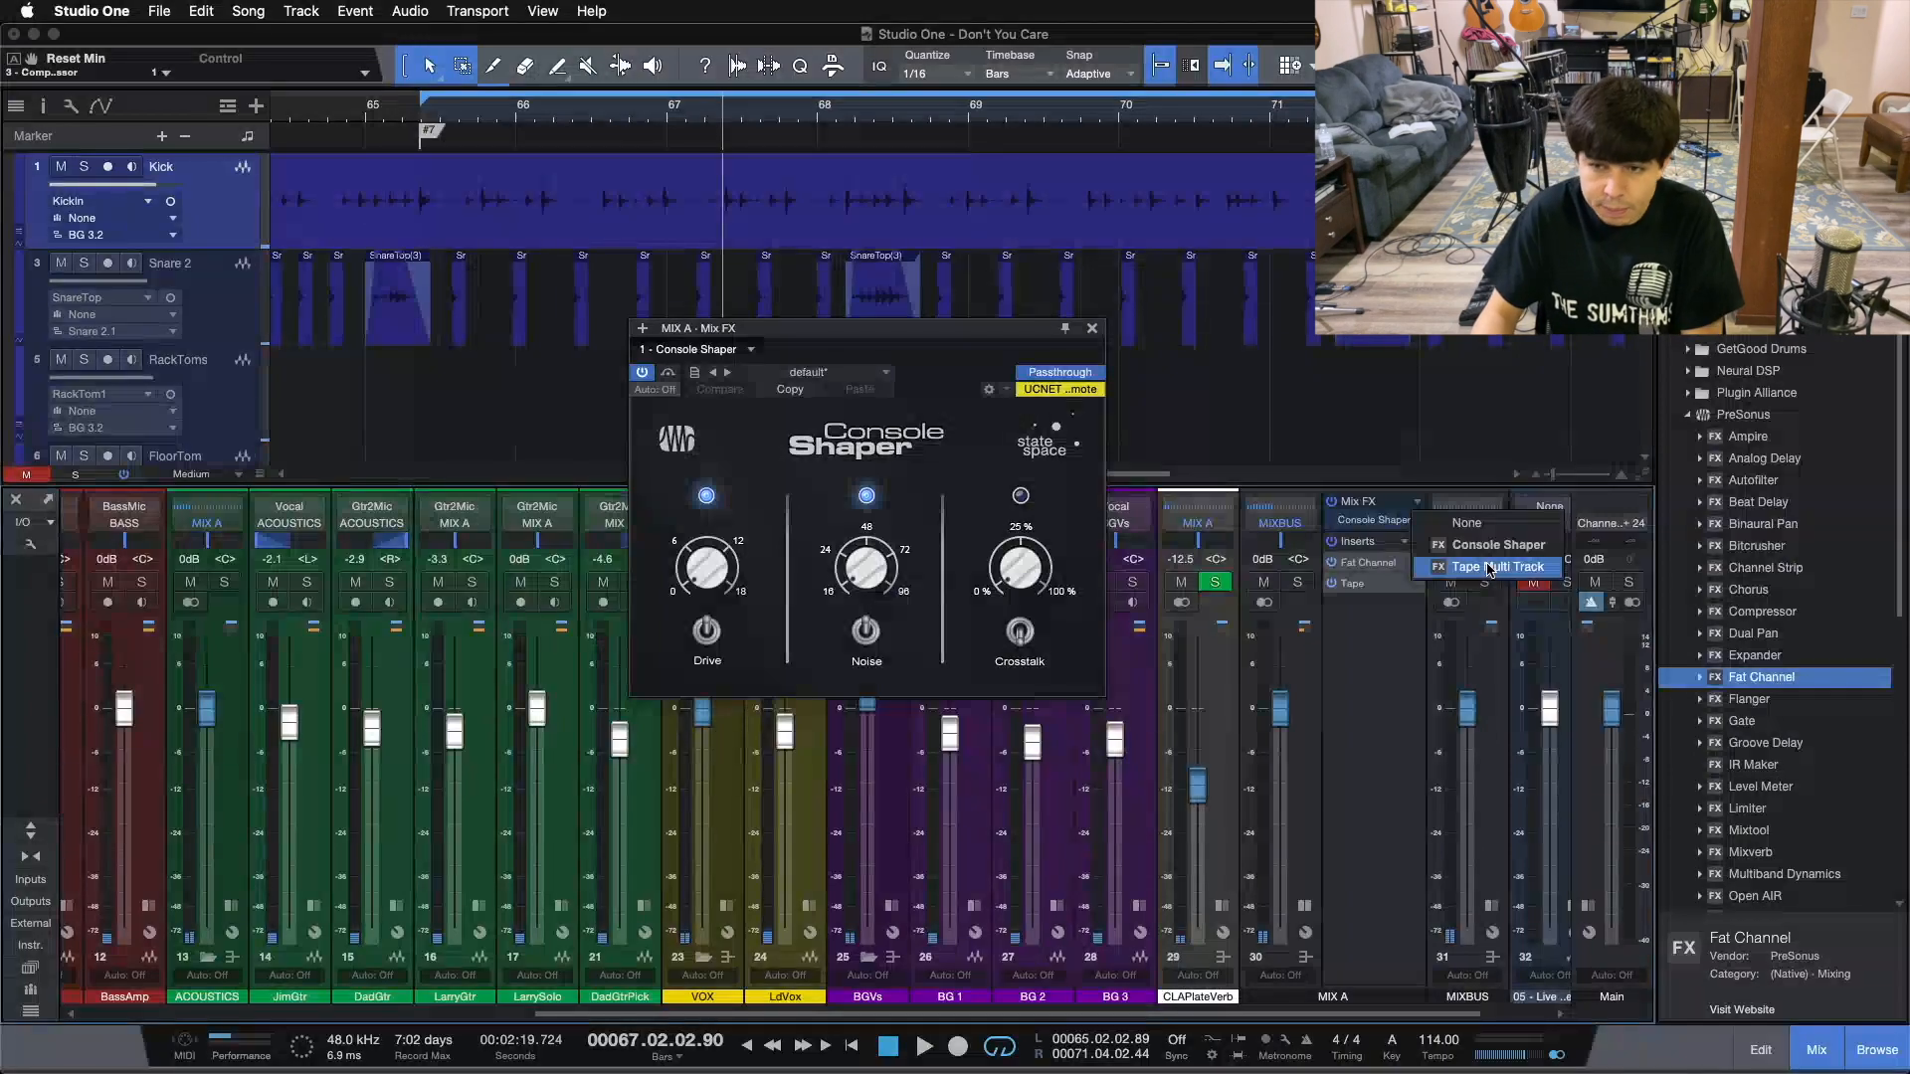
click(1380, 735)
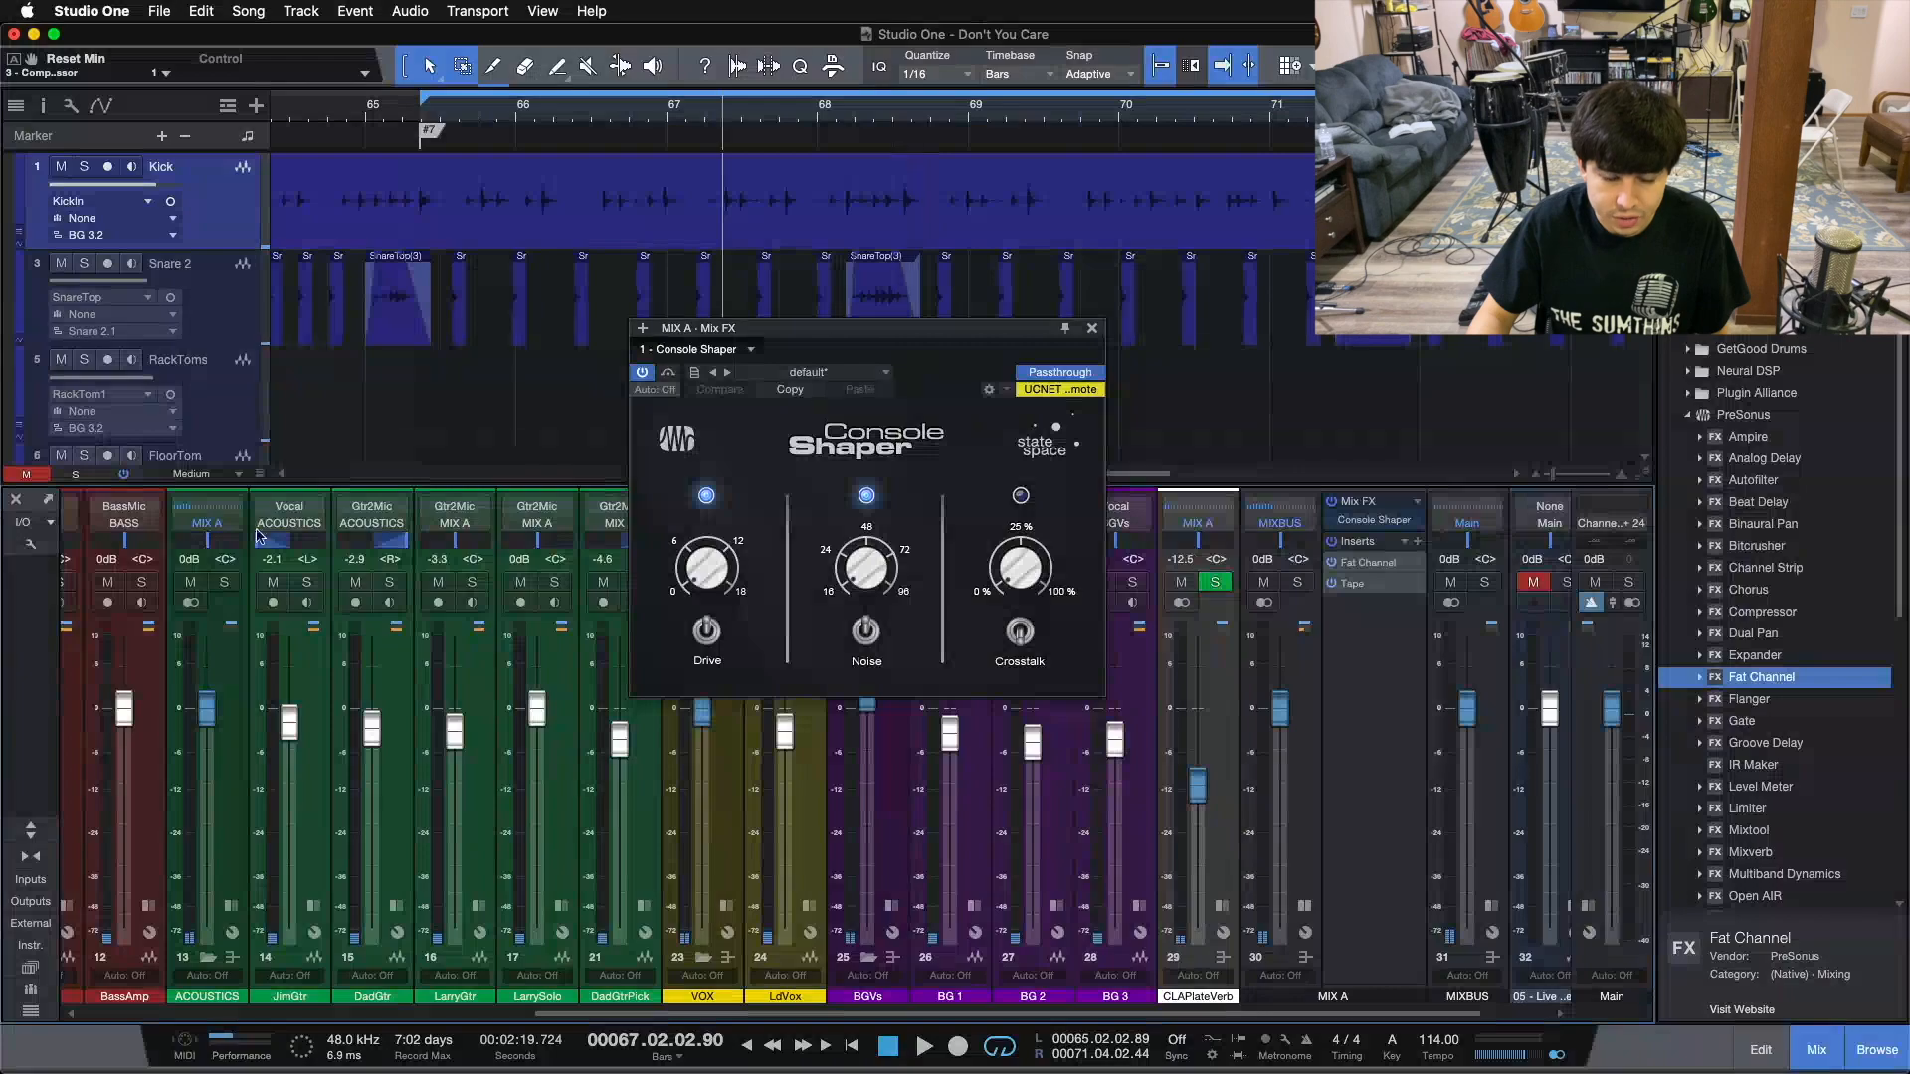
drag(965, 327, 1032, 543)
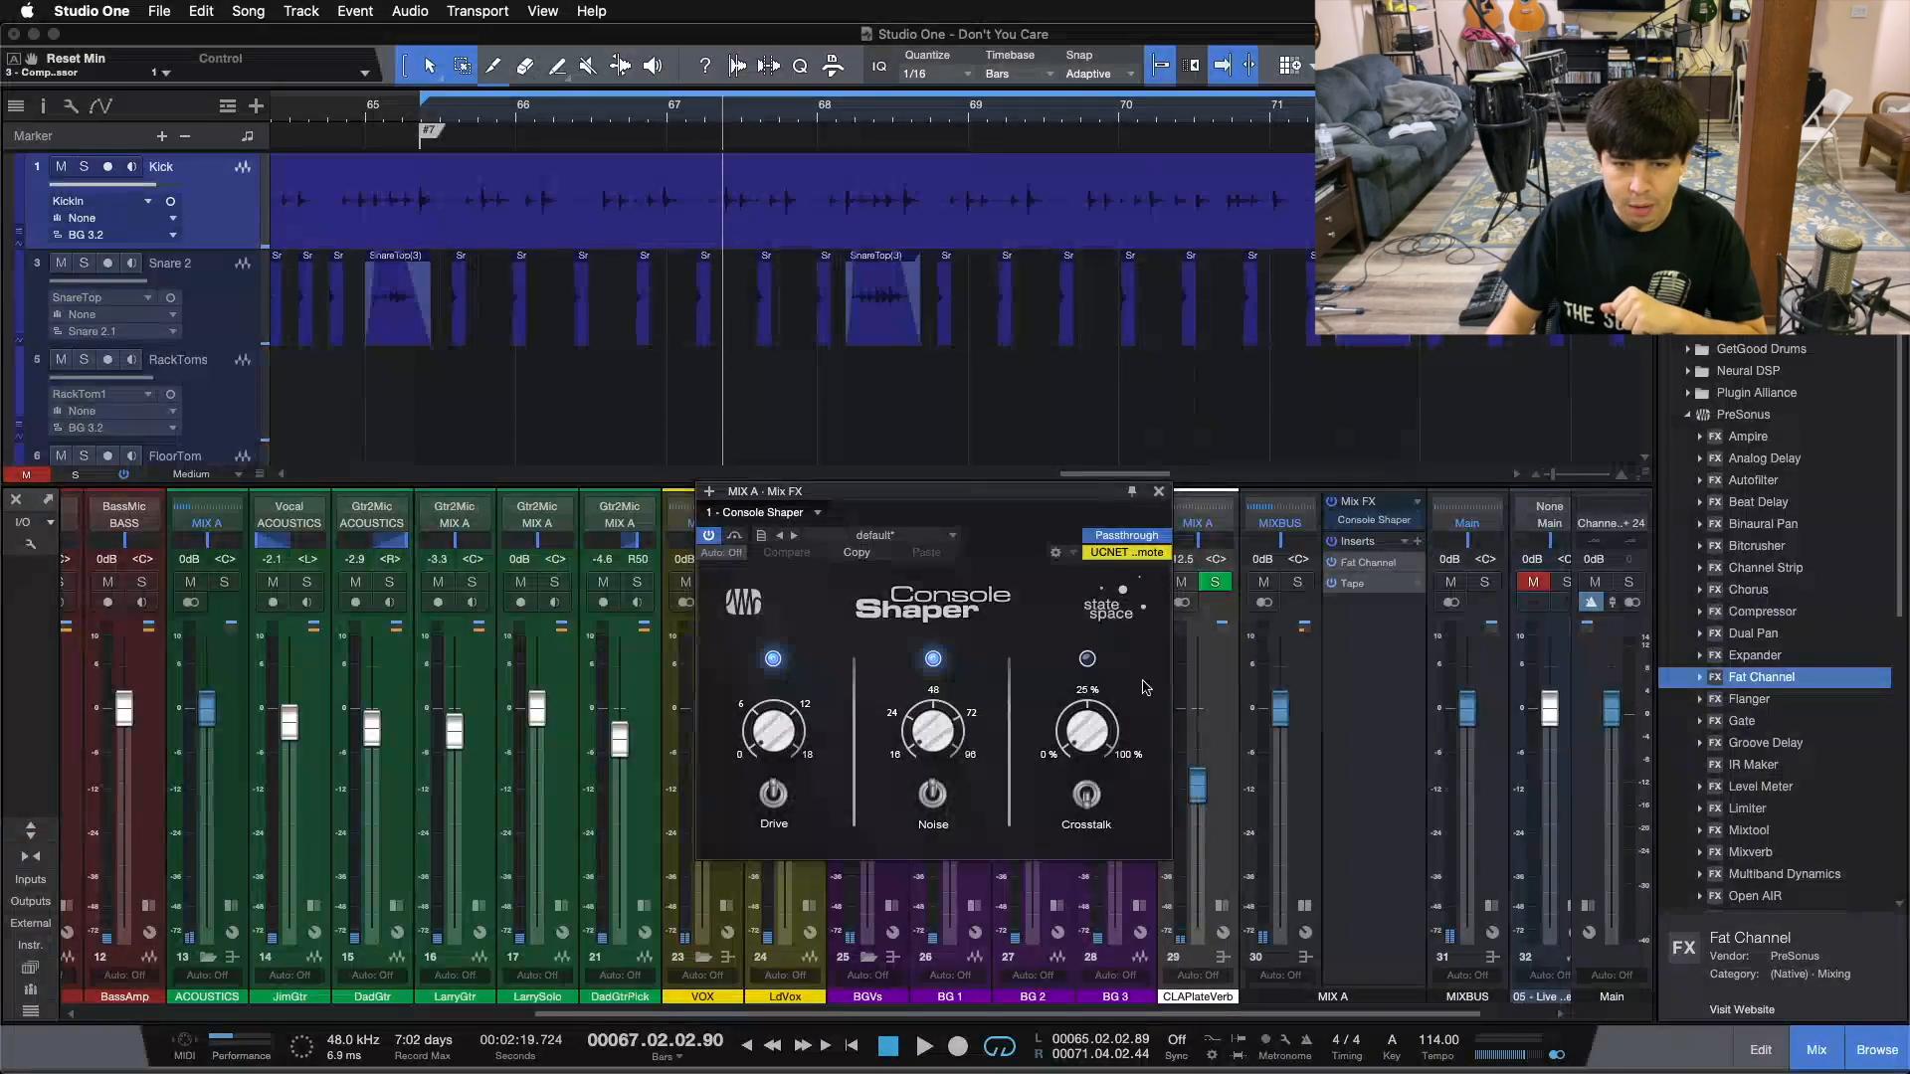
- Try the Console Shaper's Drive knob, returning it to 0 dB, and switch Noise off and back on
mouse_move(771, 732)
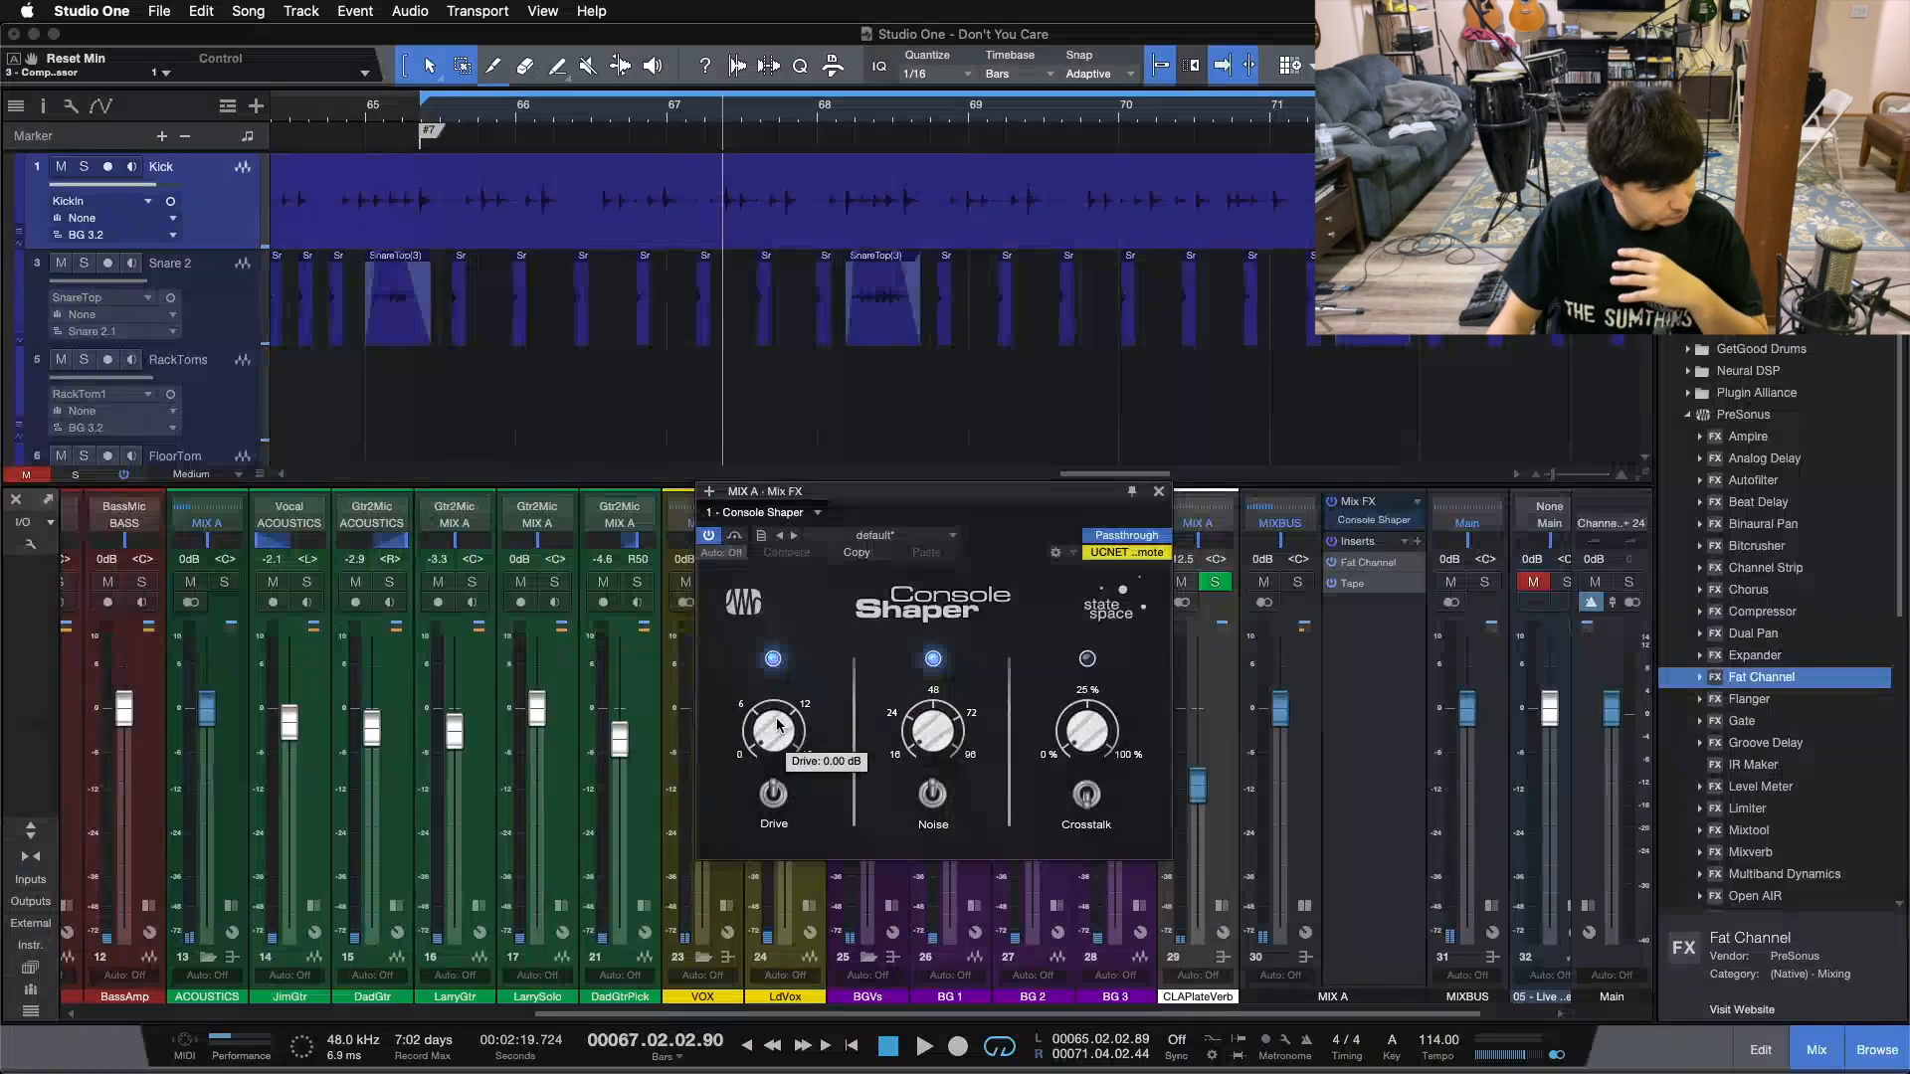
drag(778, 726, 788, 629)
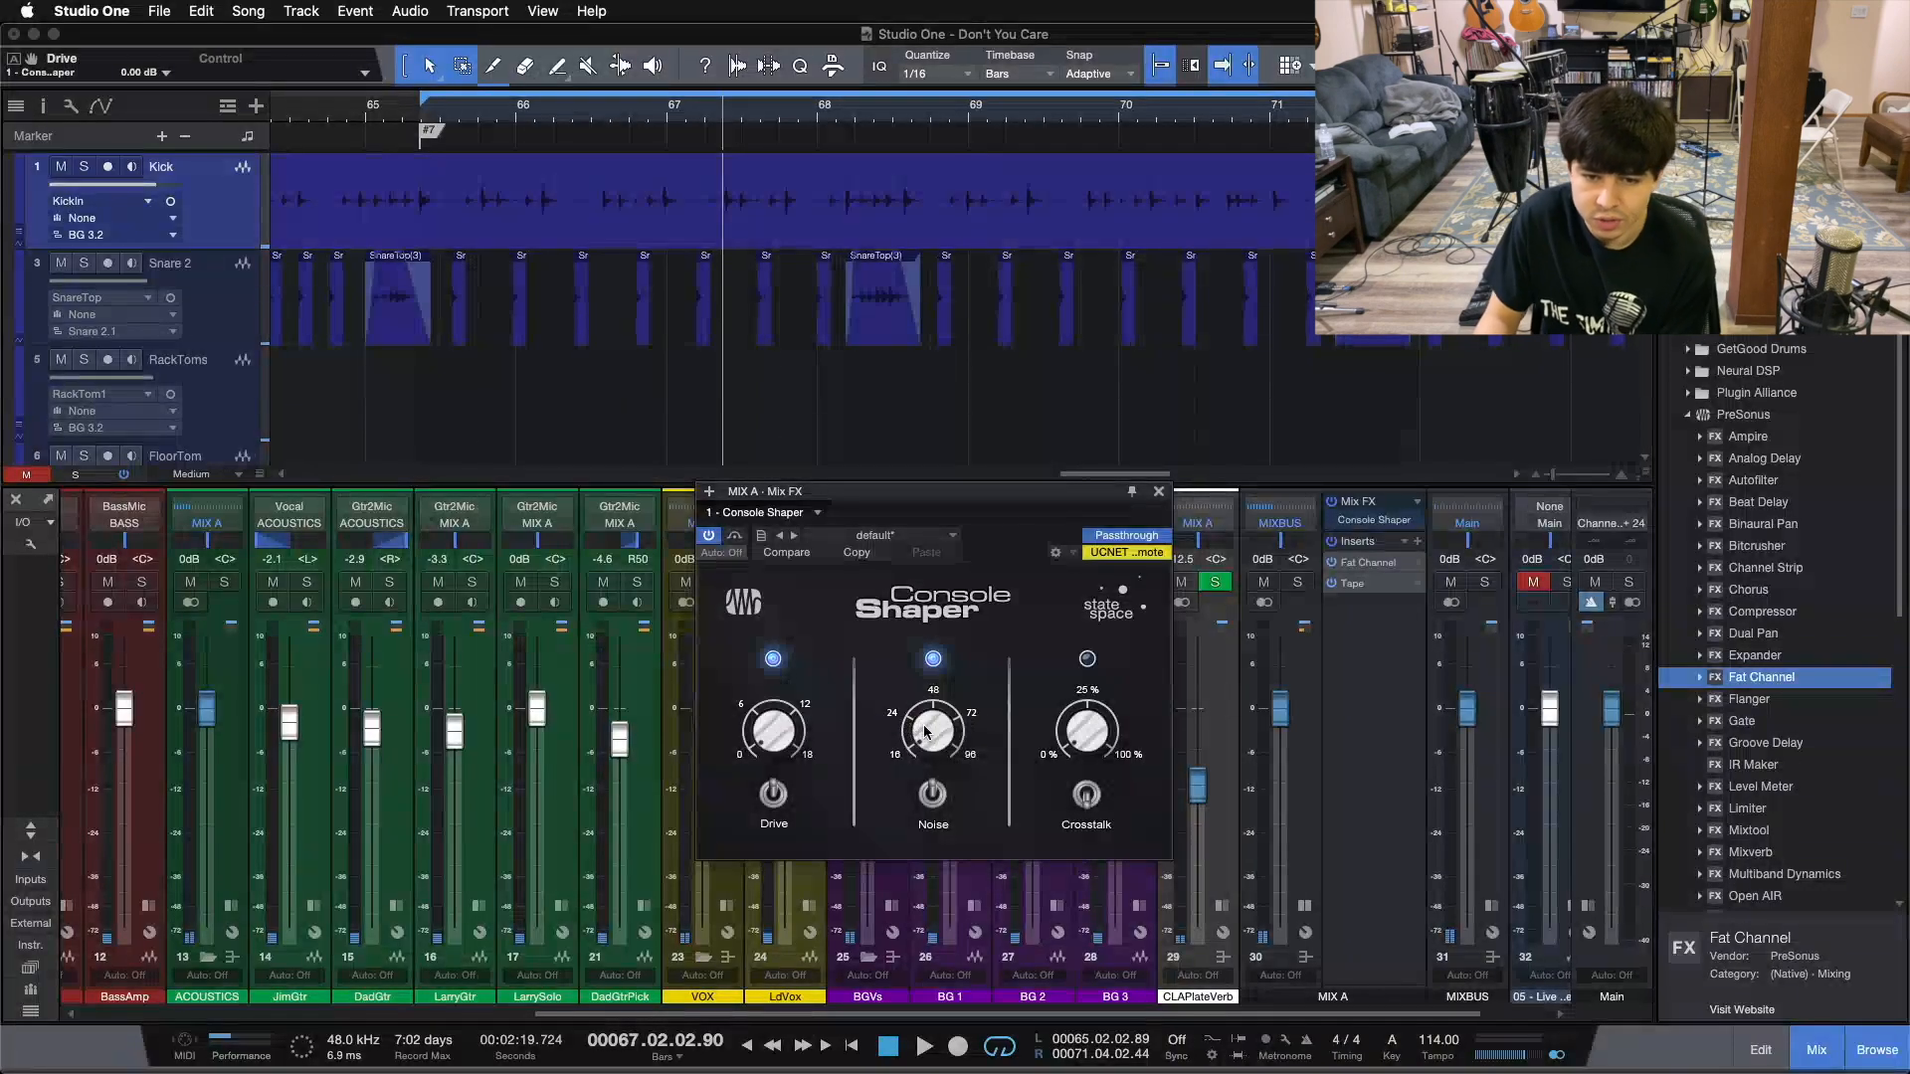
click(932, 793)
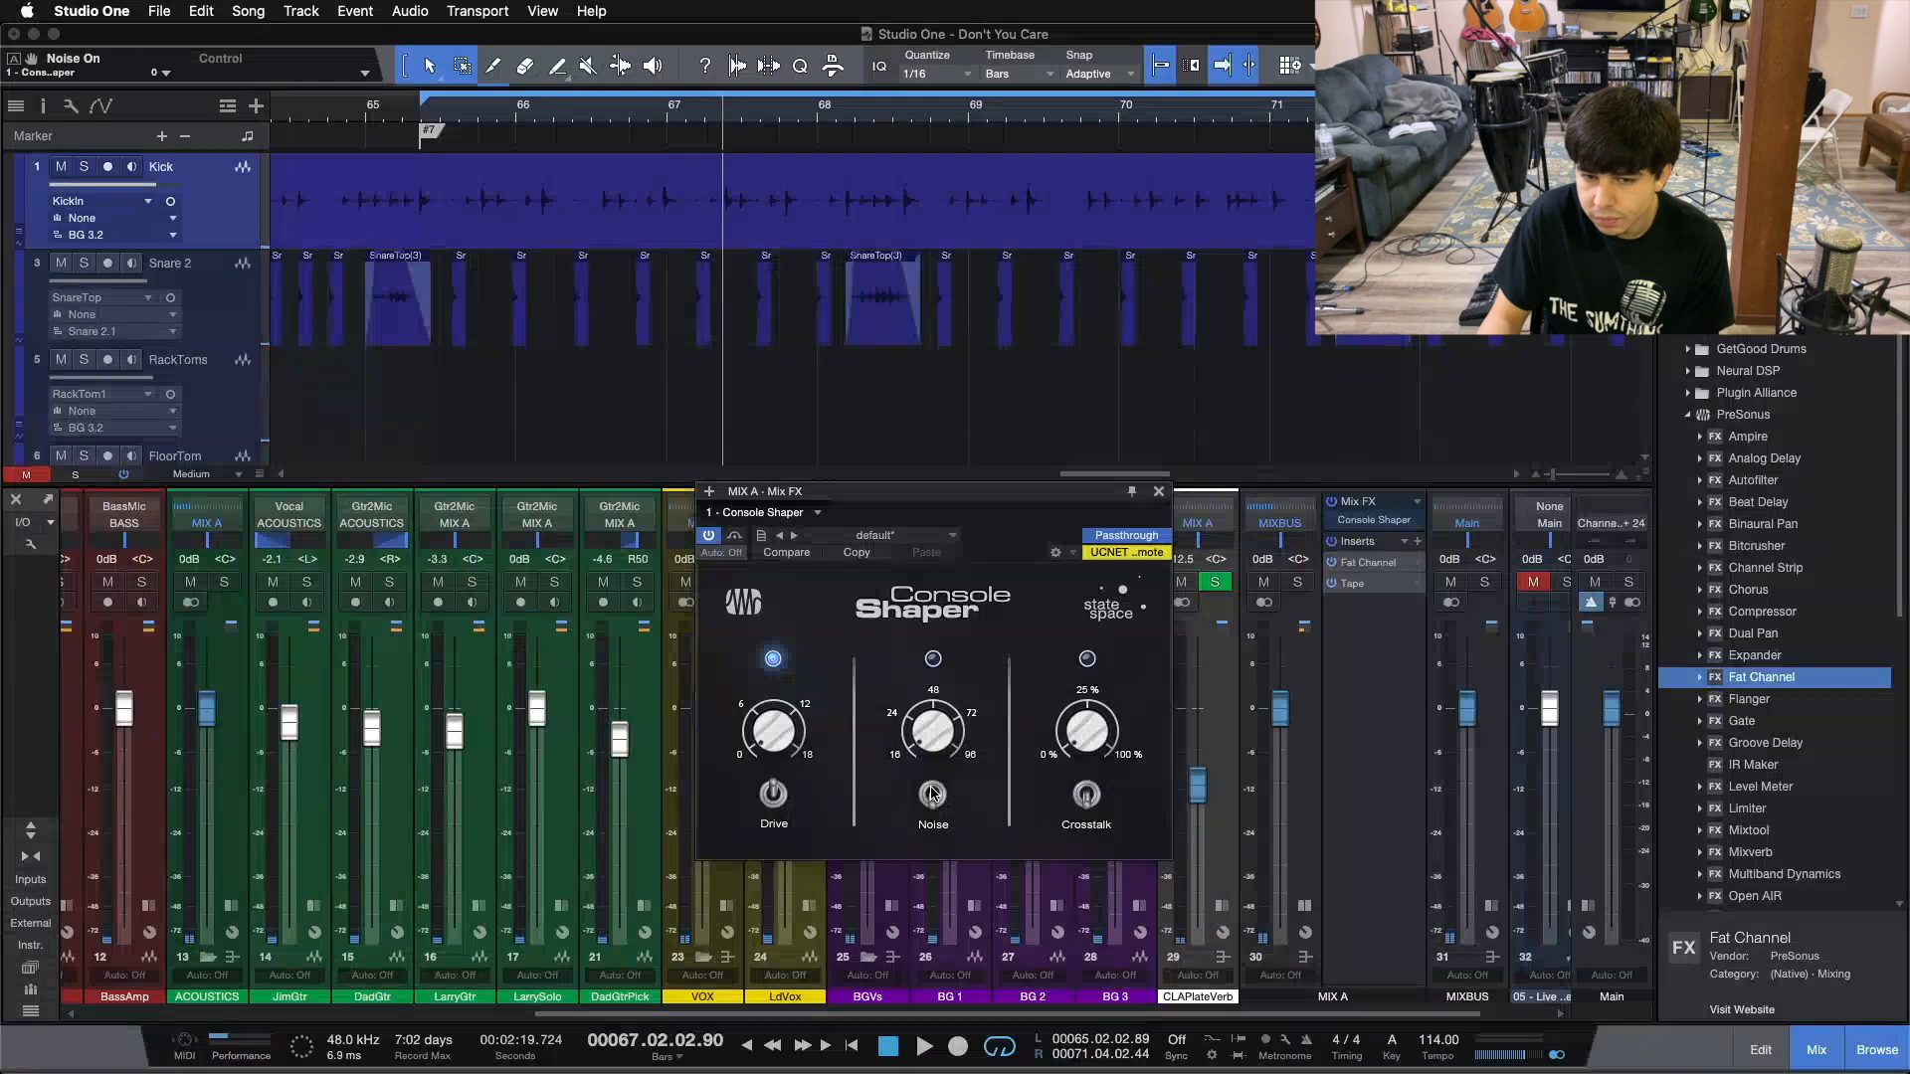
click(932, 793)
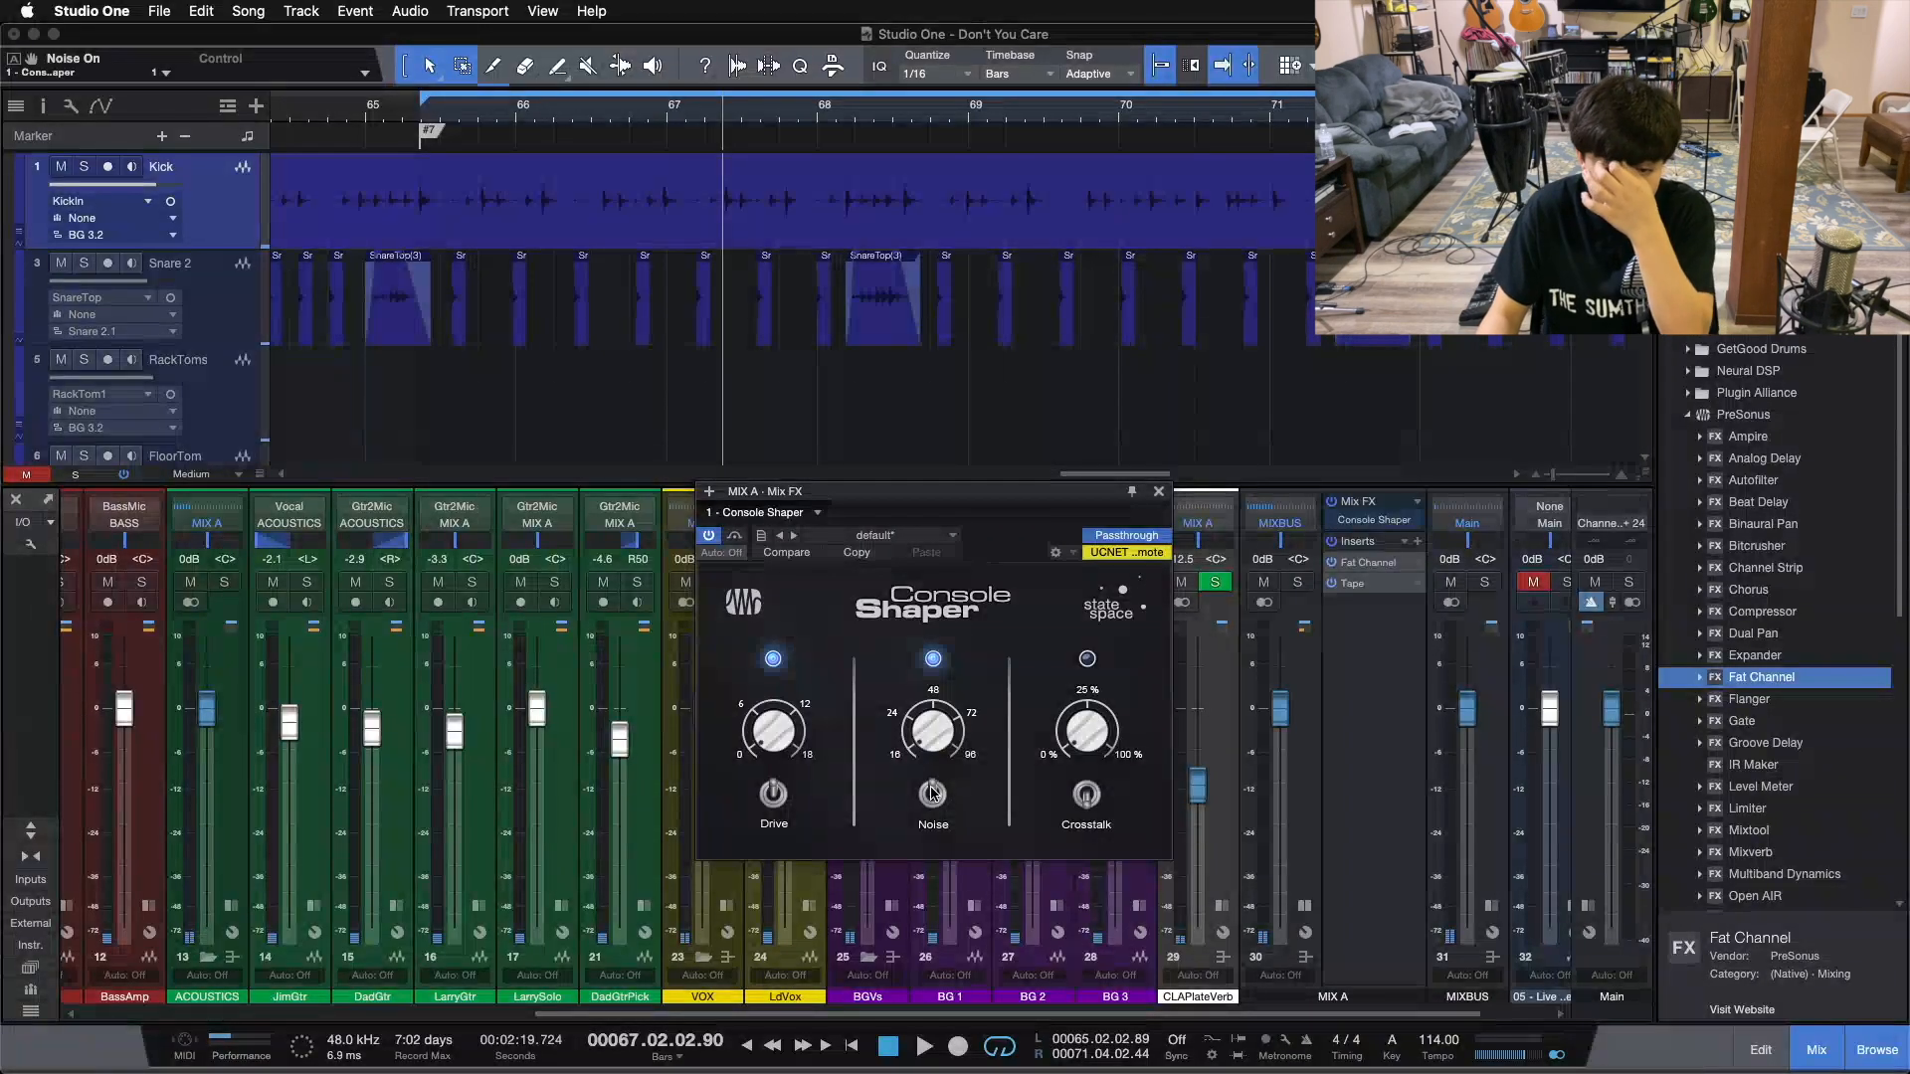
- Try raising the Noise amount to 72 before turning it back down, and switch Drive off and on again
mouse_move(942, 745)
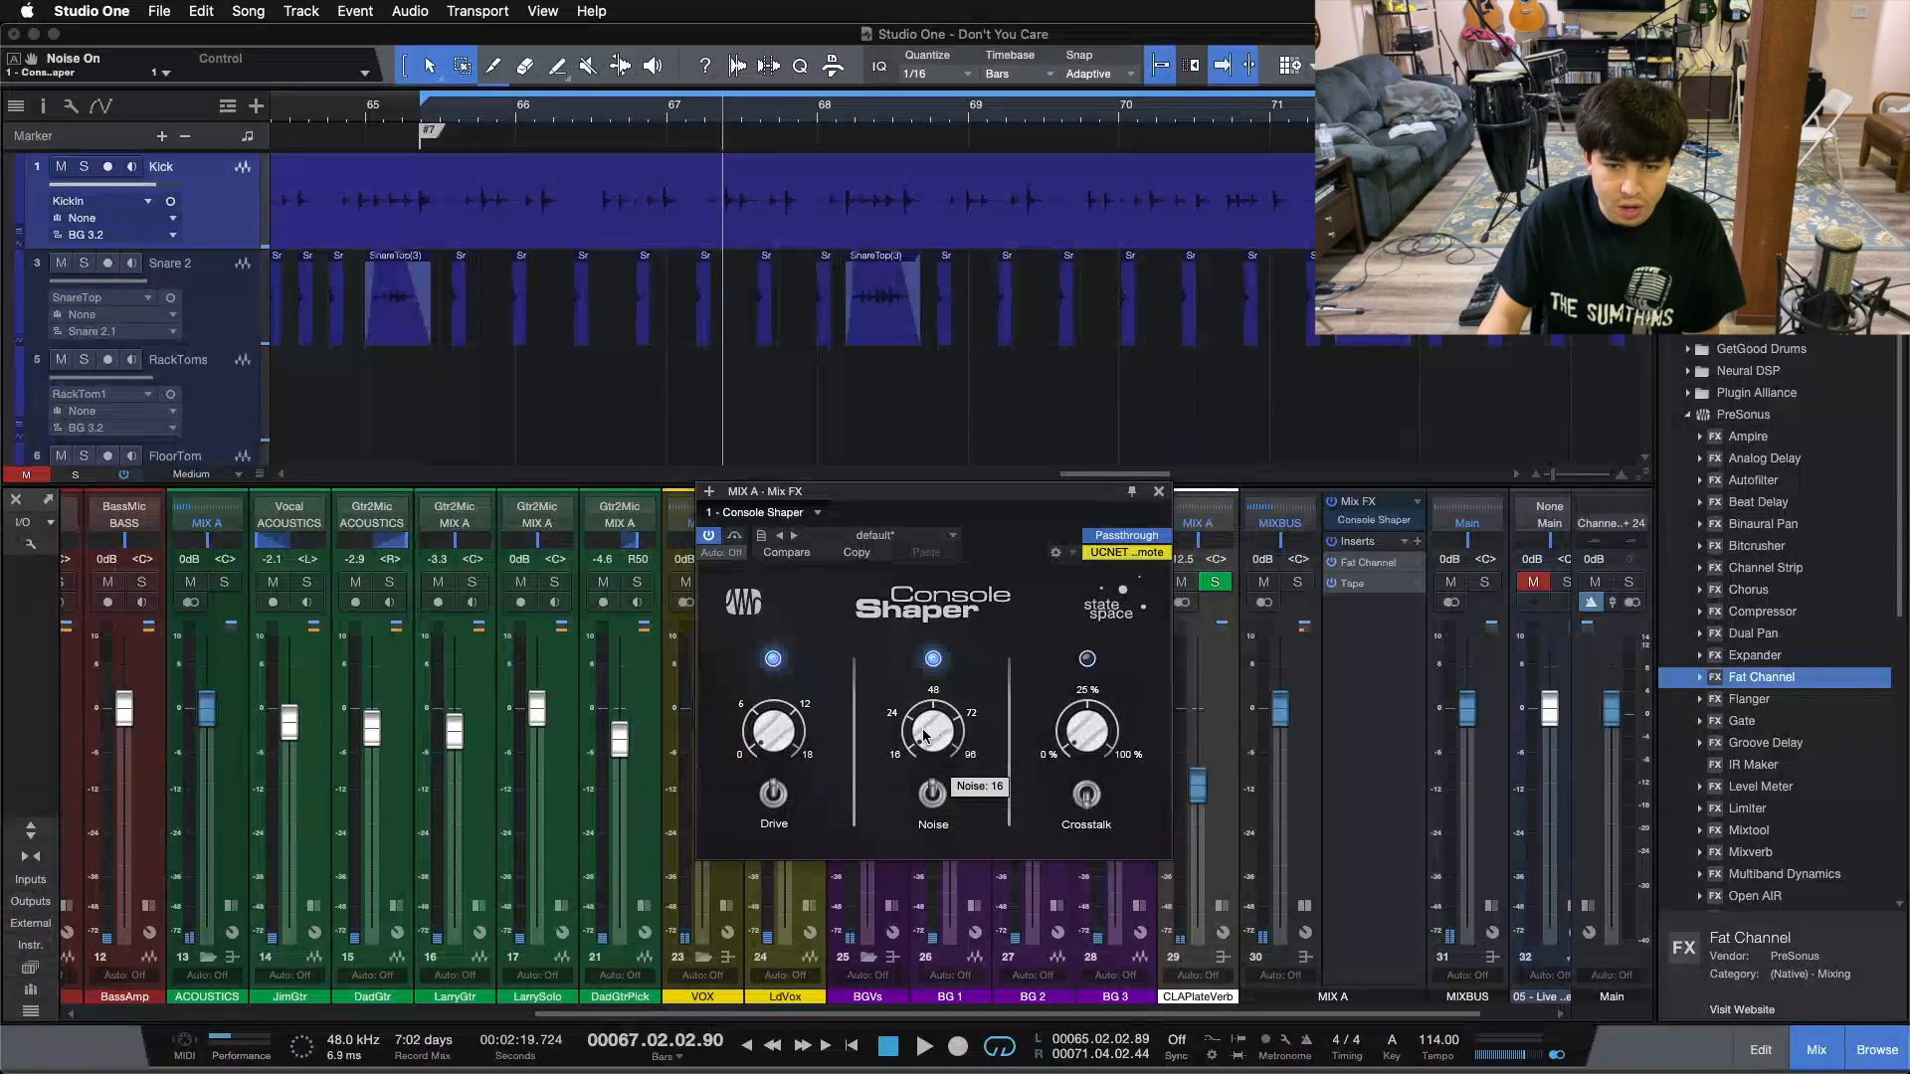
click(927, 731)
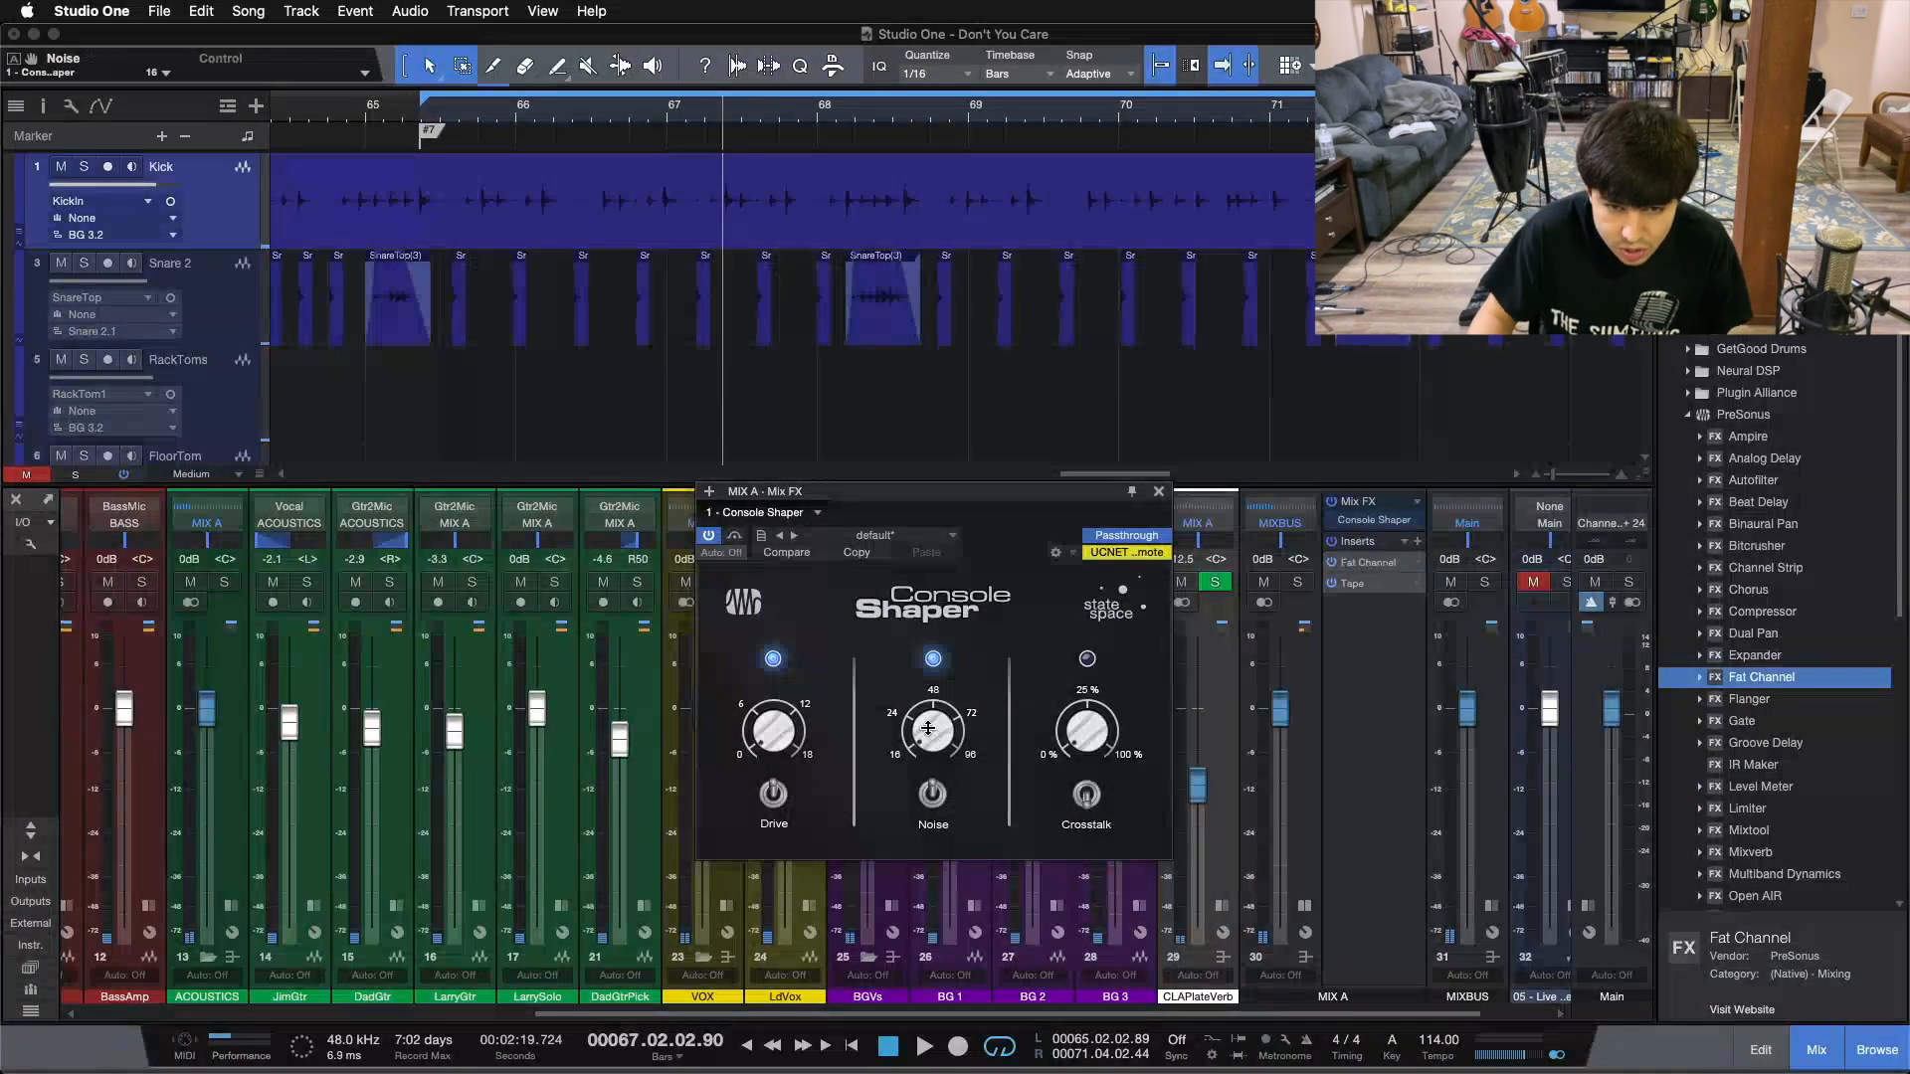
drag(927, 624, 816, 839)
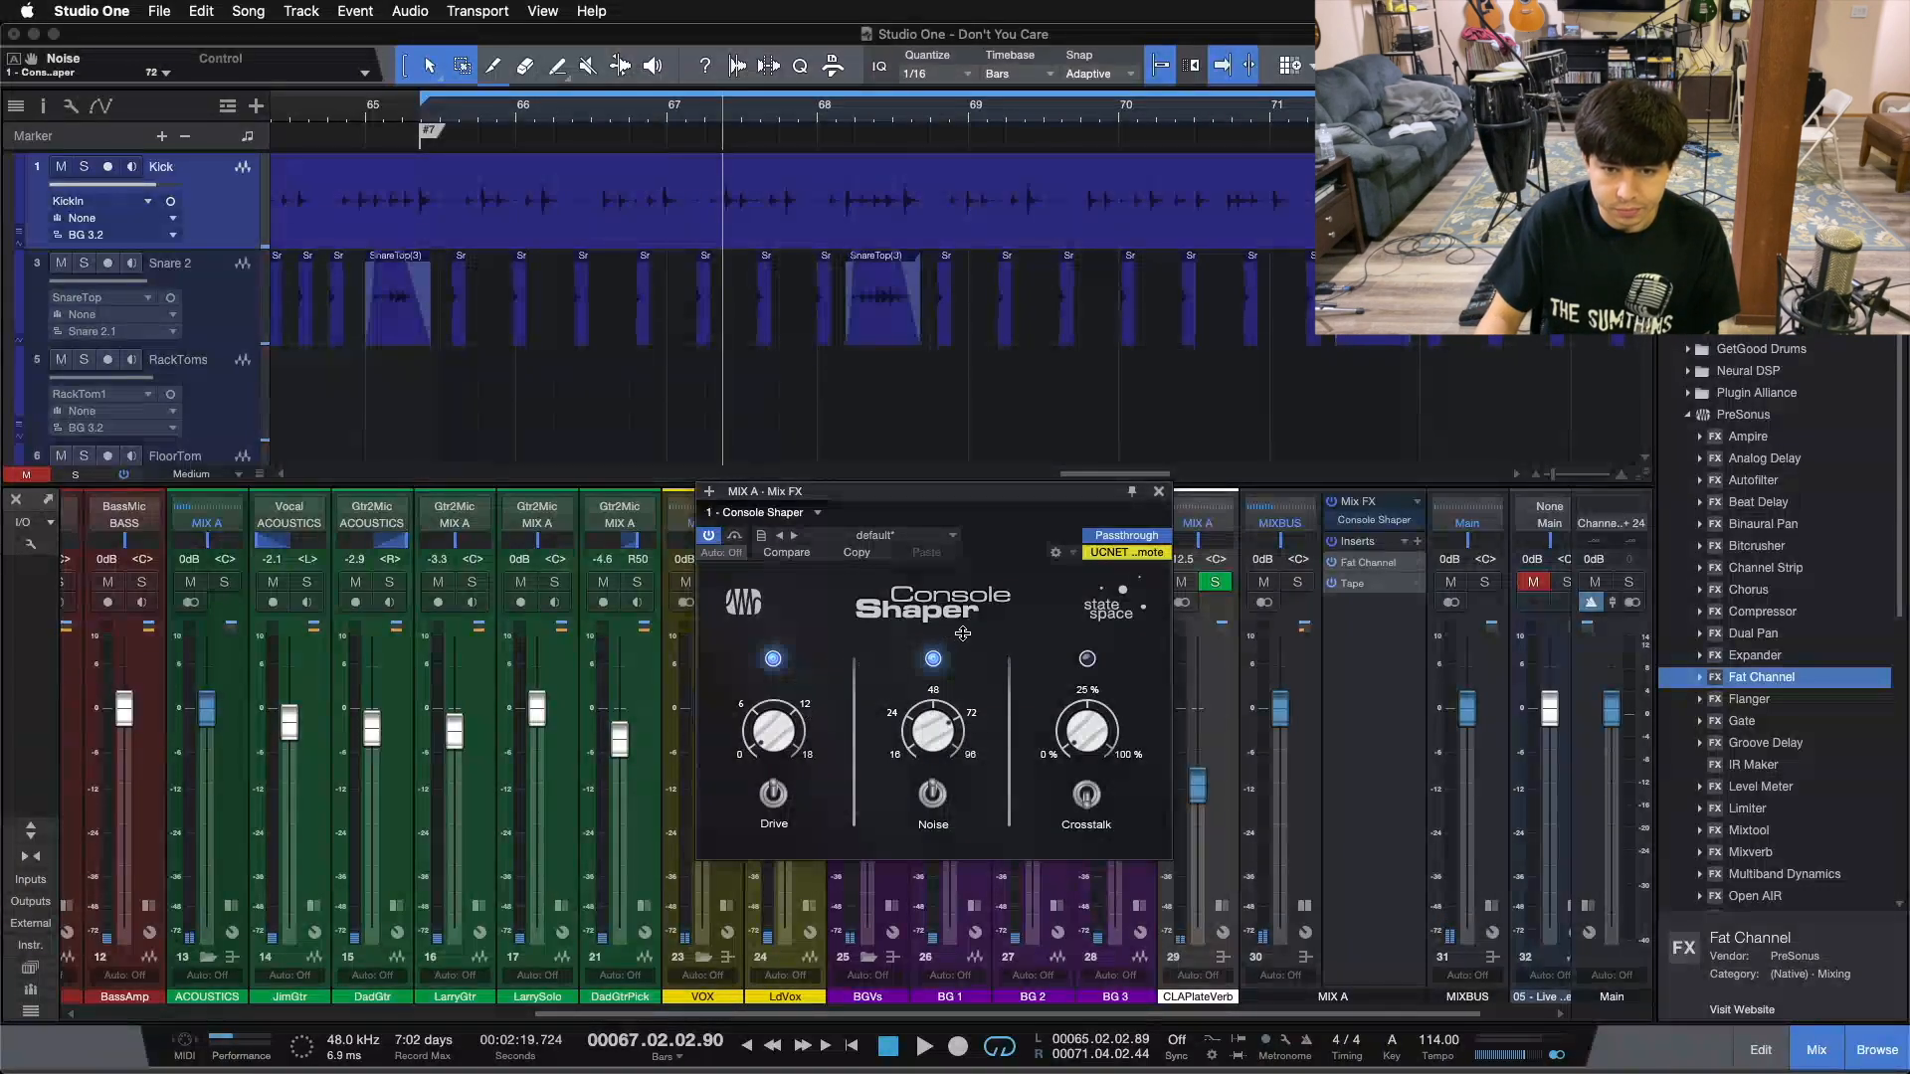
drag(972, 598, 946, 769)
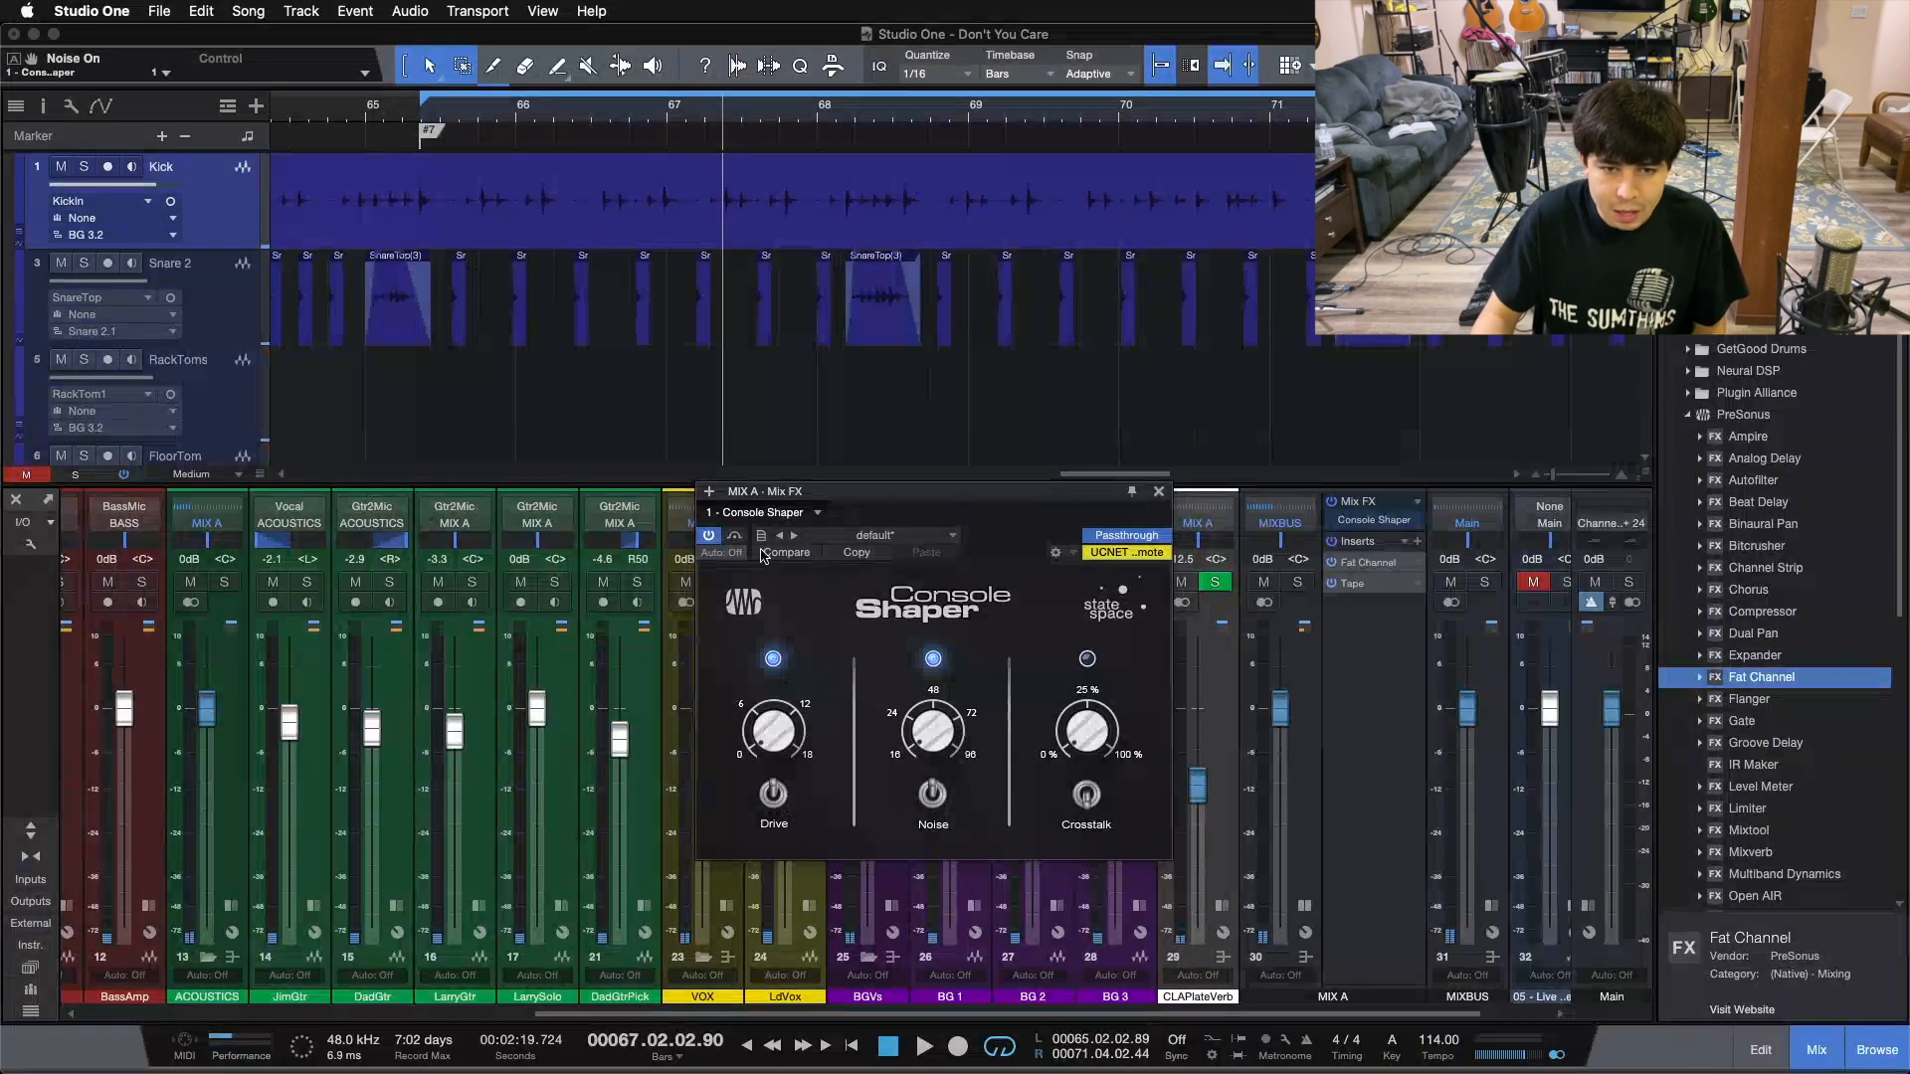
click(774, 795)
click(775, 795)
- Play the song from bar 65 and compare the mix with the Console Shaper bypassed and active, leaving it active
key(KP_1)
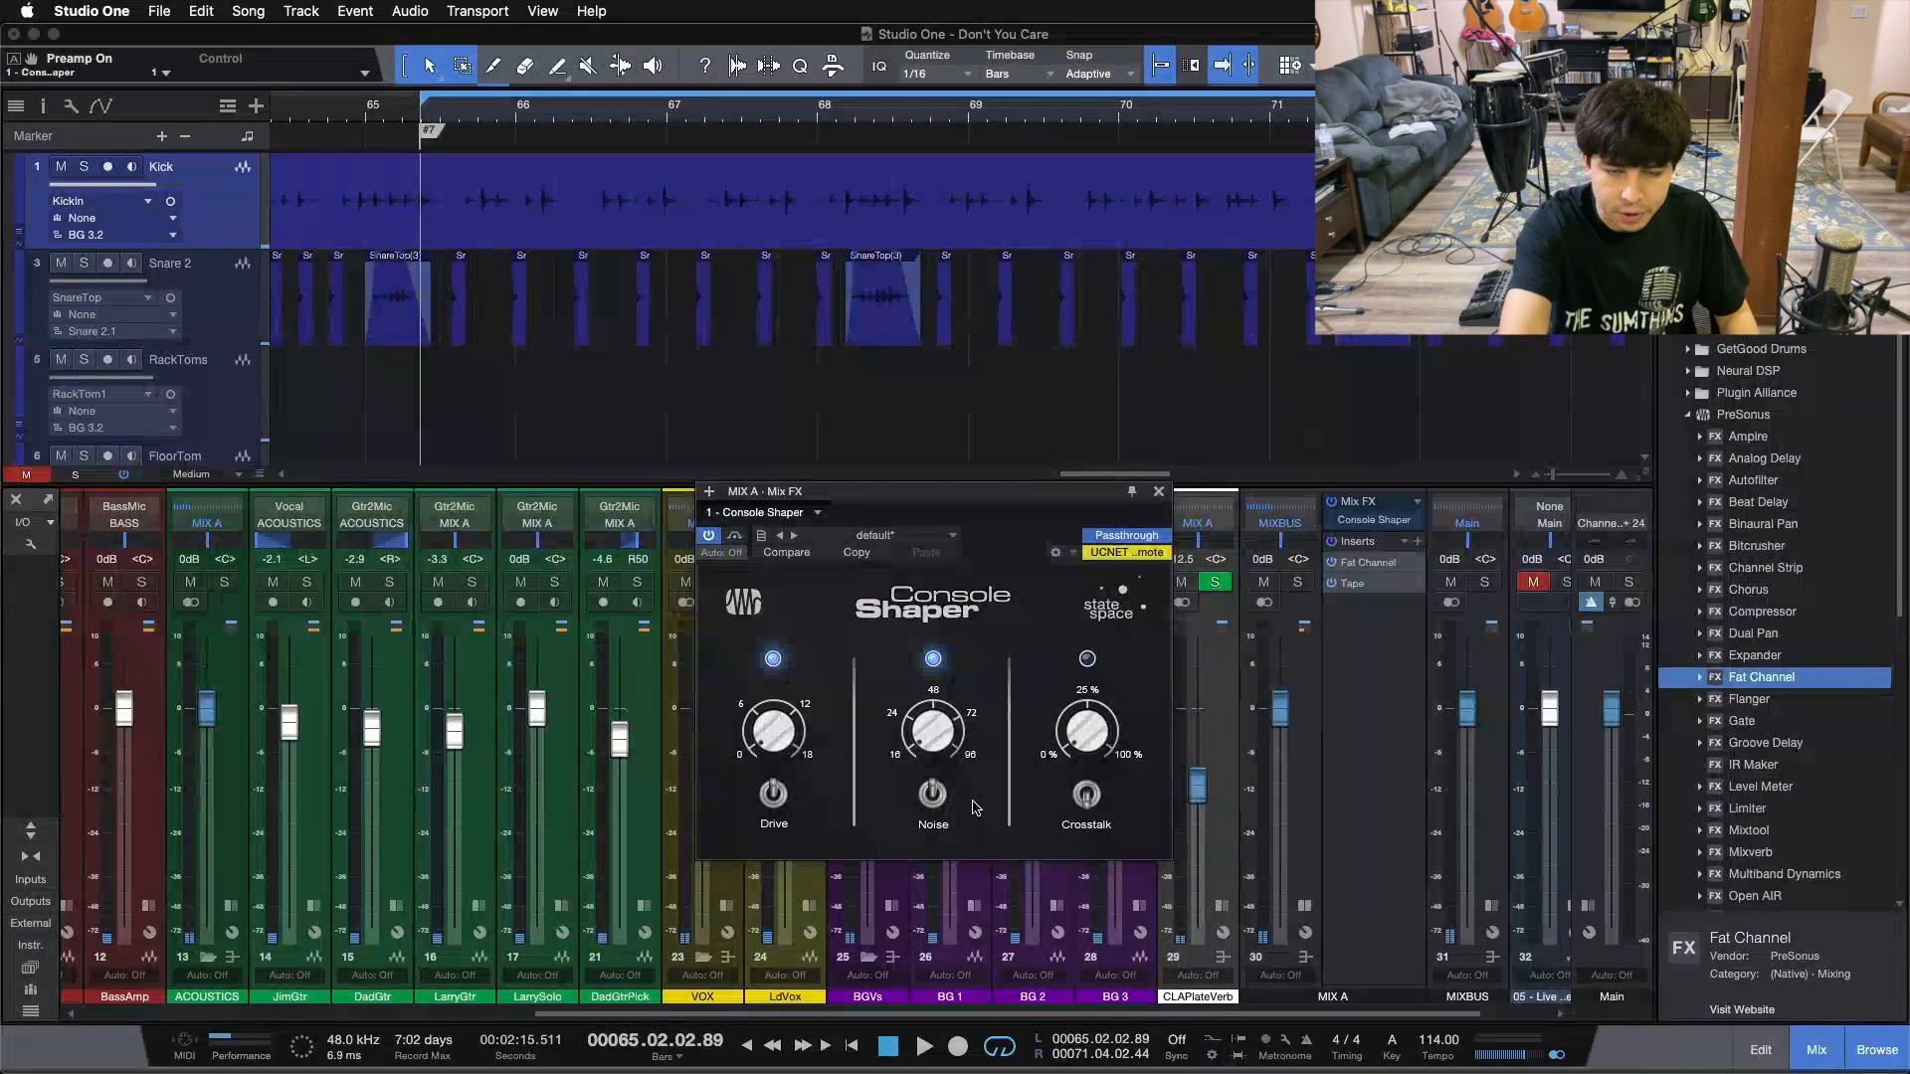
key(space)
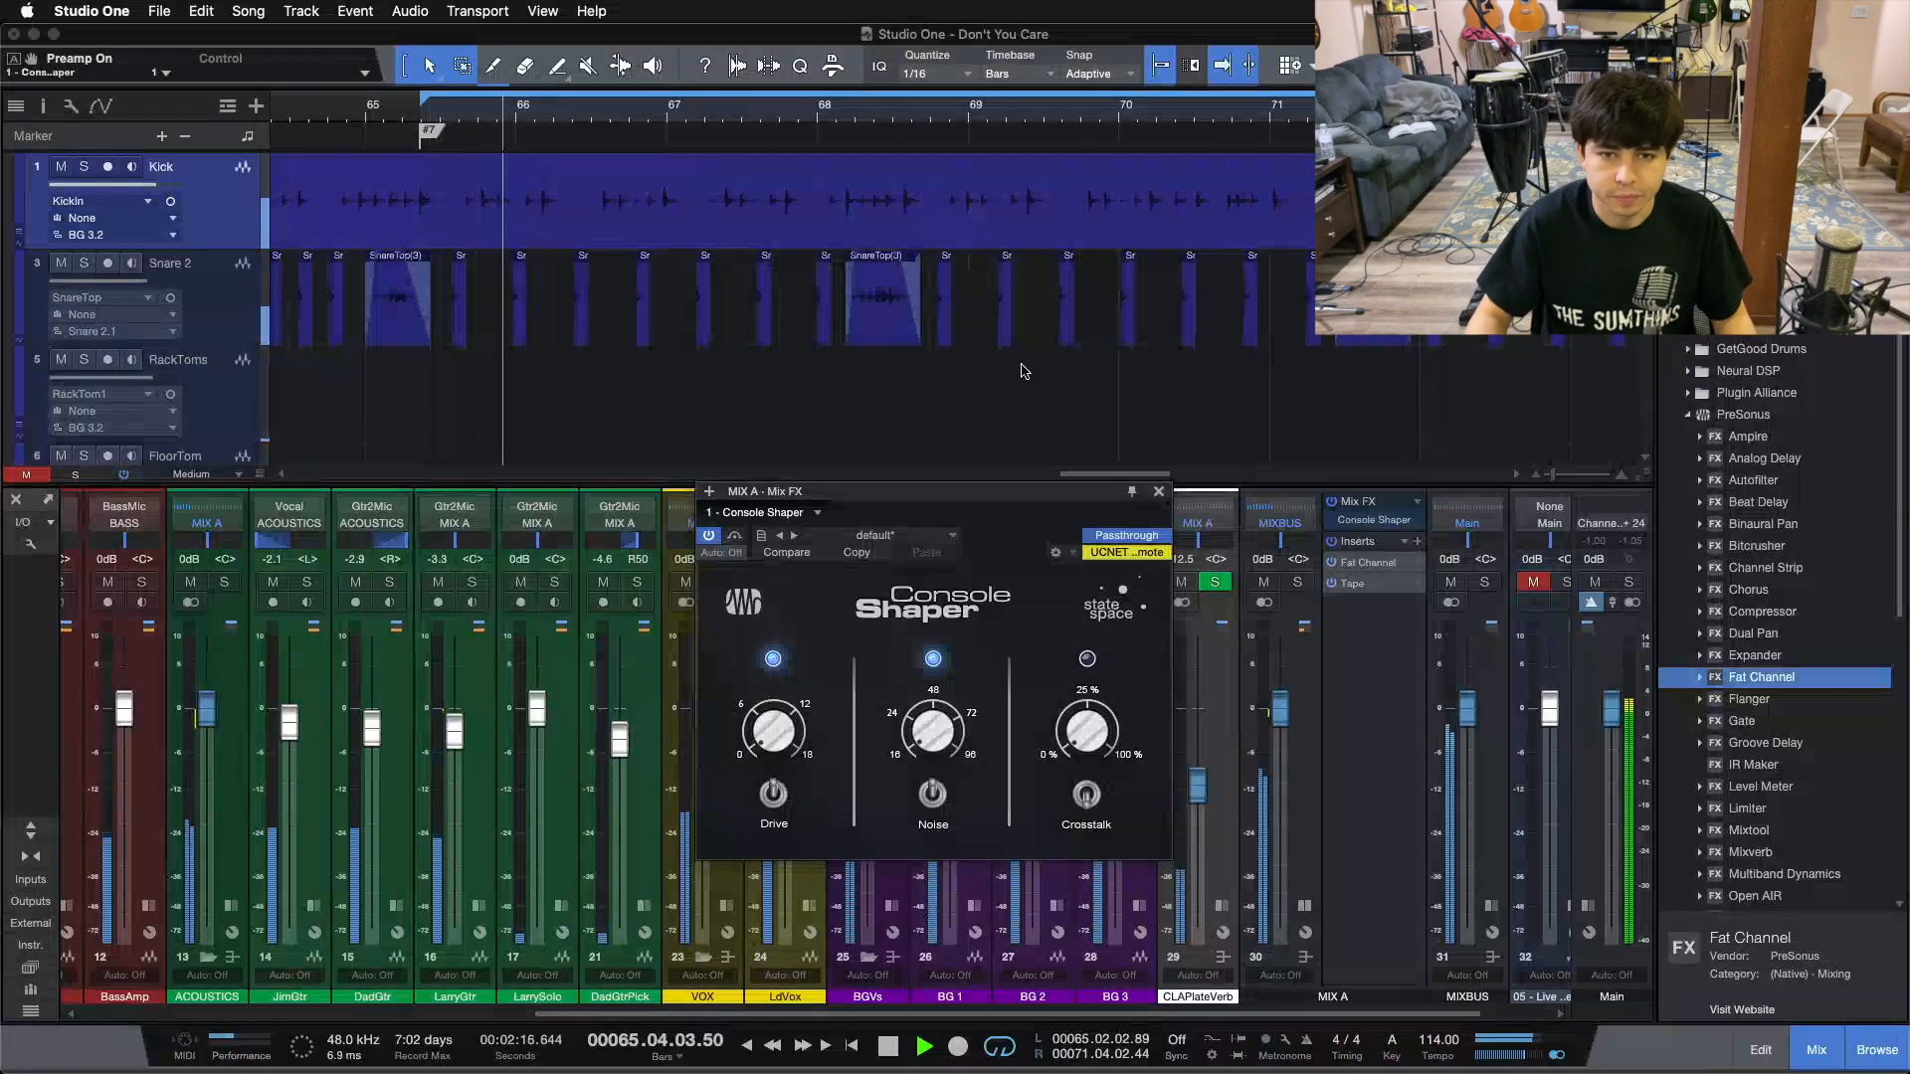
scroll(1025, 371, down, 4)
scroll(1024, 371, down, 4)
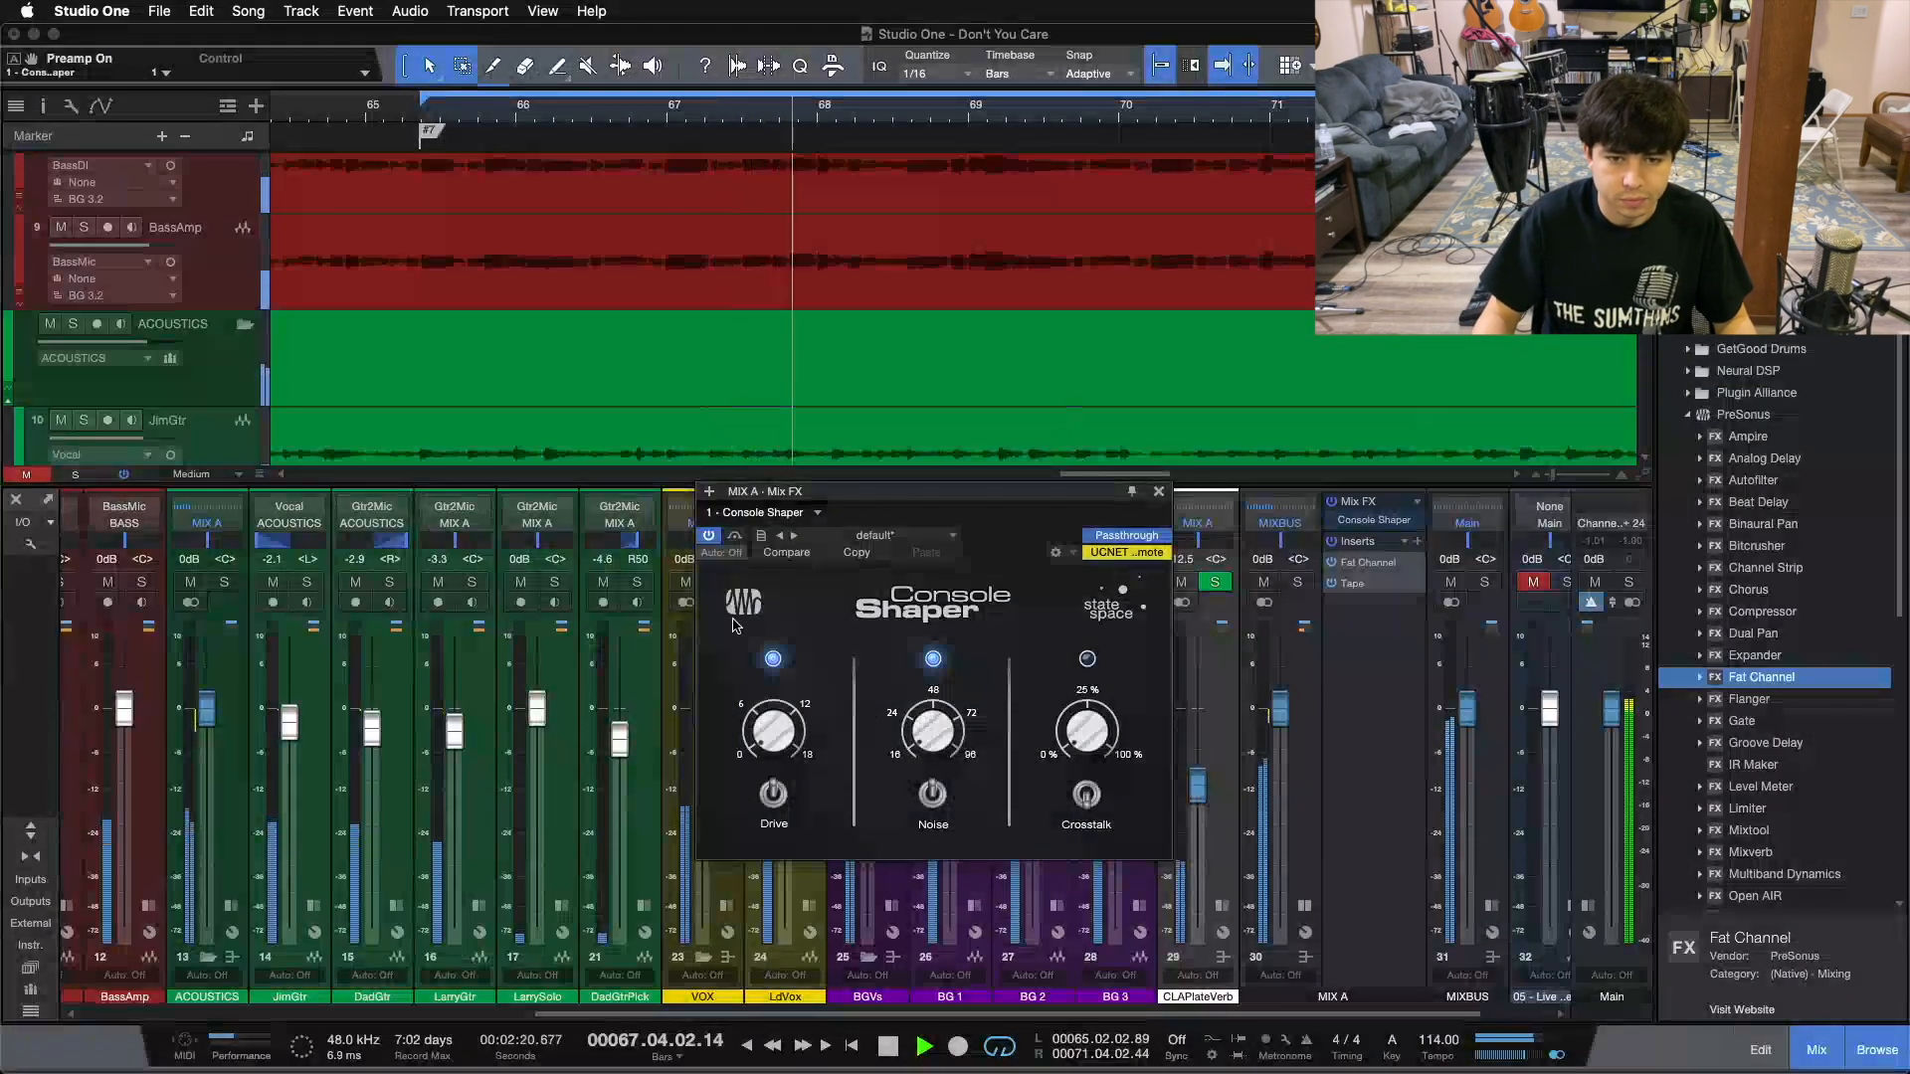
click(736, 538)
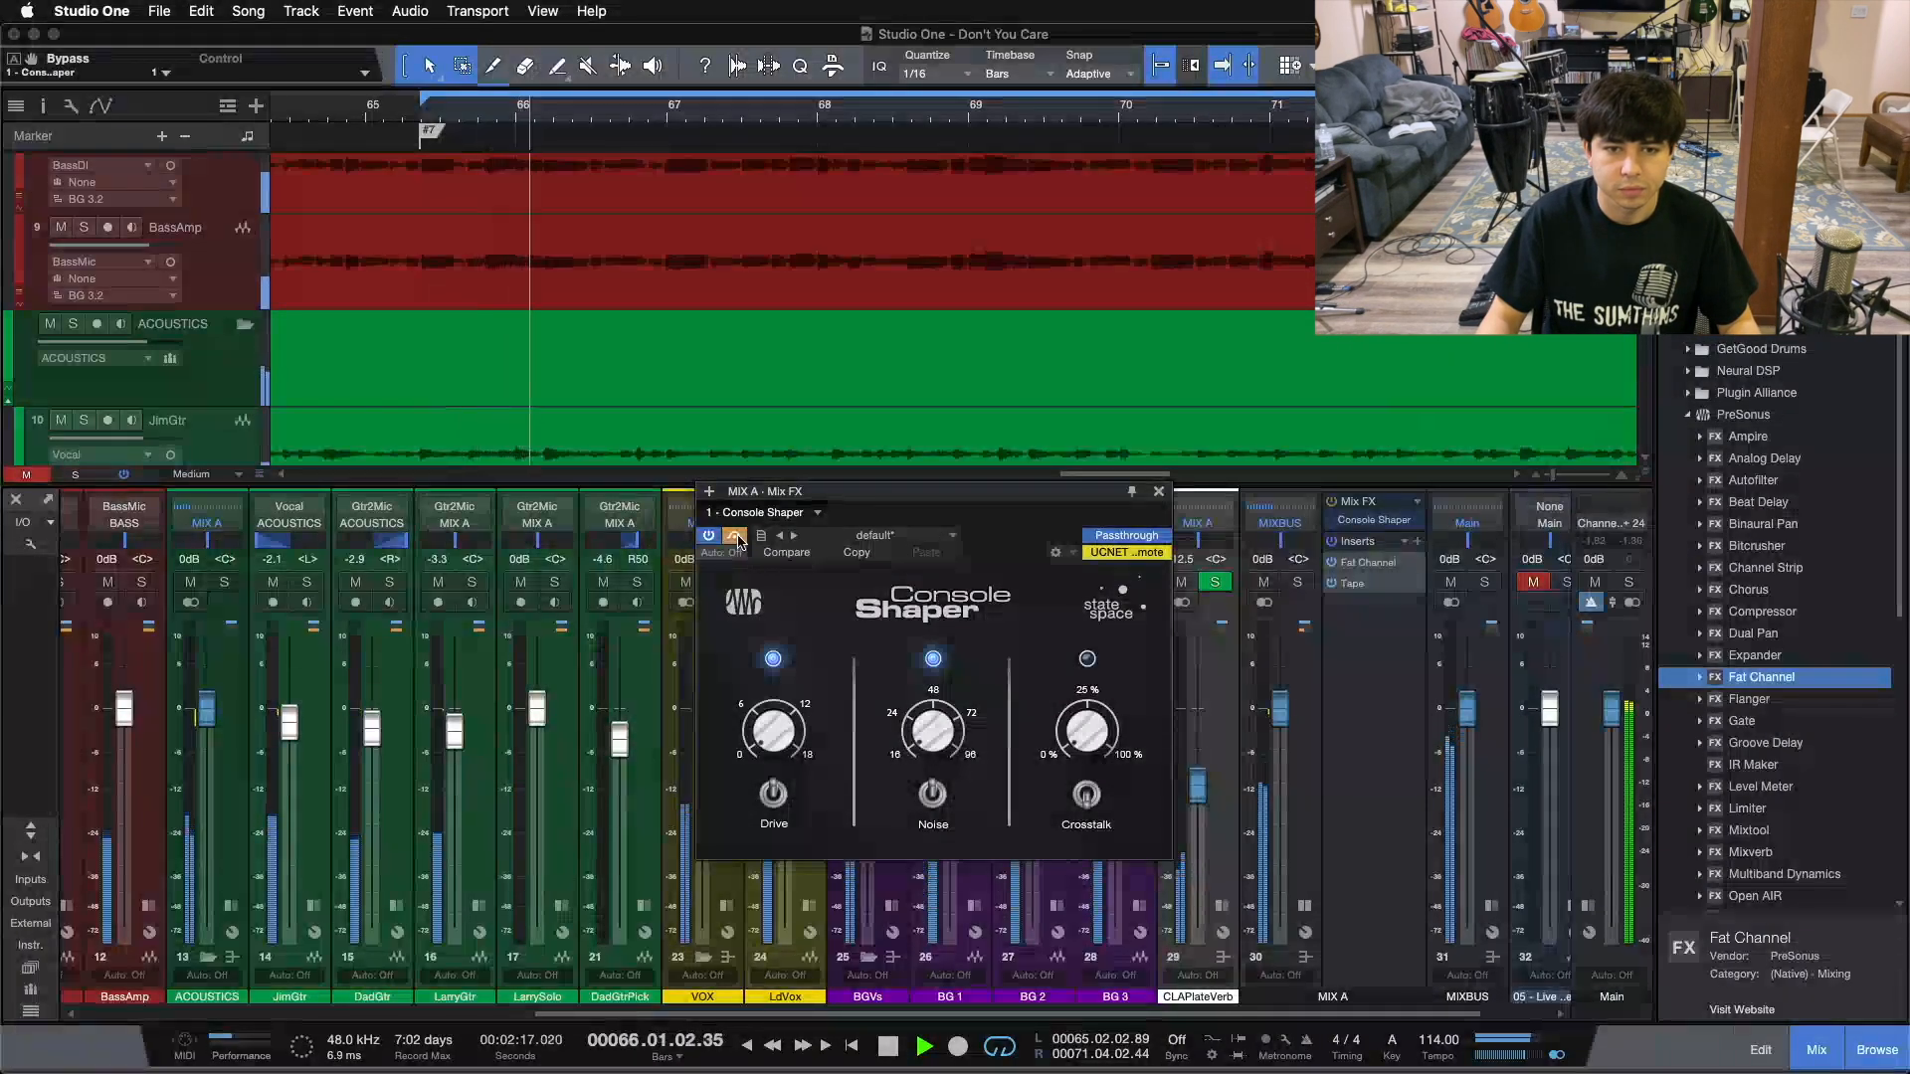
click(735, 537)
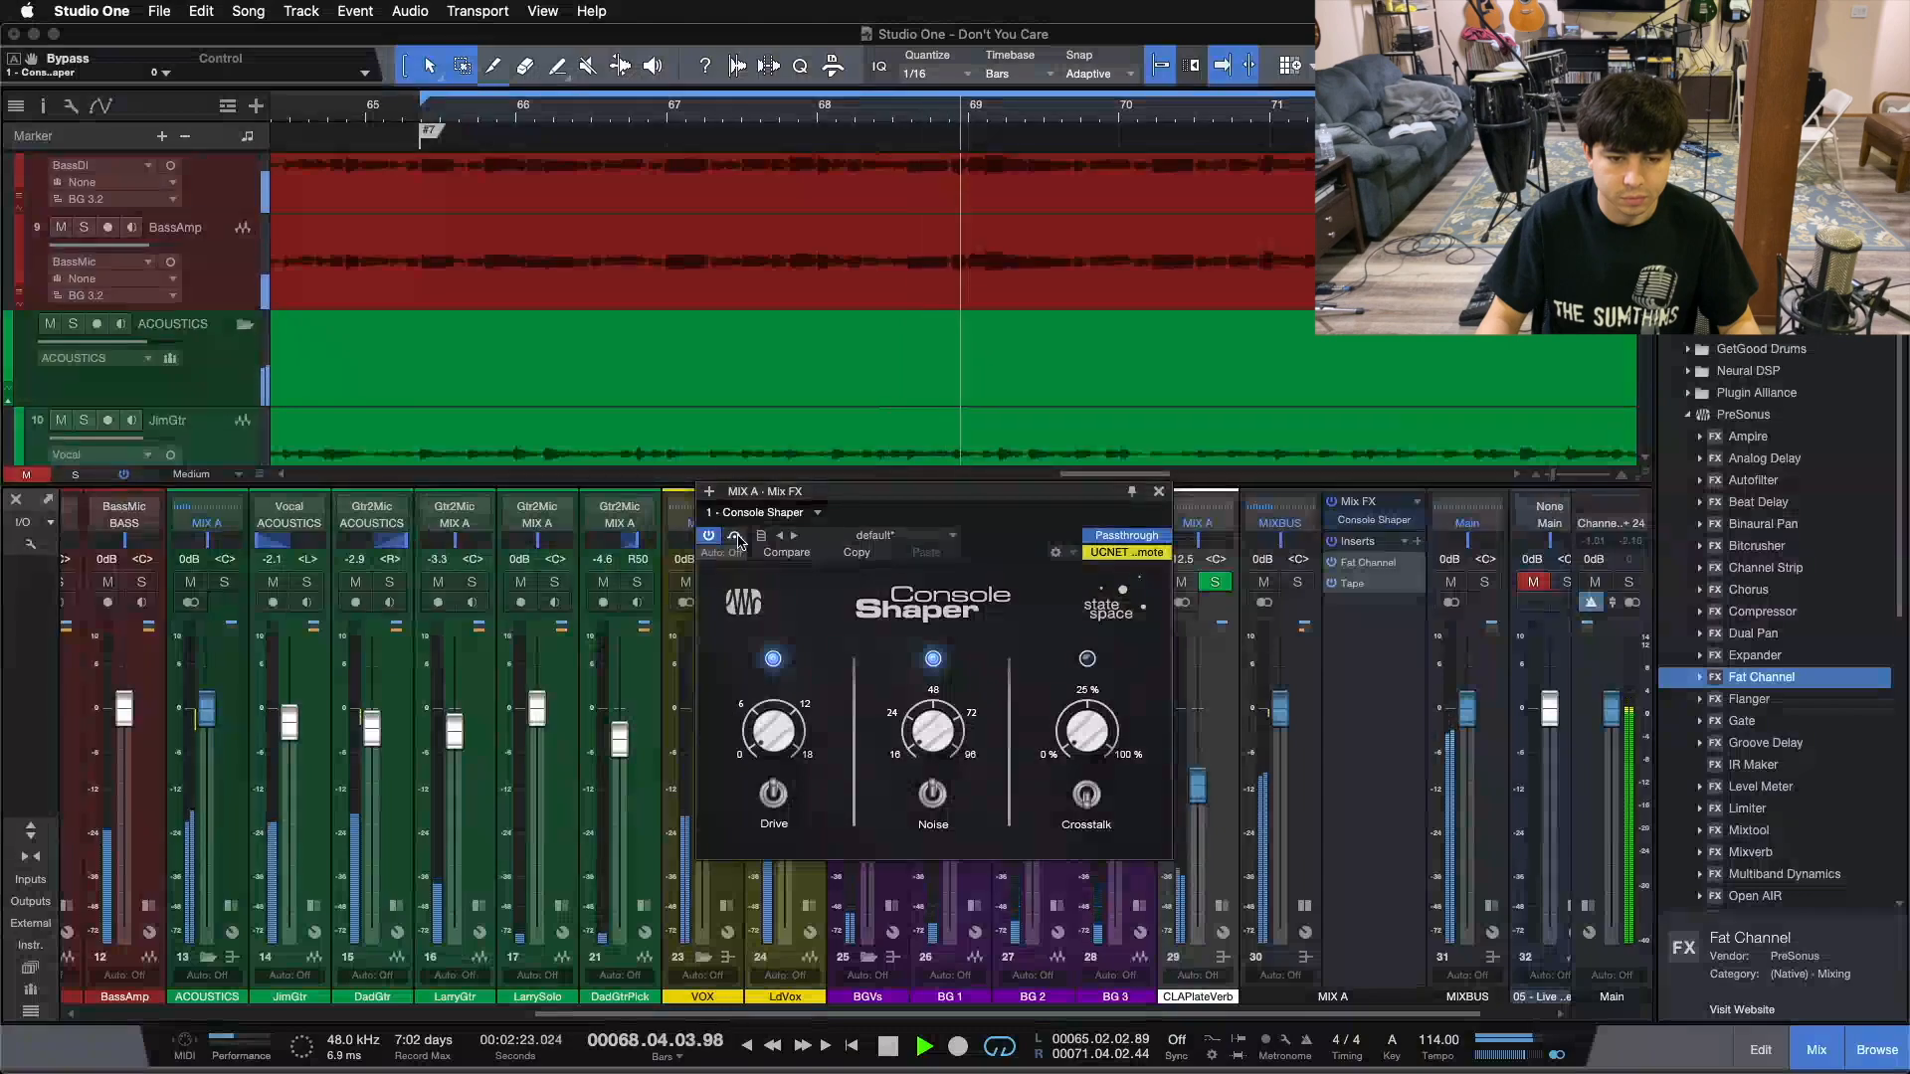
click(735, 536)
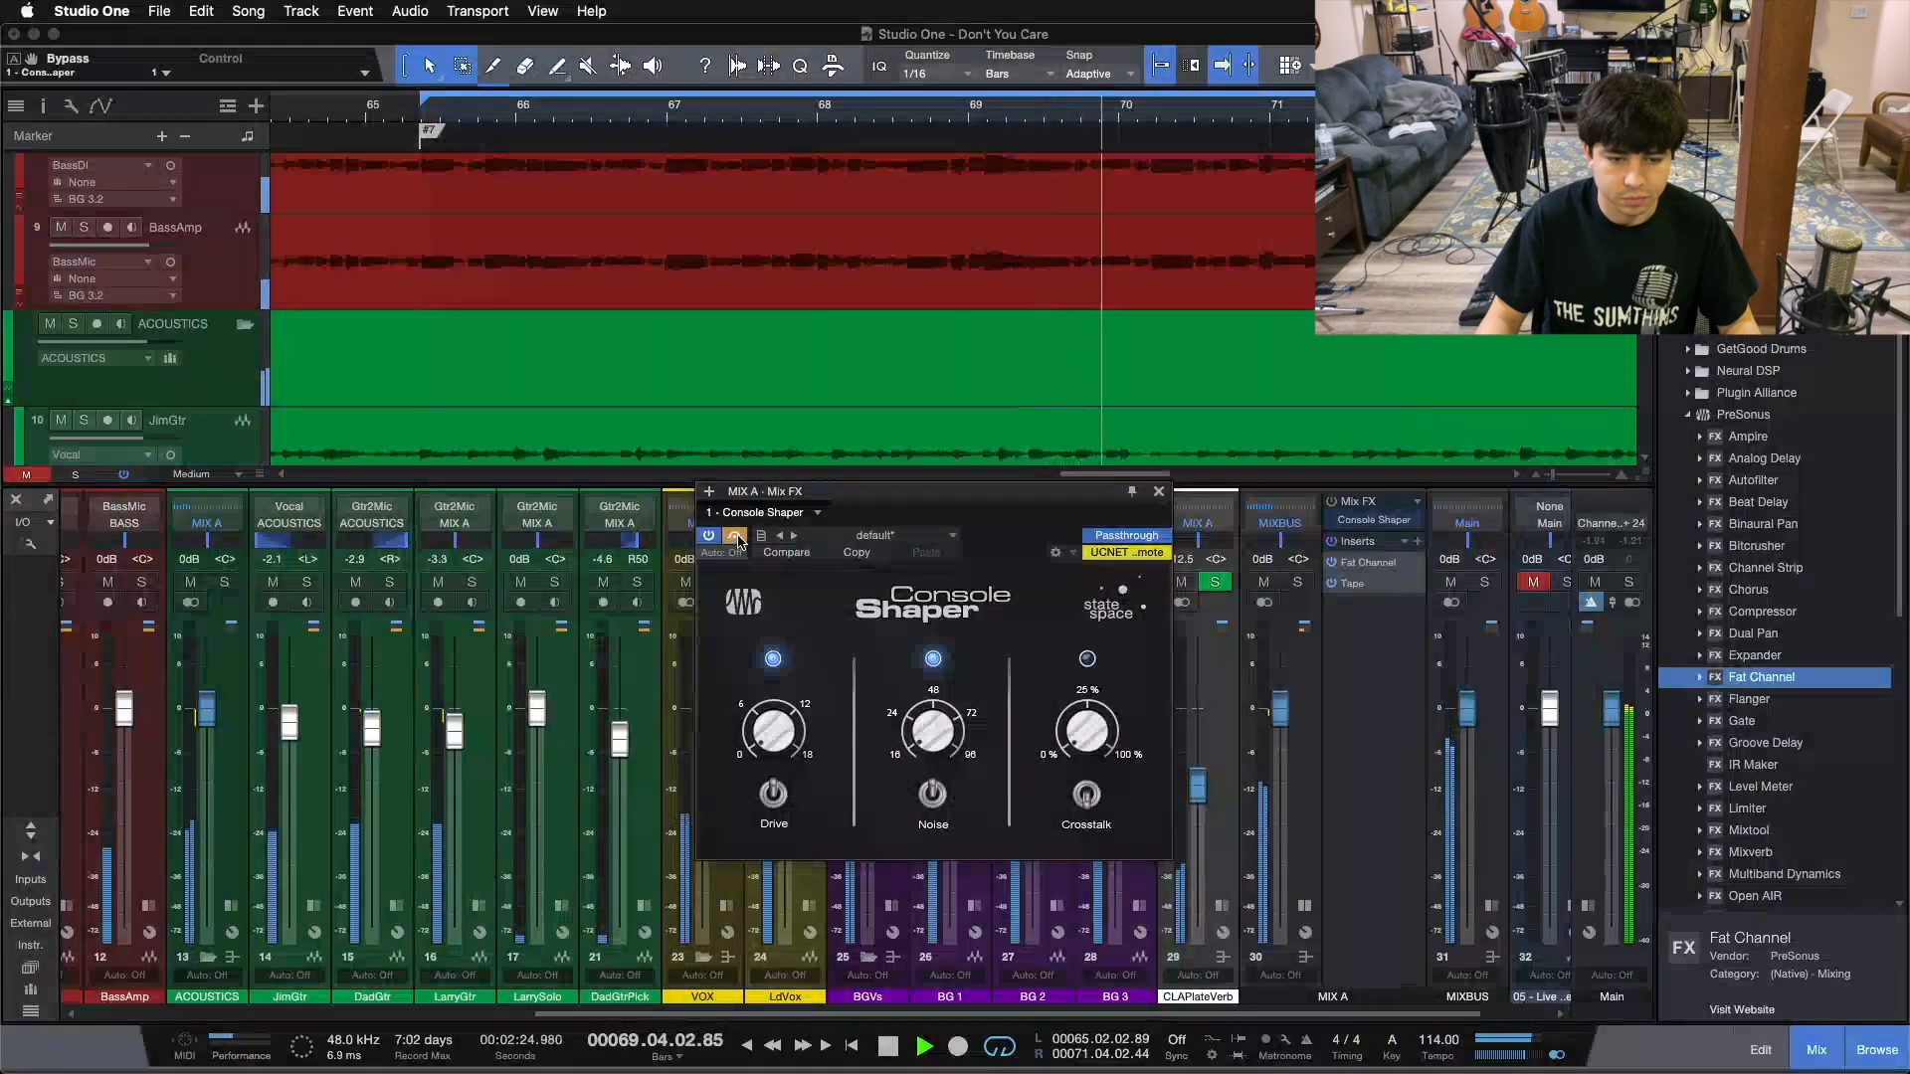
click(735, 537)
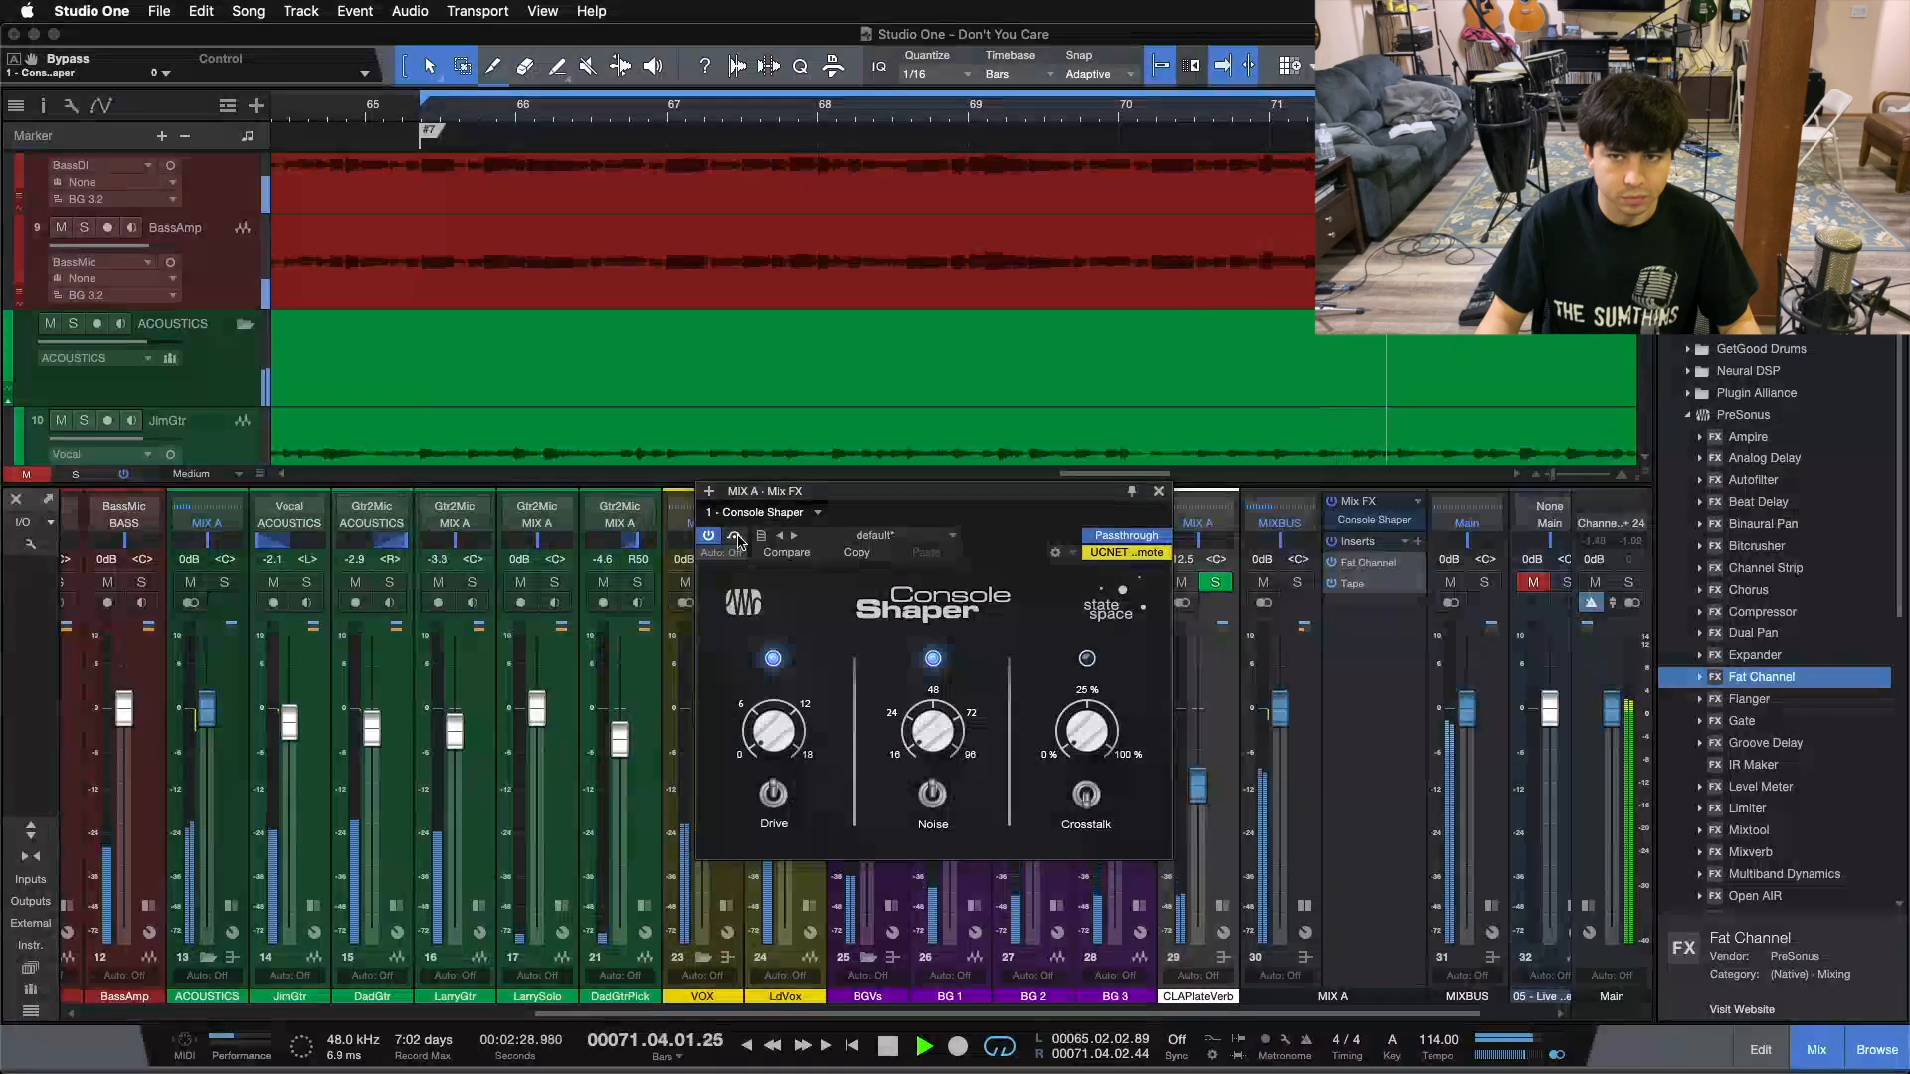
click(735, 536)
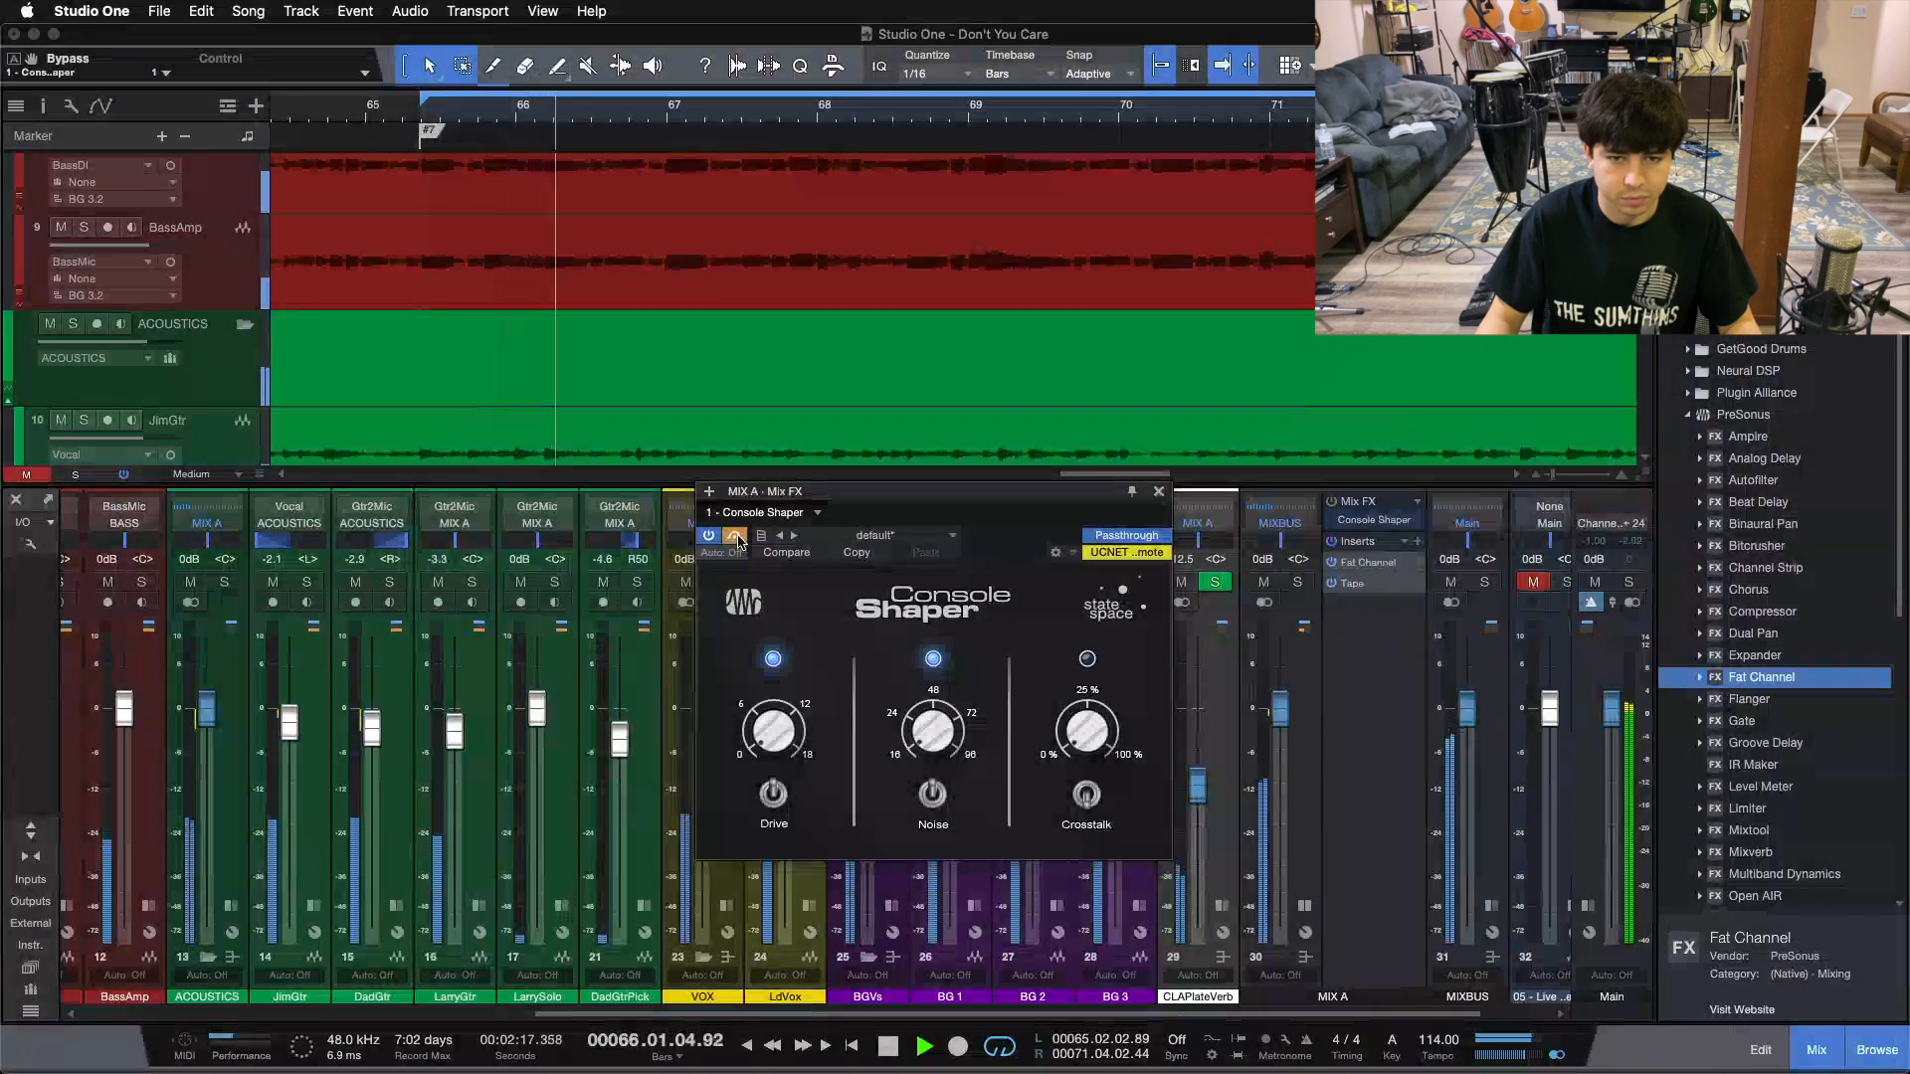
click(735, 536)
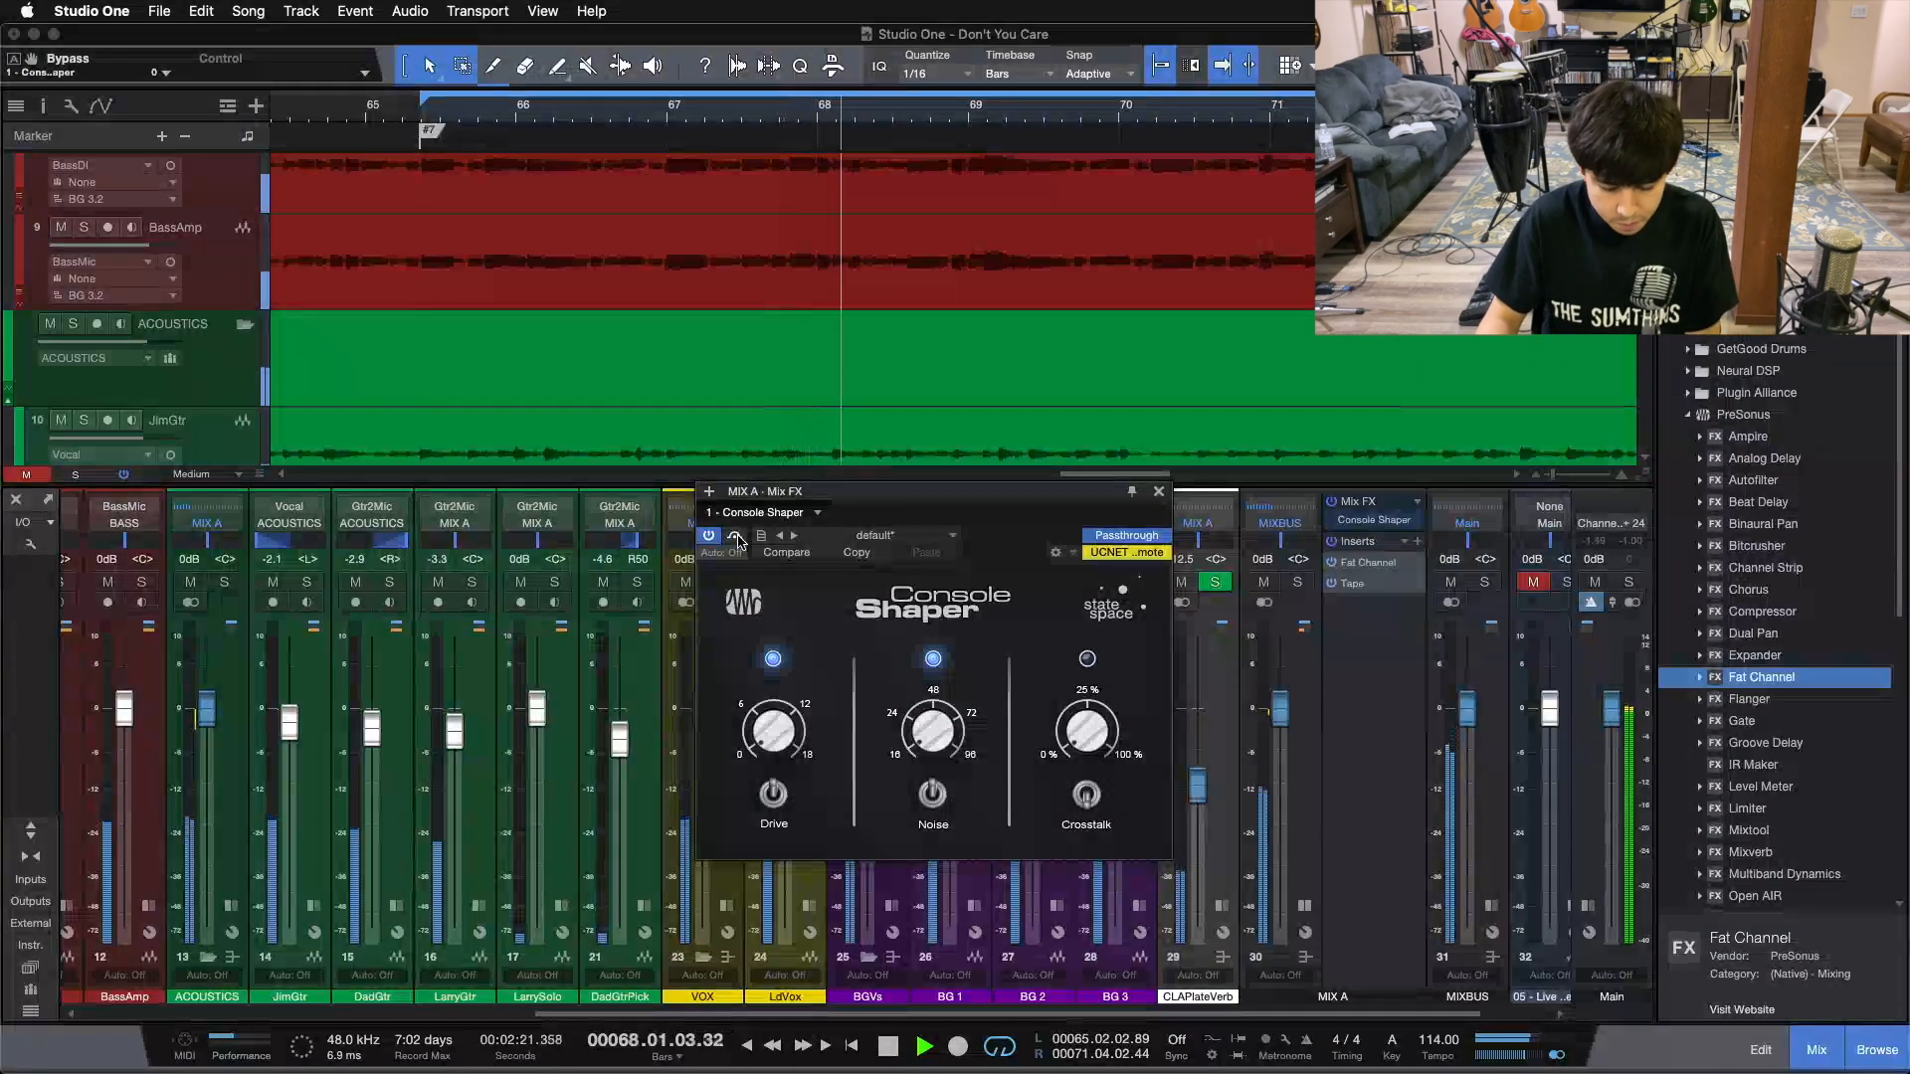
- Compare the playing mix with the Console Shaper's Noise off and on, leave Noise on, and stop playback
click(928, 793)
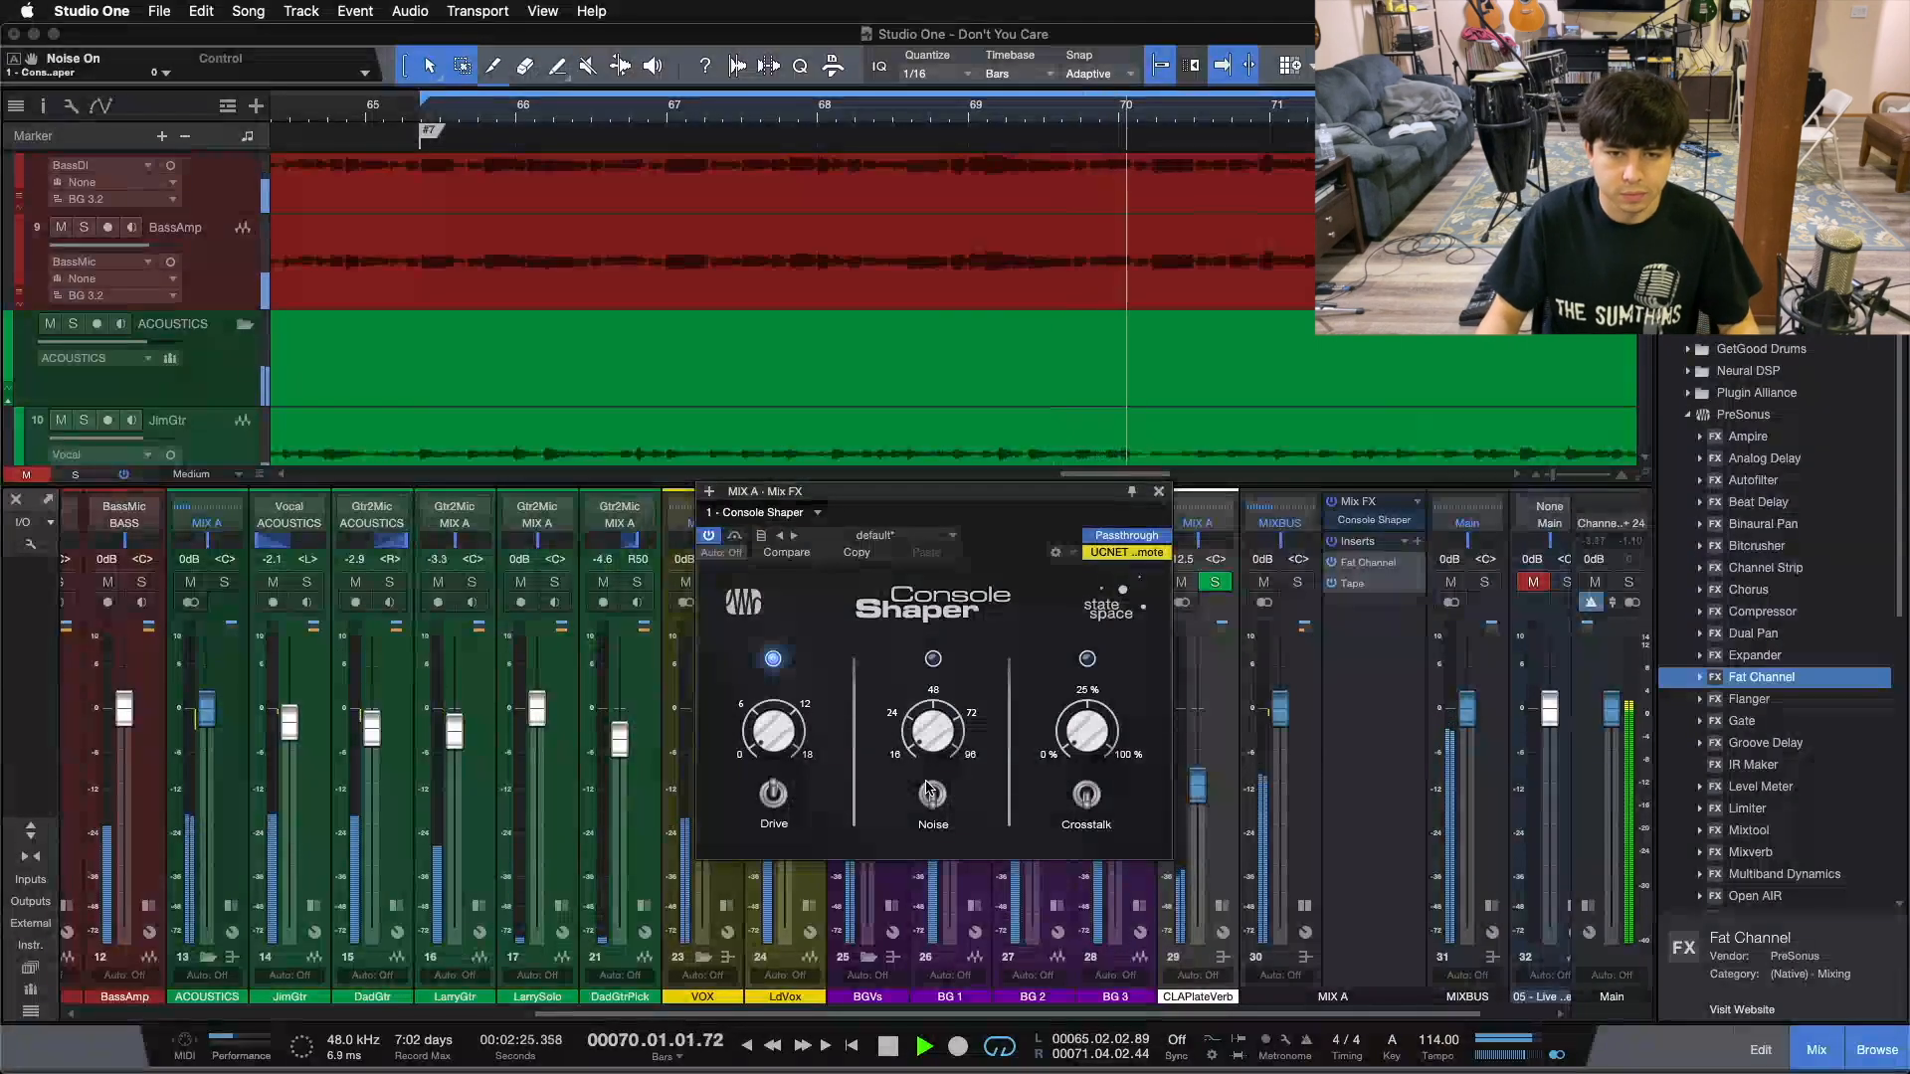
click(928, 793)
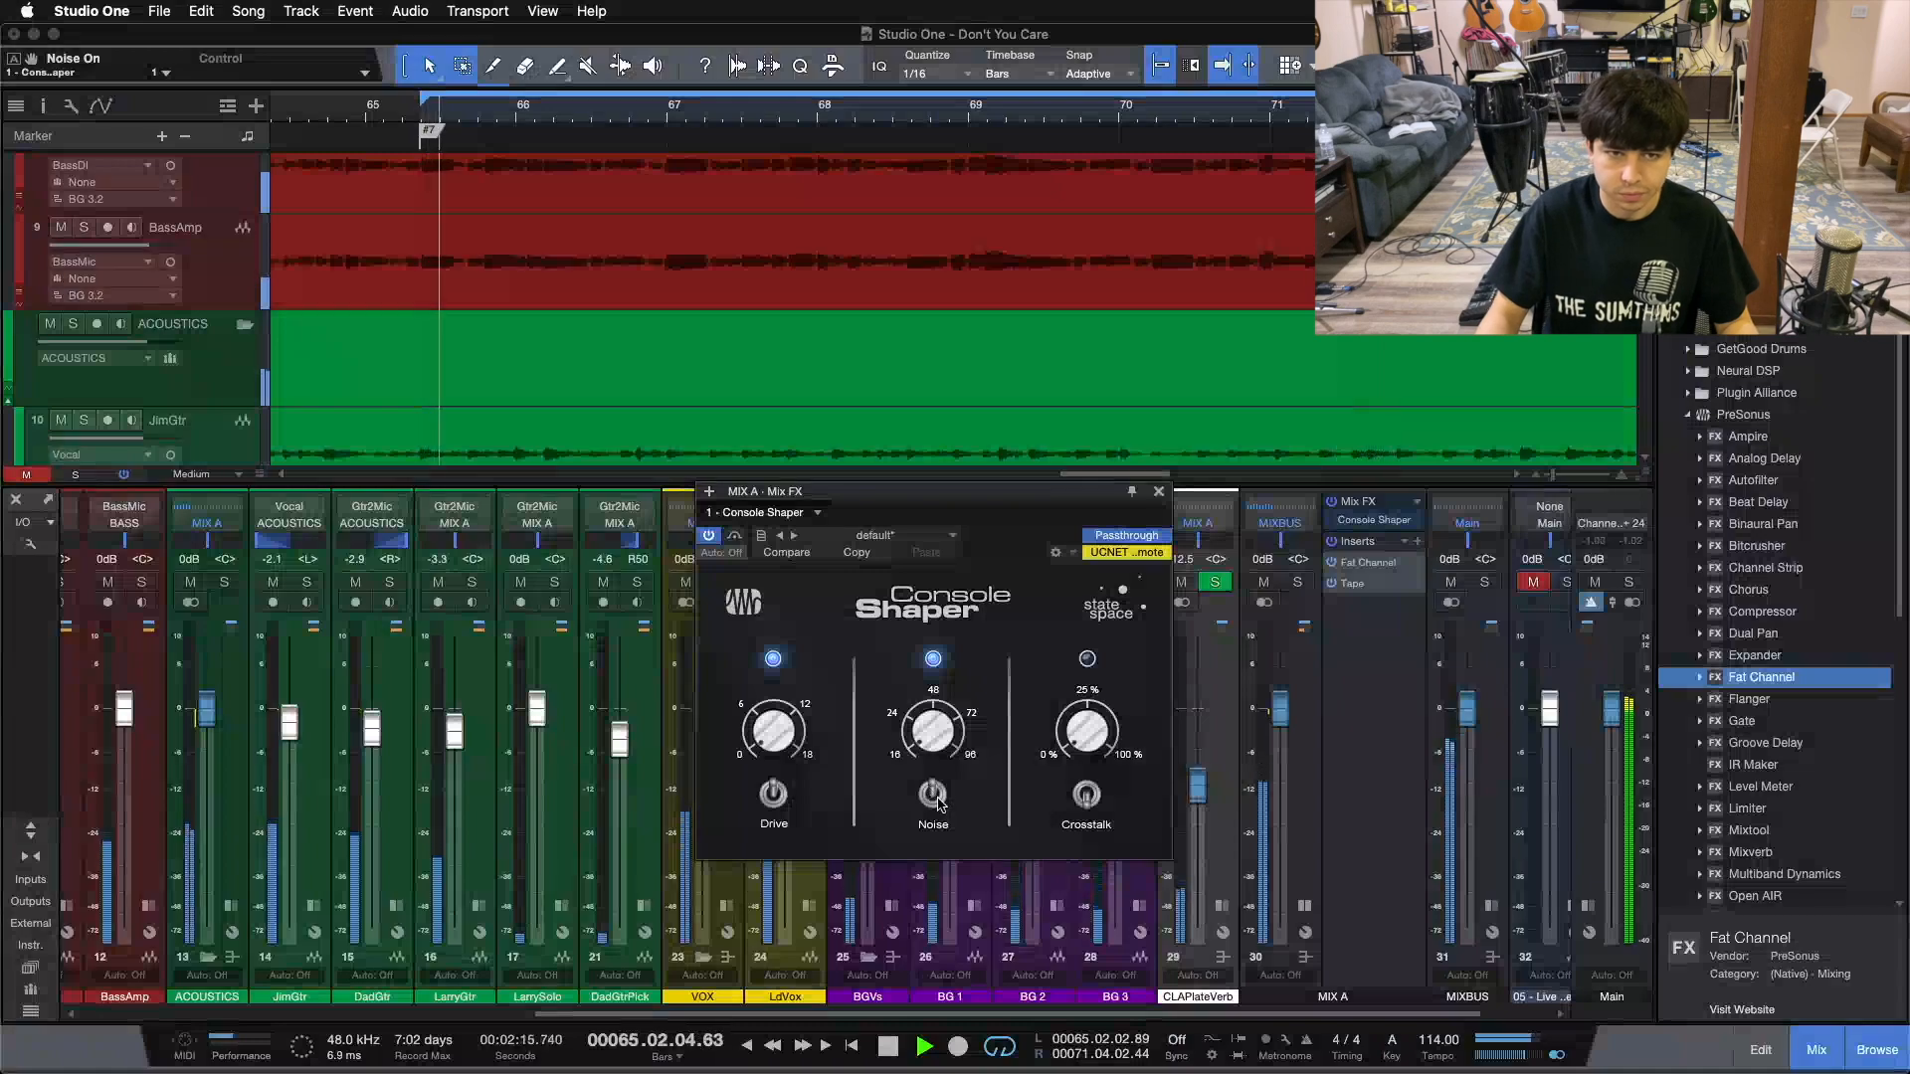
click(934, 792)
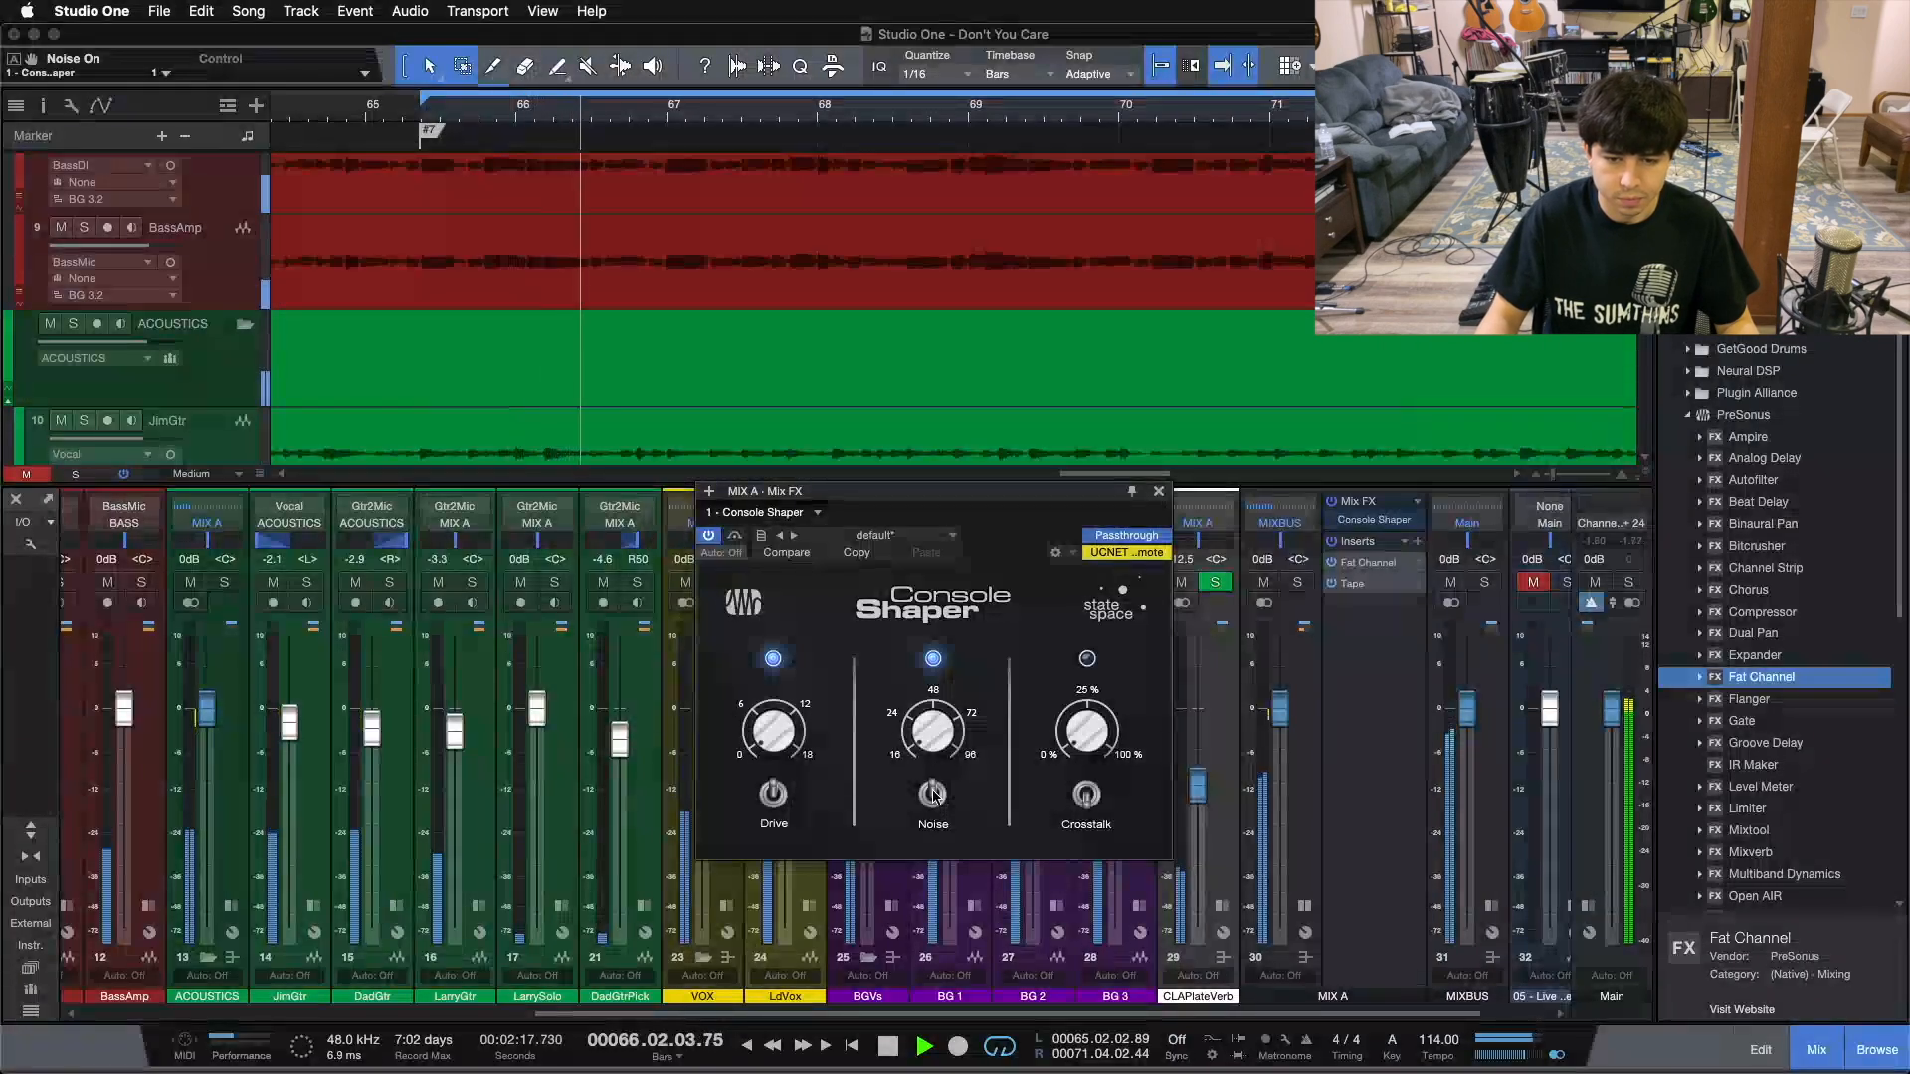
click(934, 793)
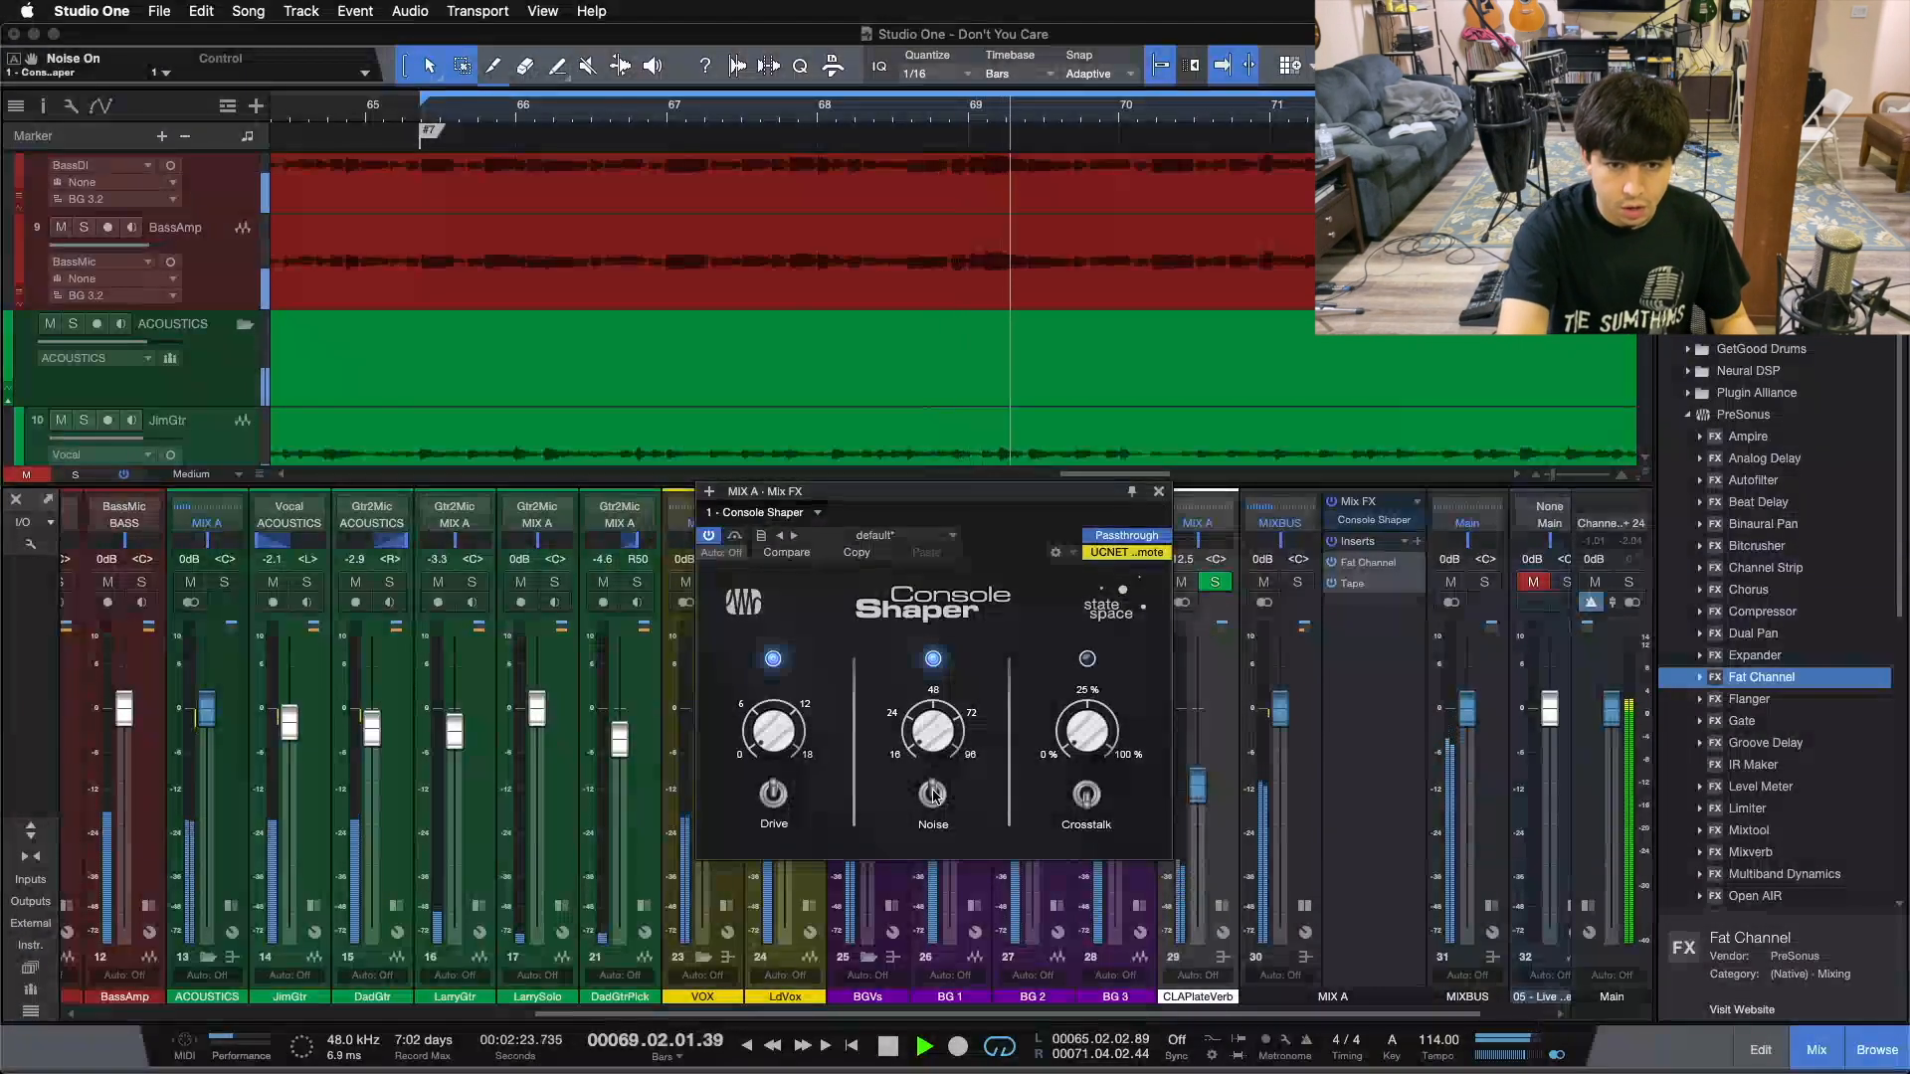
key(space)
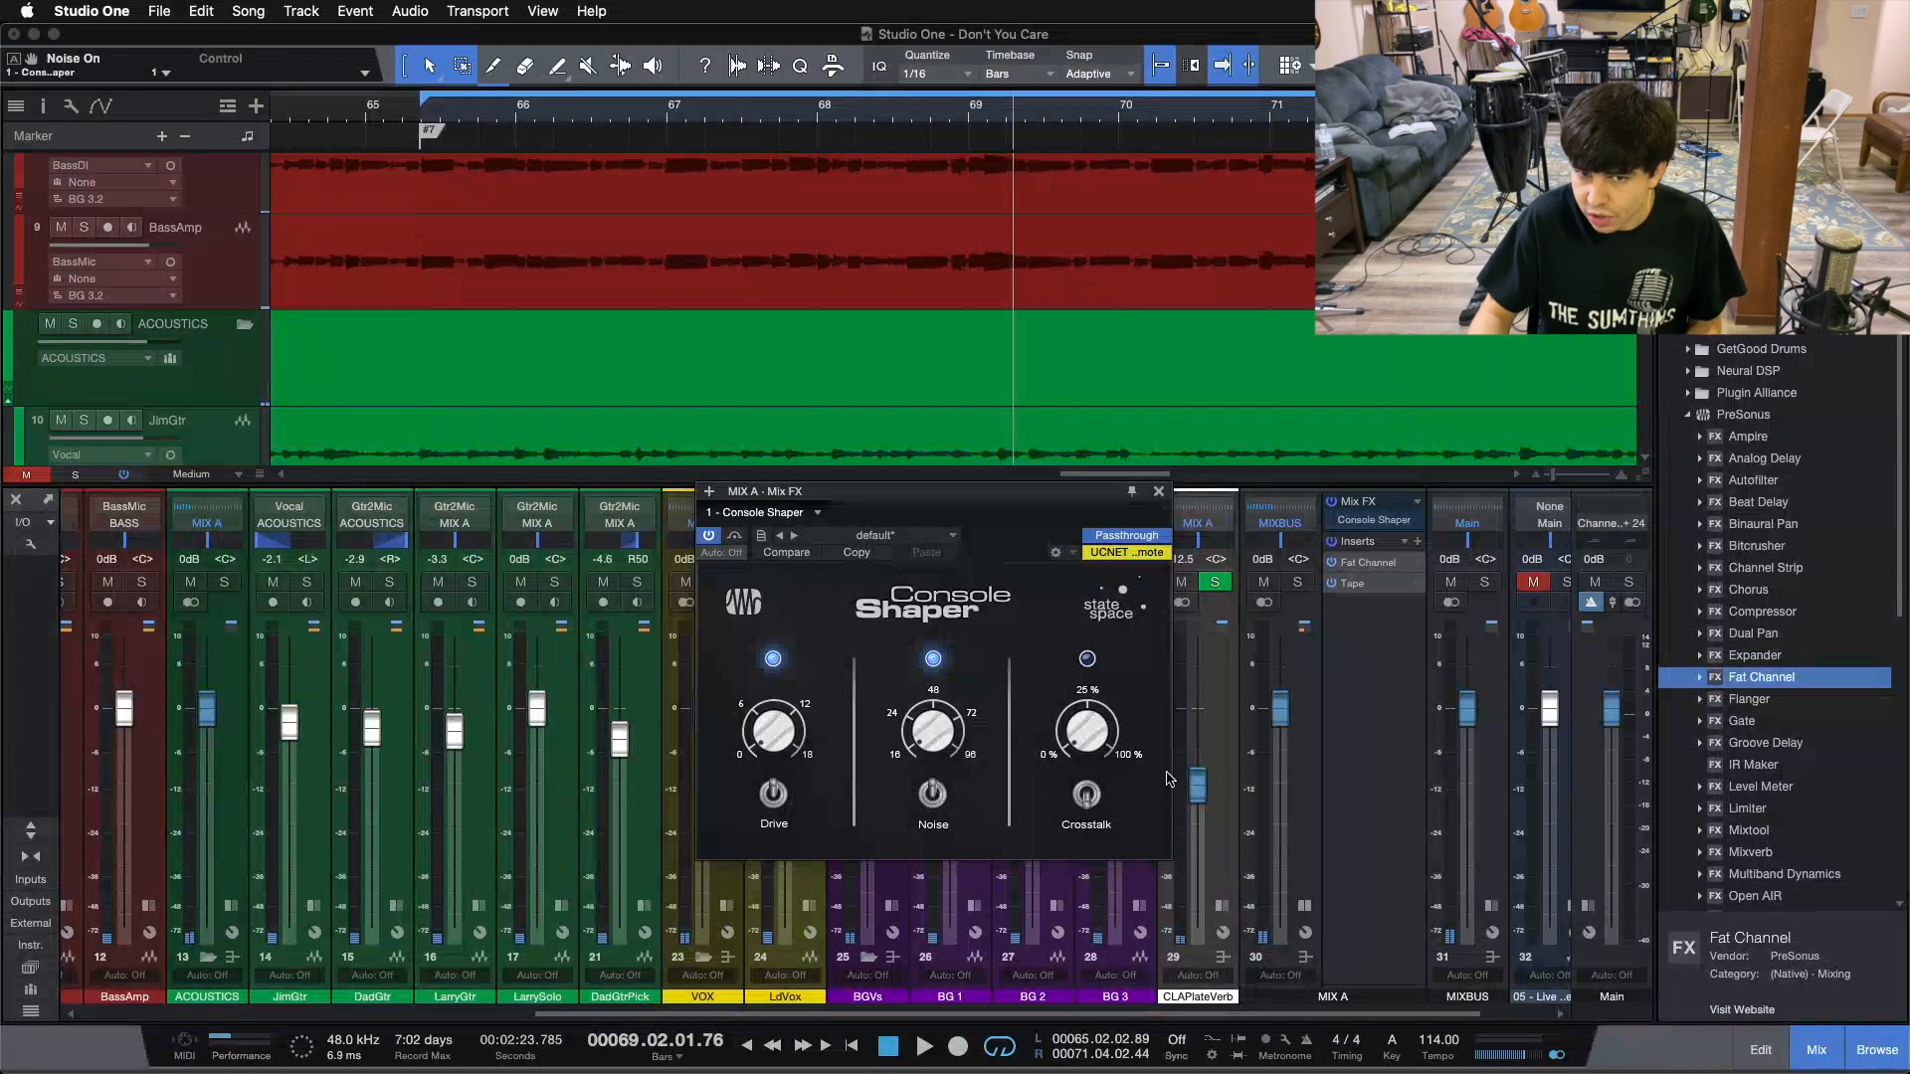
- Close the Console Shaper and open the Compressor section of the Fat Channel insert on MIX A
drag(997, 522, 975, 553)
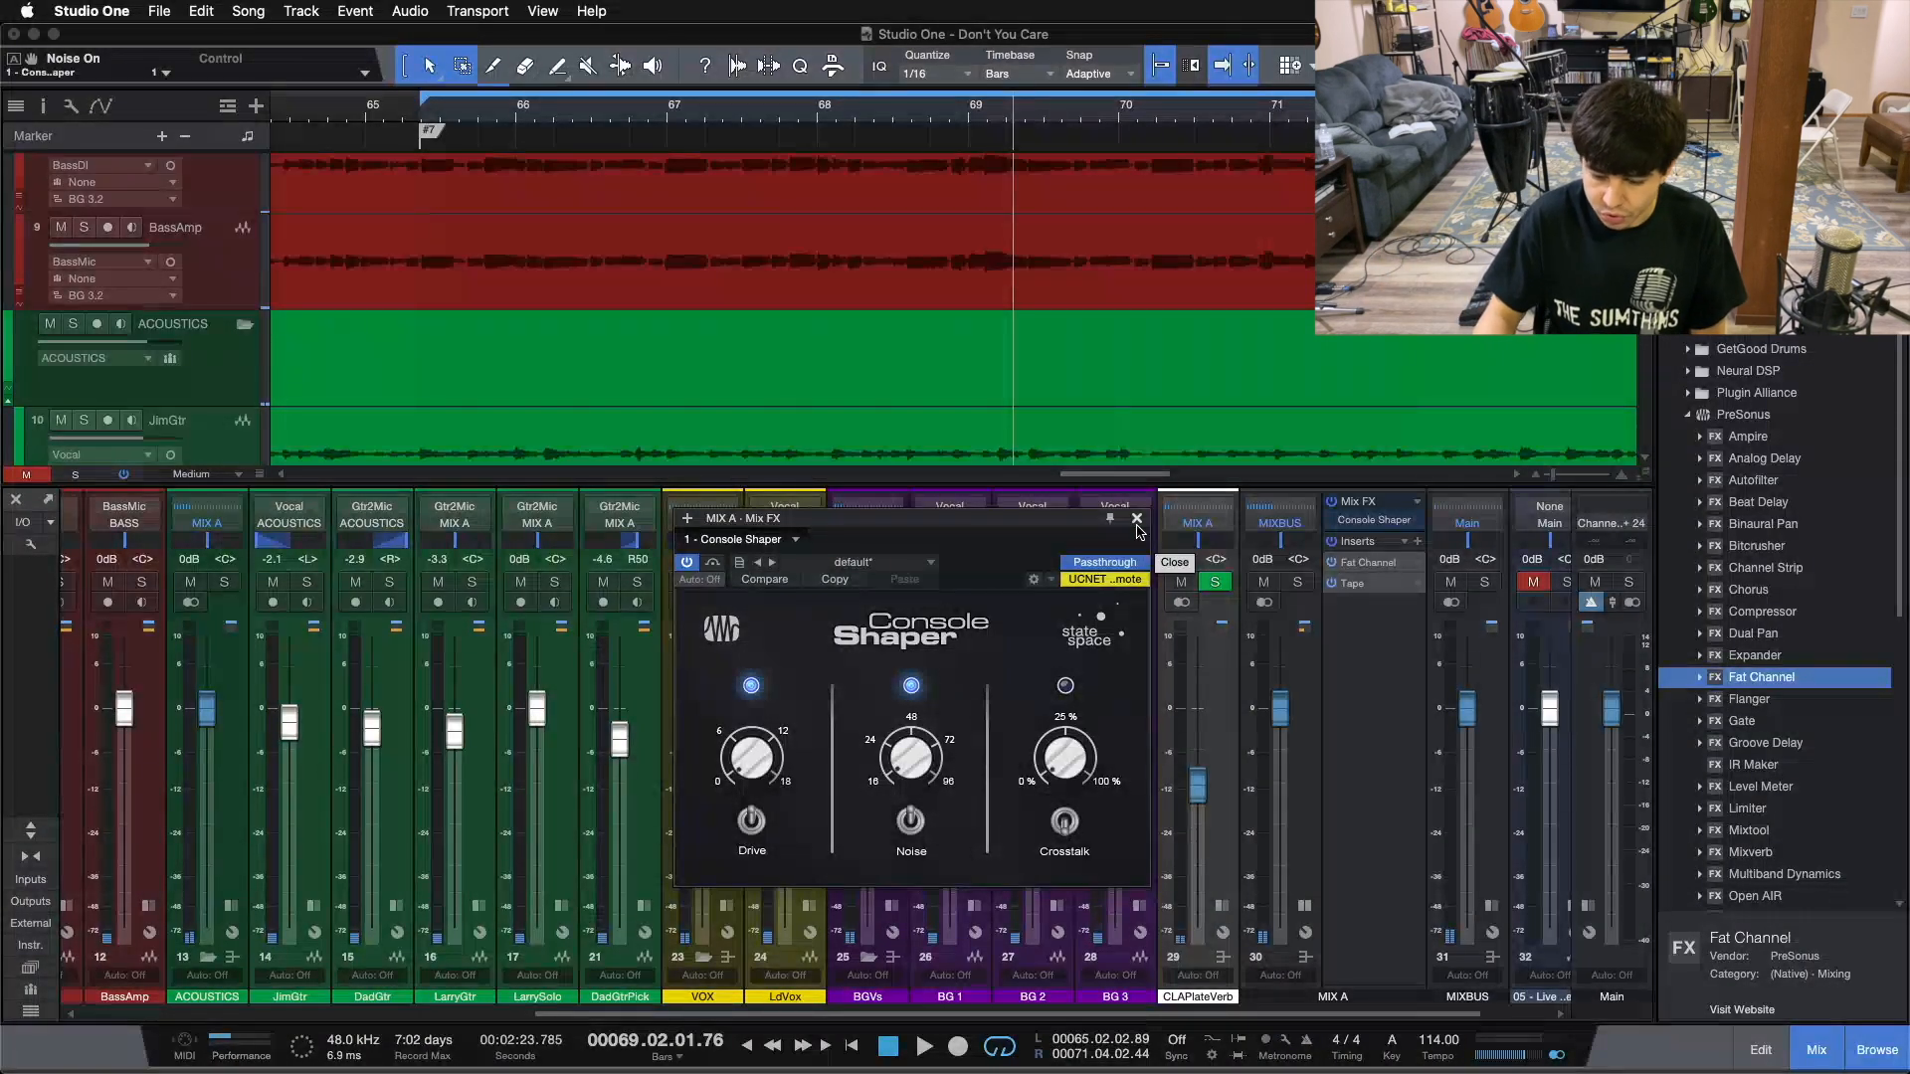
click(1137, 520)
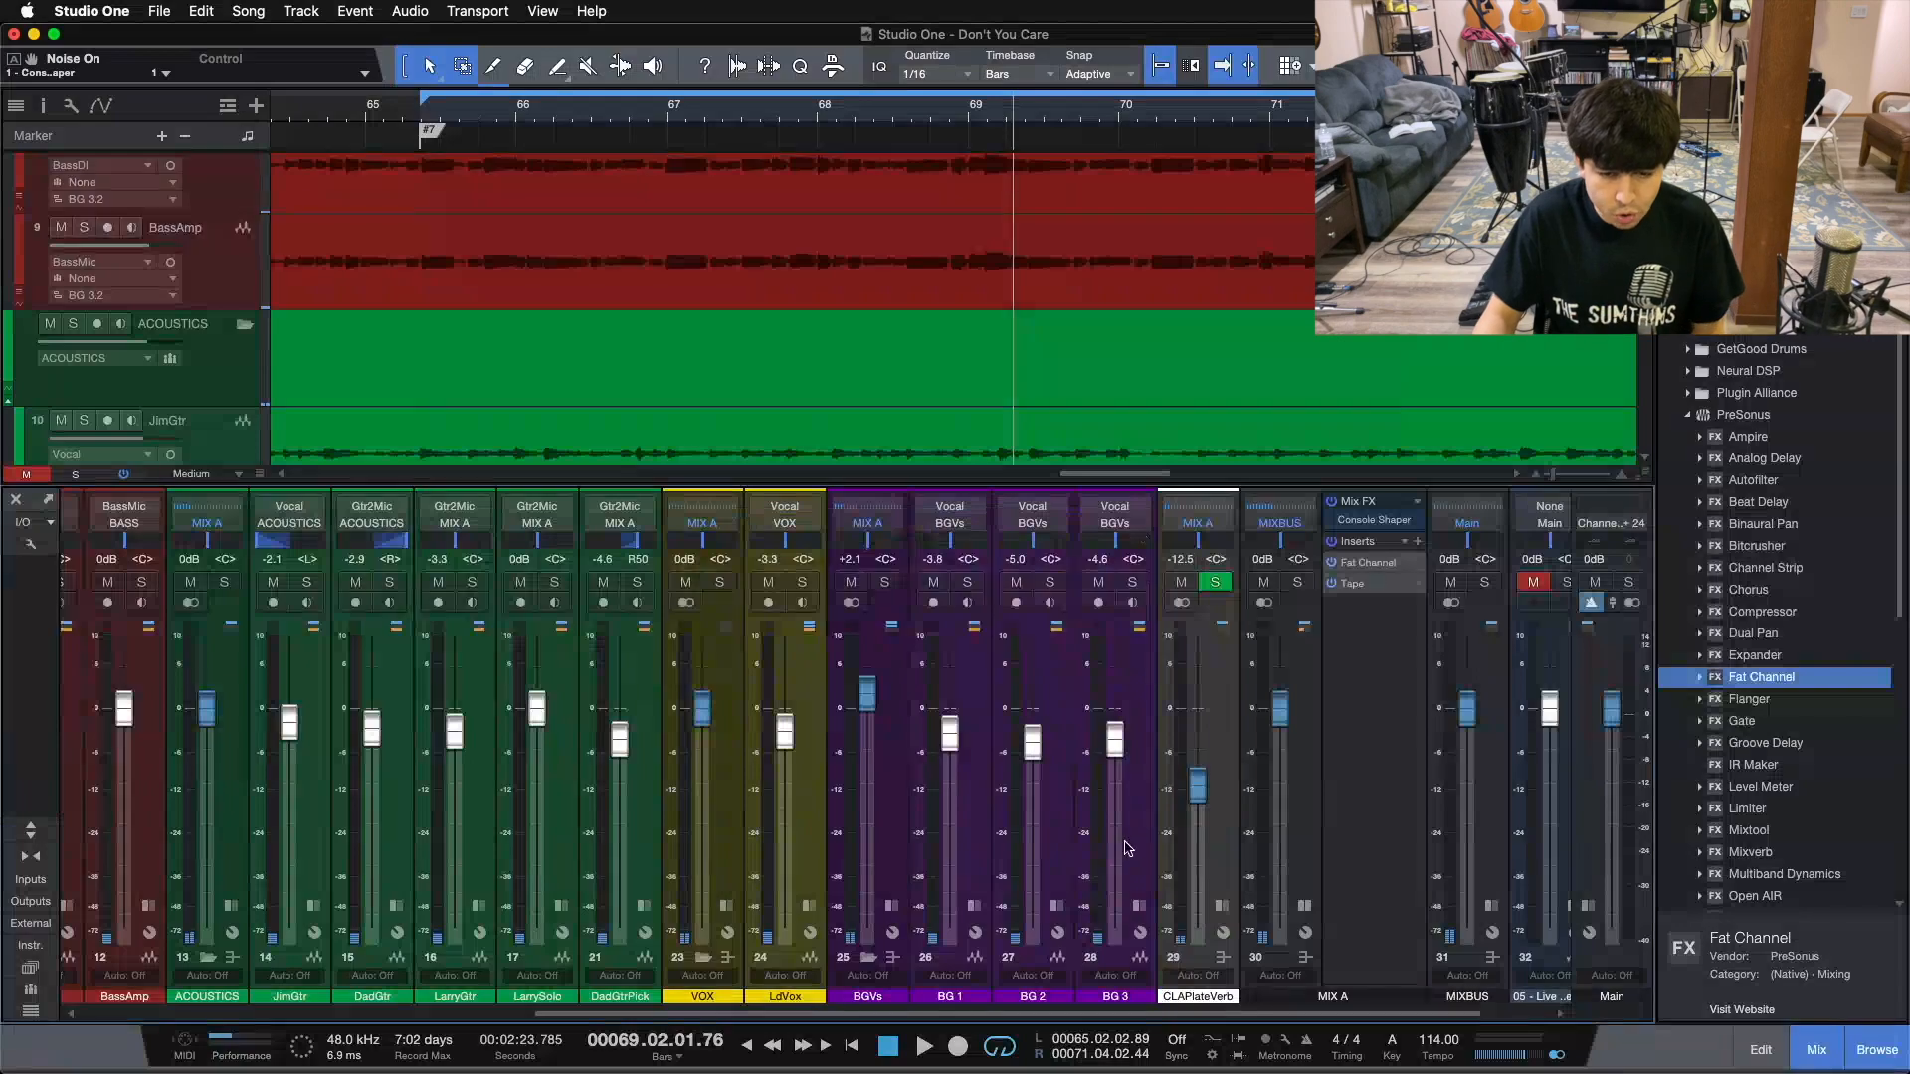
scroll(975, 1015, right, 3)
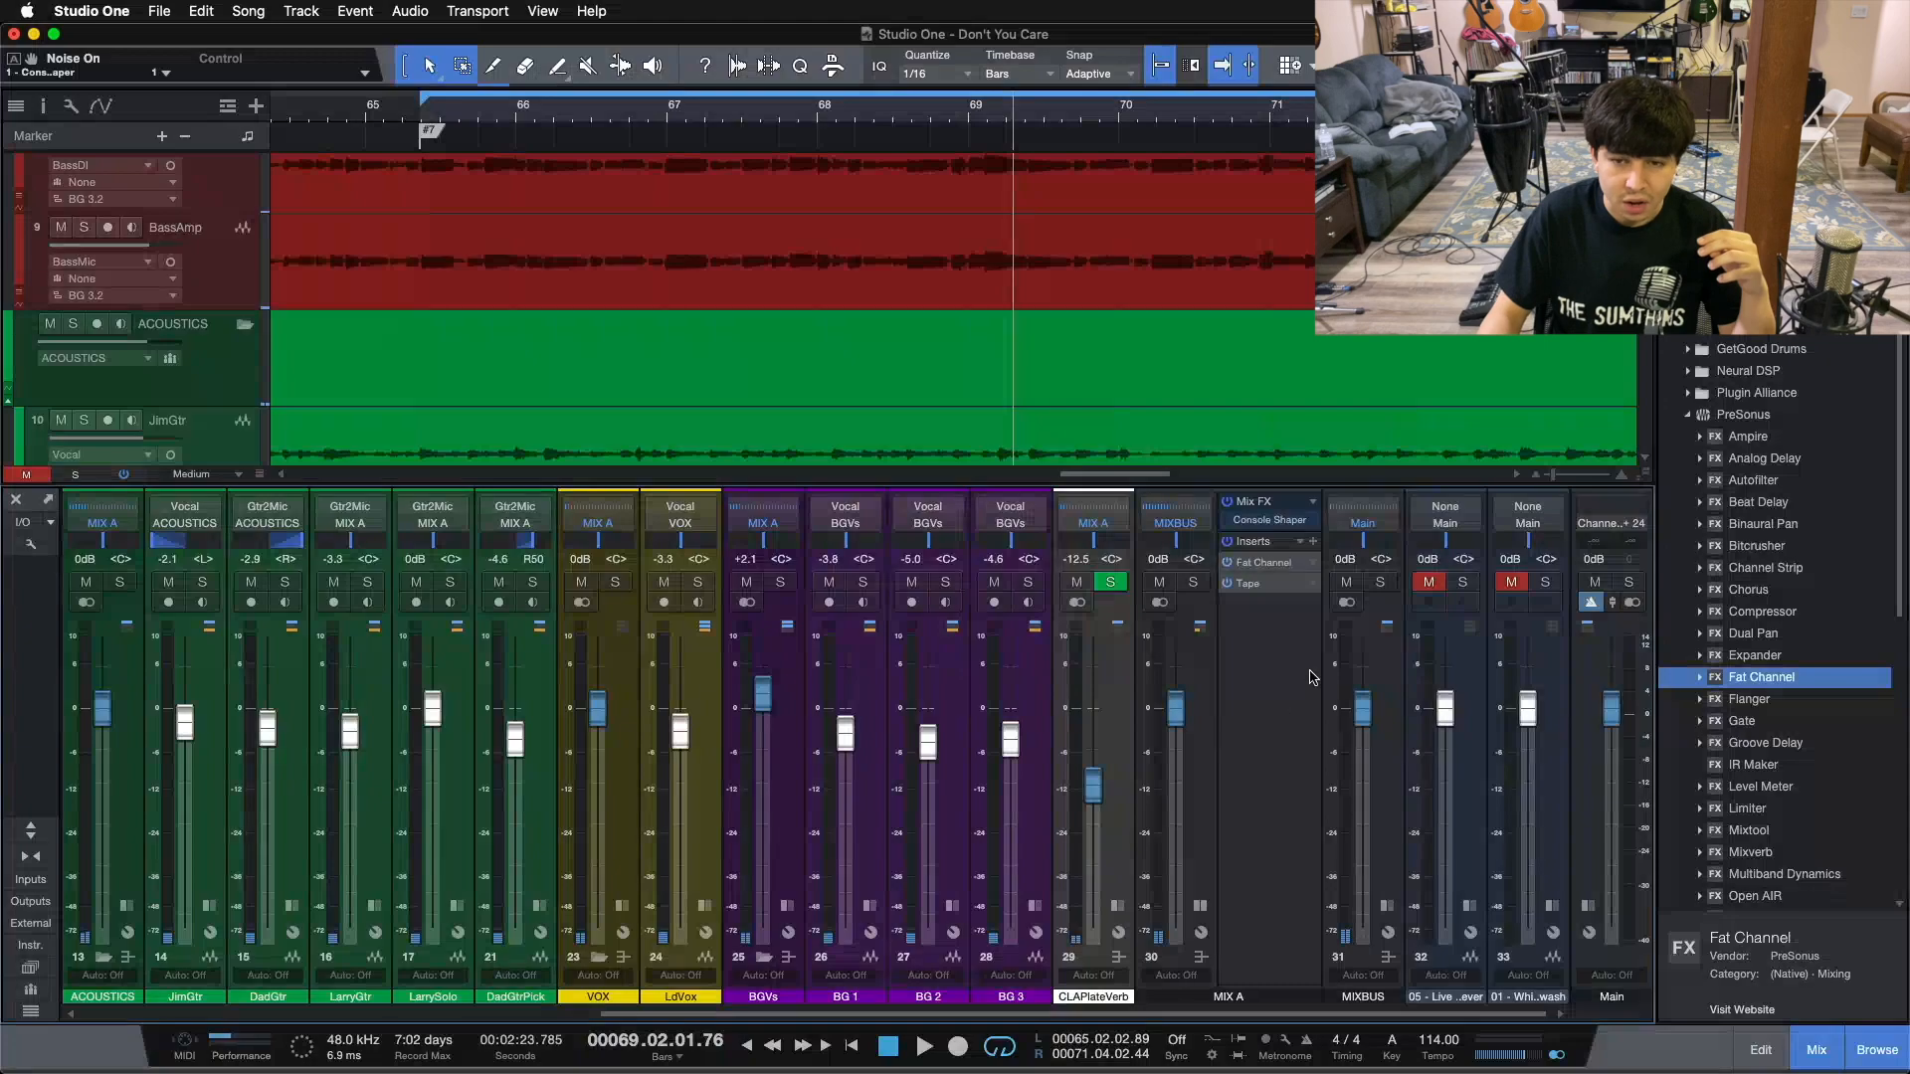
click(1276, 573)
click(708, 595)
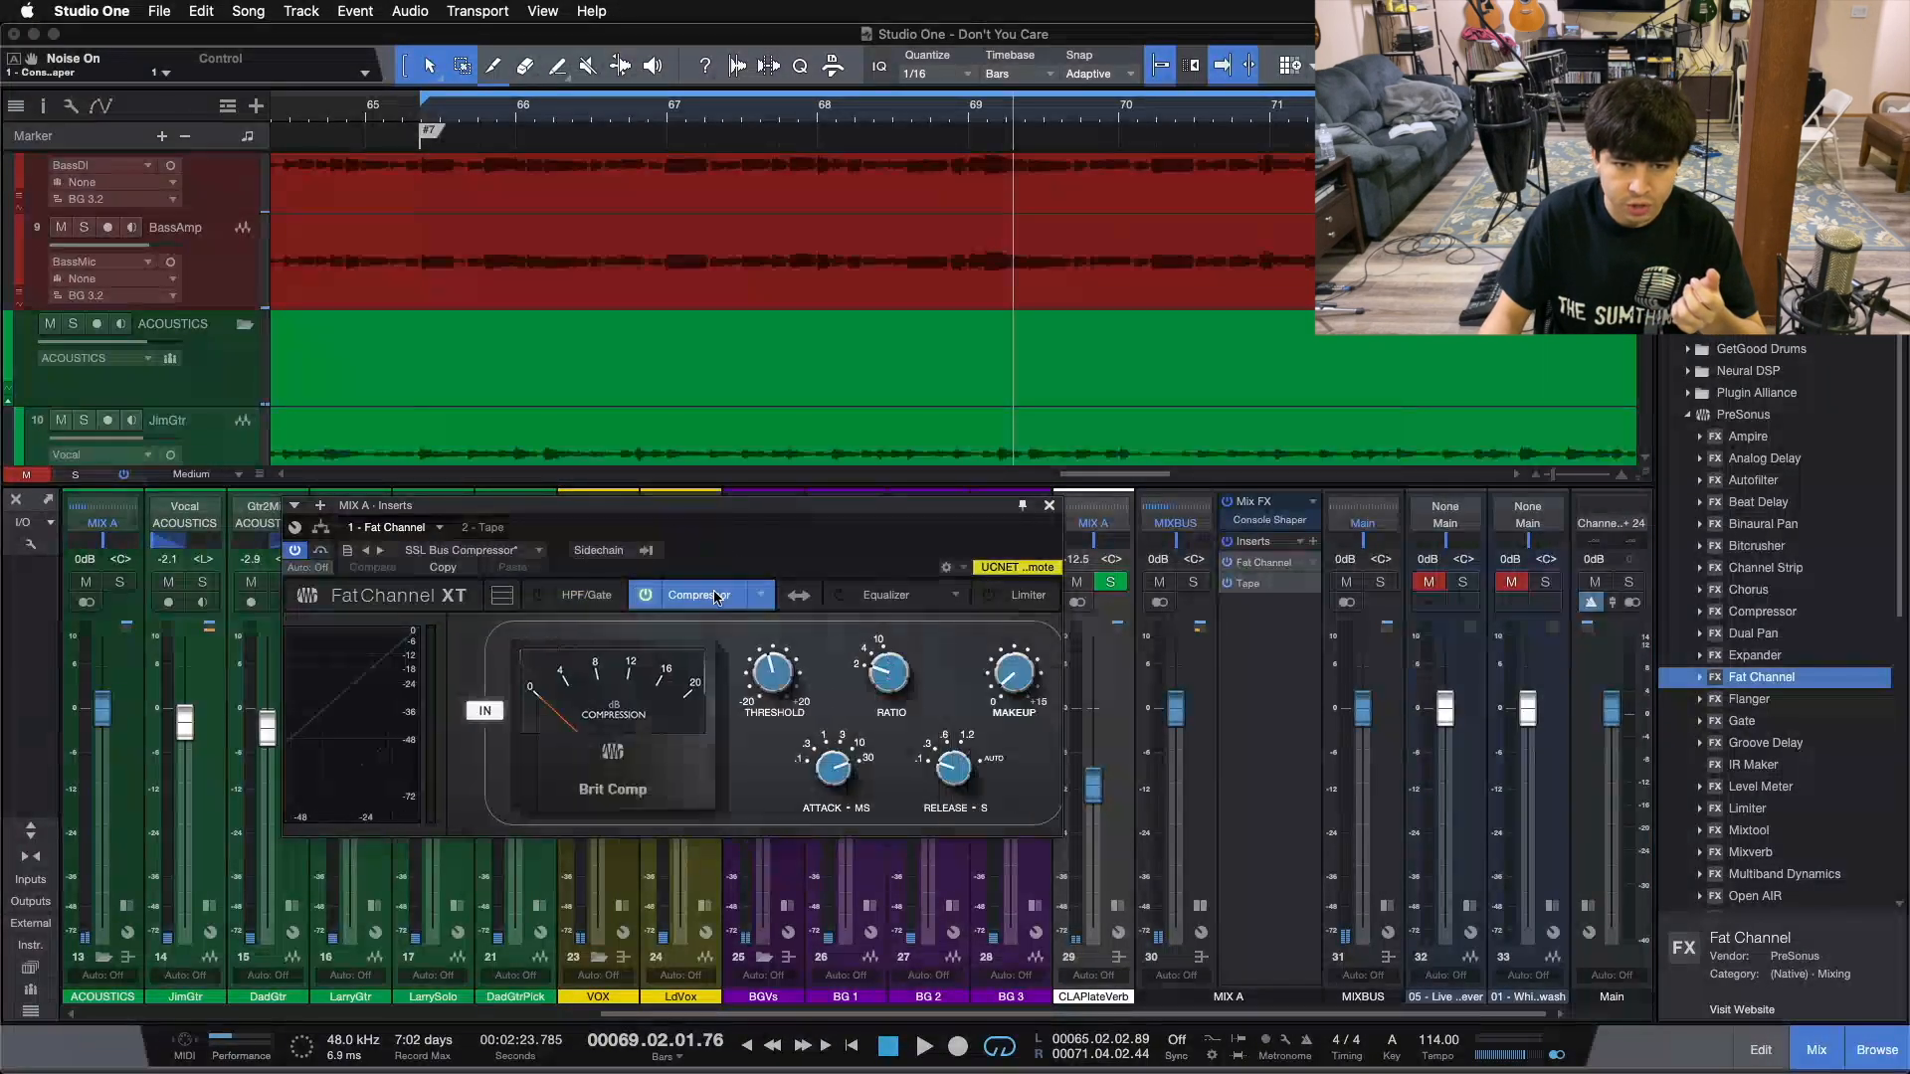
- Examine the Brit Comp's threshold, ratio, attack and release controls in MIX A's Fat Channel, with its window repositioned over the mixer
drag(712, 557, 852, 633)
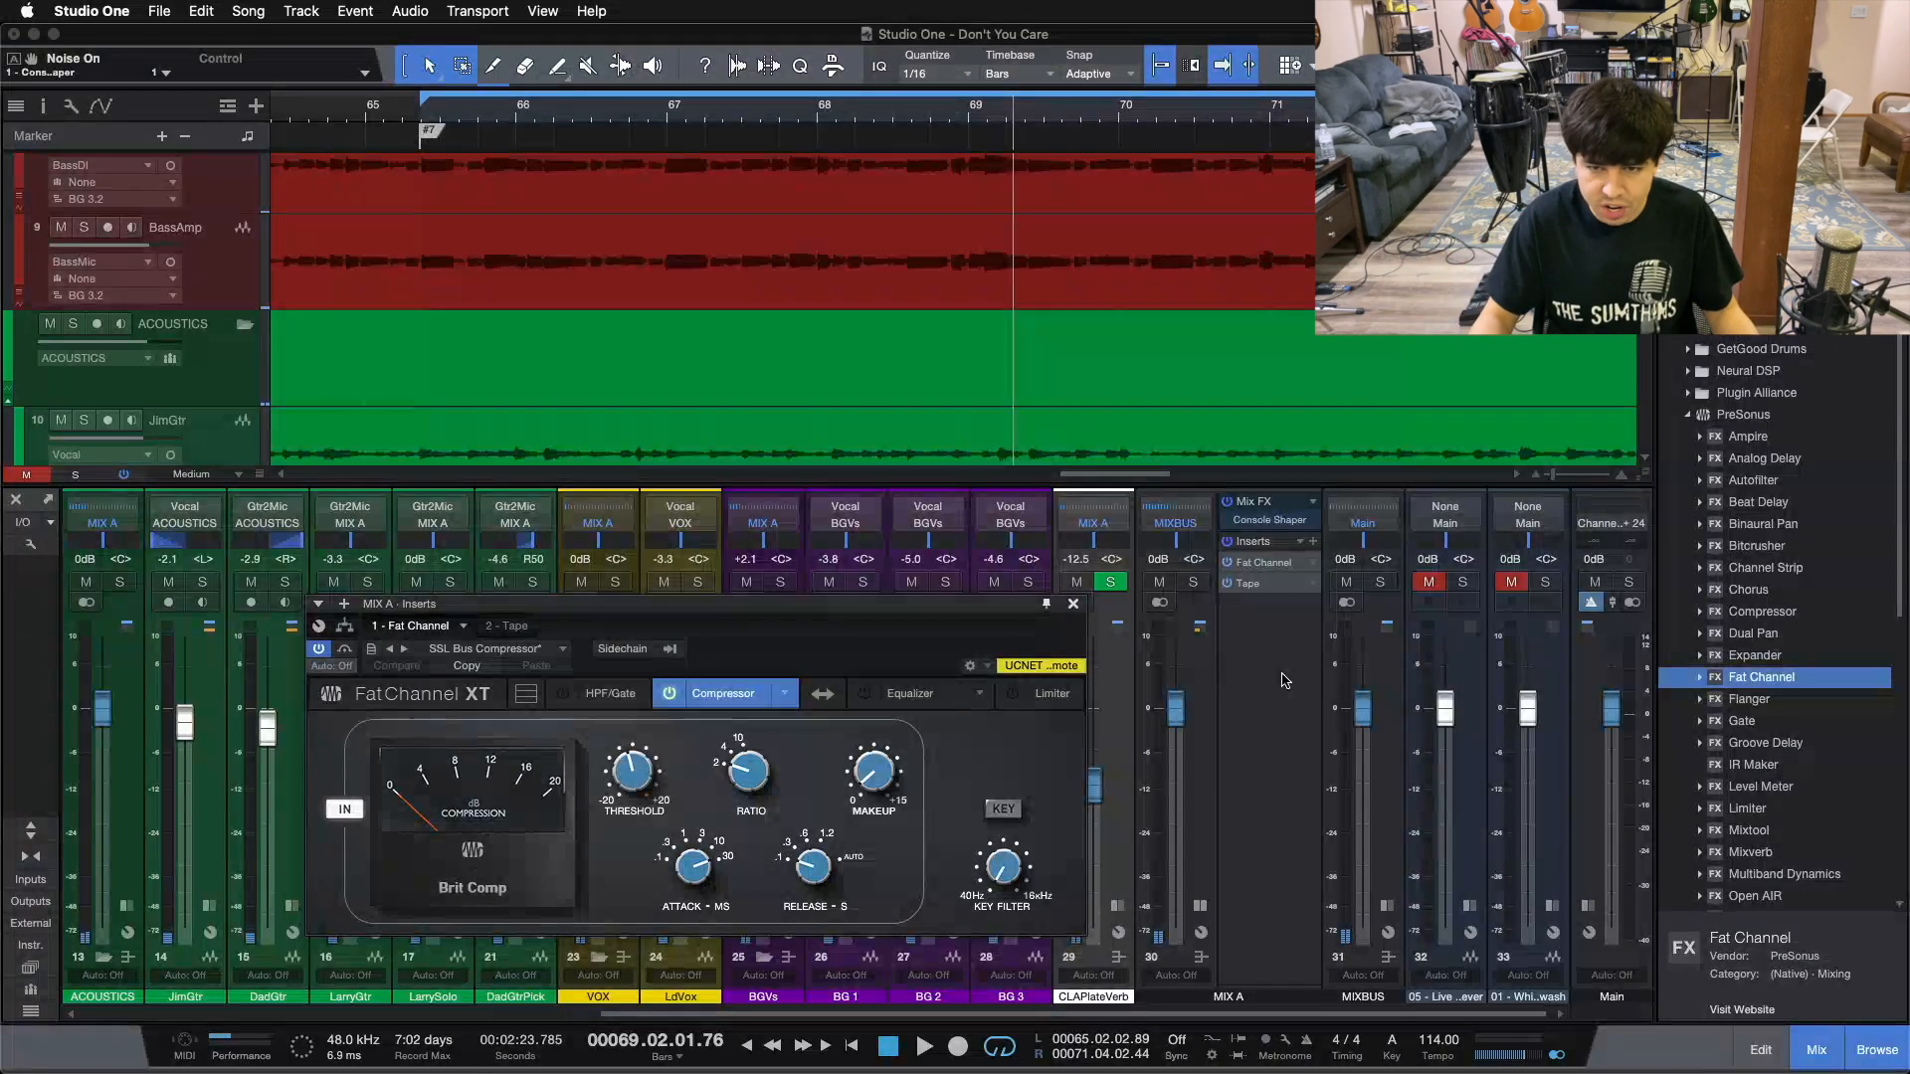
drag(860, 649, 913, 630)
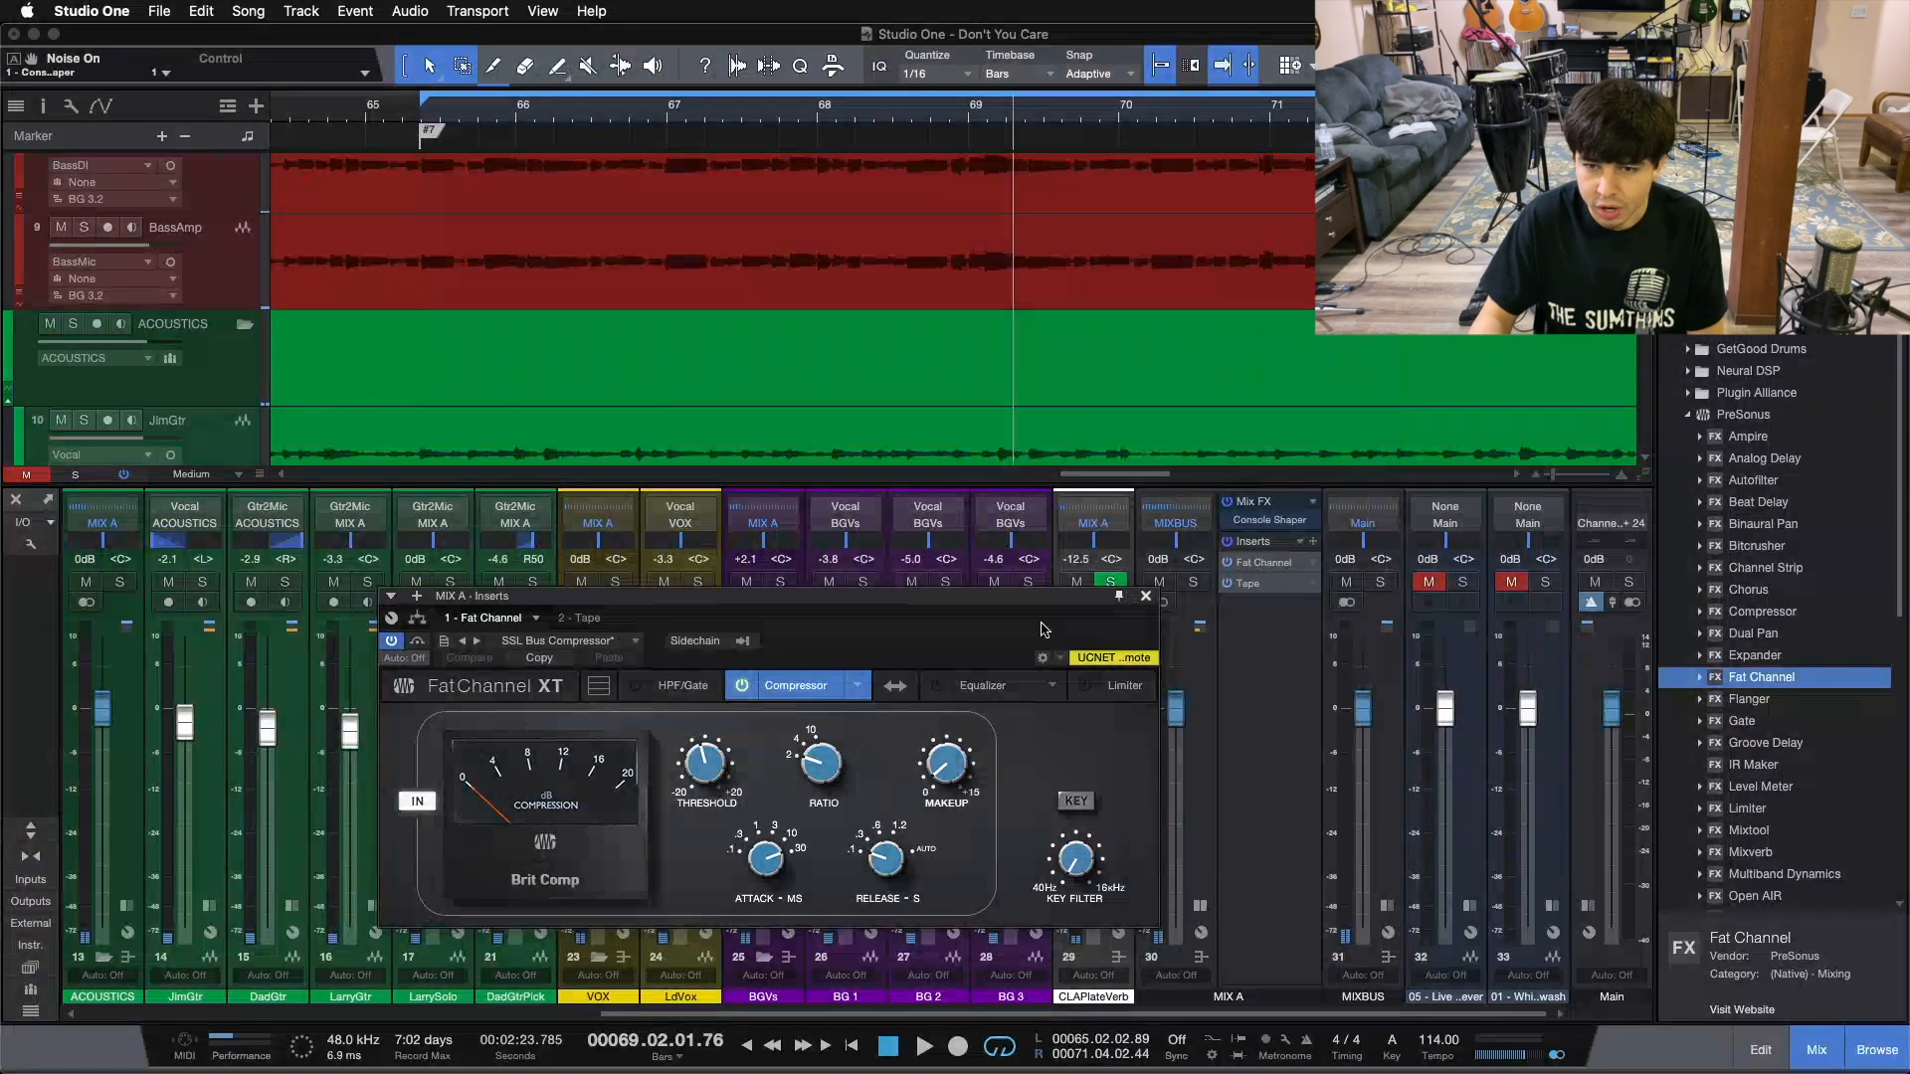
mouse_move(860, 639)
mouse_down()
mouse_move(923, 616)
mouse_move(866, 609)
mouse_up()
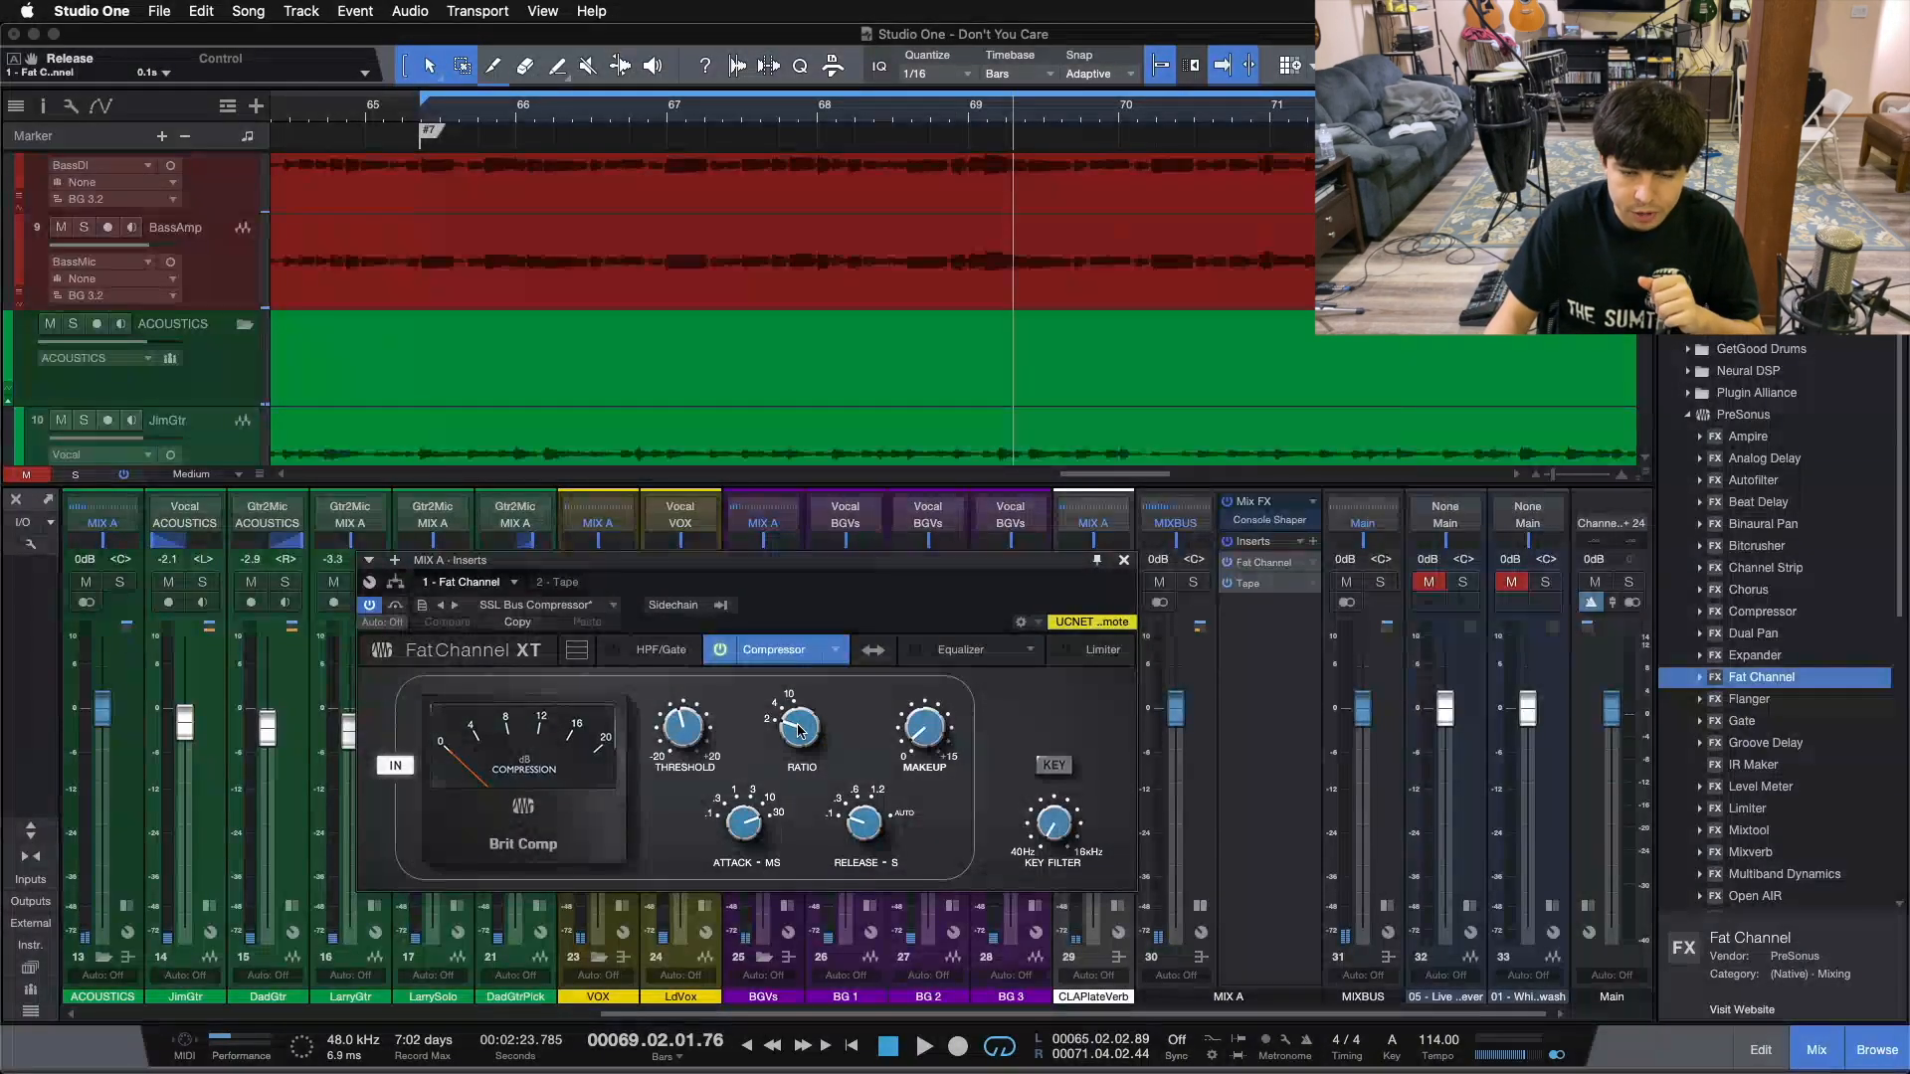
drag(762, 823, 755, 785)
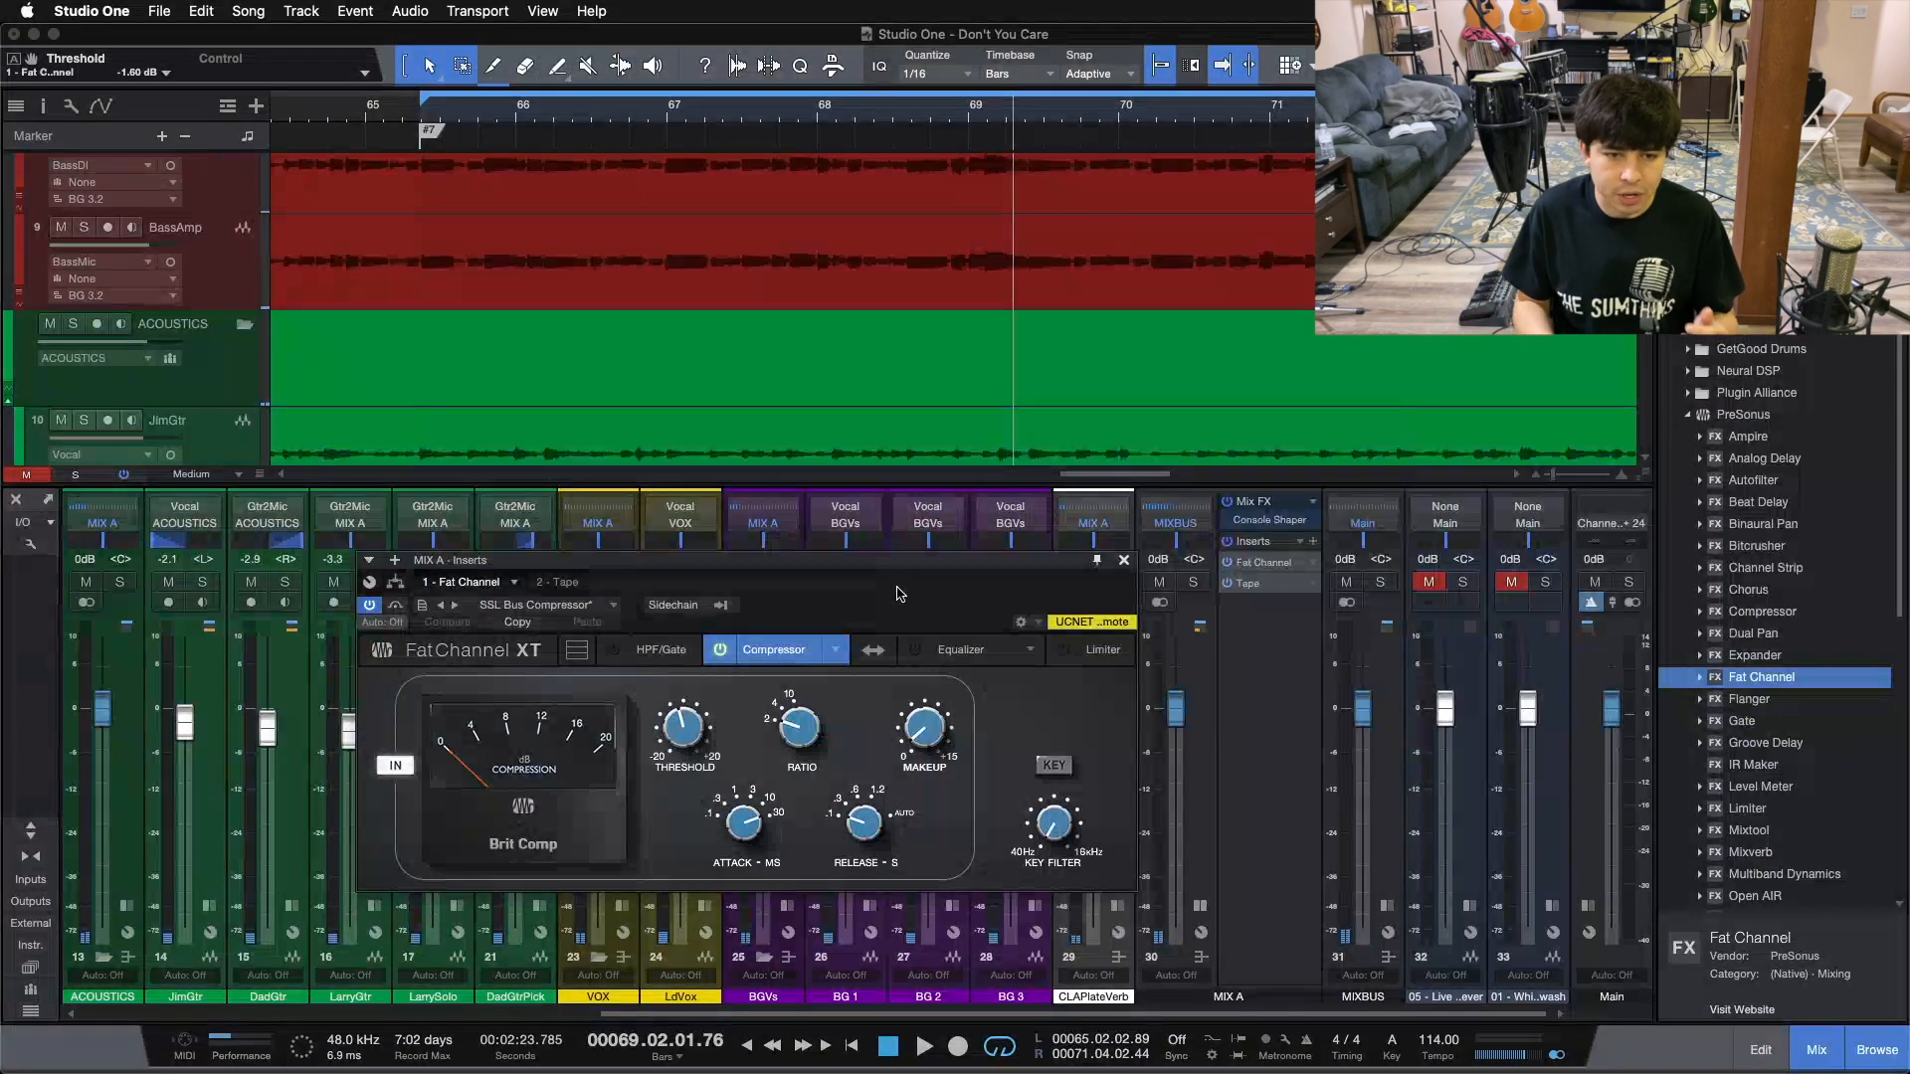
- Play the song from bar 65 and compare the mix with MIX A's Brit Comp off and on, leave it on, and stop playback
key(space)
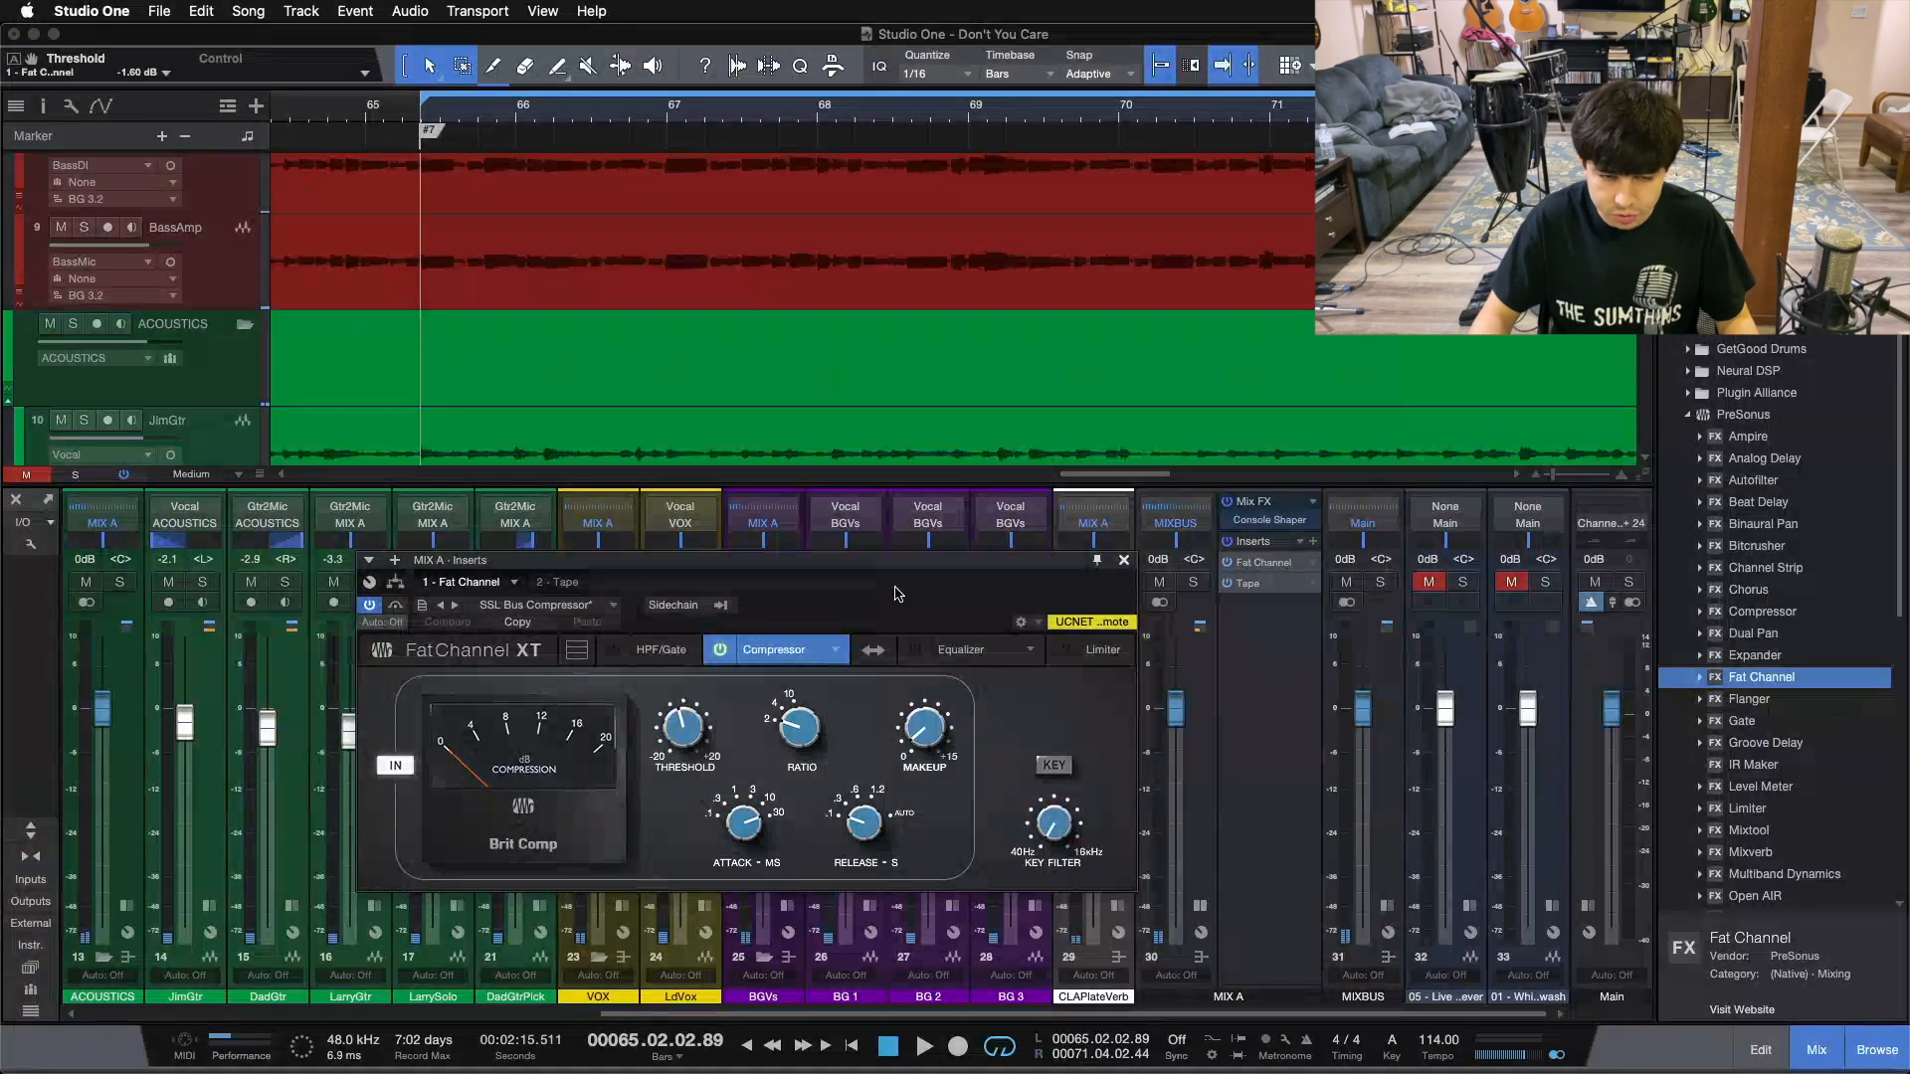
click(721, 652)
click(721, 652)
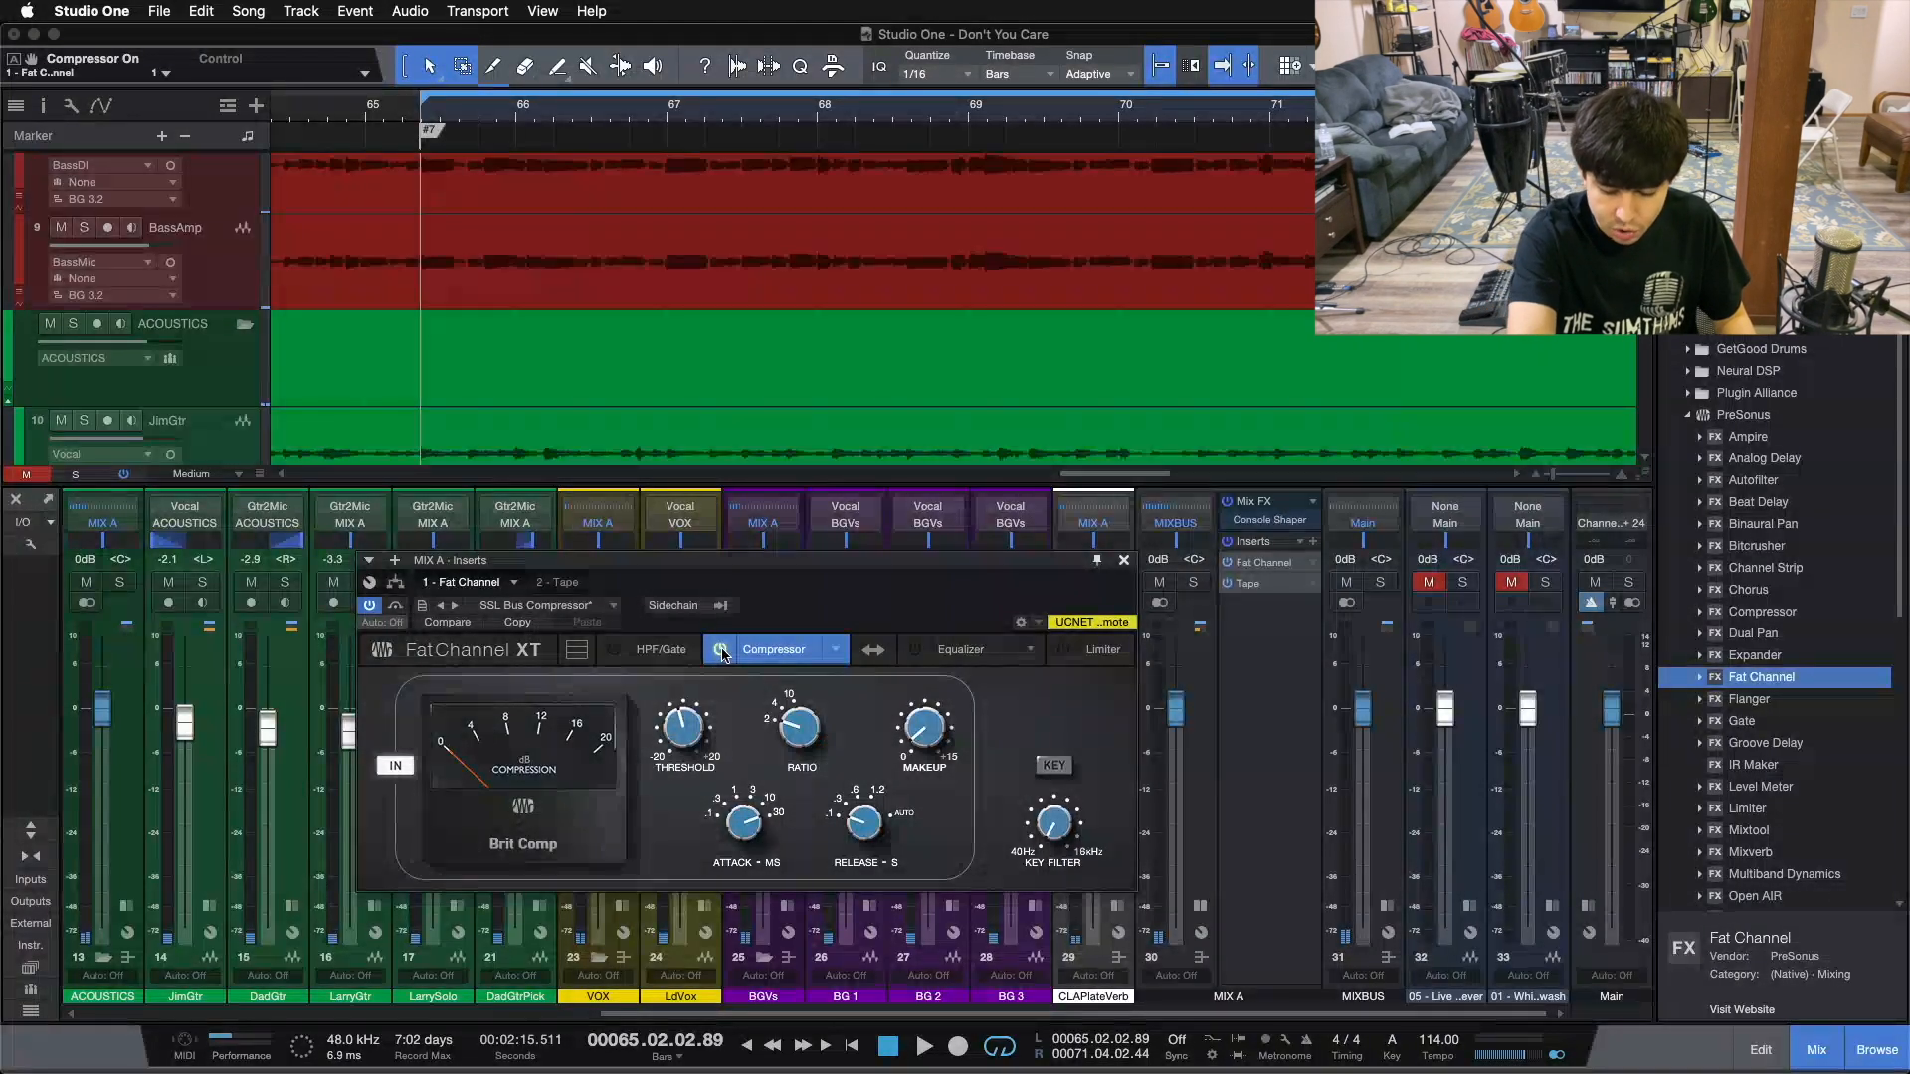
key(space)
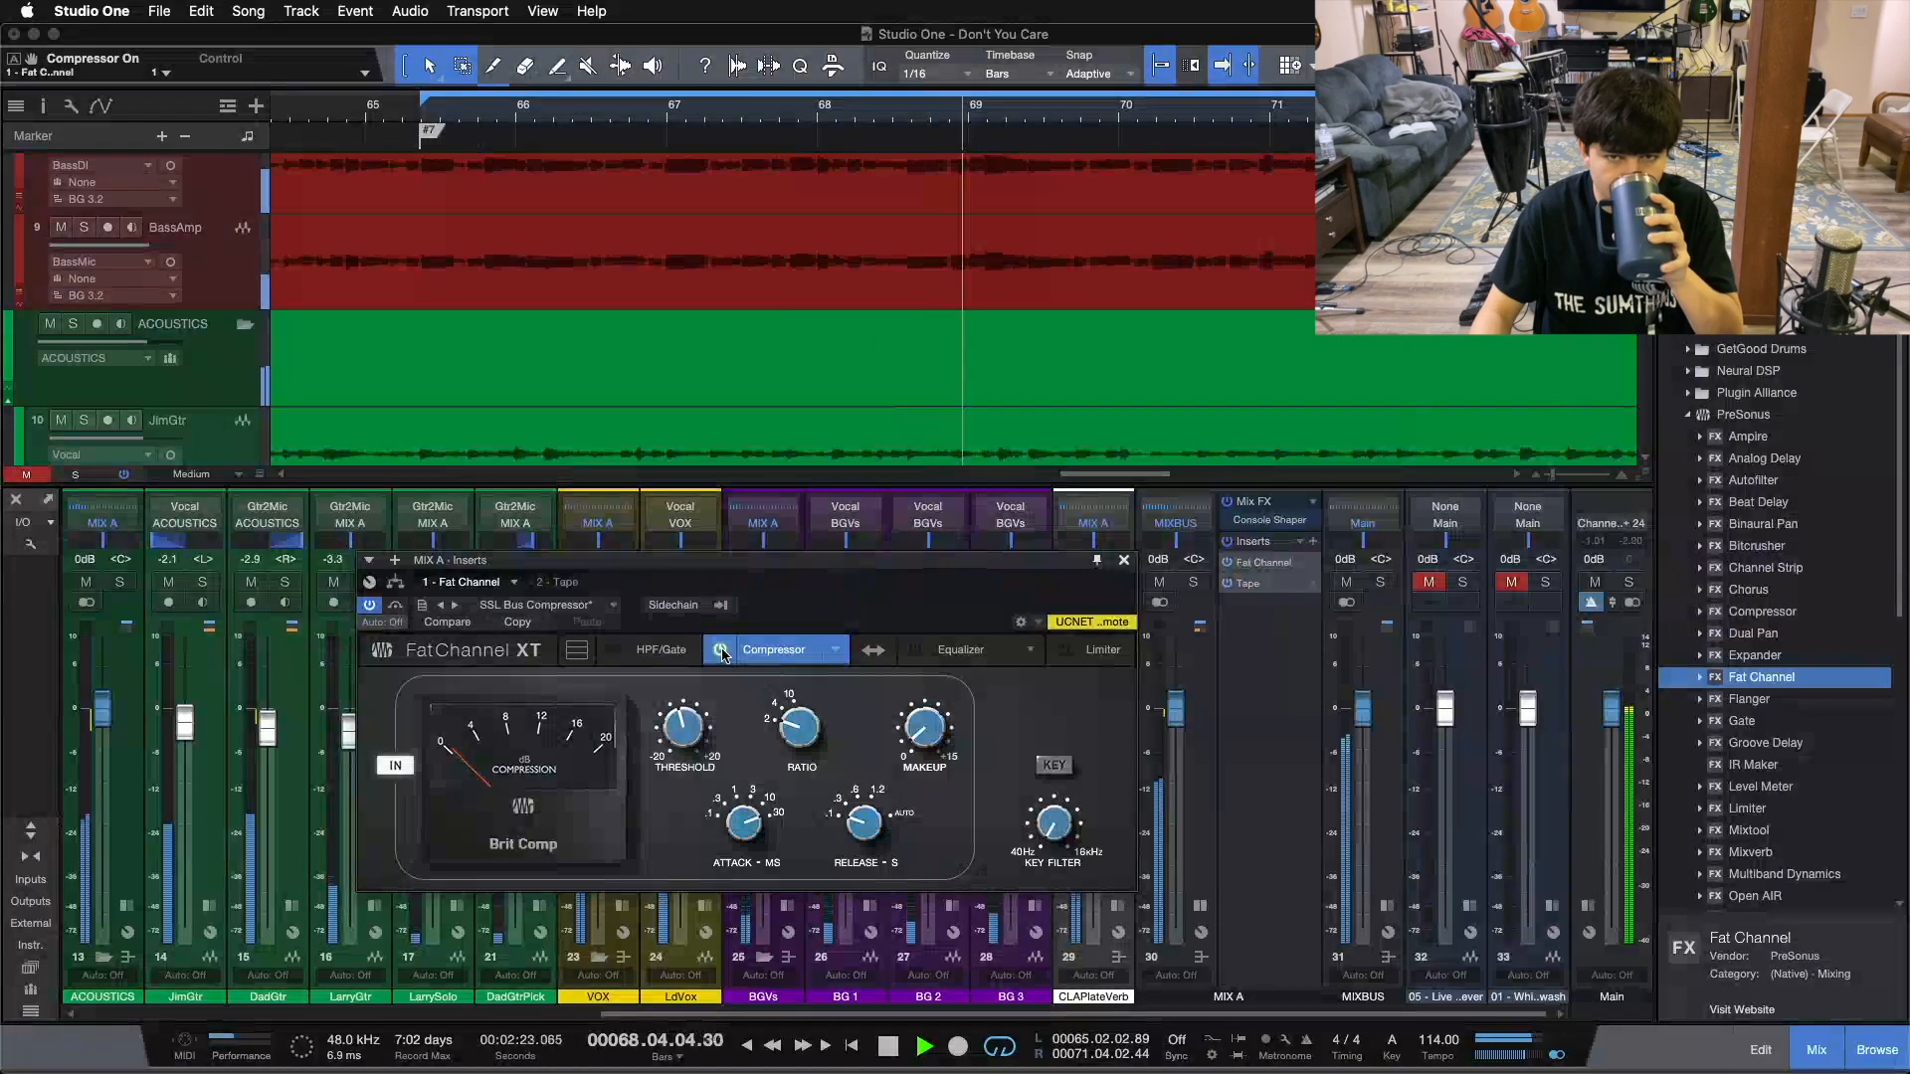
click(721, 651)
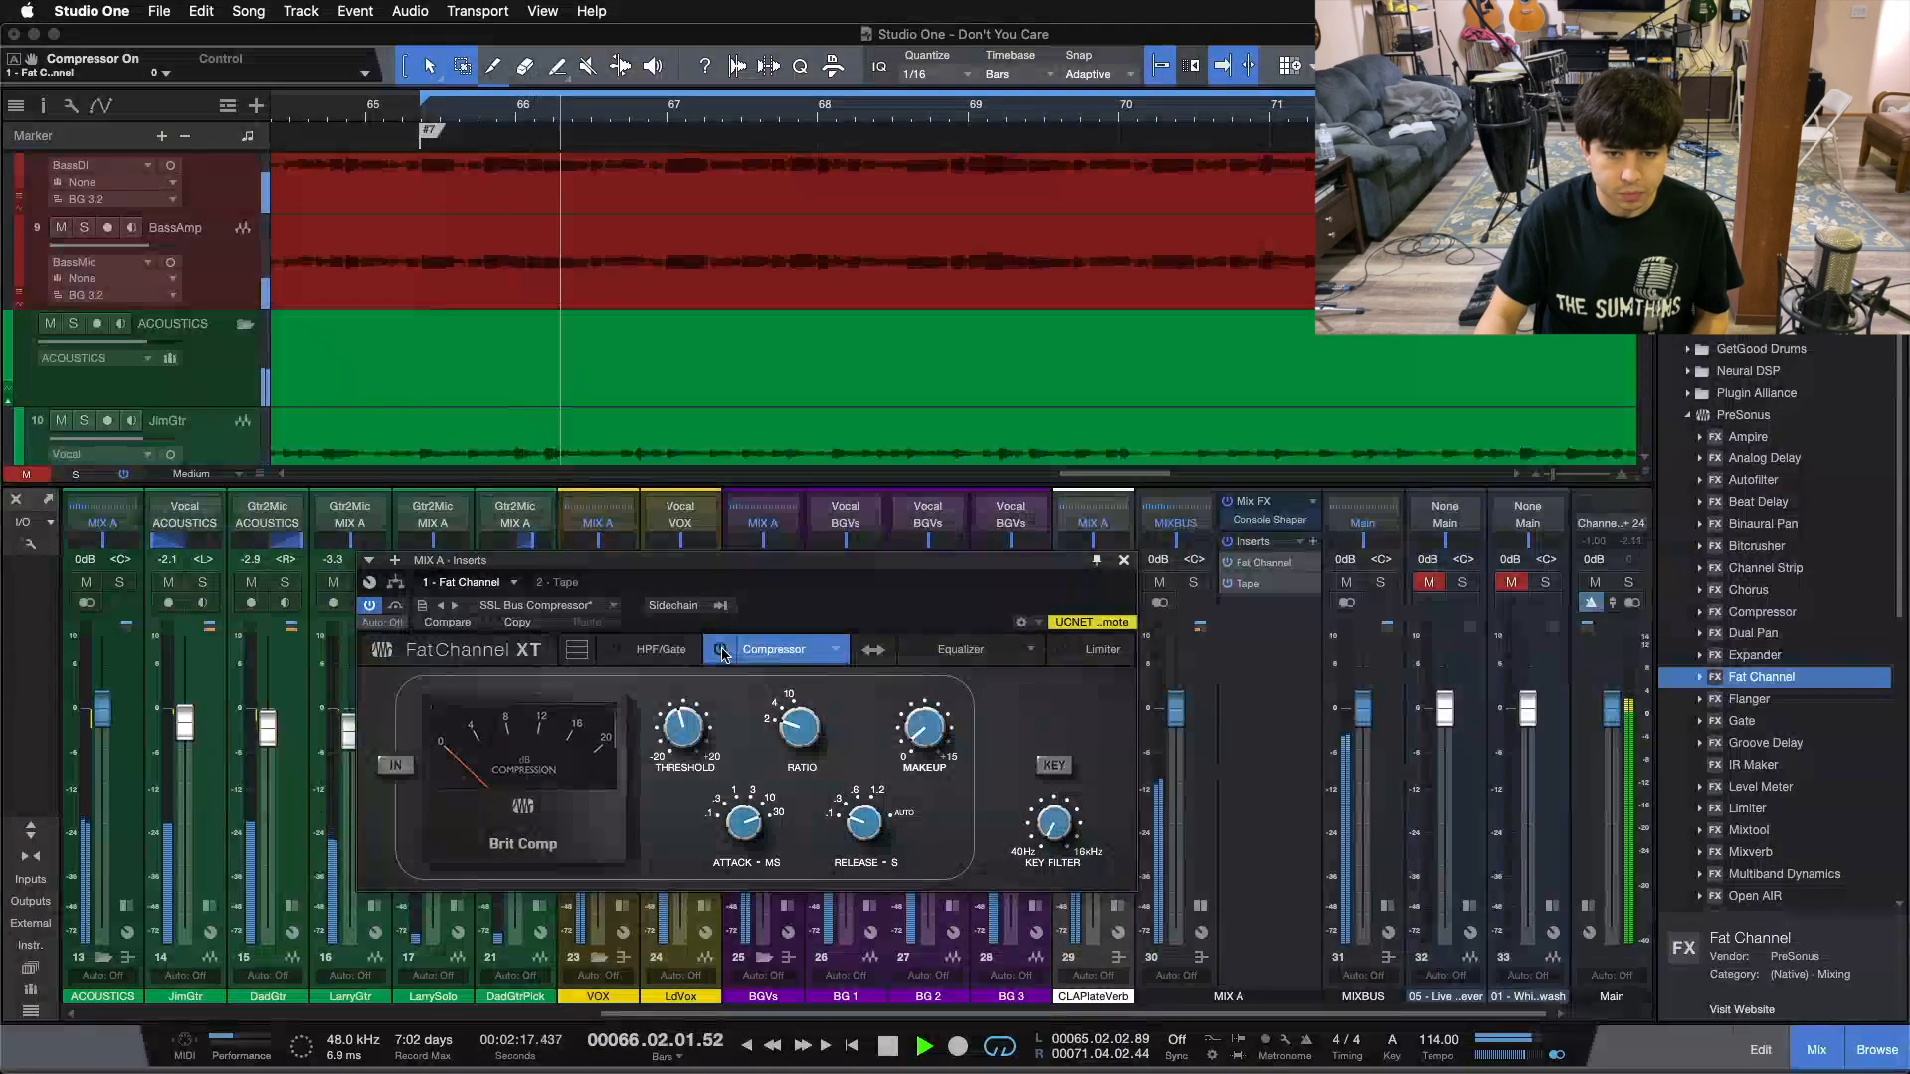
click(721, 650)
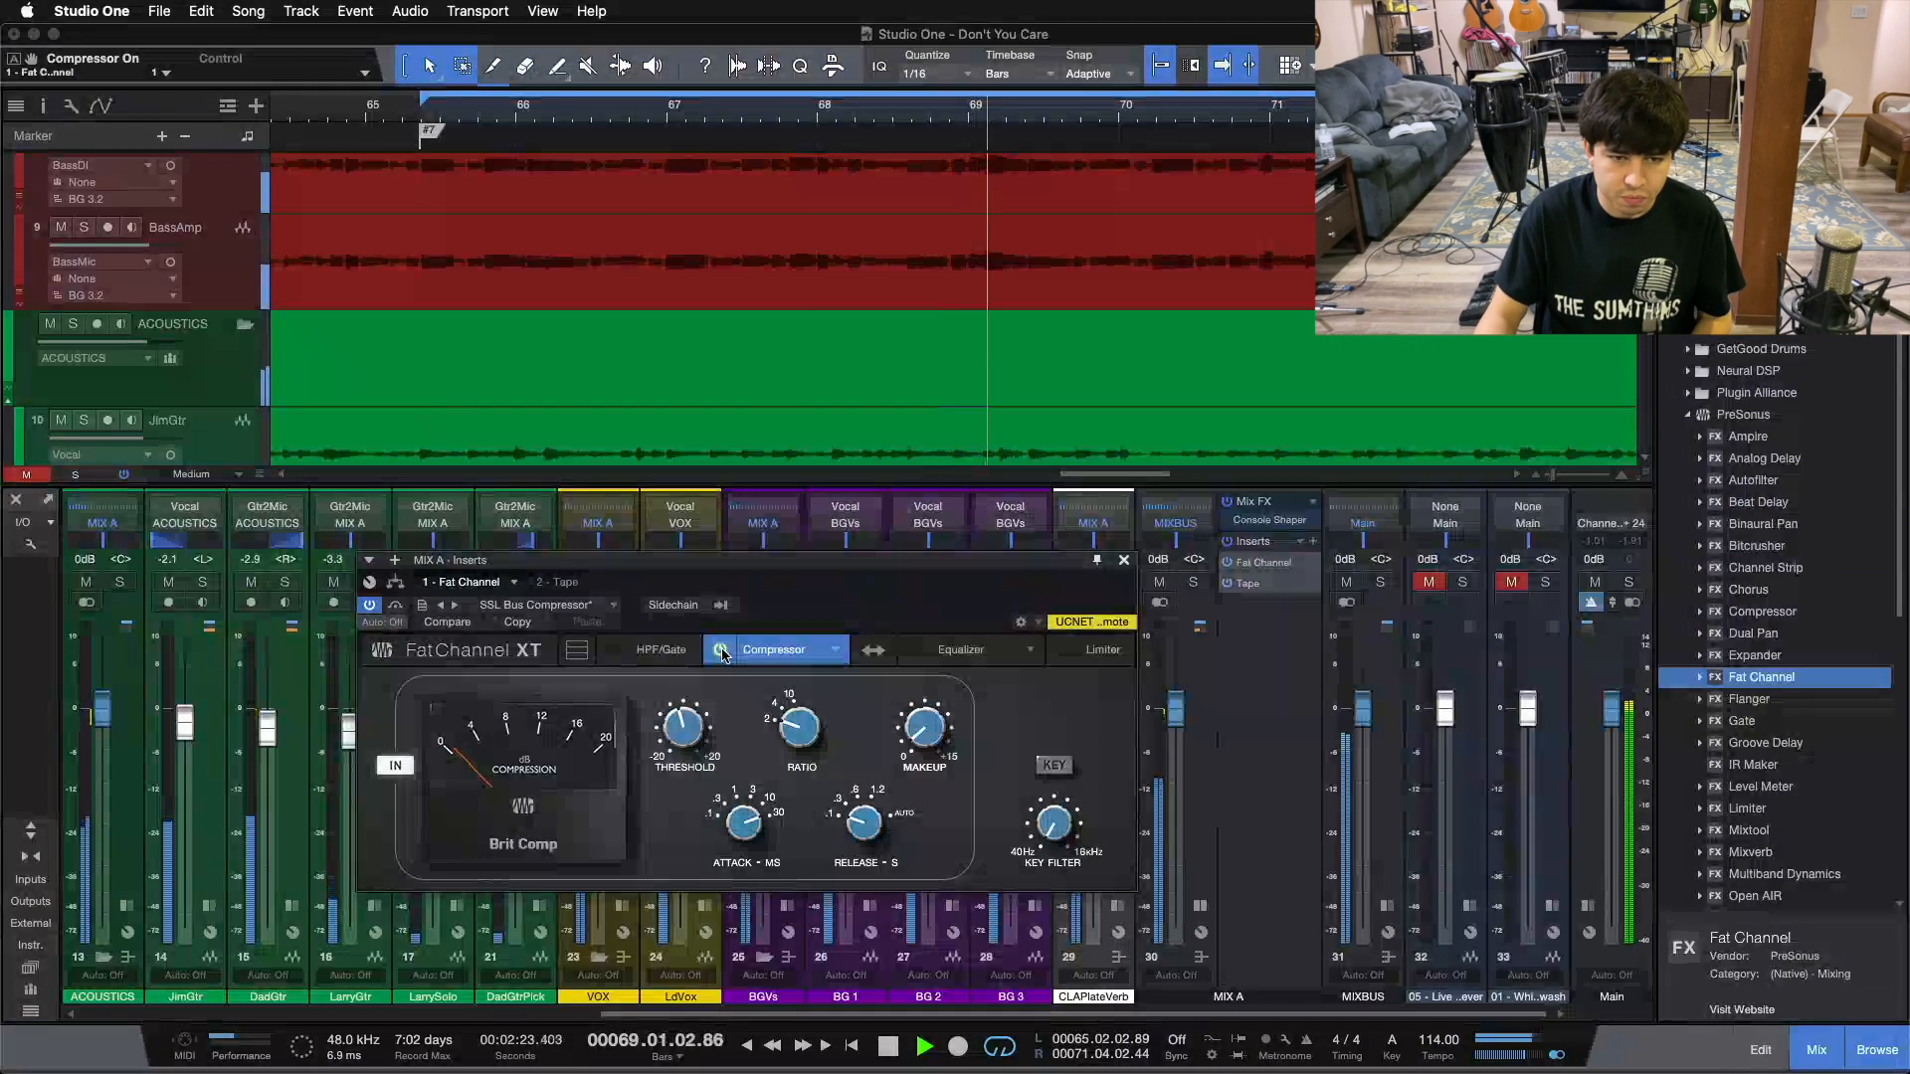
click(721, 651)
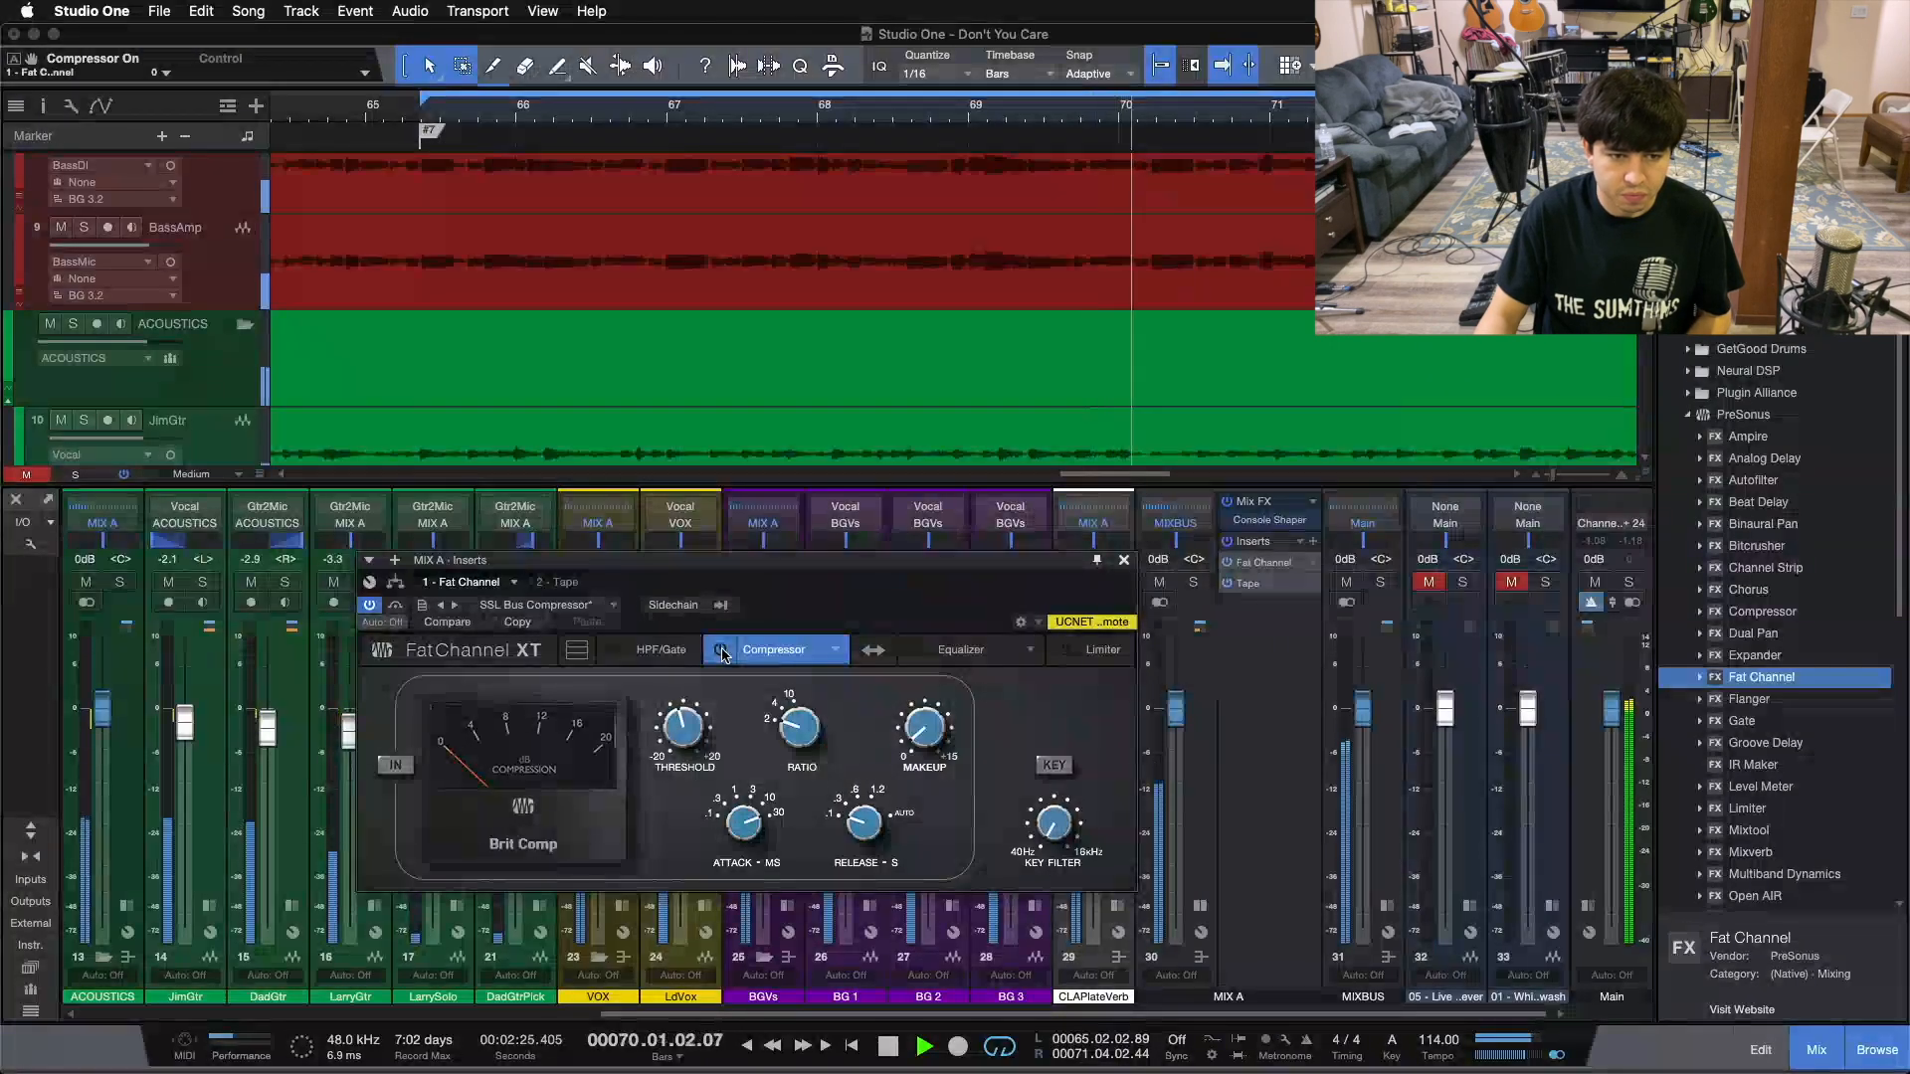
click(721, 650)
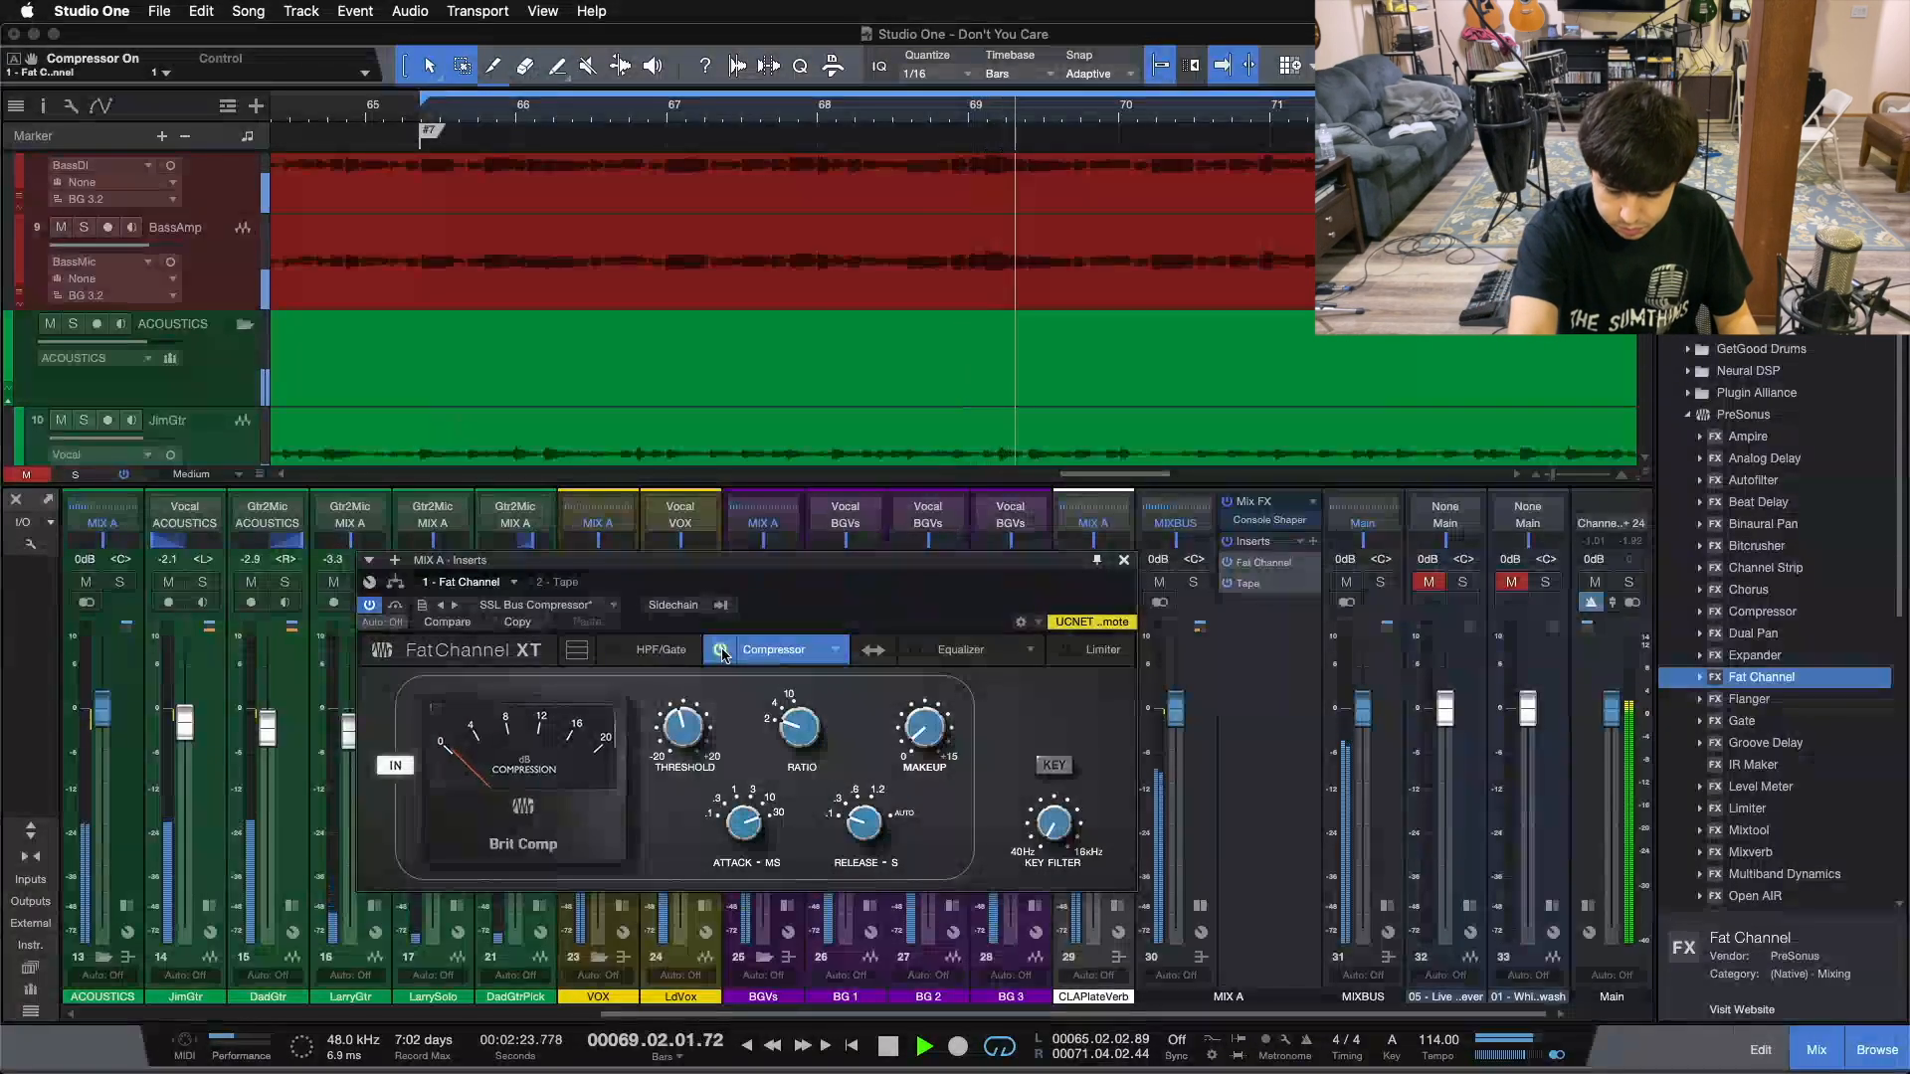
key(space)
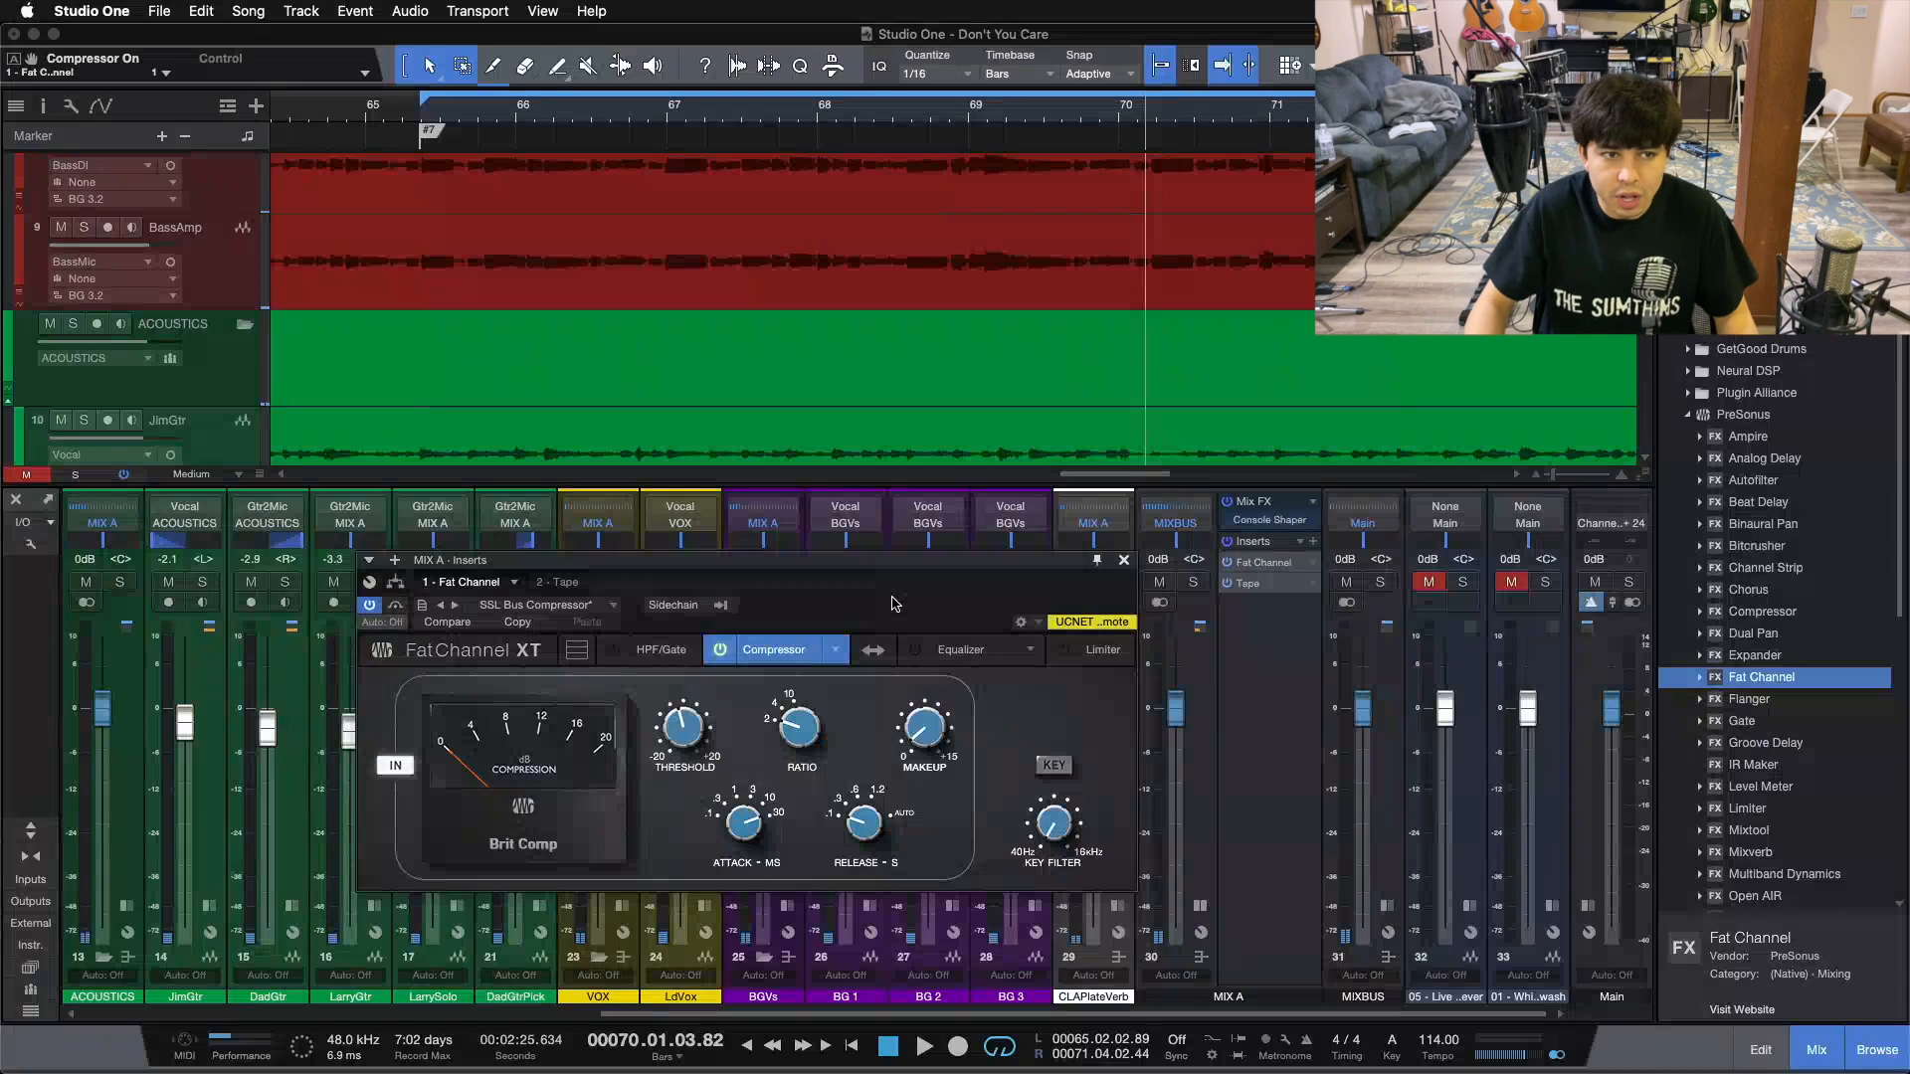
- Close MIX A's Fat Channel and open the Compressor section of the Fat Channel insert on LdVox, with its window centred over the mixer
click(1126, 561)
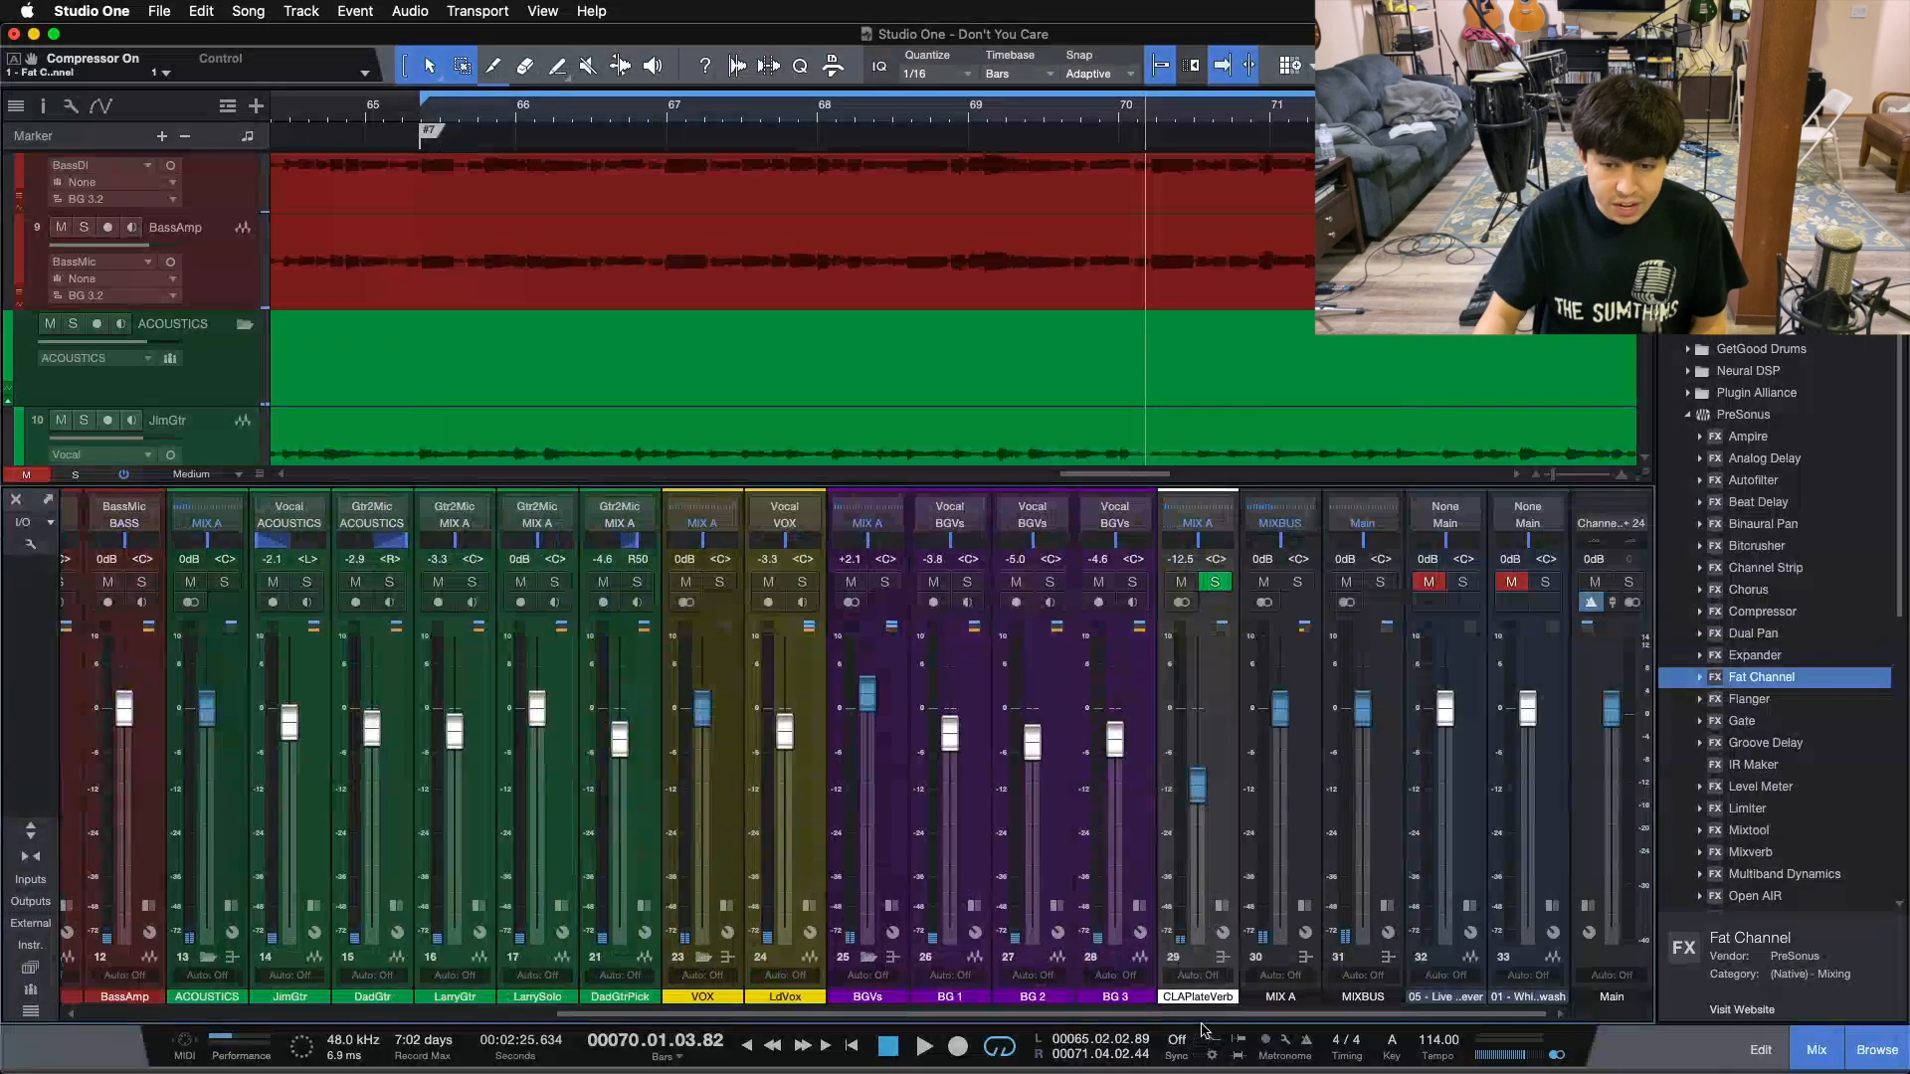
drag(1233, 1014, 473, 1002)
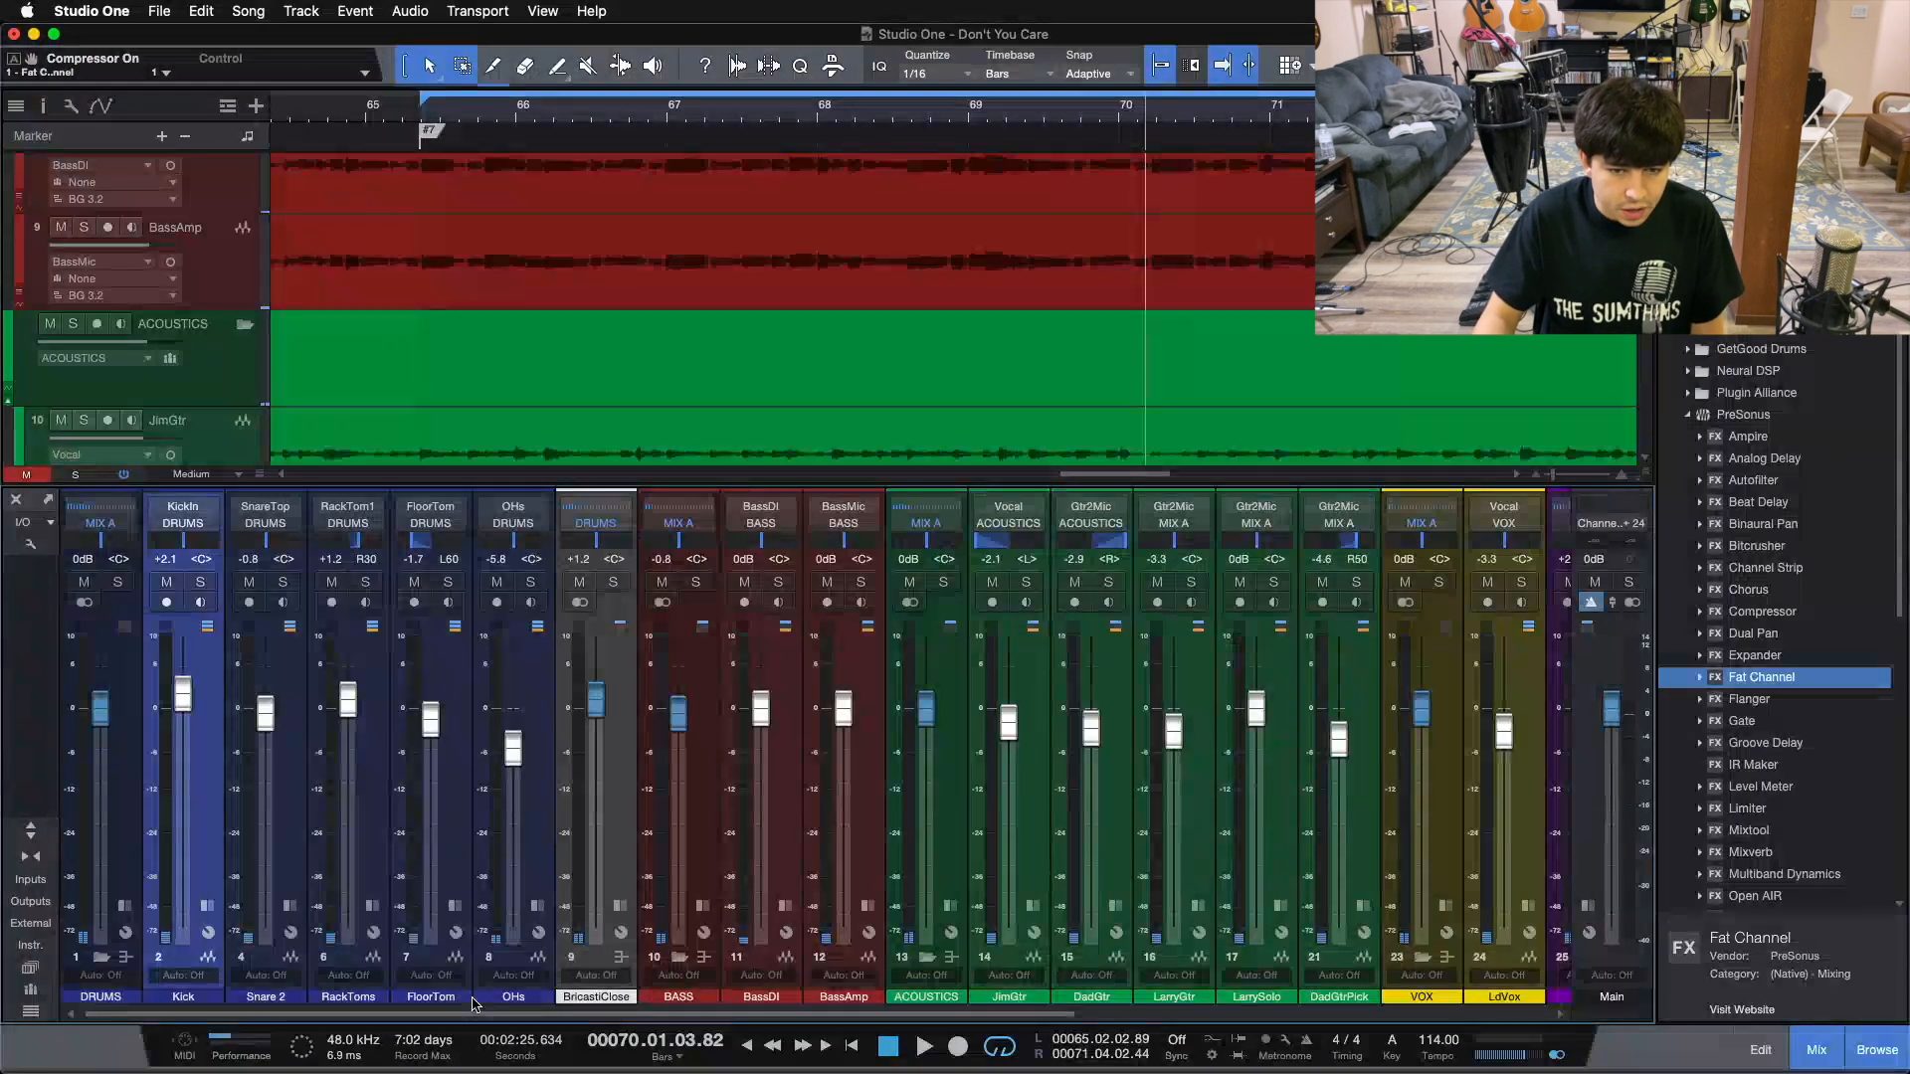
drag(489, 1010, 907, 1011)
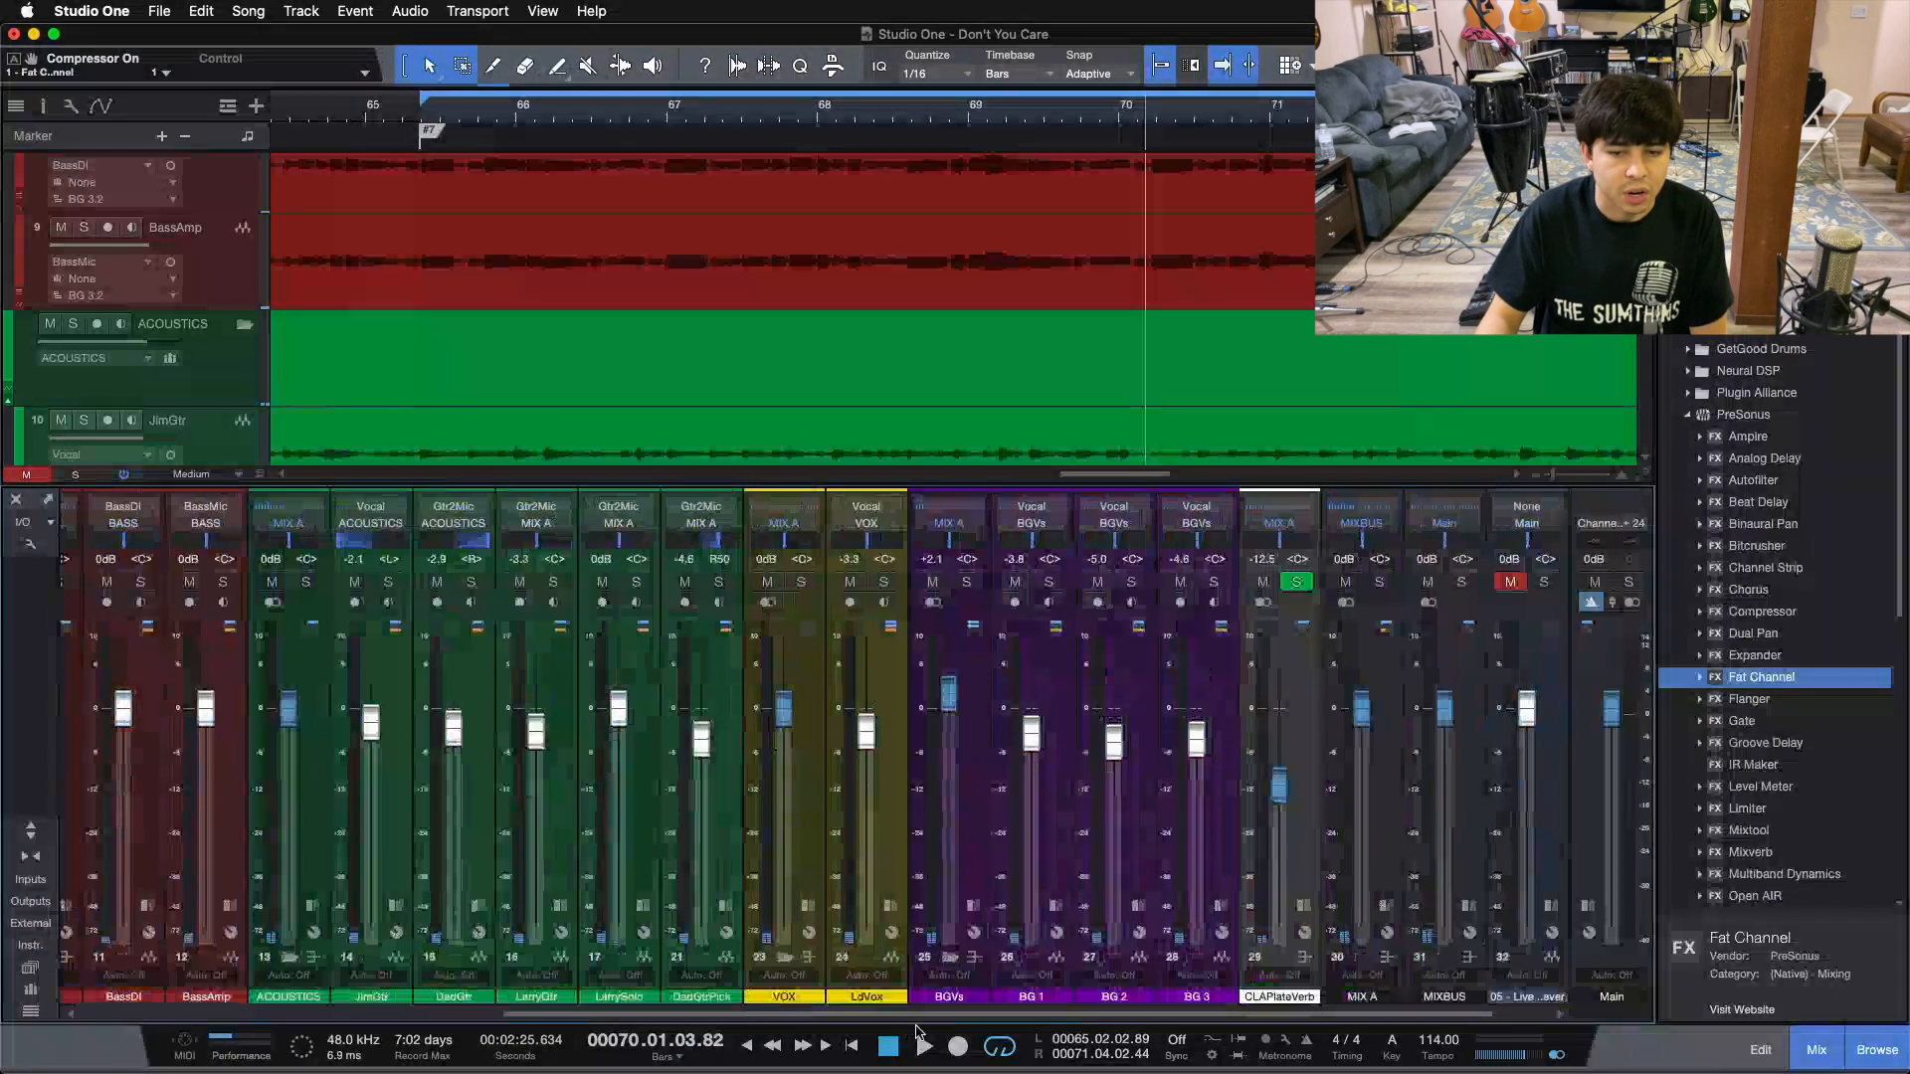
click(891, 911)
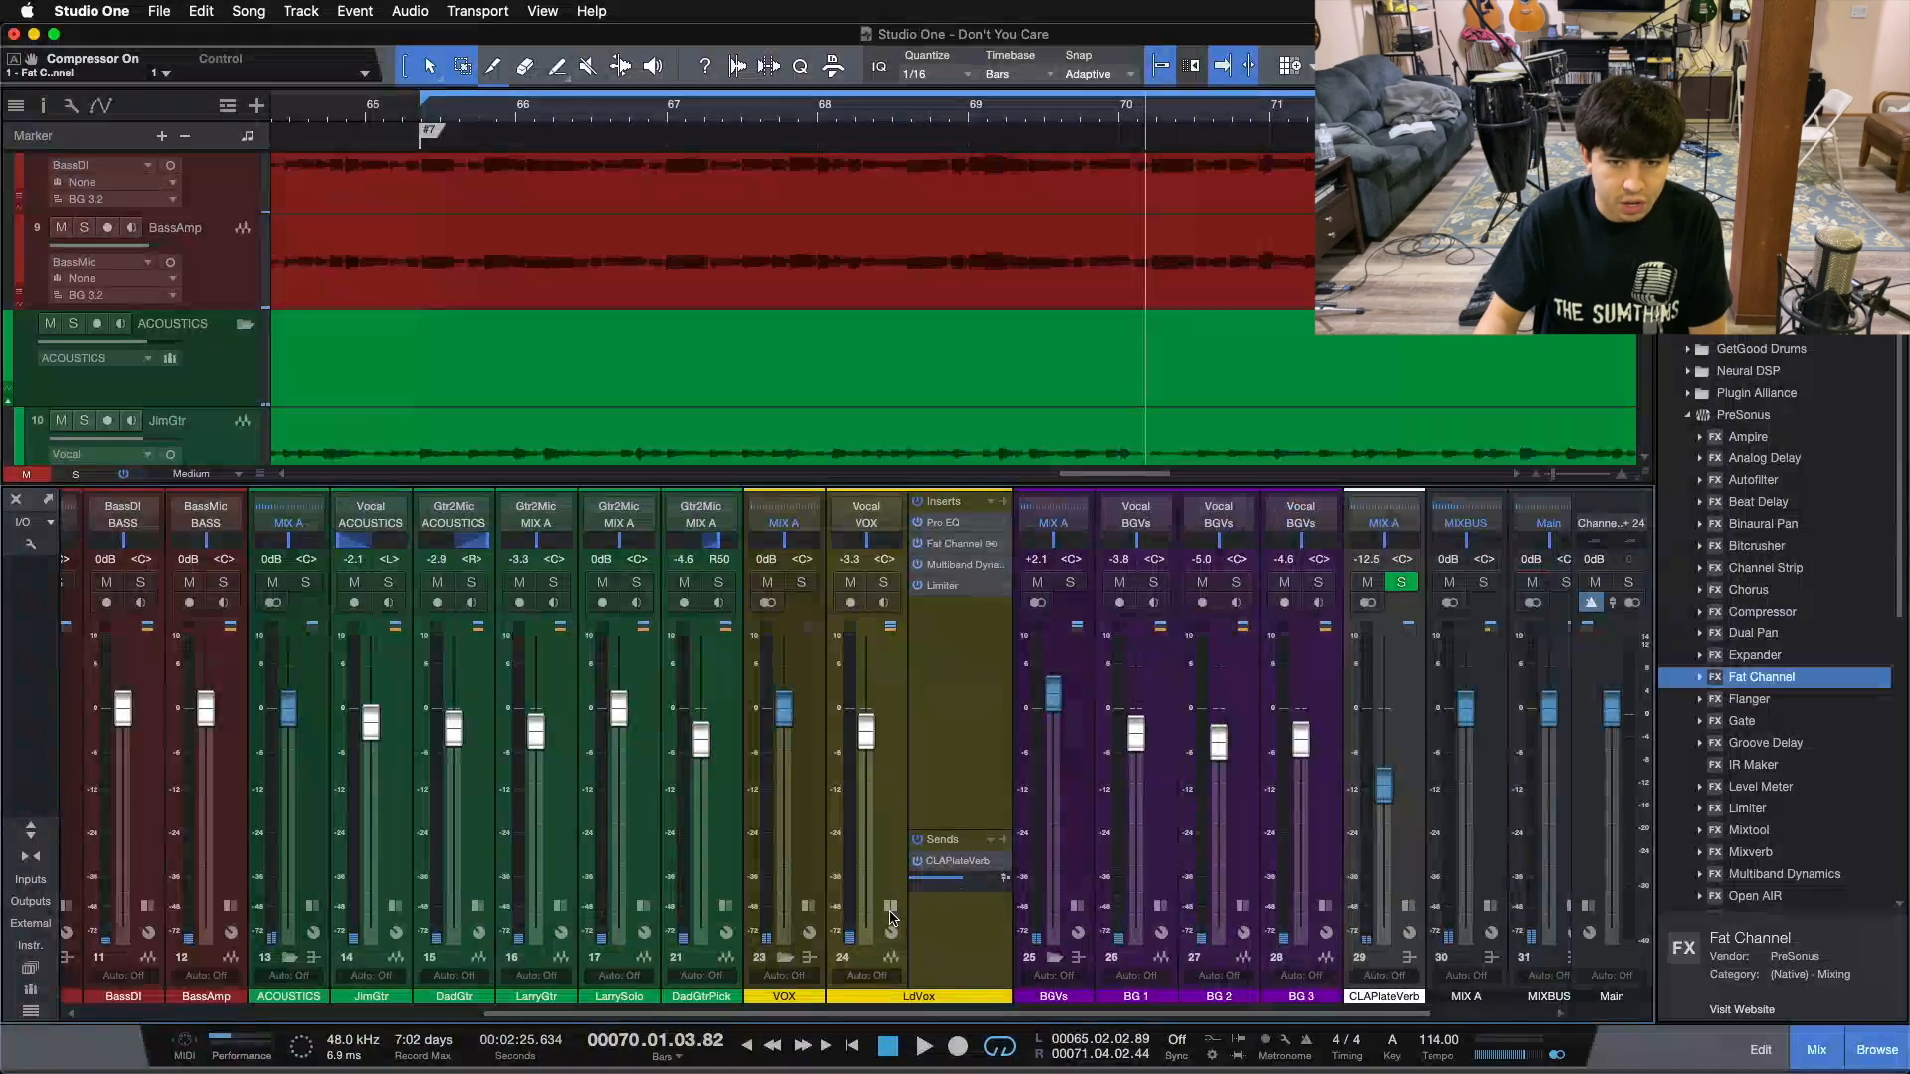
double_click(970, 548)
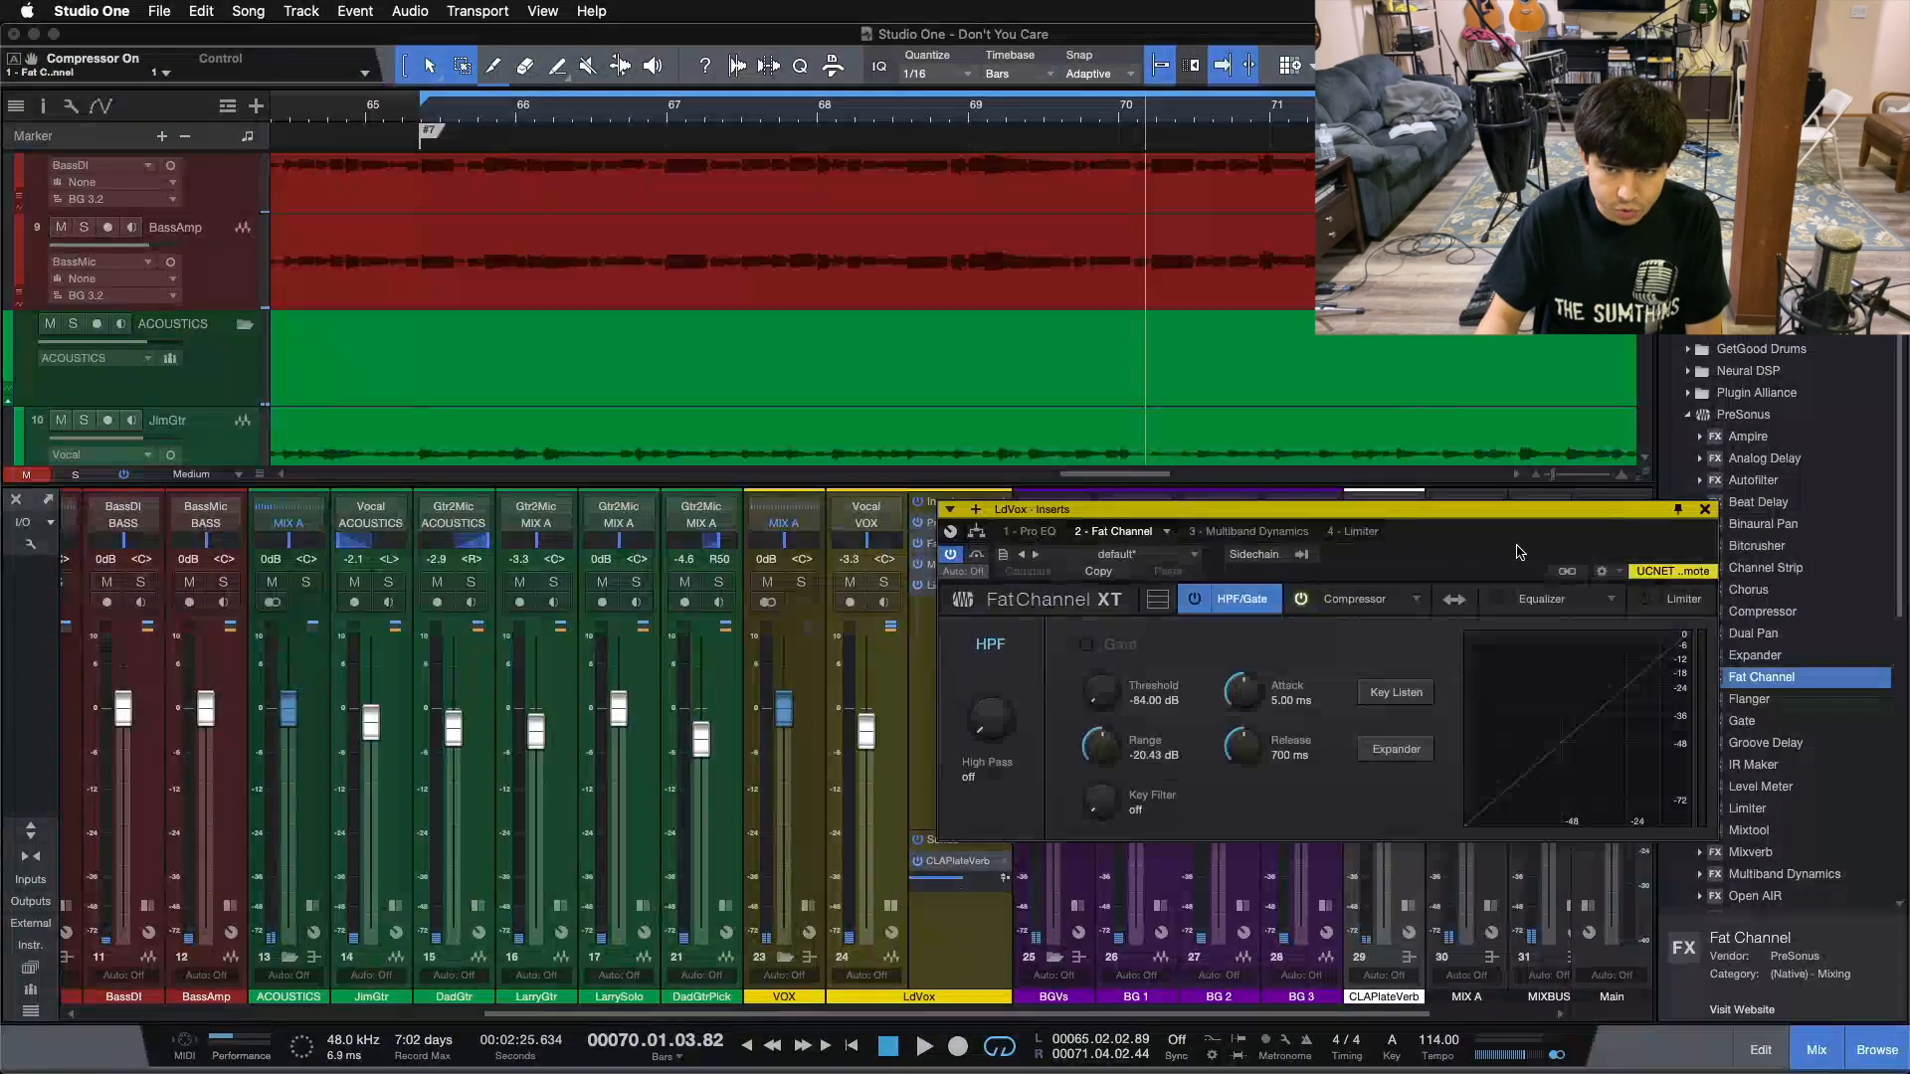
drag(1373, 493, 881, 554)
click(879, 637)
drag(961, 617, 1001, 651)
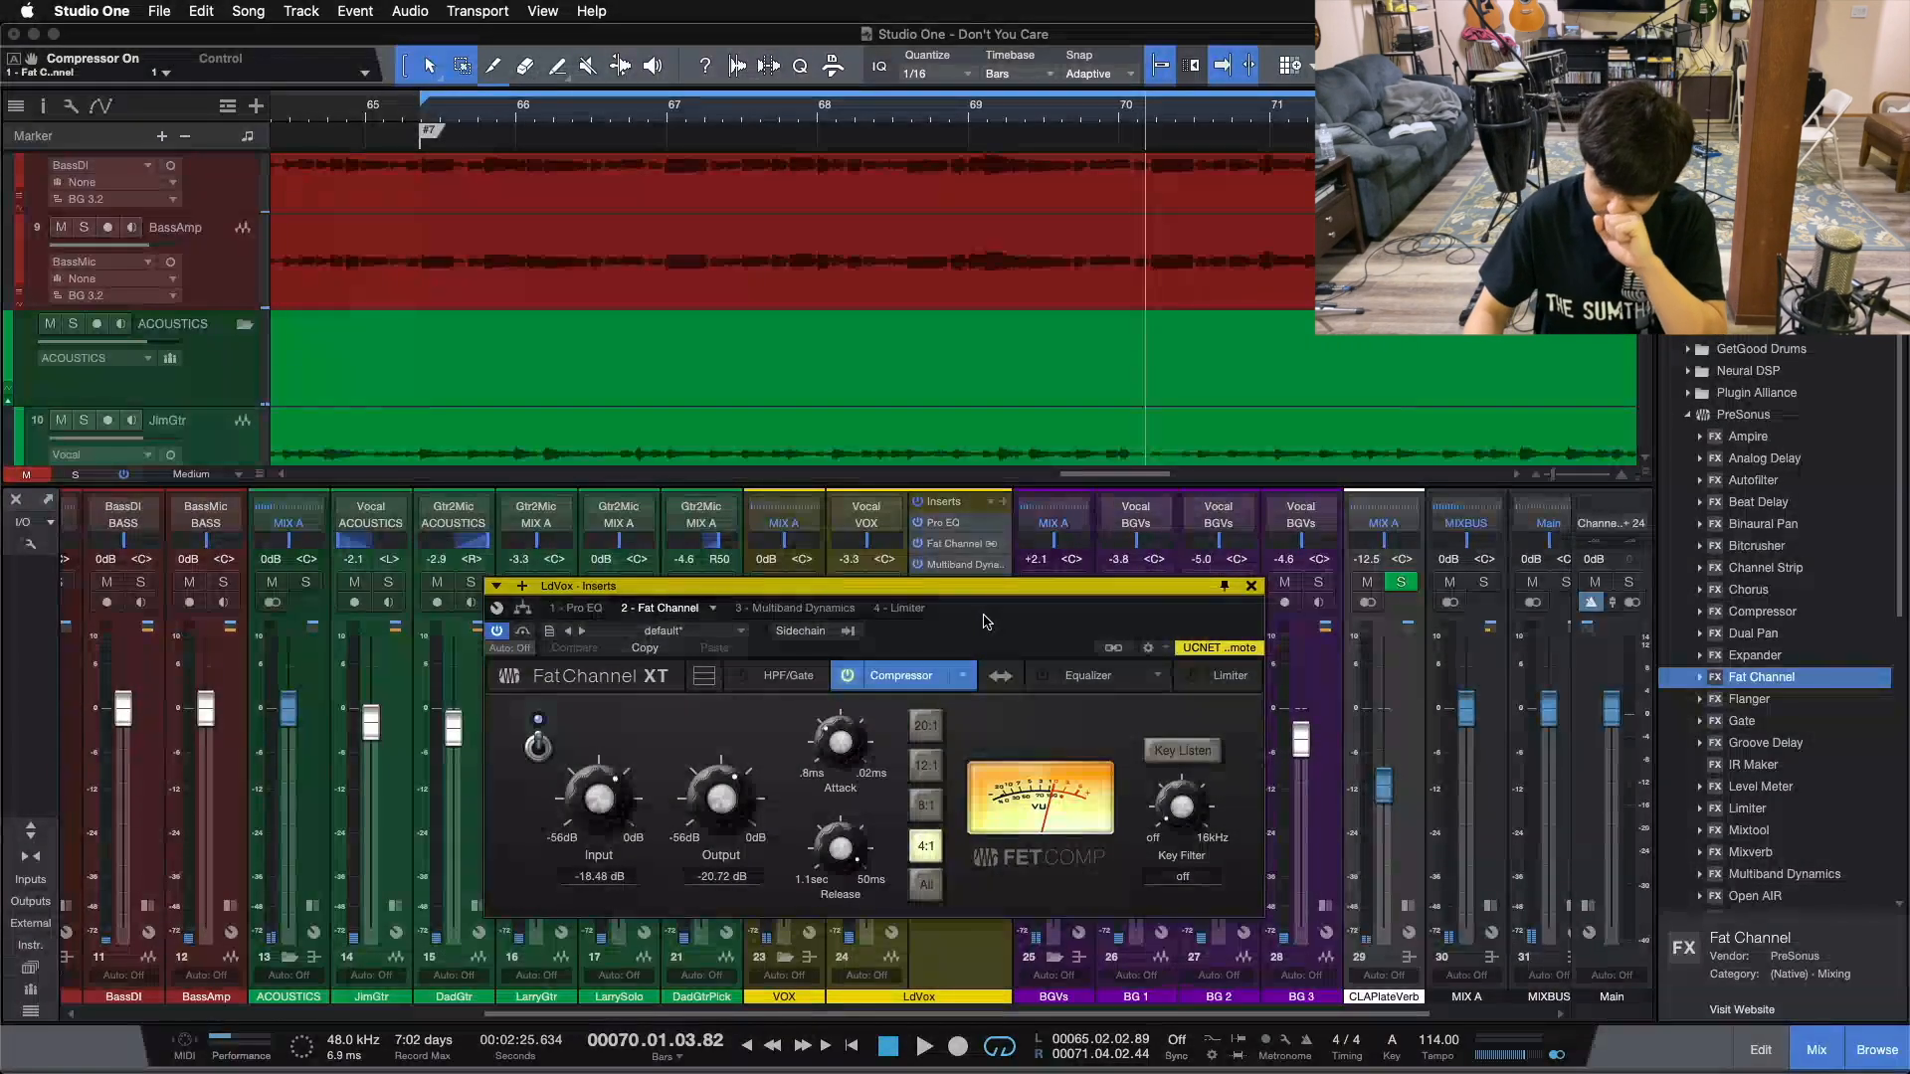
- Open the Compressor section of the Fat Channel insert on the BASS bus, with the plug-in window raised above the channel labels
drag(985, 622, 981, 499)
drag(752, 1016, 651, 1021)
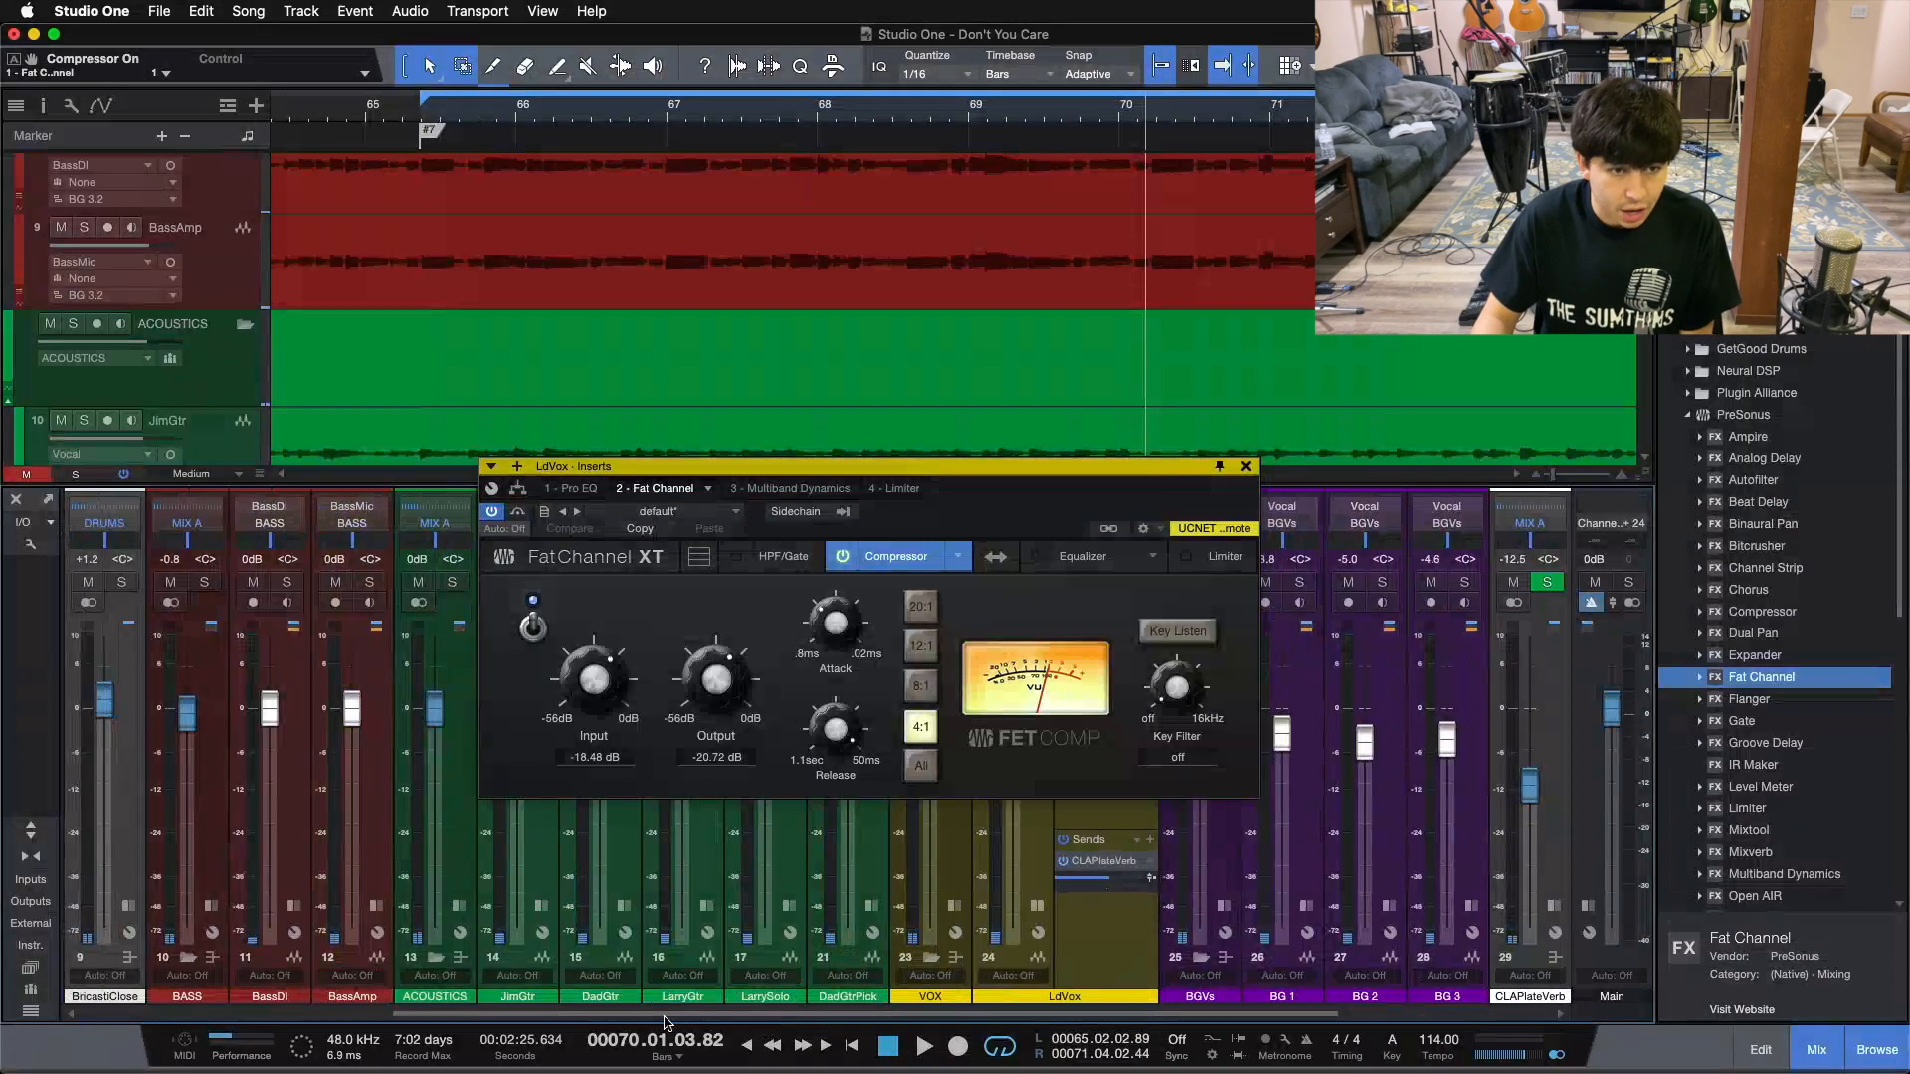
click(210, 905)
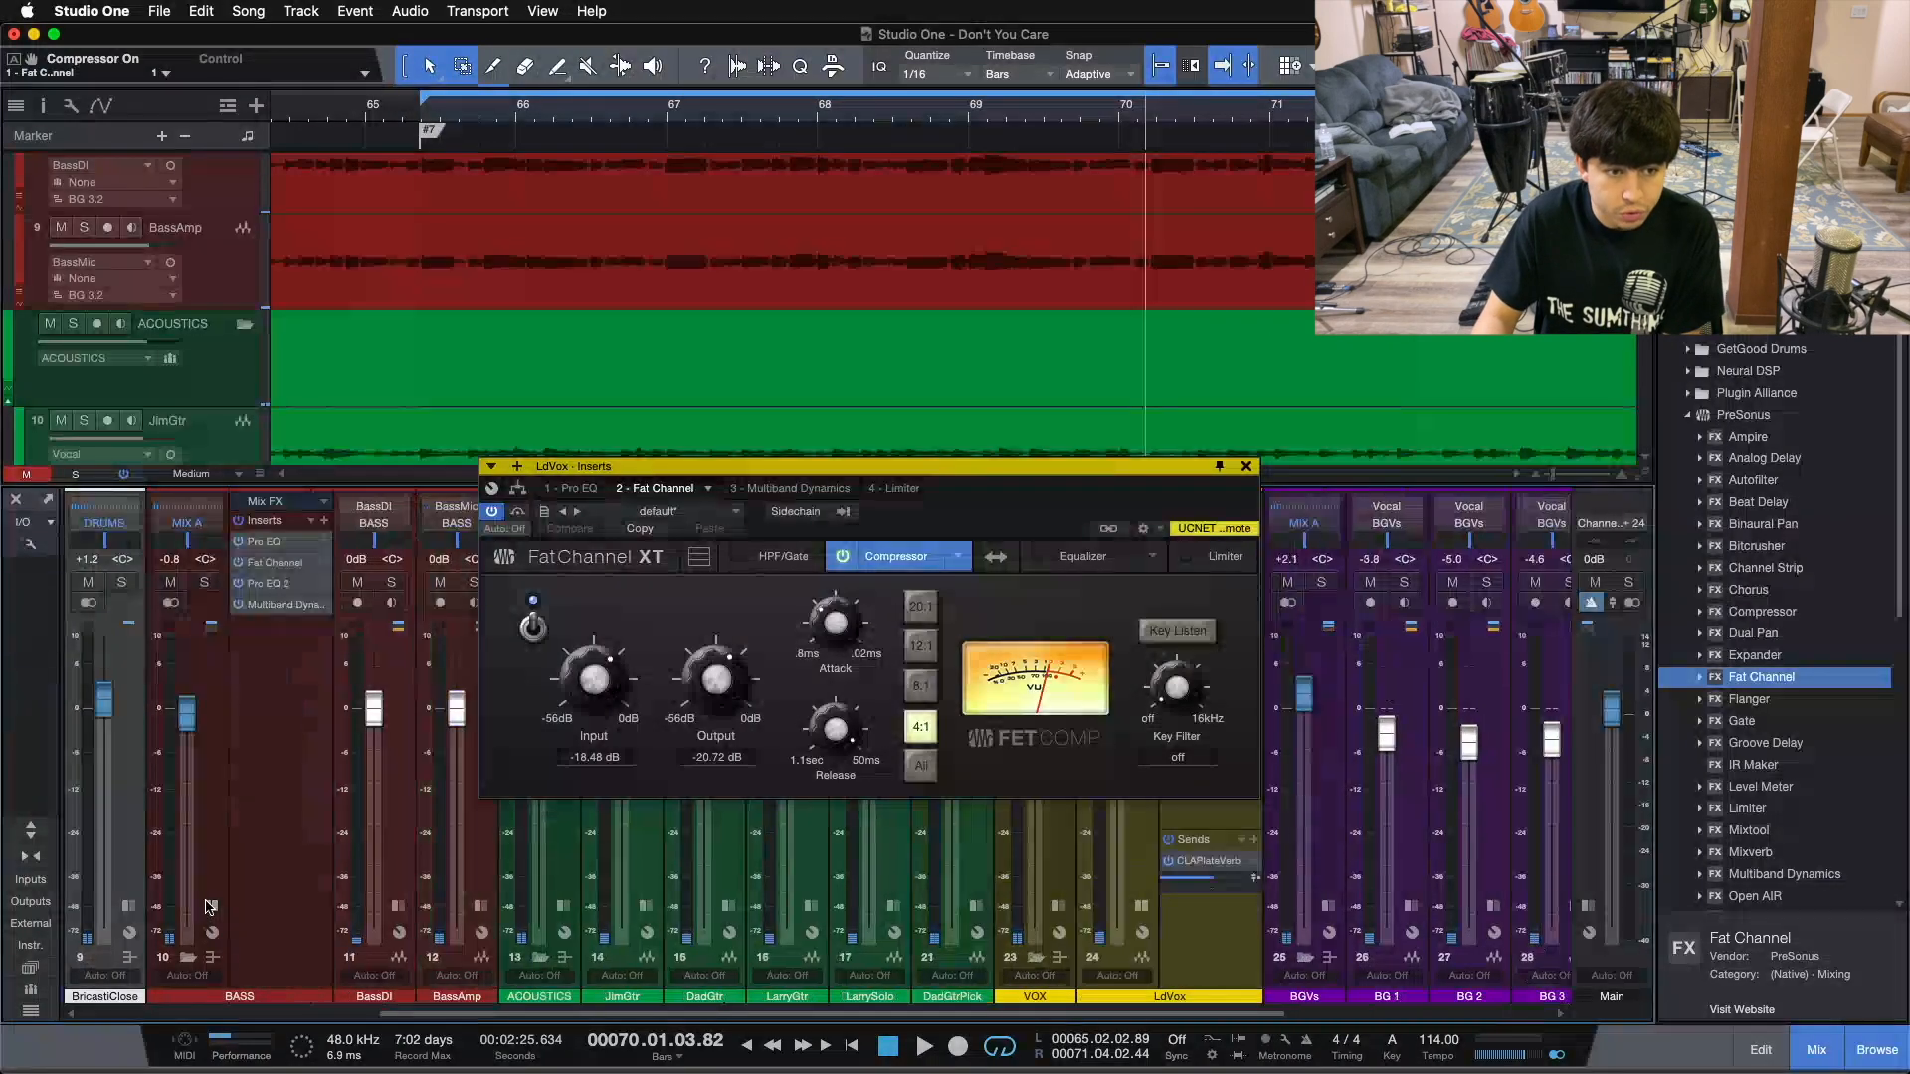
click(267, 562)
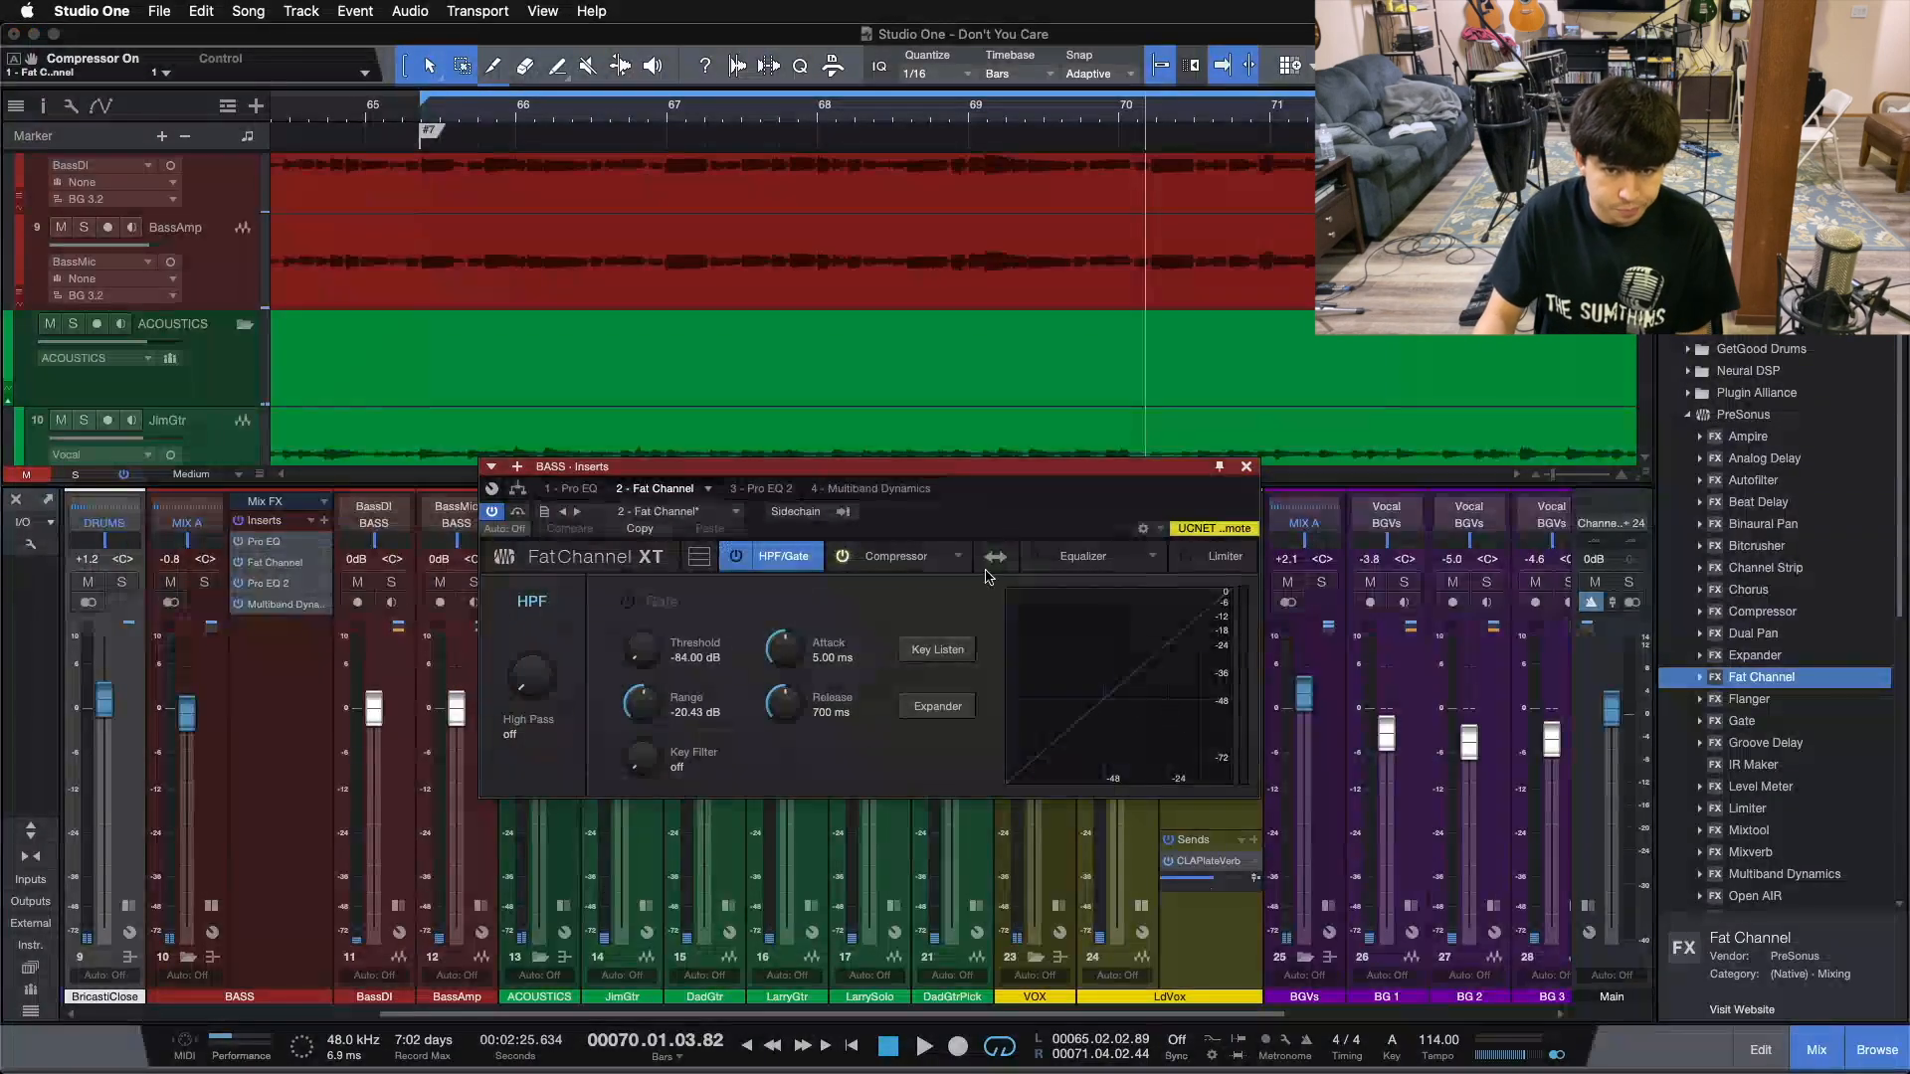
click(897, 555)
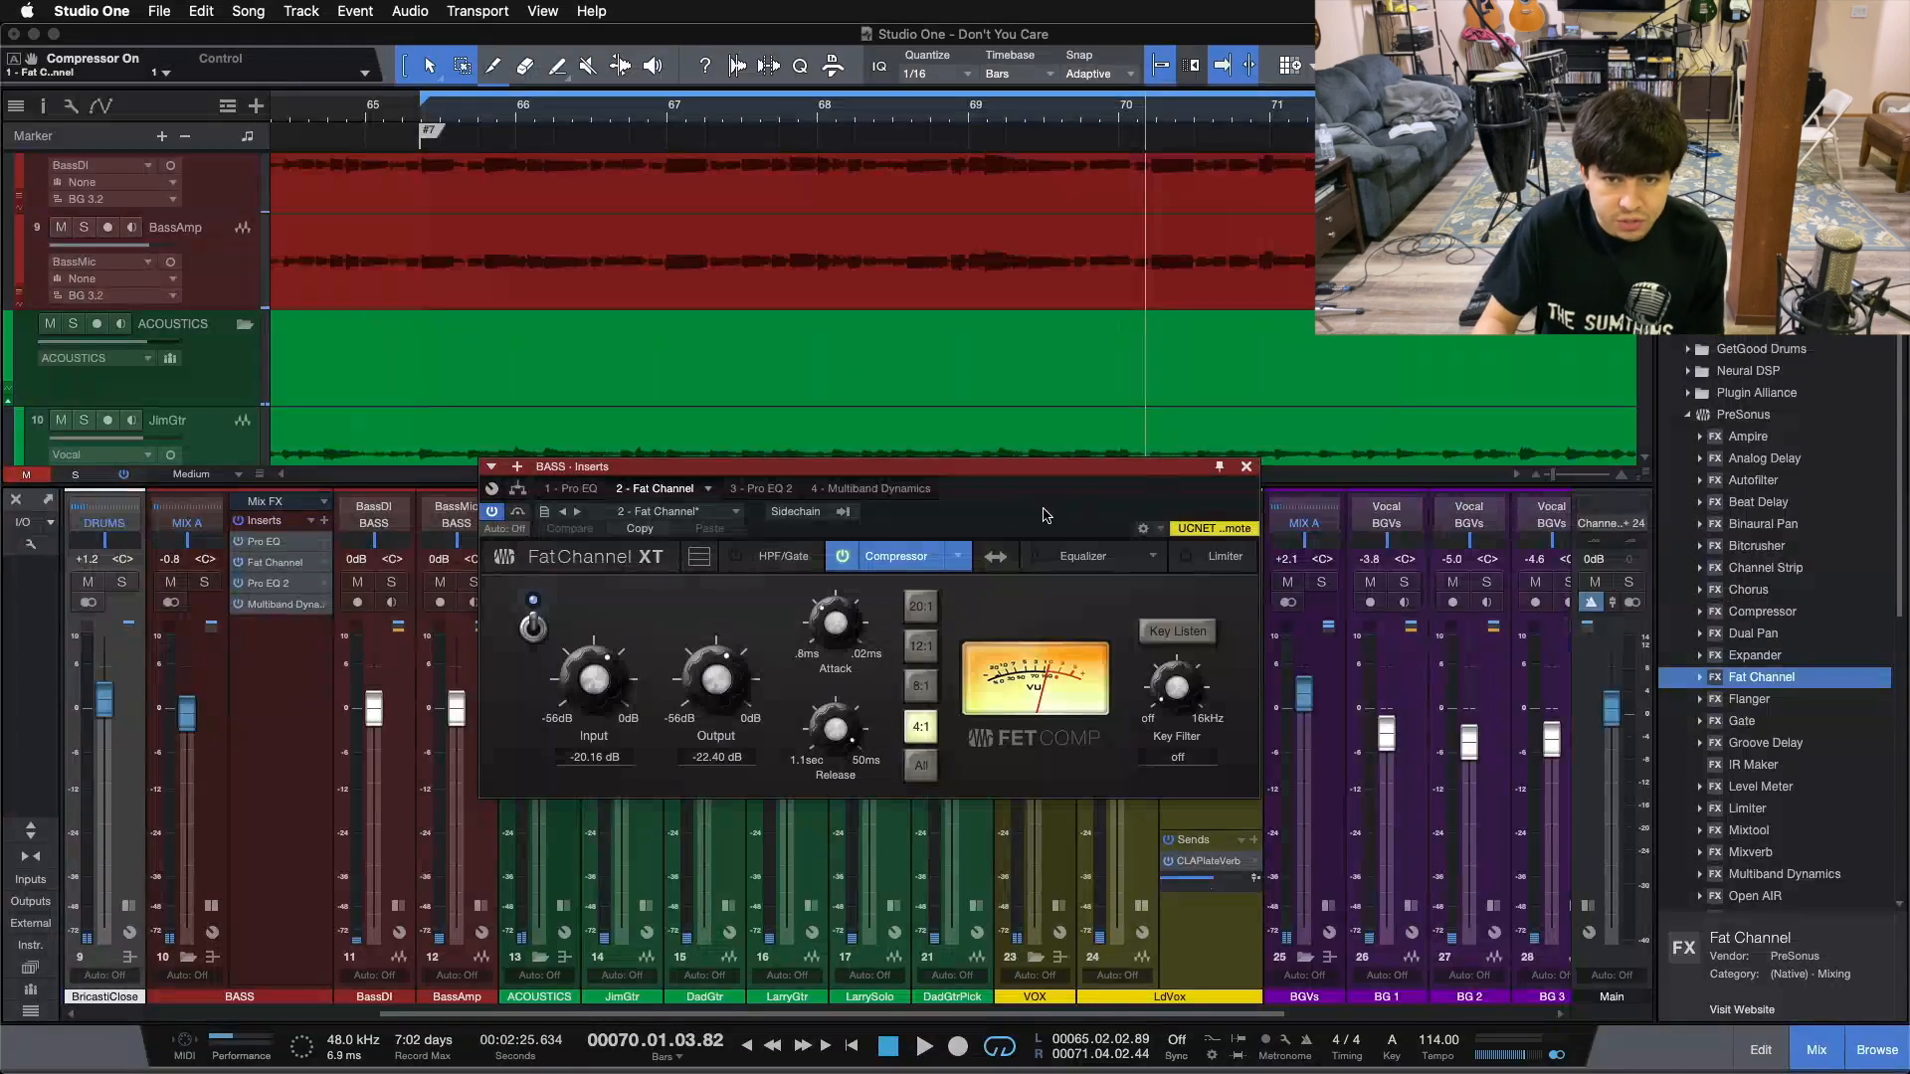
- Browse the compressor models available in the BASS Fat Channel and return to the FET compressor's controls without choosing another model
click(961, 556)
scroll(1102, 689, down, 2)
click(875, 766)
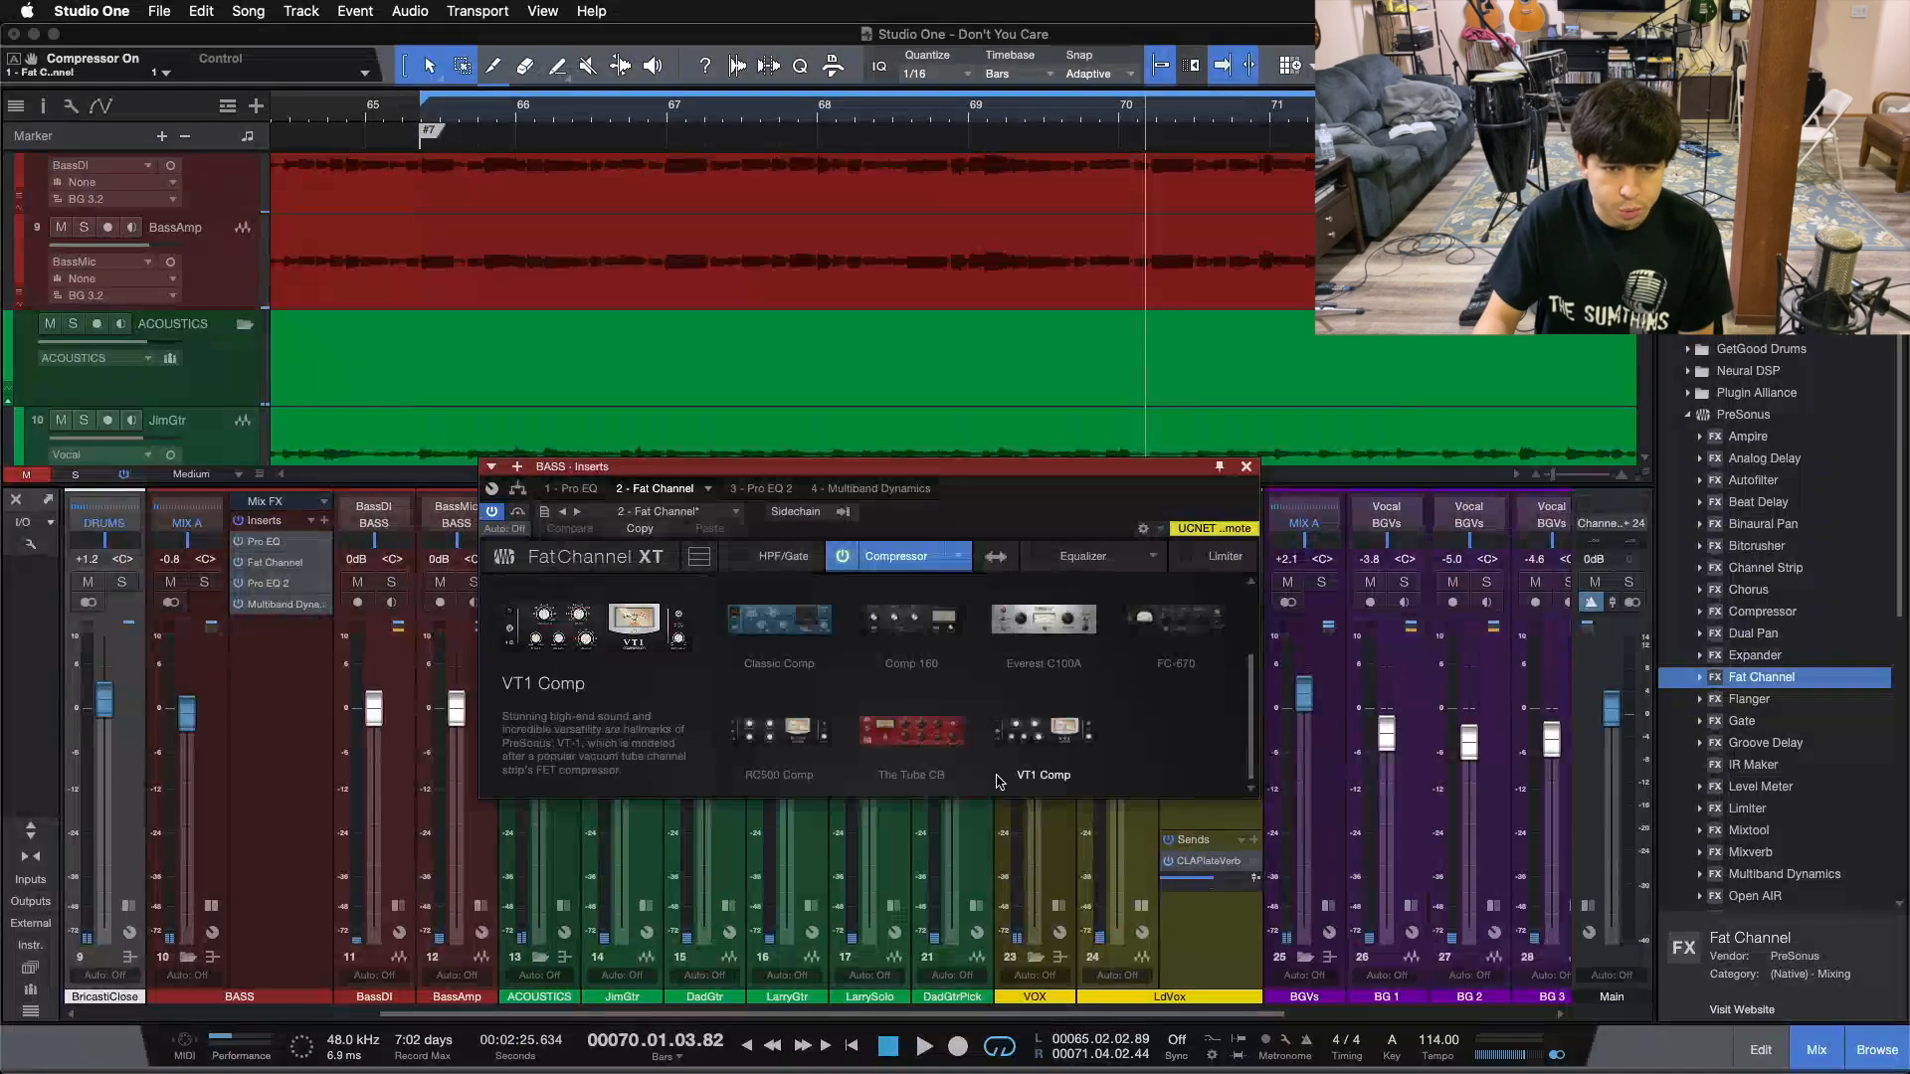
scroll(931, 672, up, 1)
scroll(933, 672, up, 2)
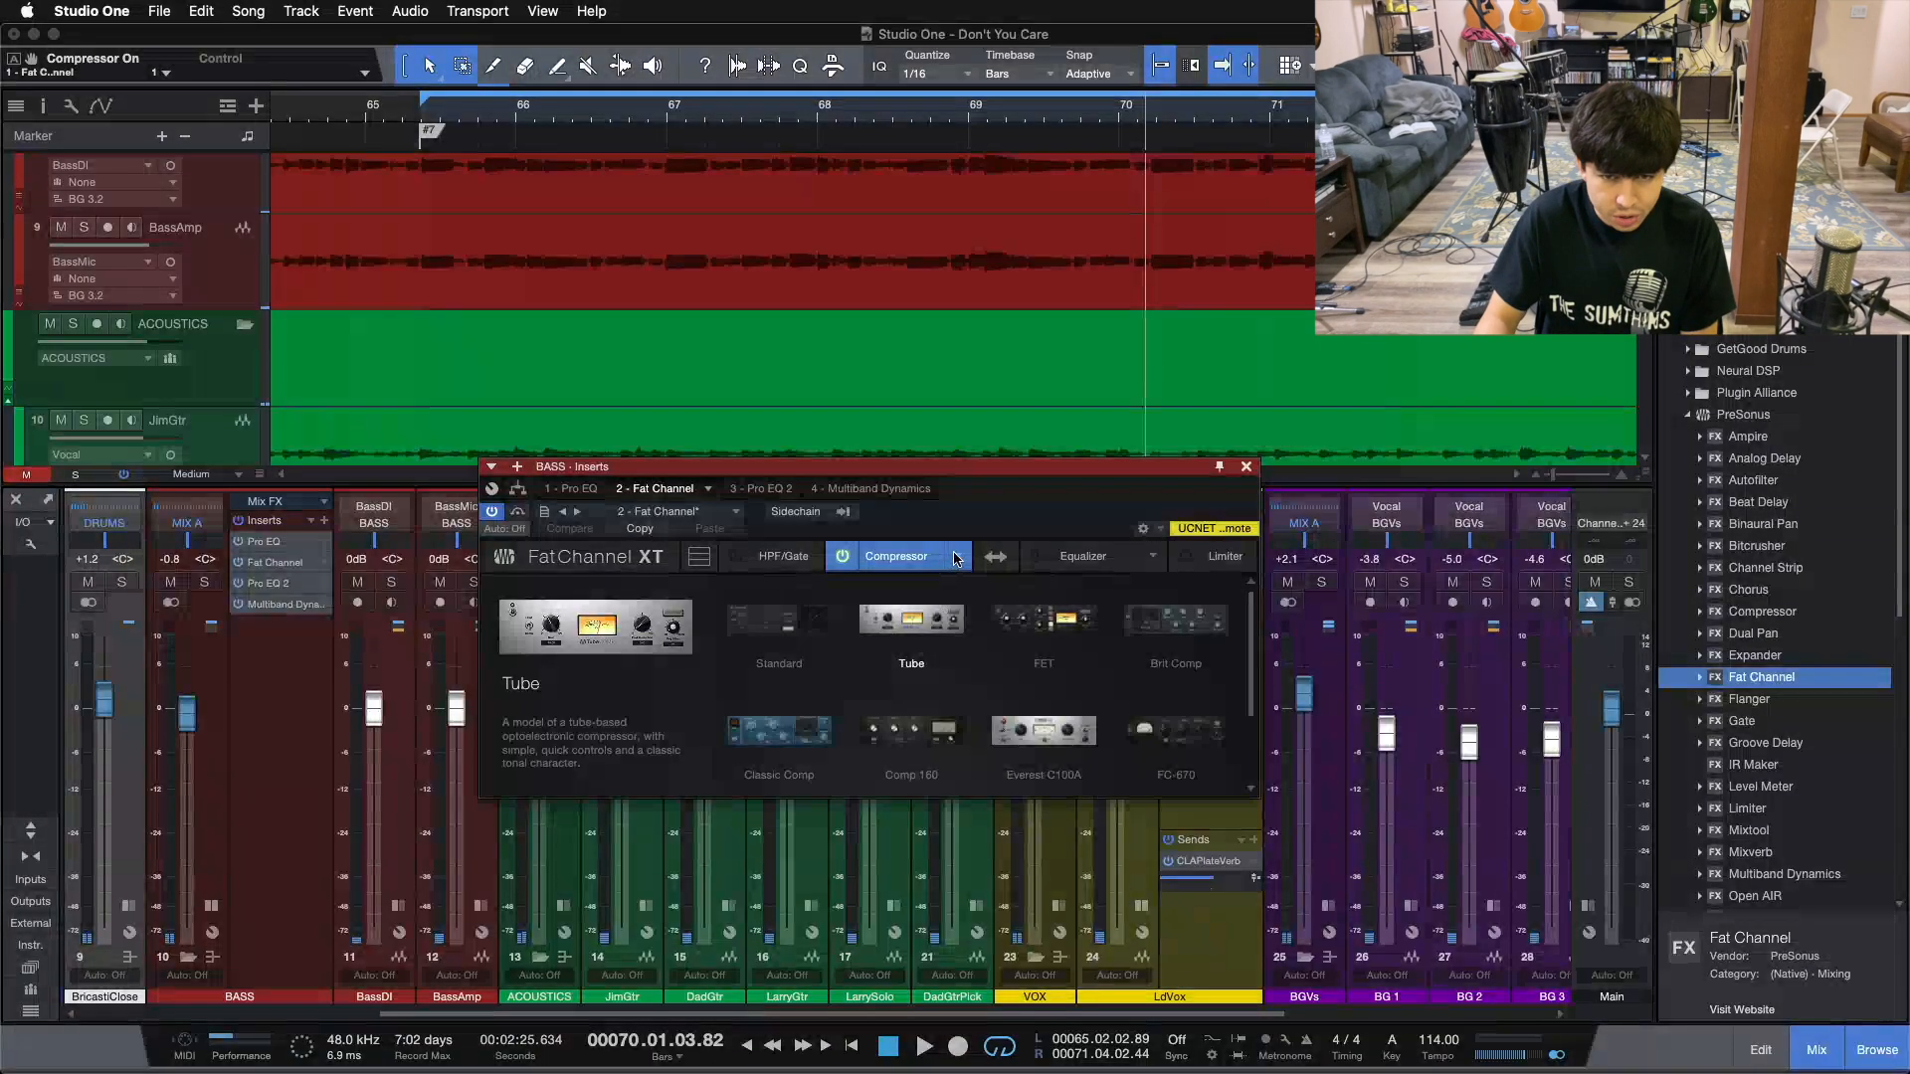
click(931, 560)
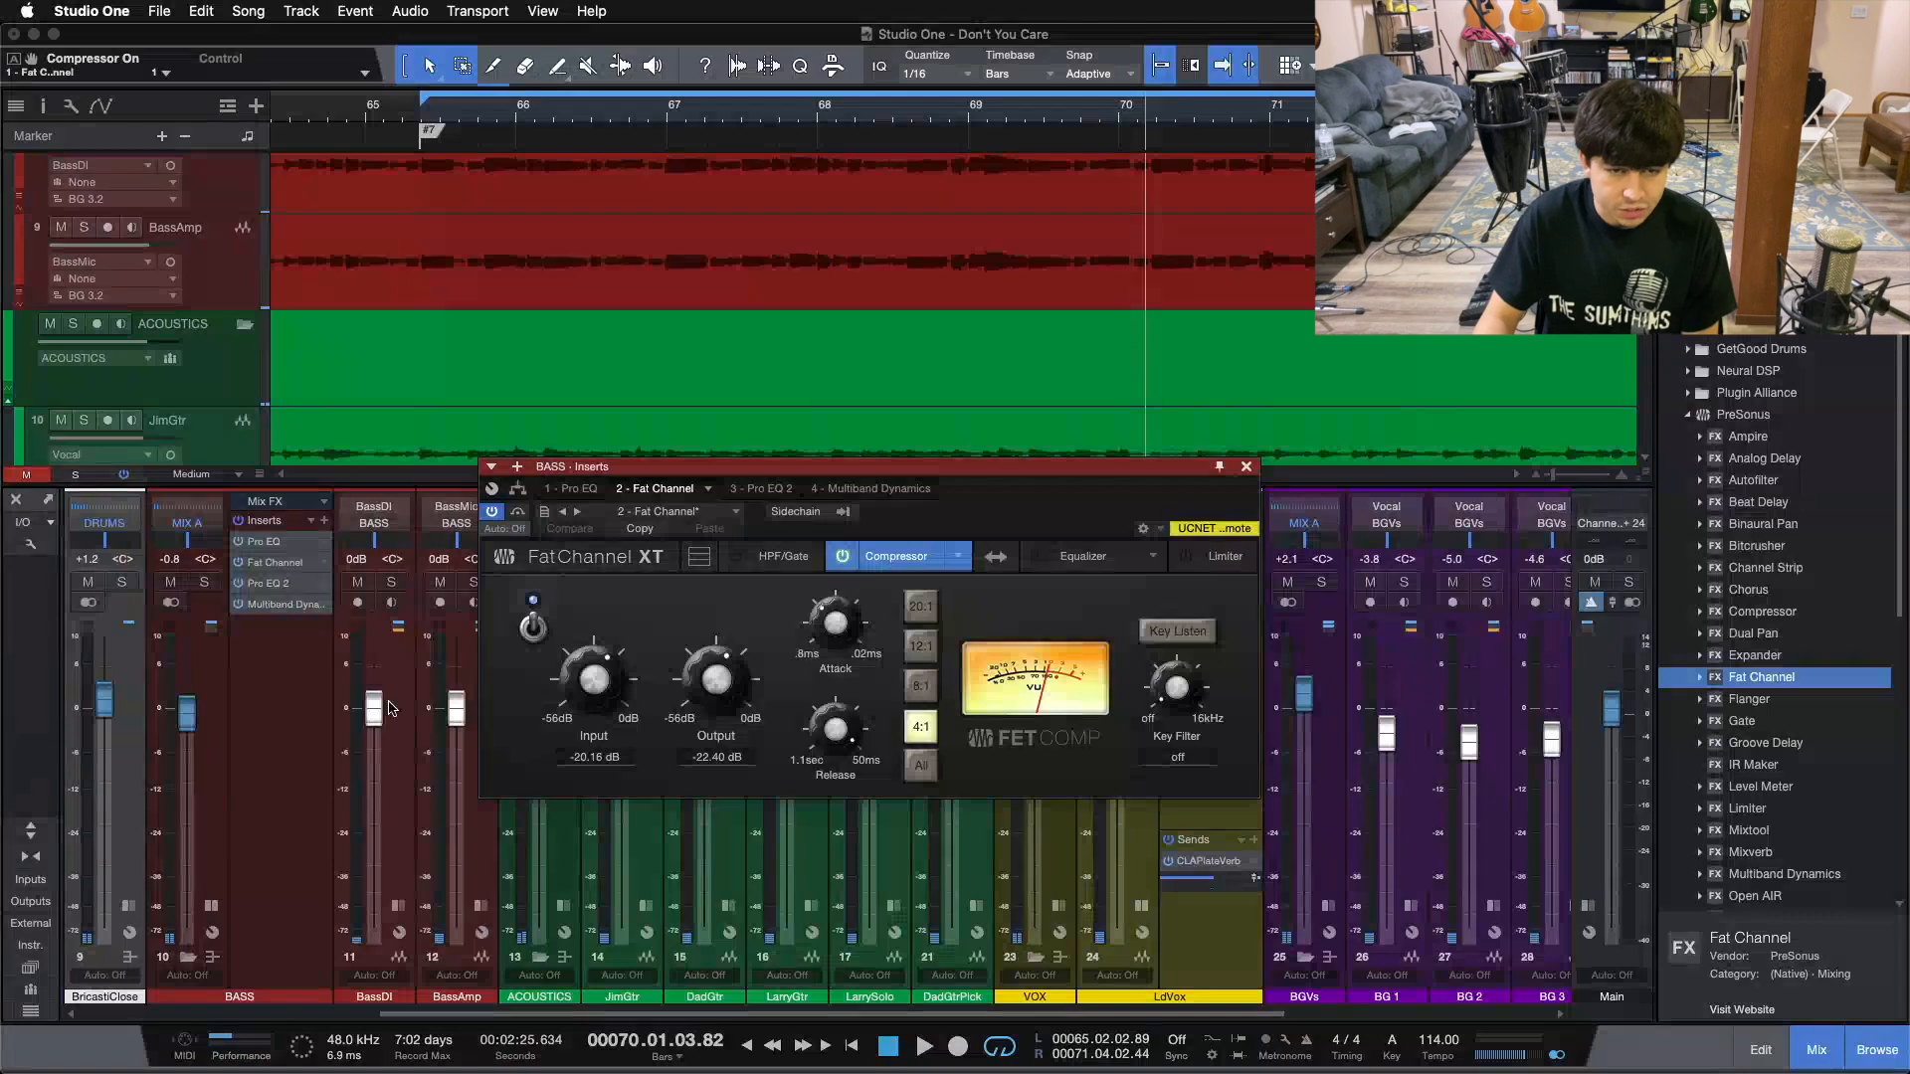
- Collapse the BASS channel, close its Fat Channel, and reopen the Fat Channel insert on LdVox lower over the mixer
click(204, 925)
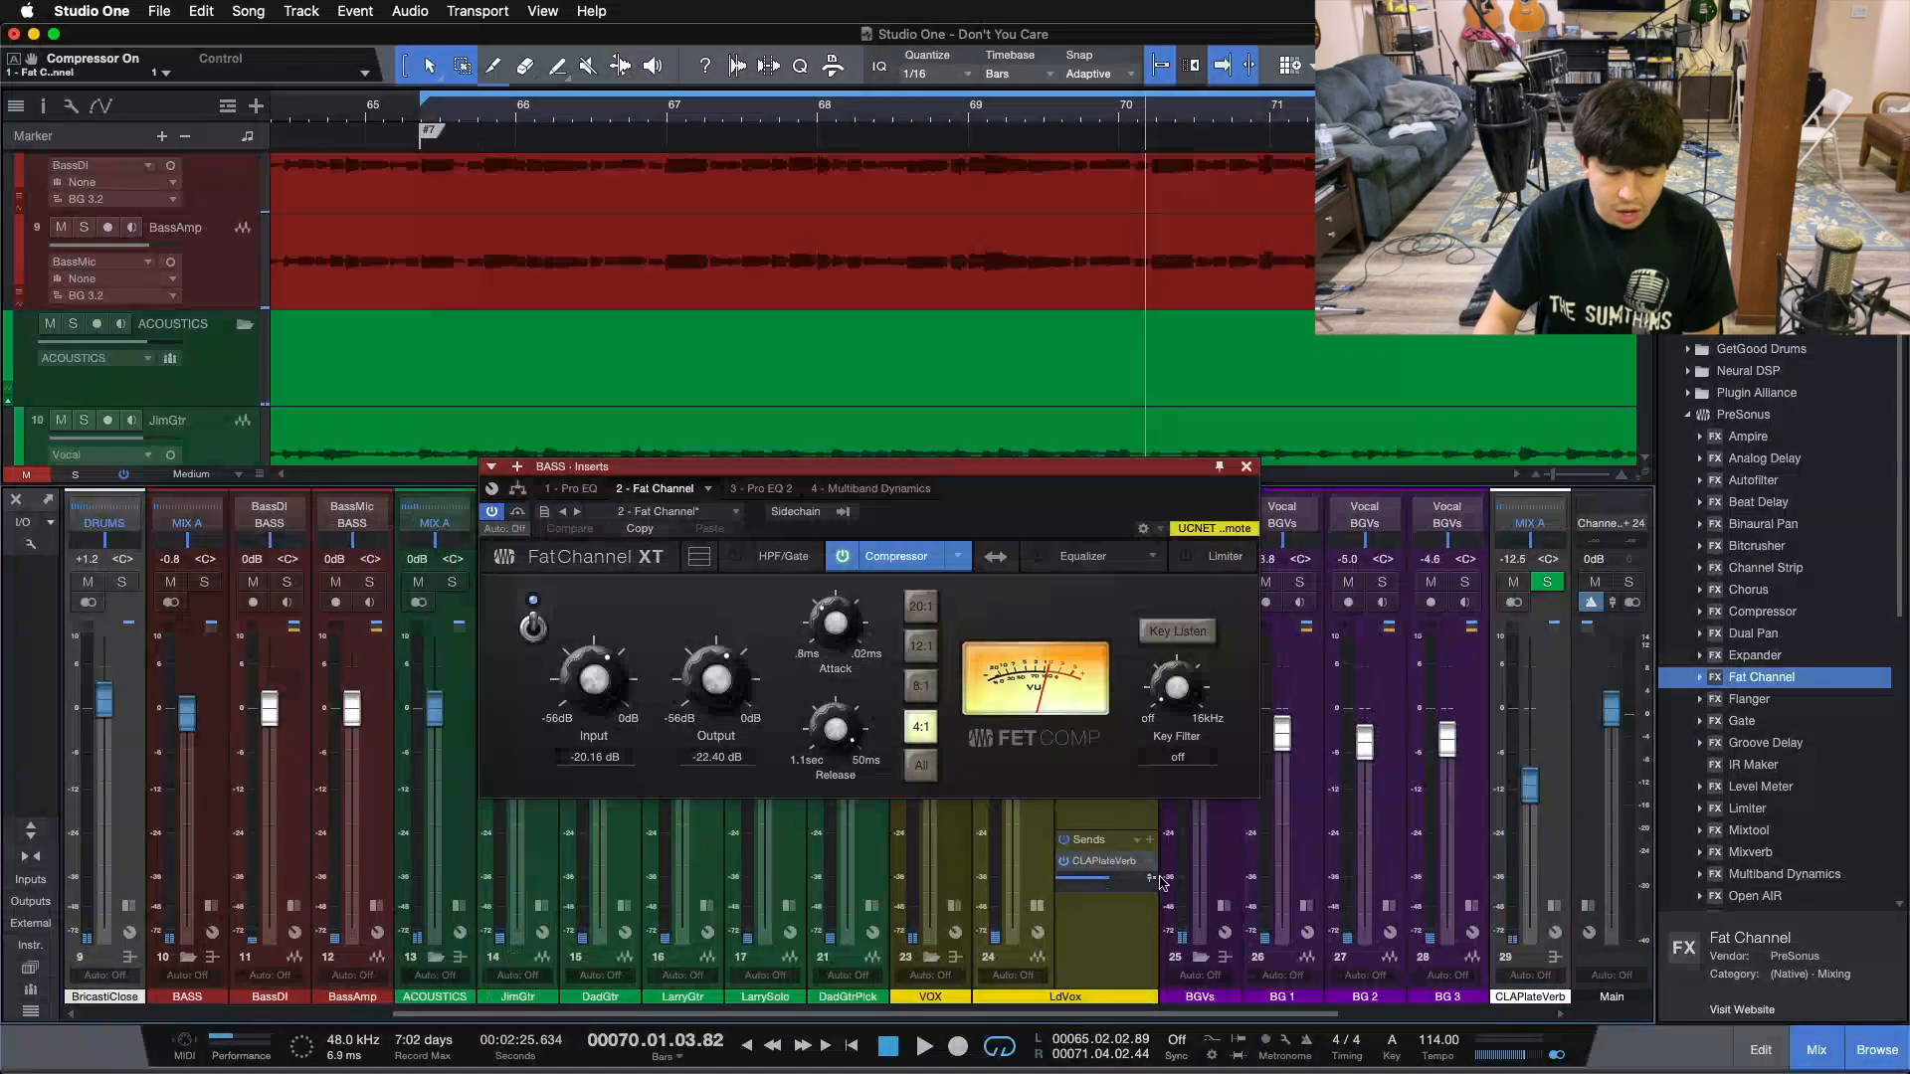
click(1246, 466)
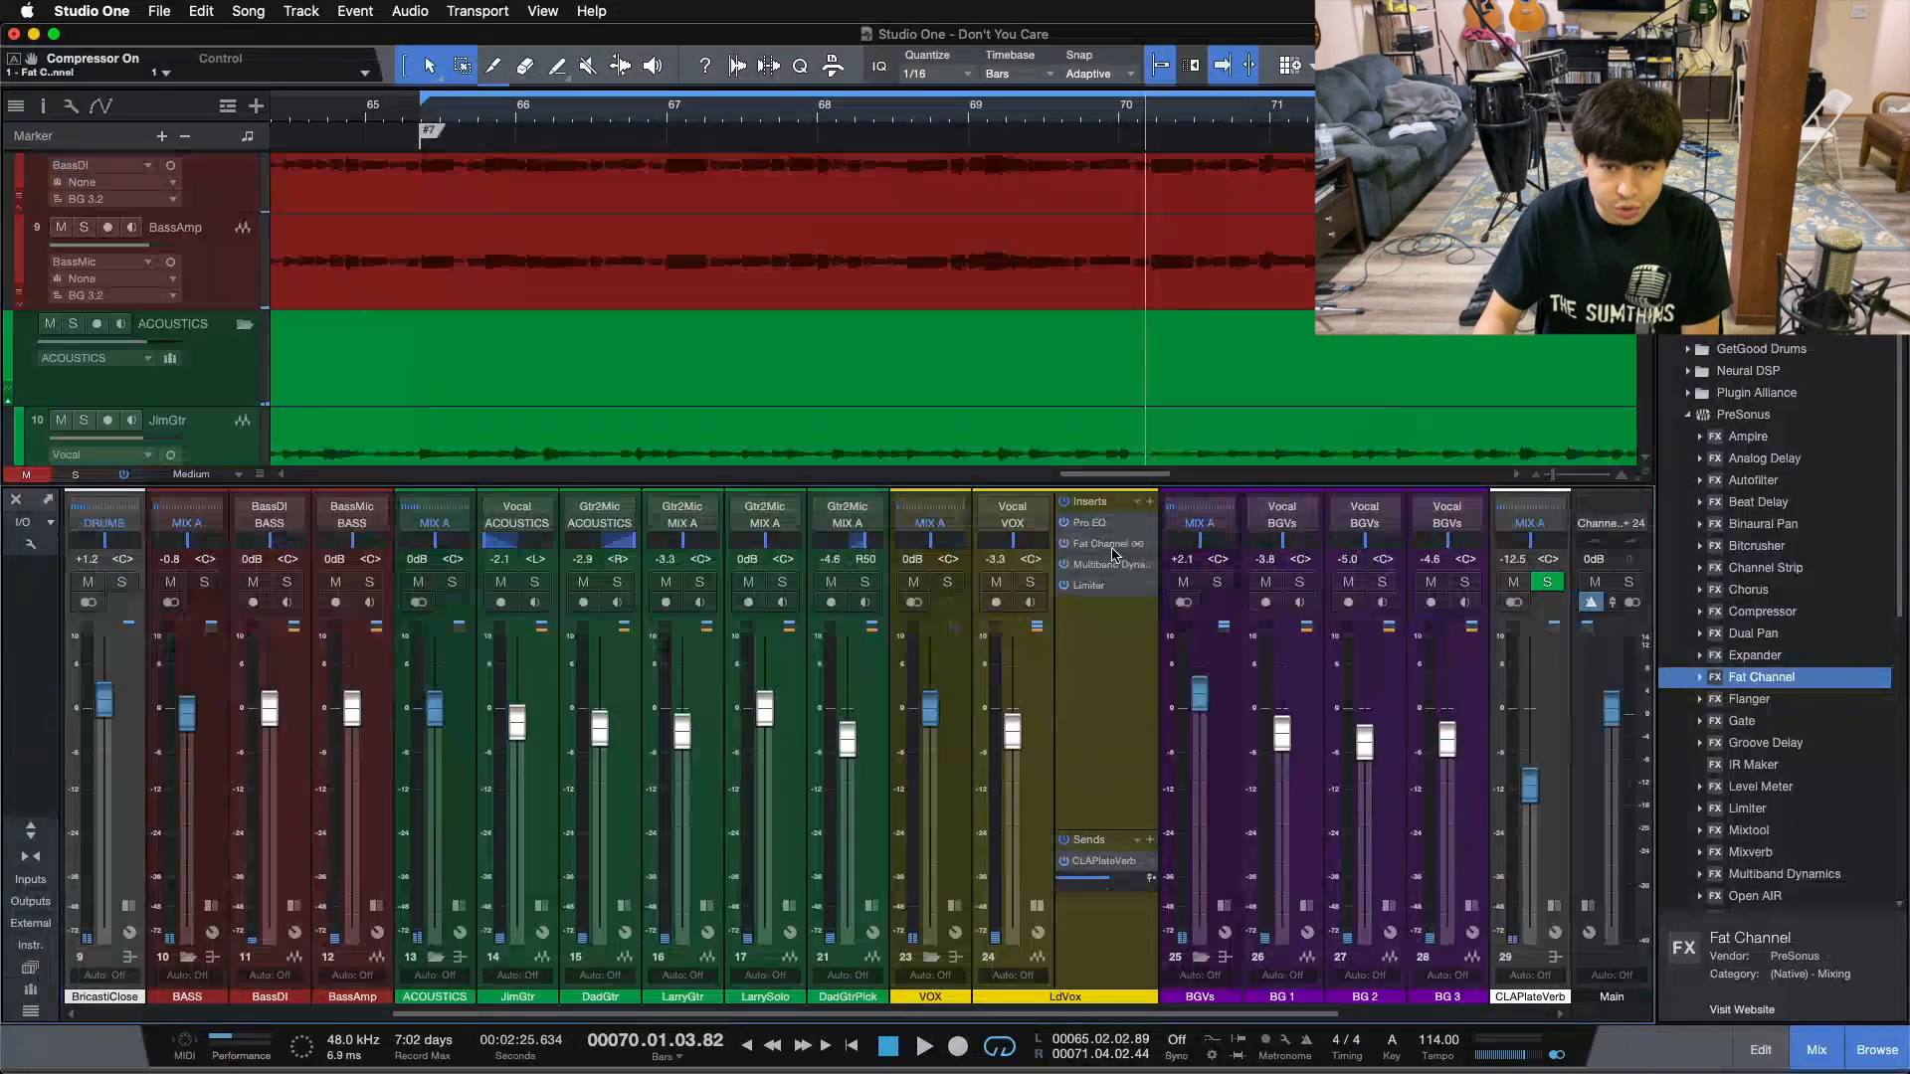
double_click(1113, 550)
drag(1012, 515, 1017, 664)
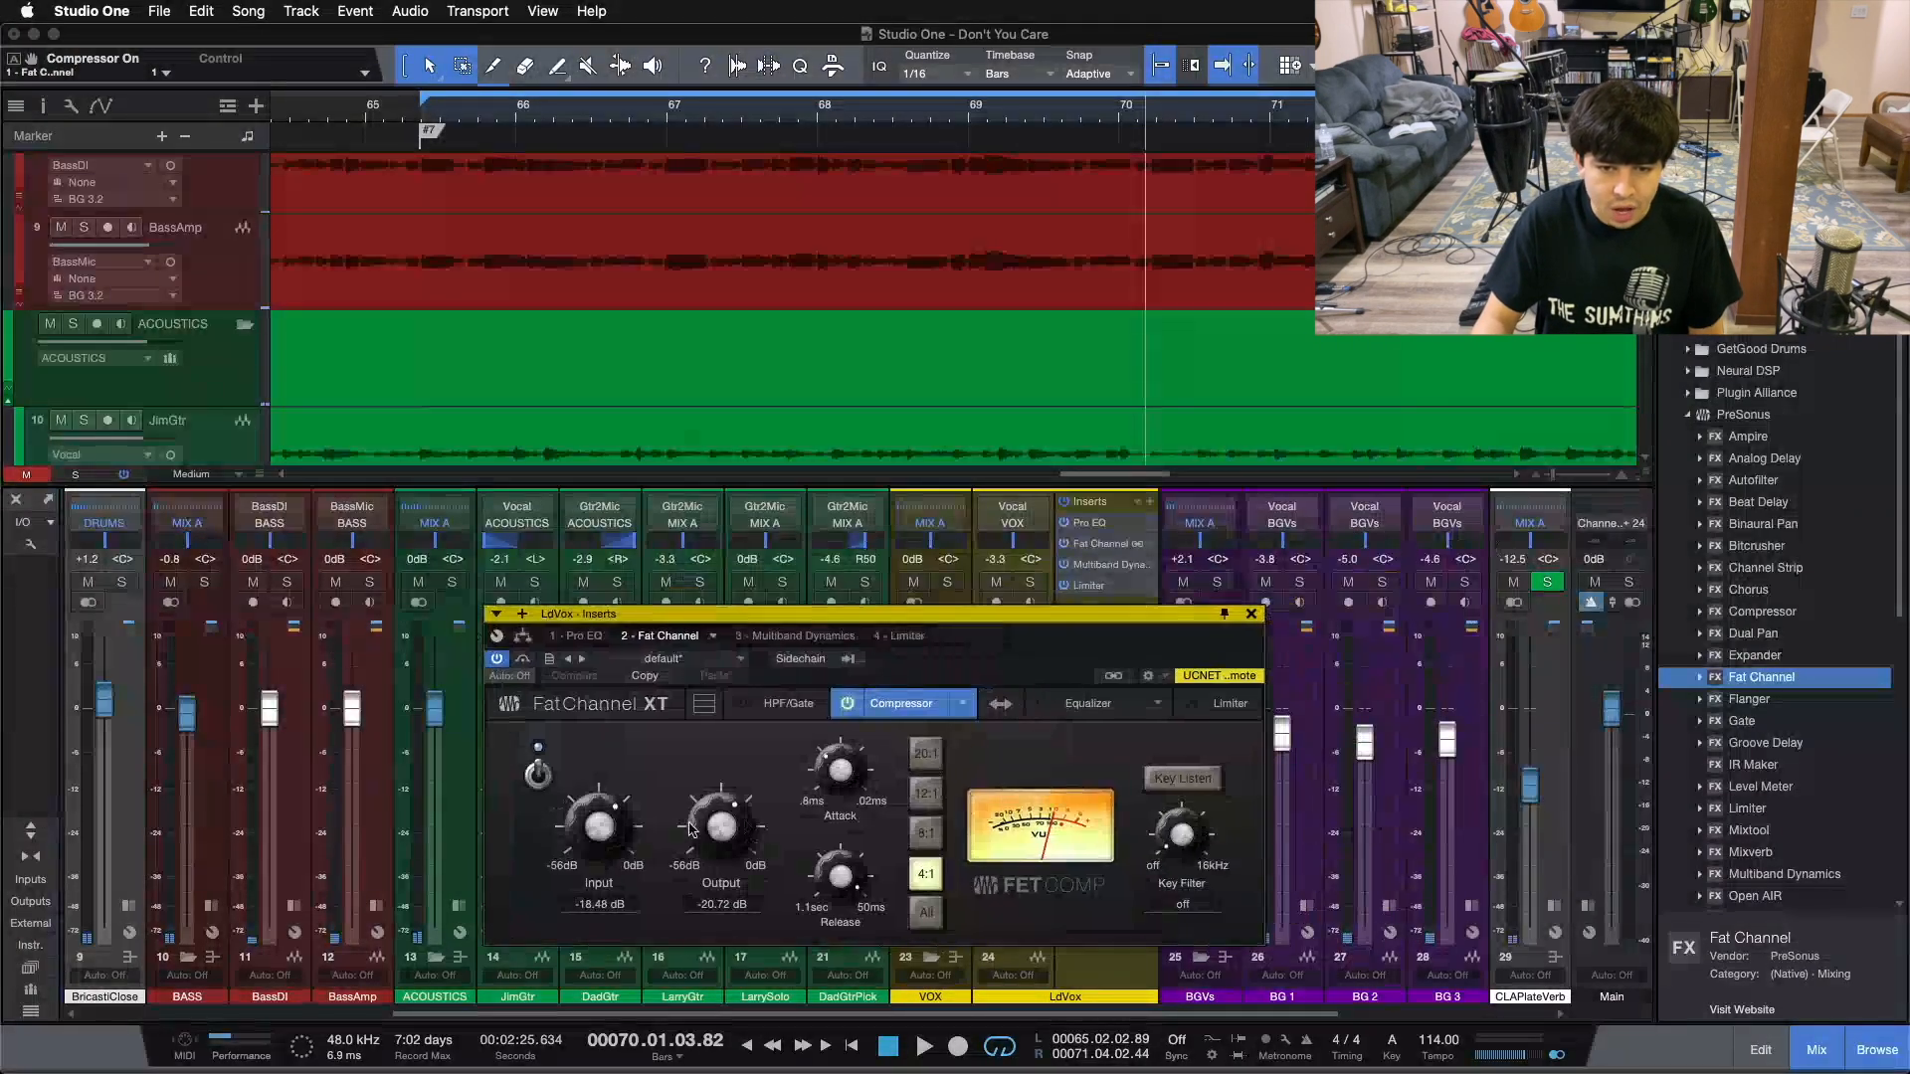
- Return the playhead to the loop start at bar 65 and move the Fat Channel window clear of the LdVox channel strip
key(KP_1)
scroll(816, 414, down, 15)
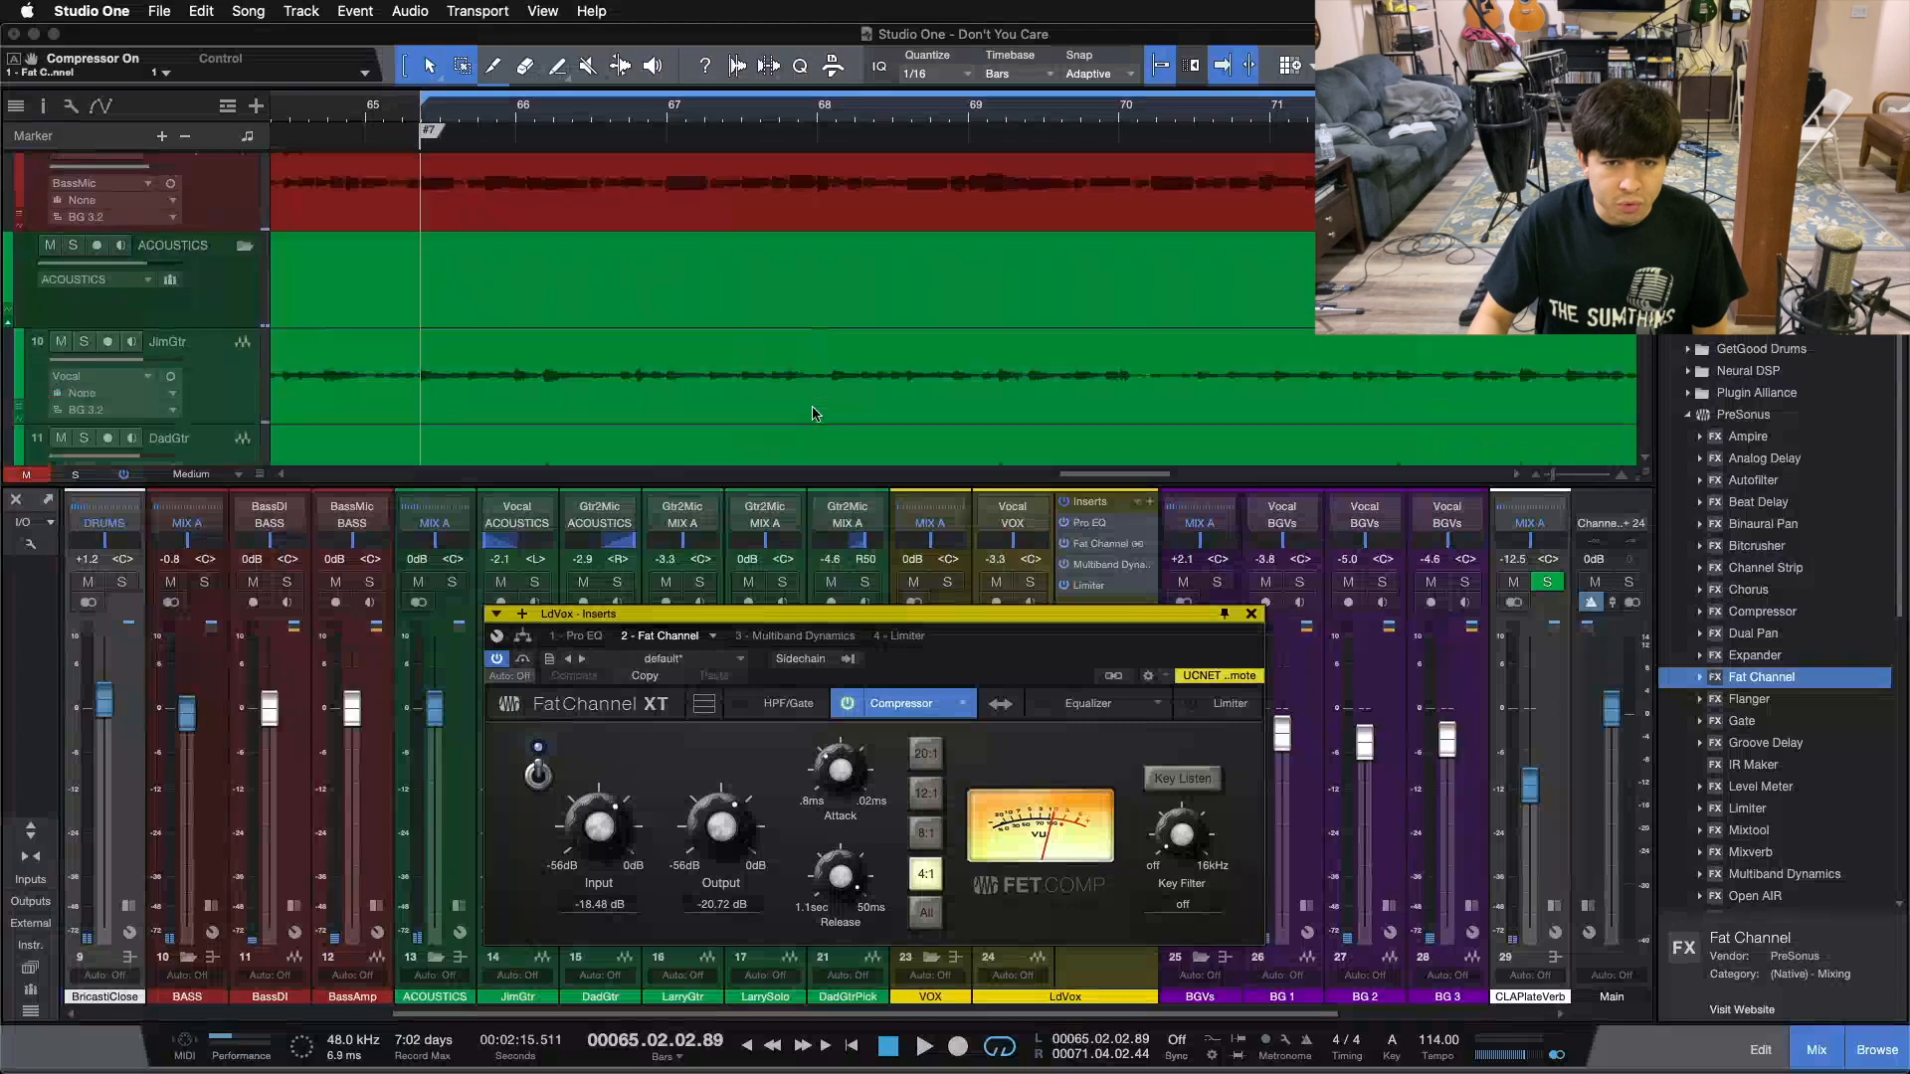
scroll(814, 414, up, 5)
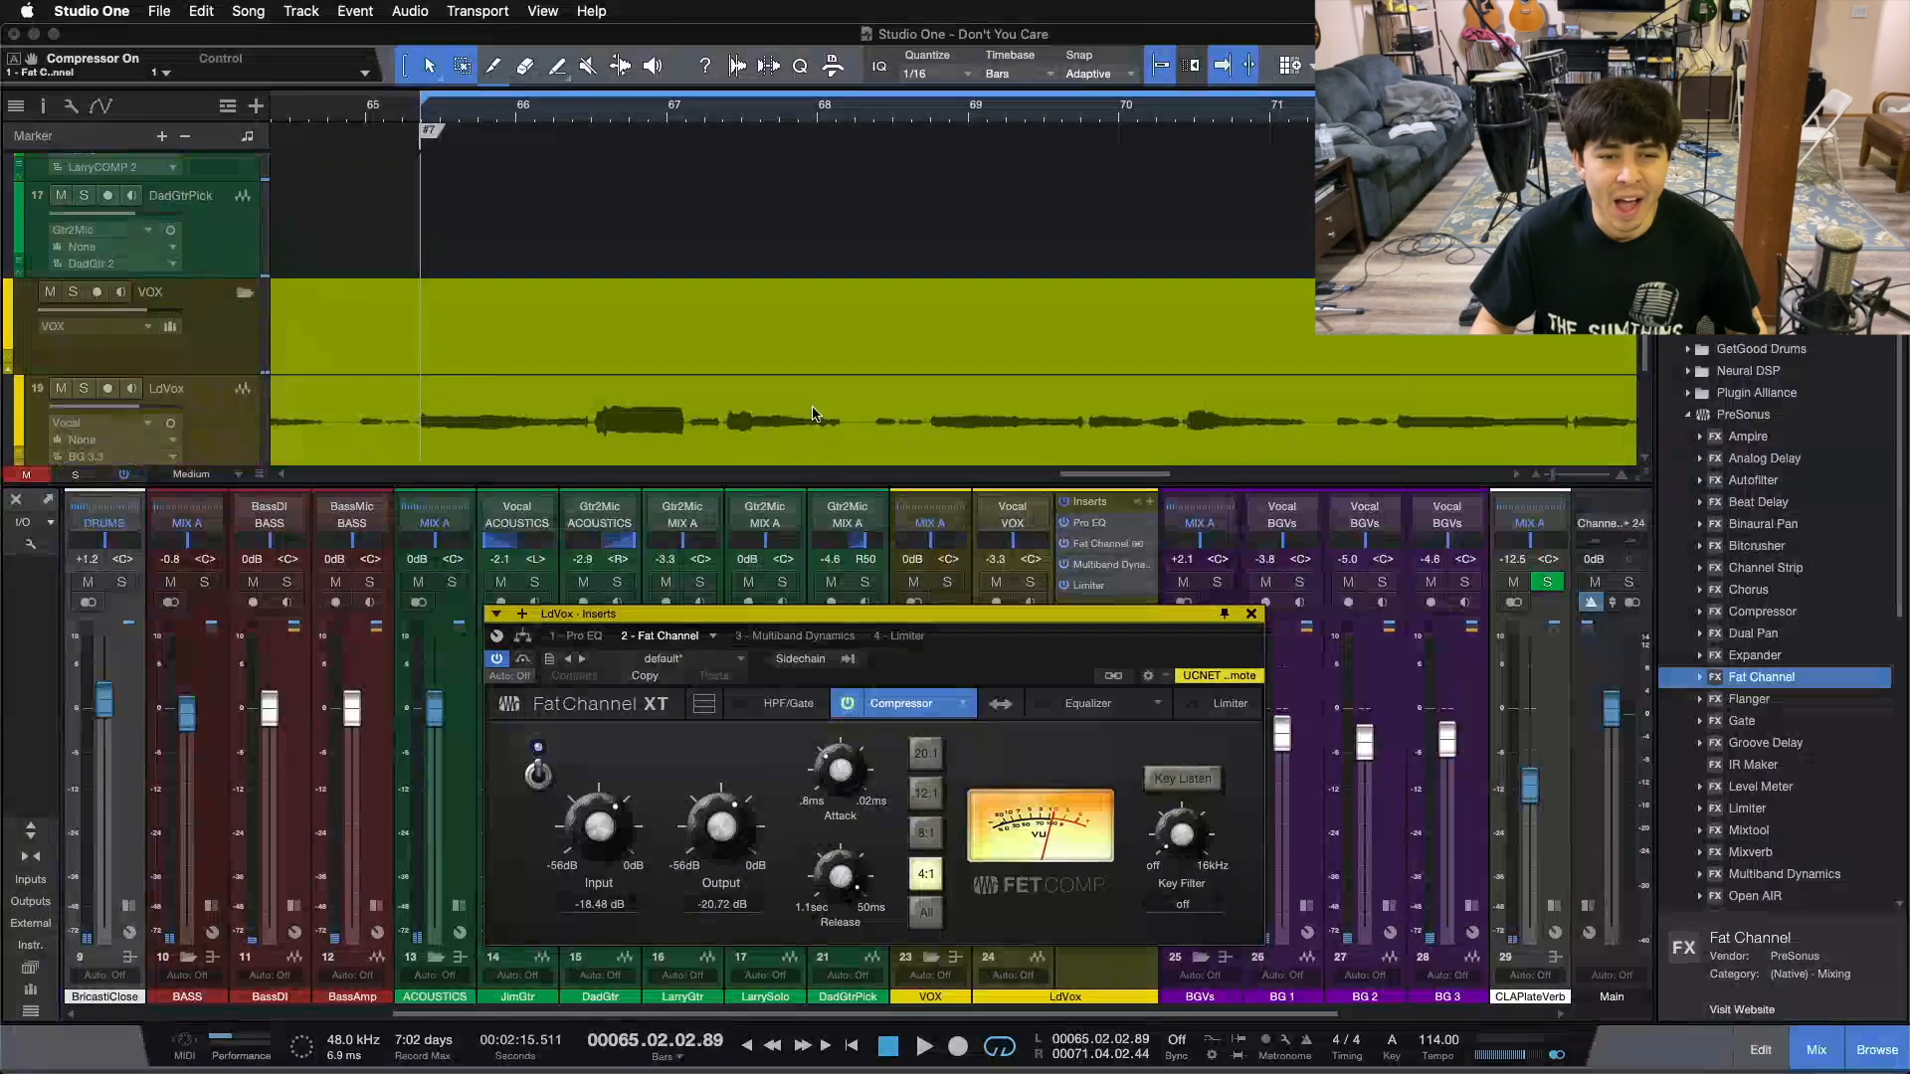
drag(1014, 657, 1036, 681)
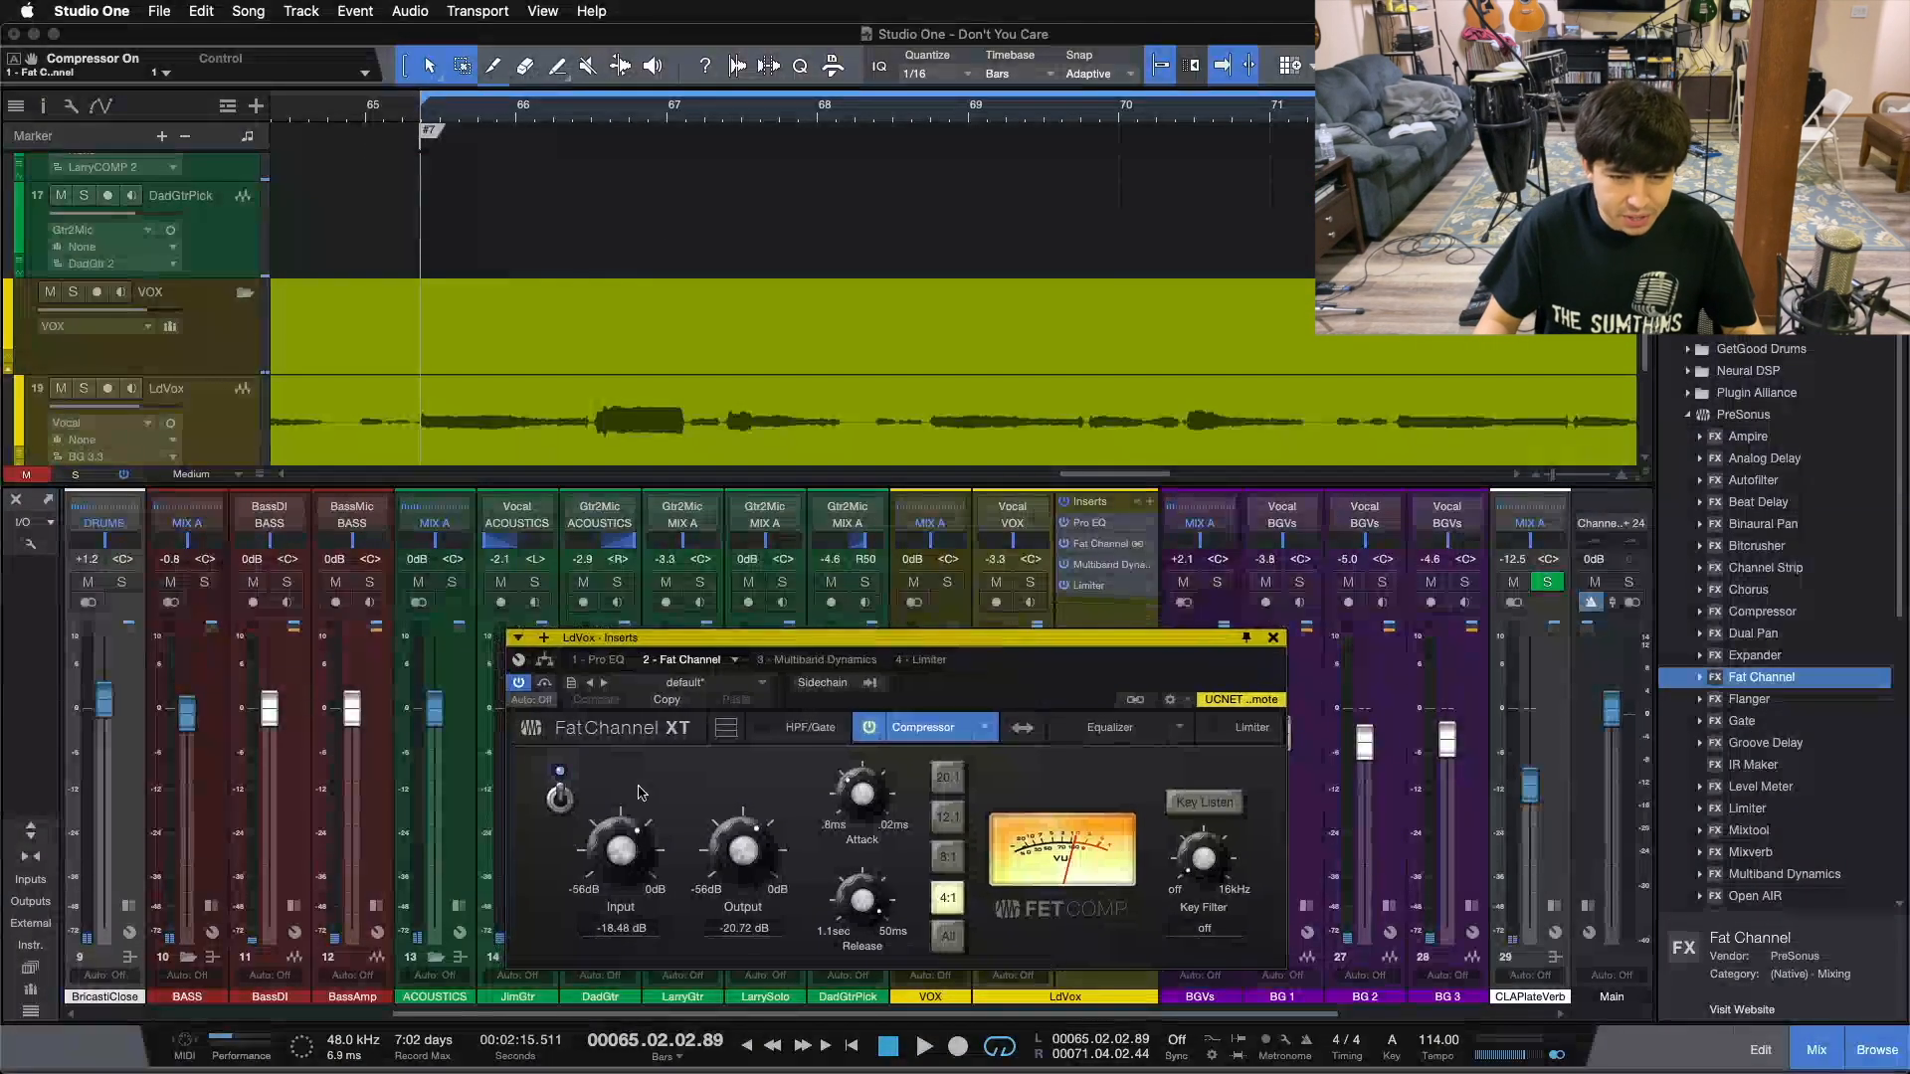
click(554, 810)
click(554, 810)
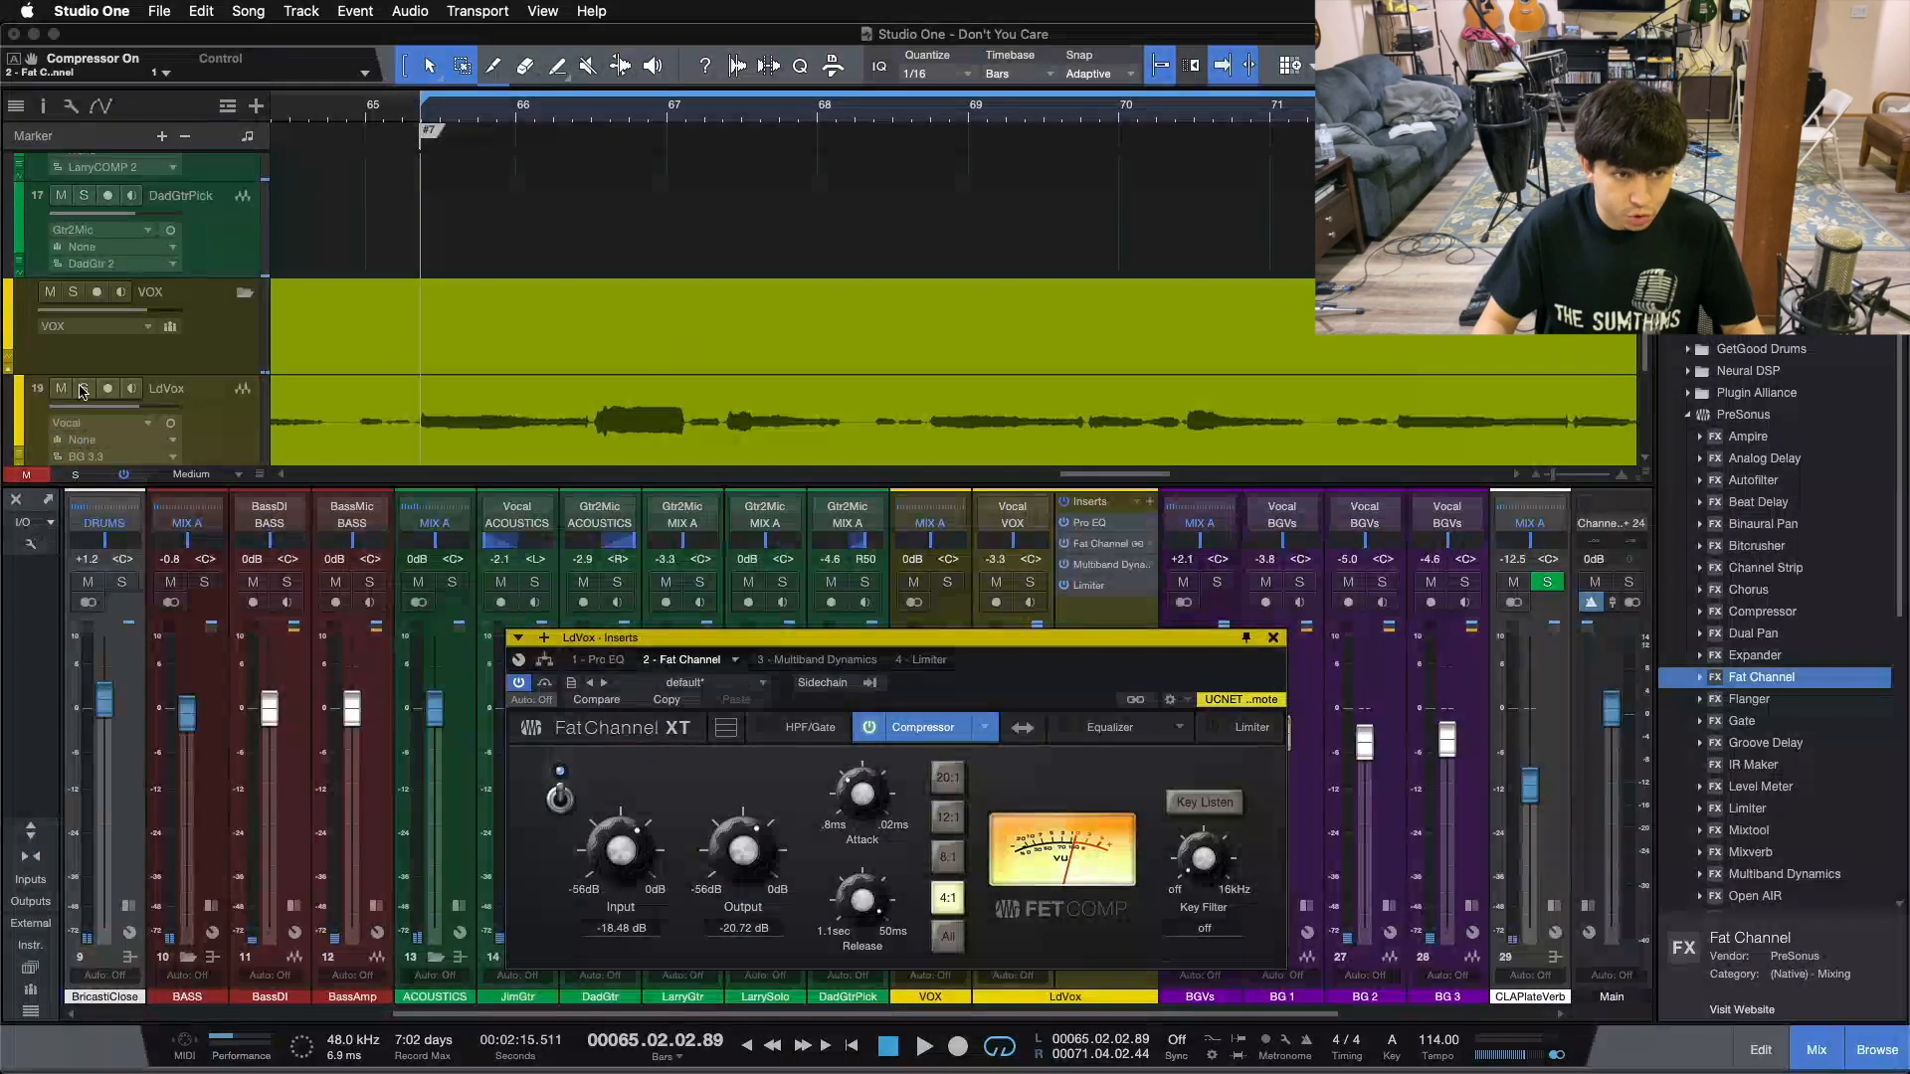
drag(992, 668, 647, 607)
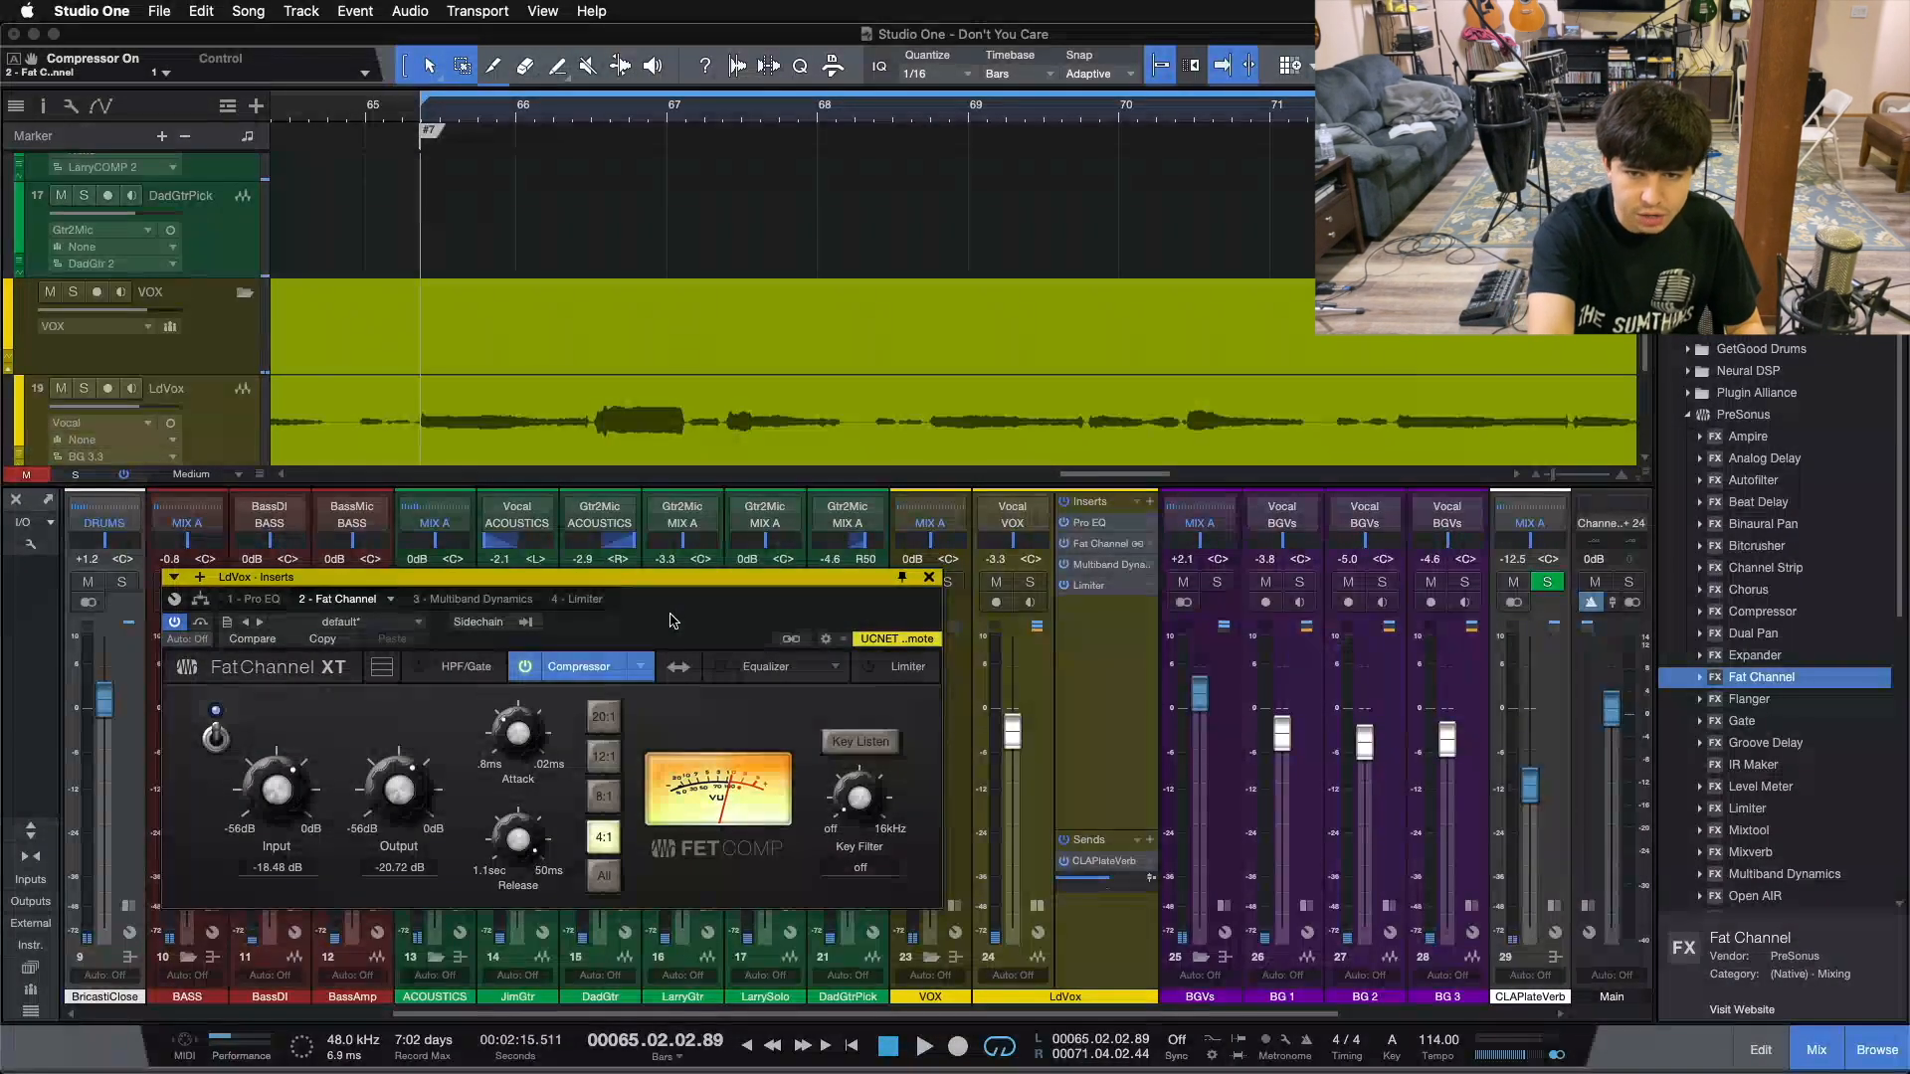
- Play the song from bar 65, bypass LdVox's FET compressor, and solo the LdVox track
key(space)
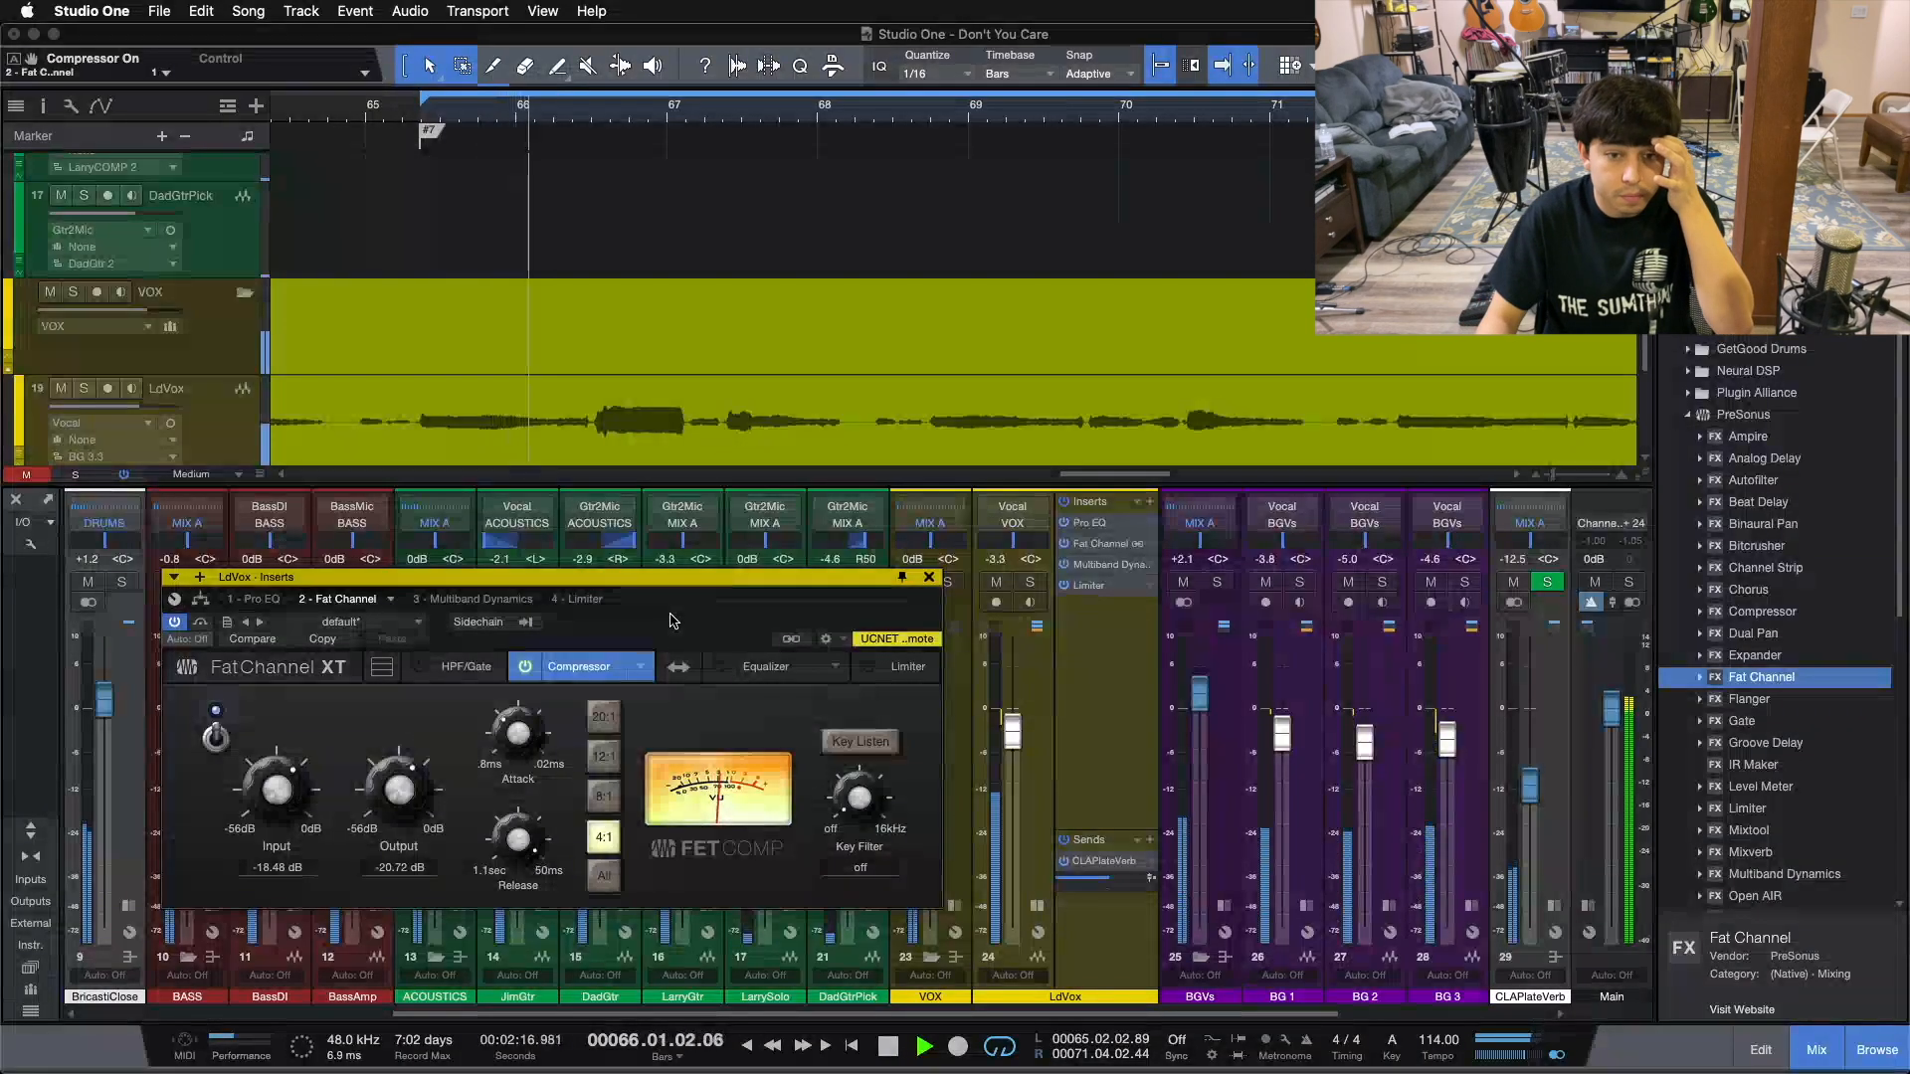
click(214, 736)
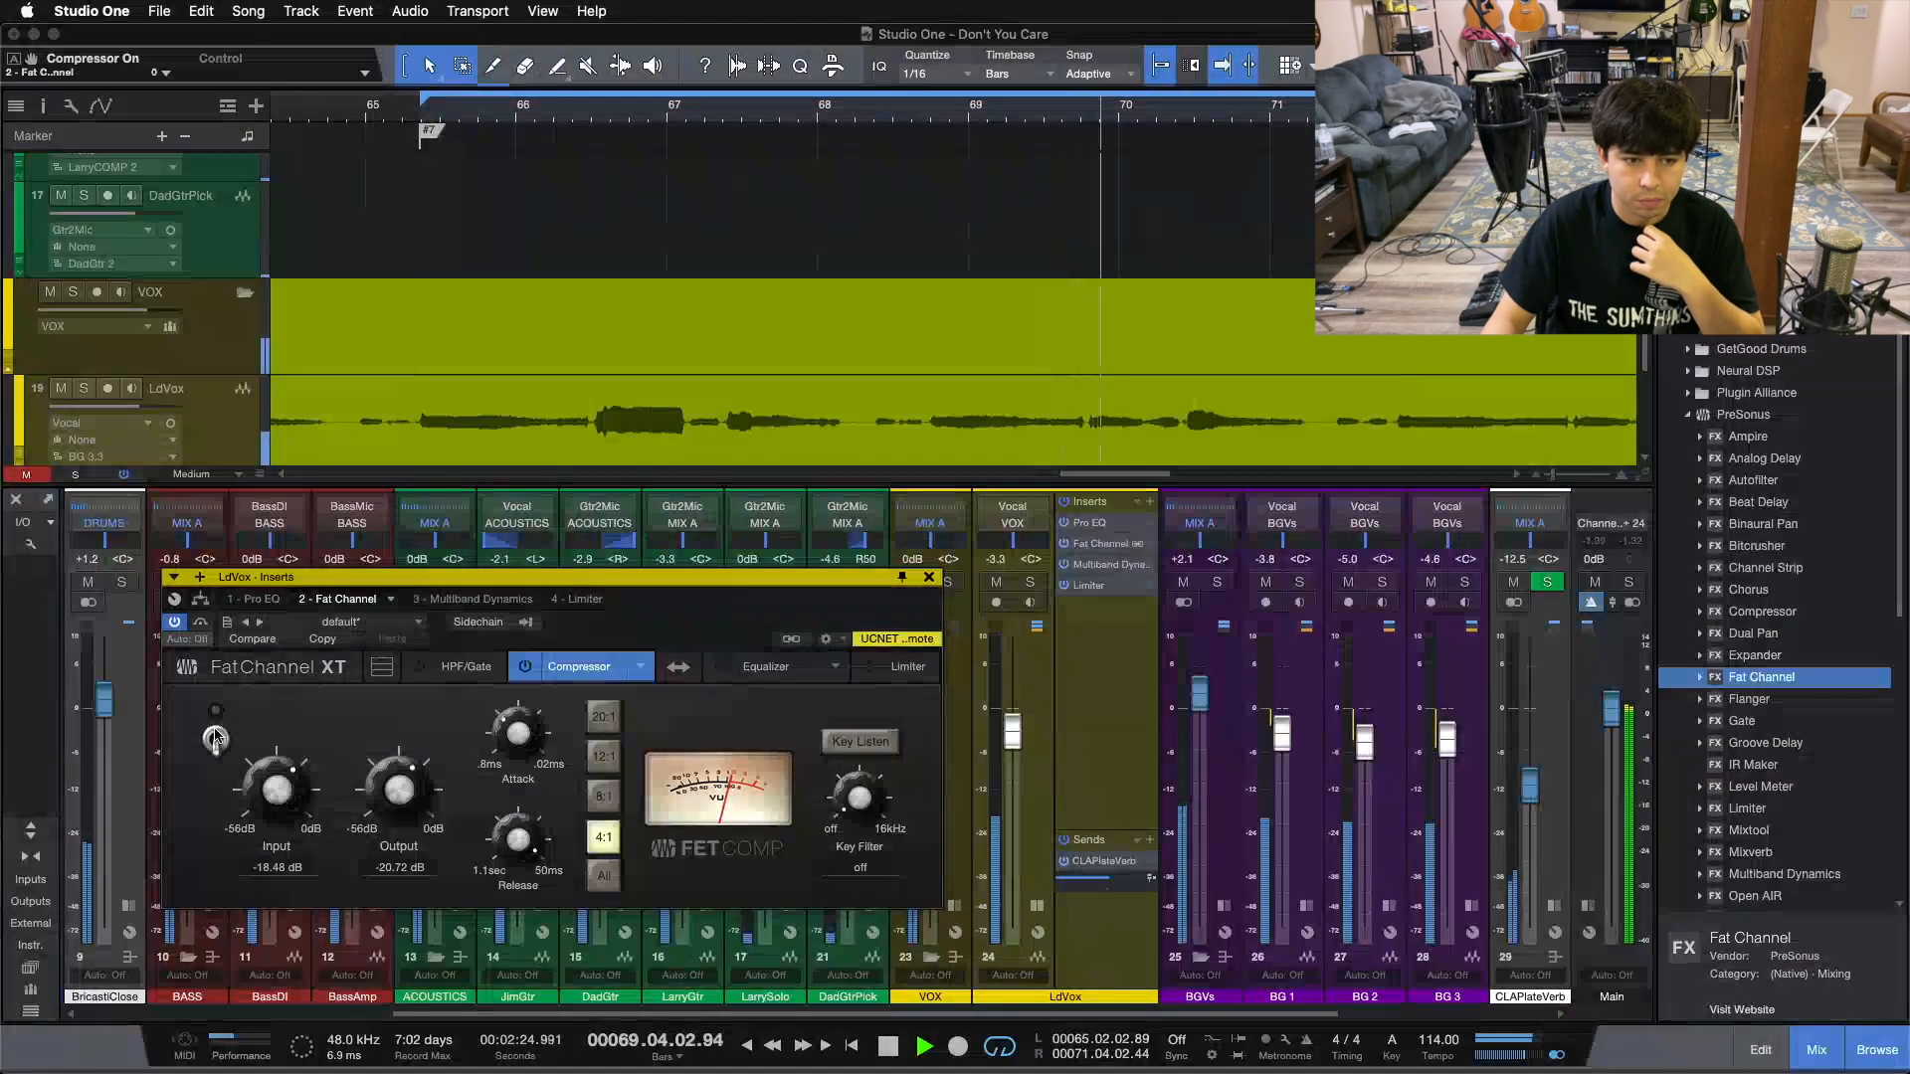
key(s)
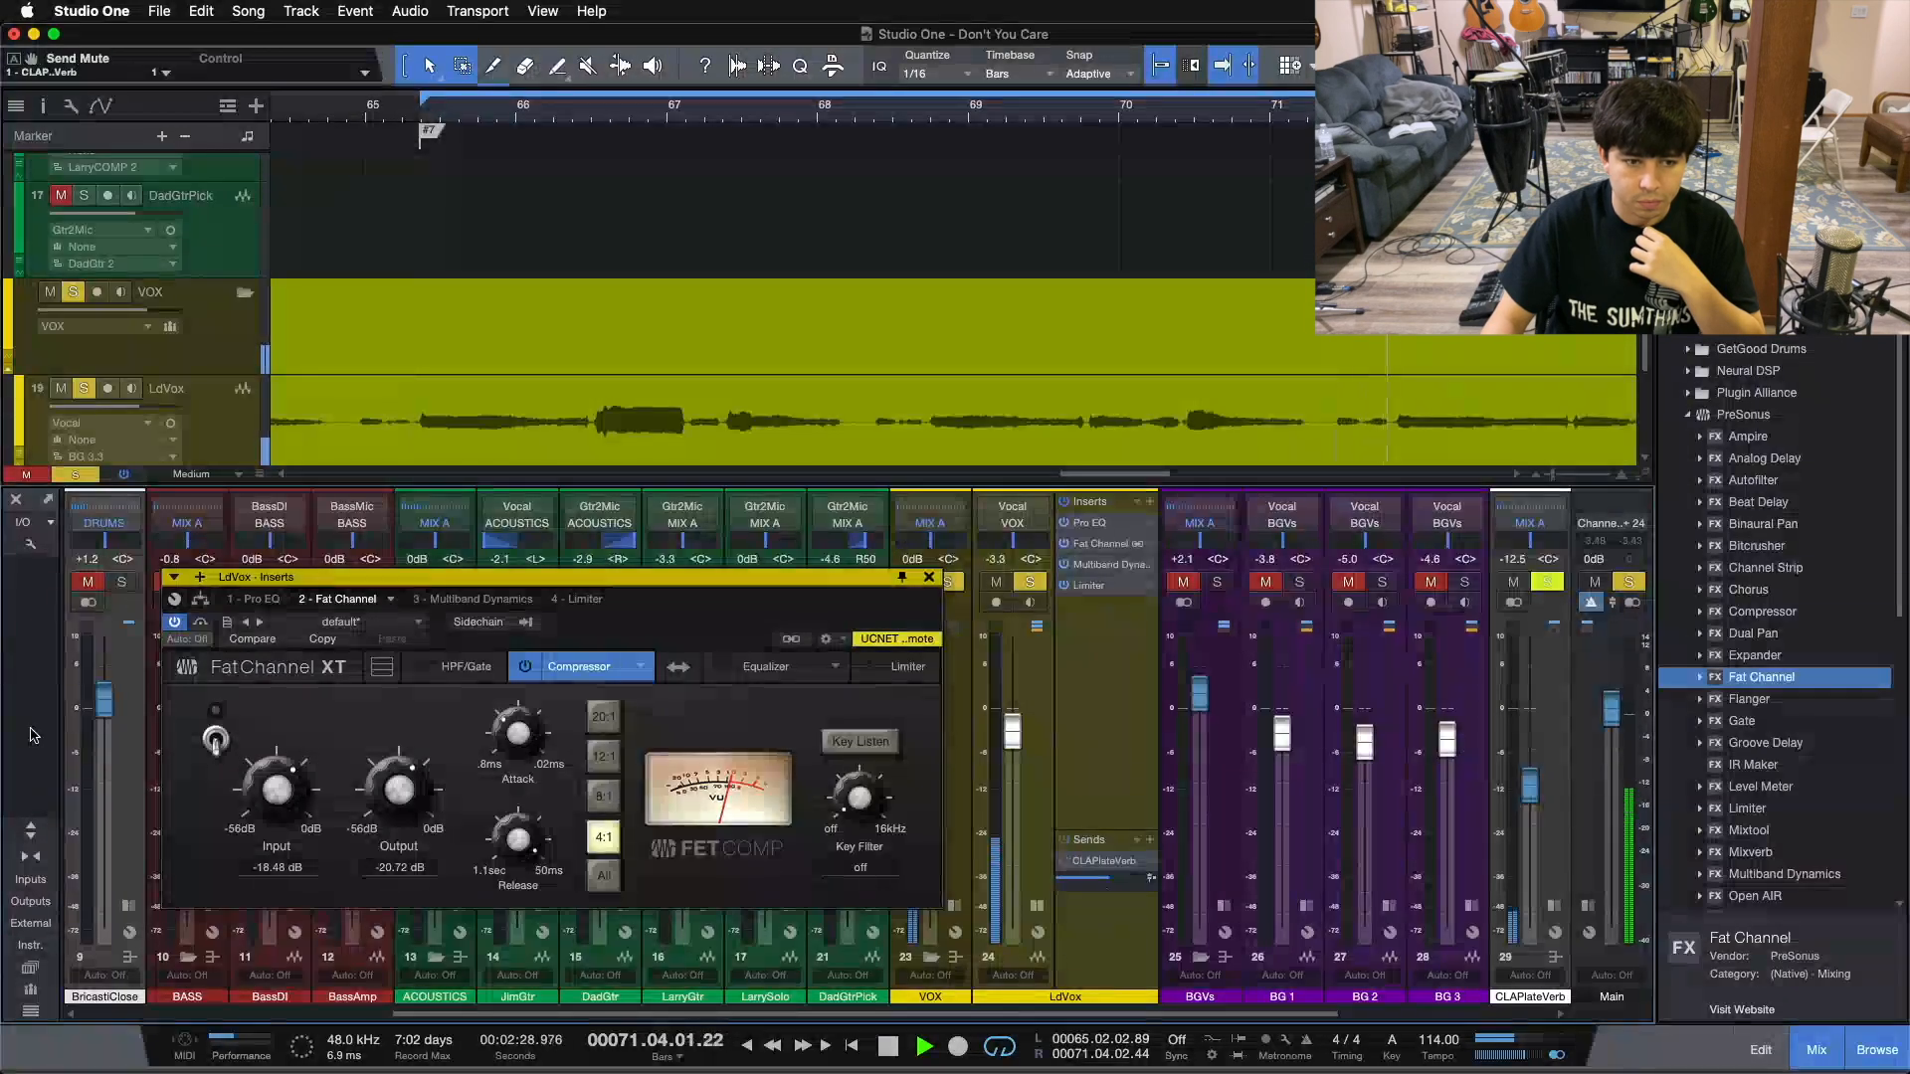
- Compare the soloed LdVox during playback with its FET compressor on and bypassed, leaving the compressor on
click(218, 739)
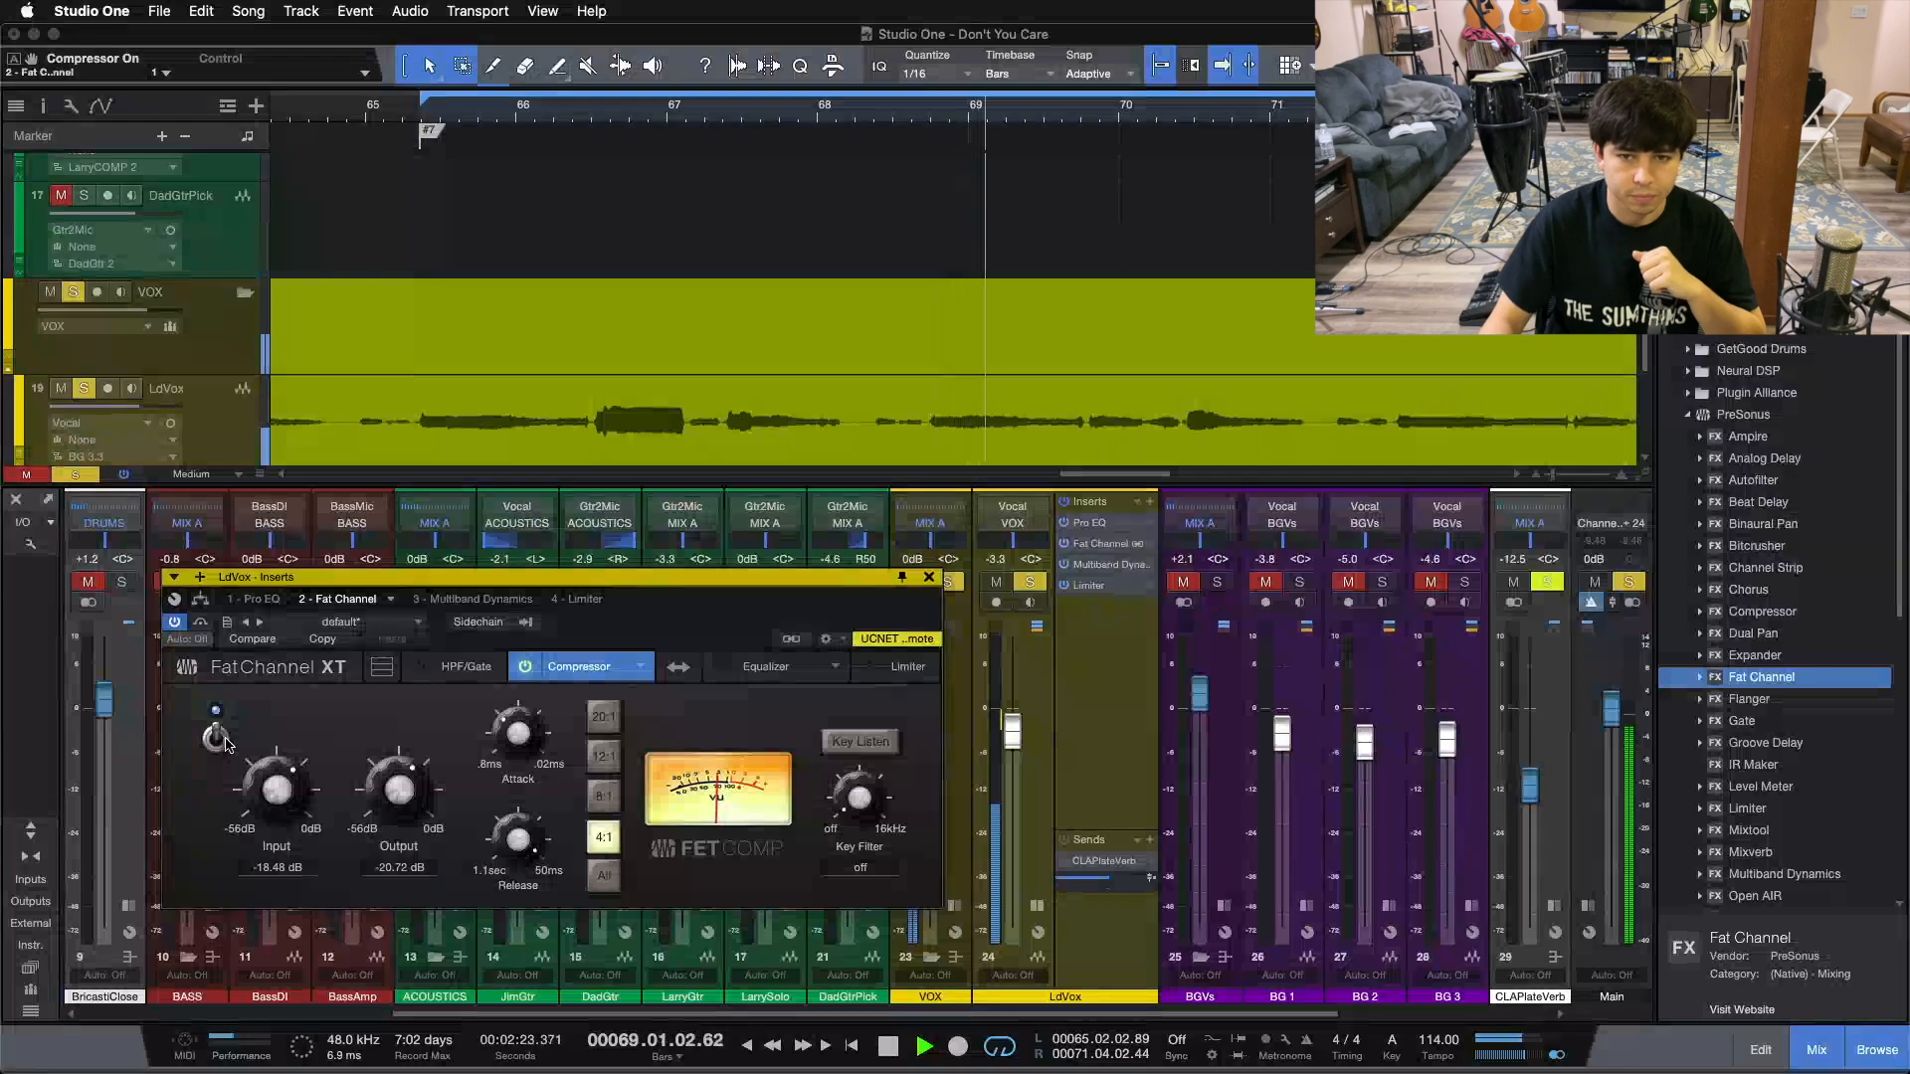
click(218, 739)
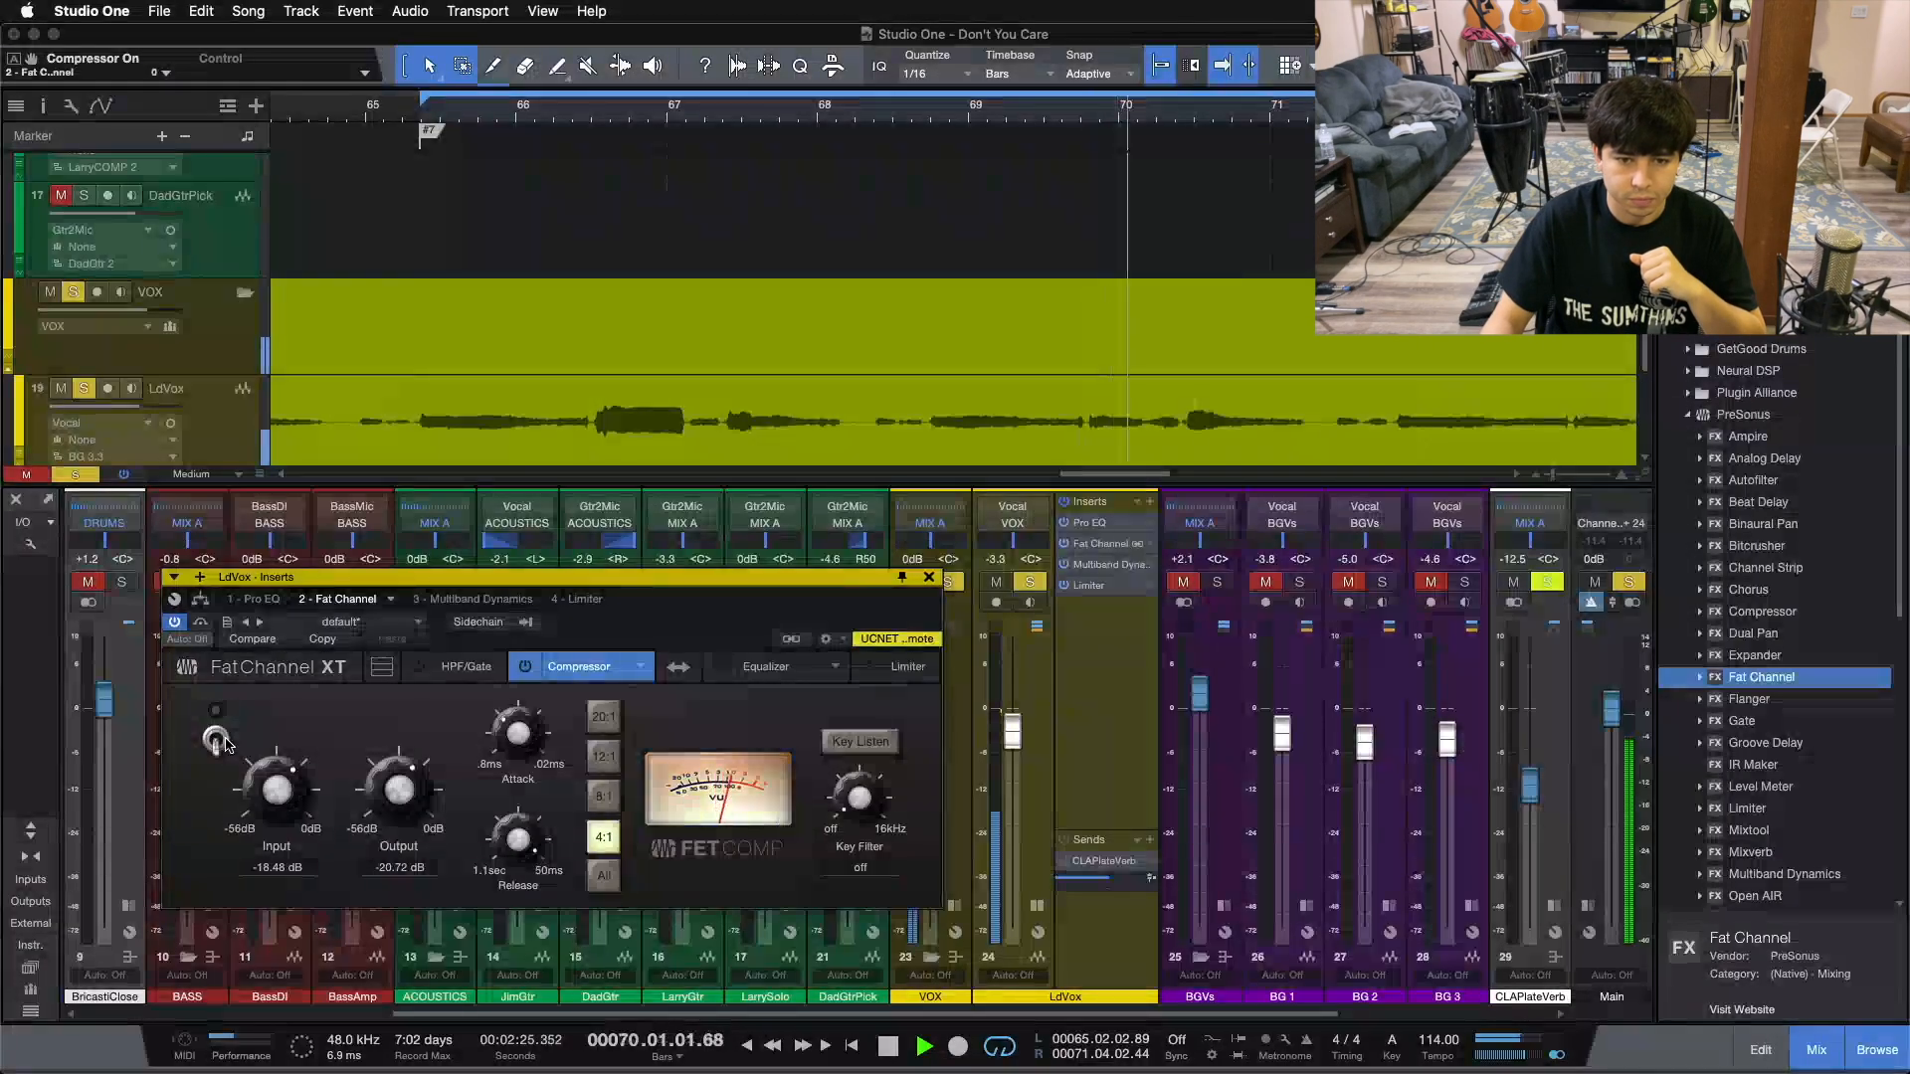
click(221, 740)
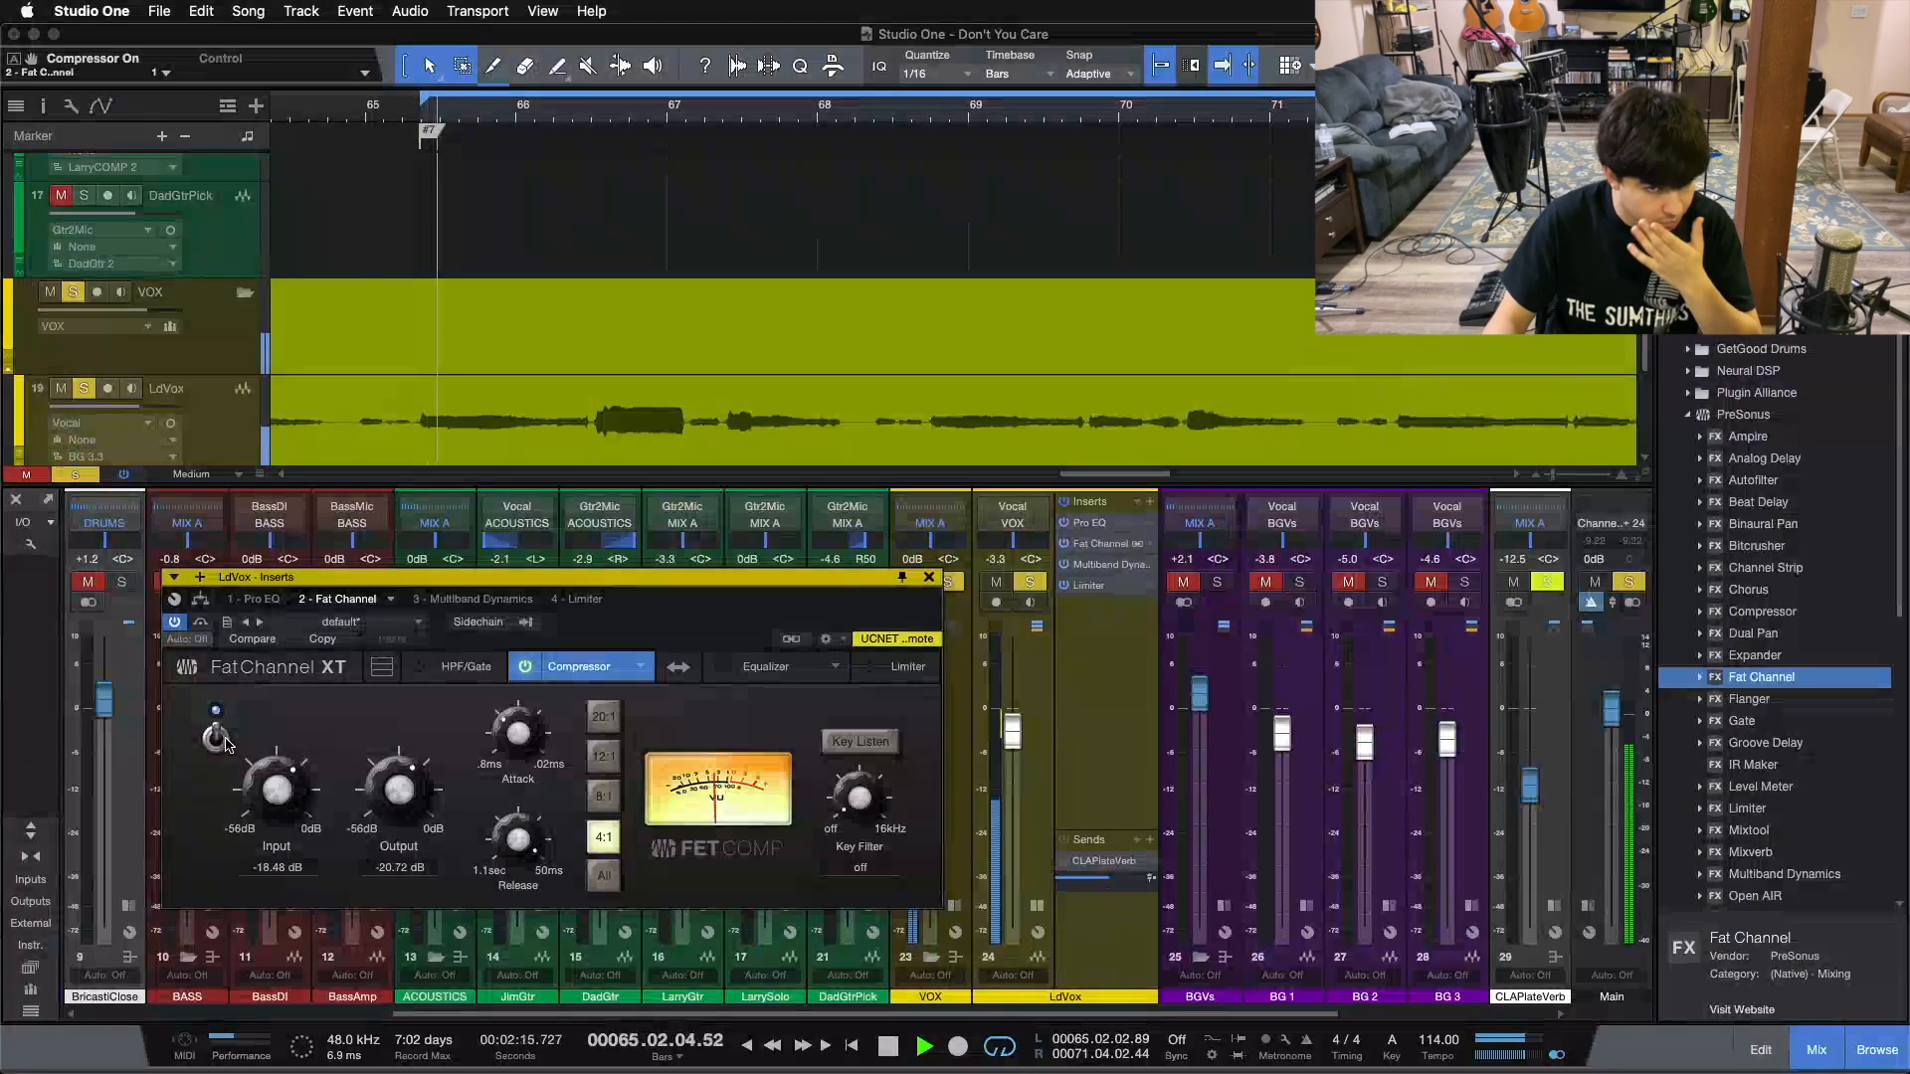
- Compare LdVox's FET compressor bypassed and on once more during playback, then close its Fat Channel and collapse the channel
click(218, 740)
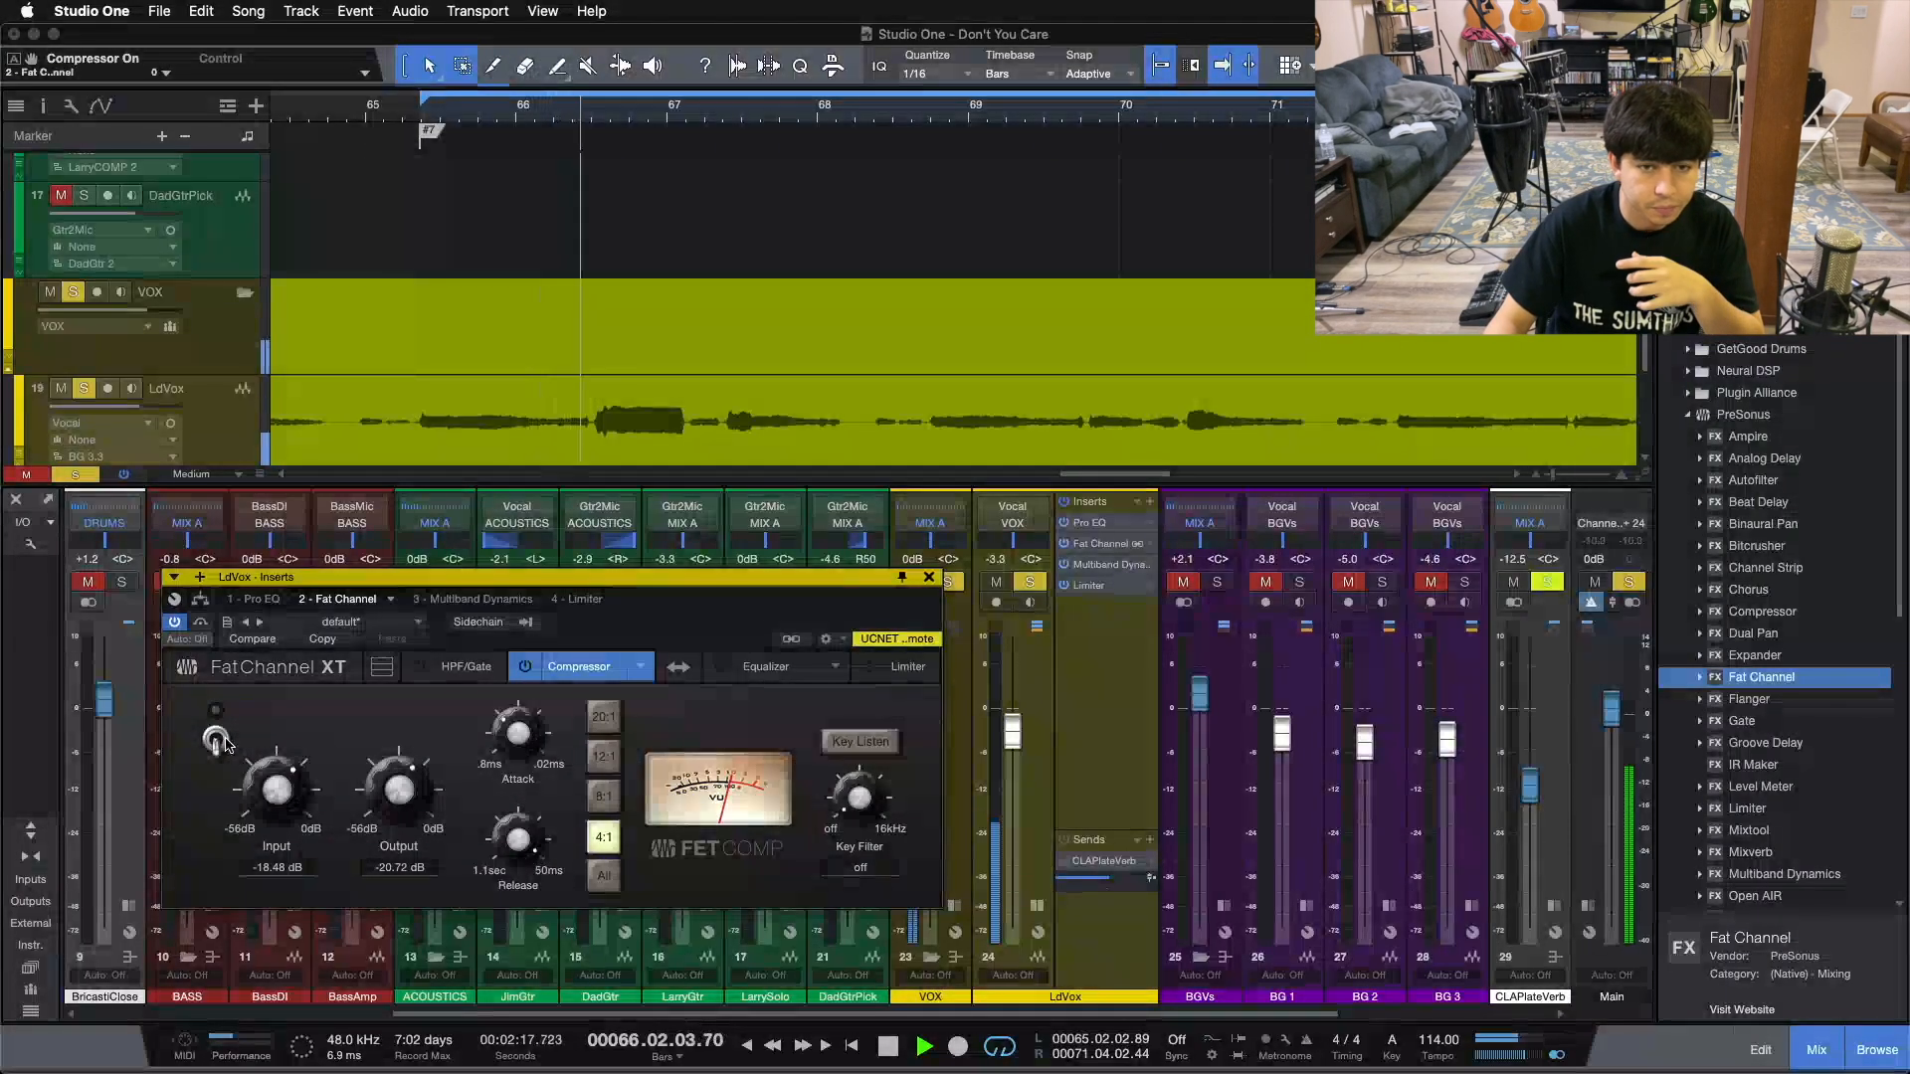
click(218, 740)
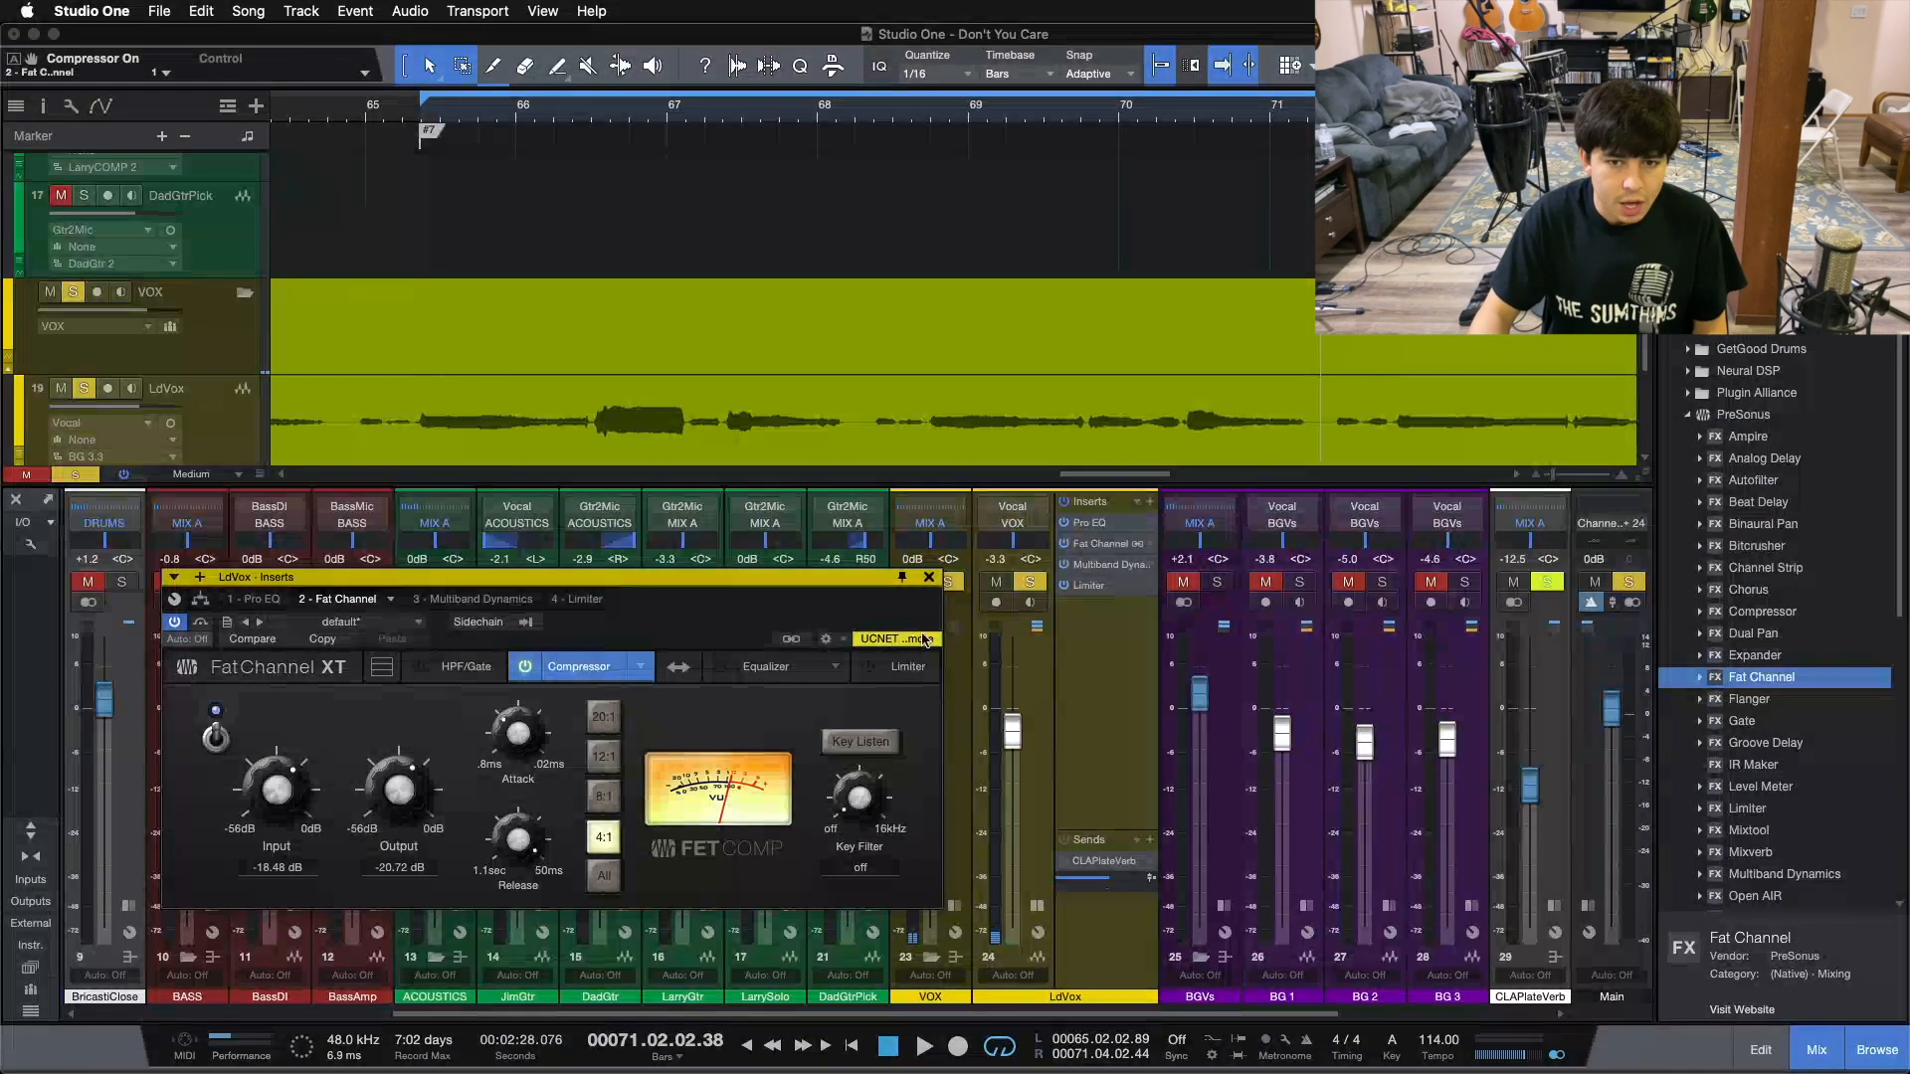
click(928, 579)
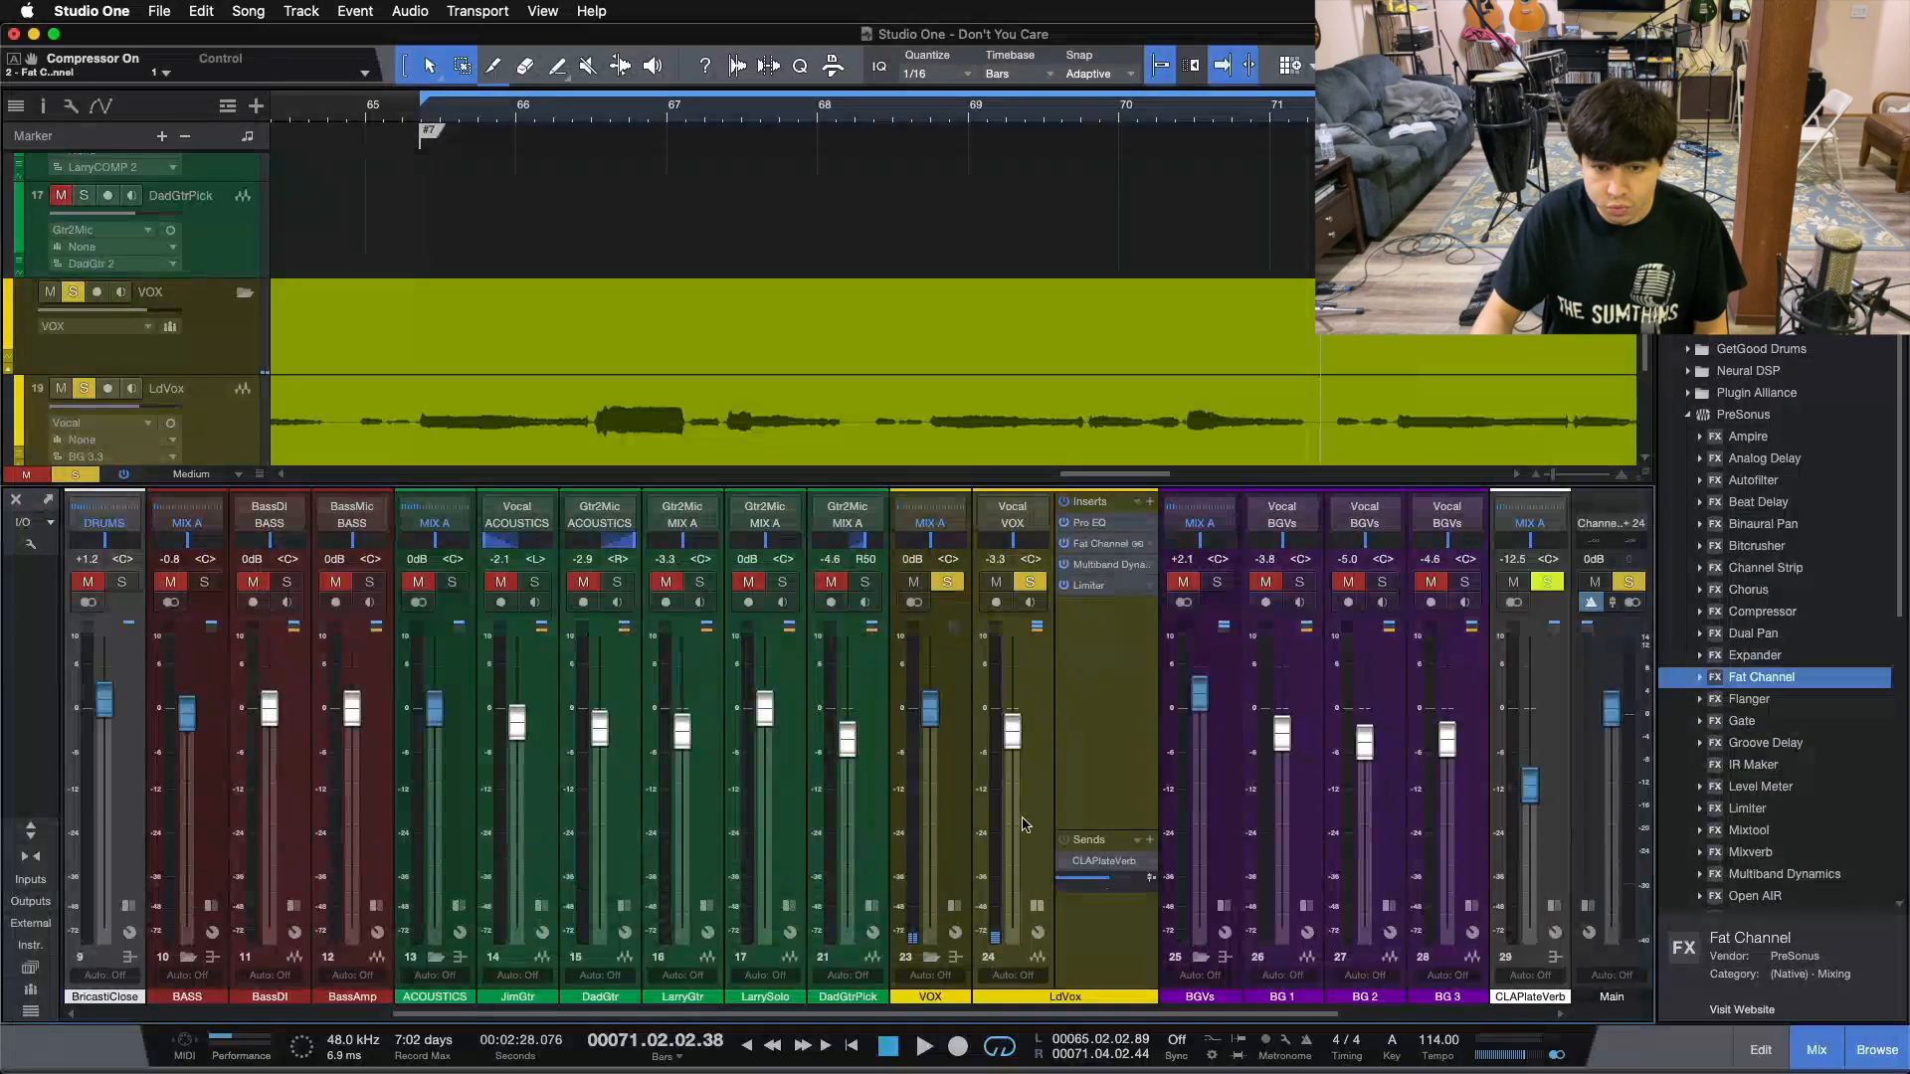
click(1037, 907)
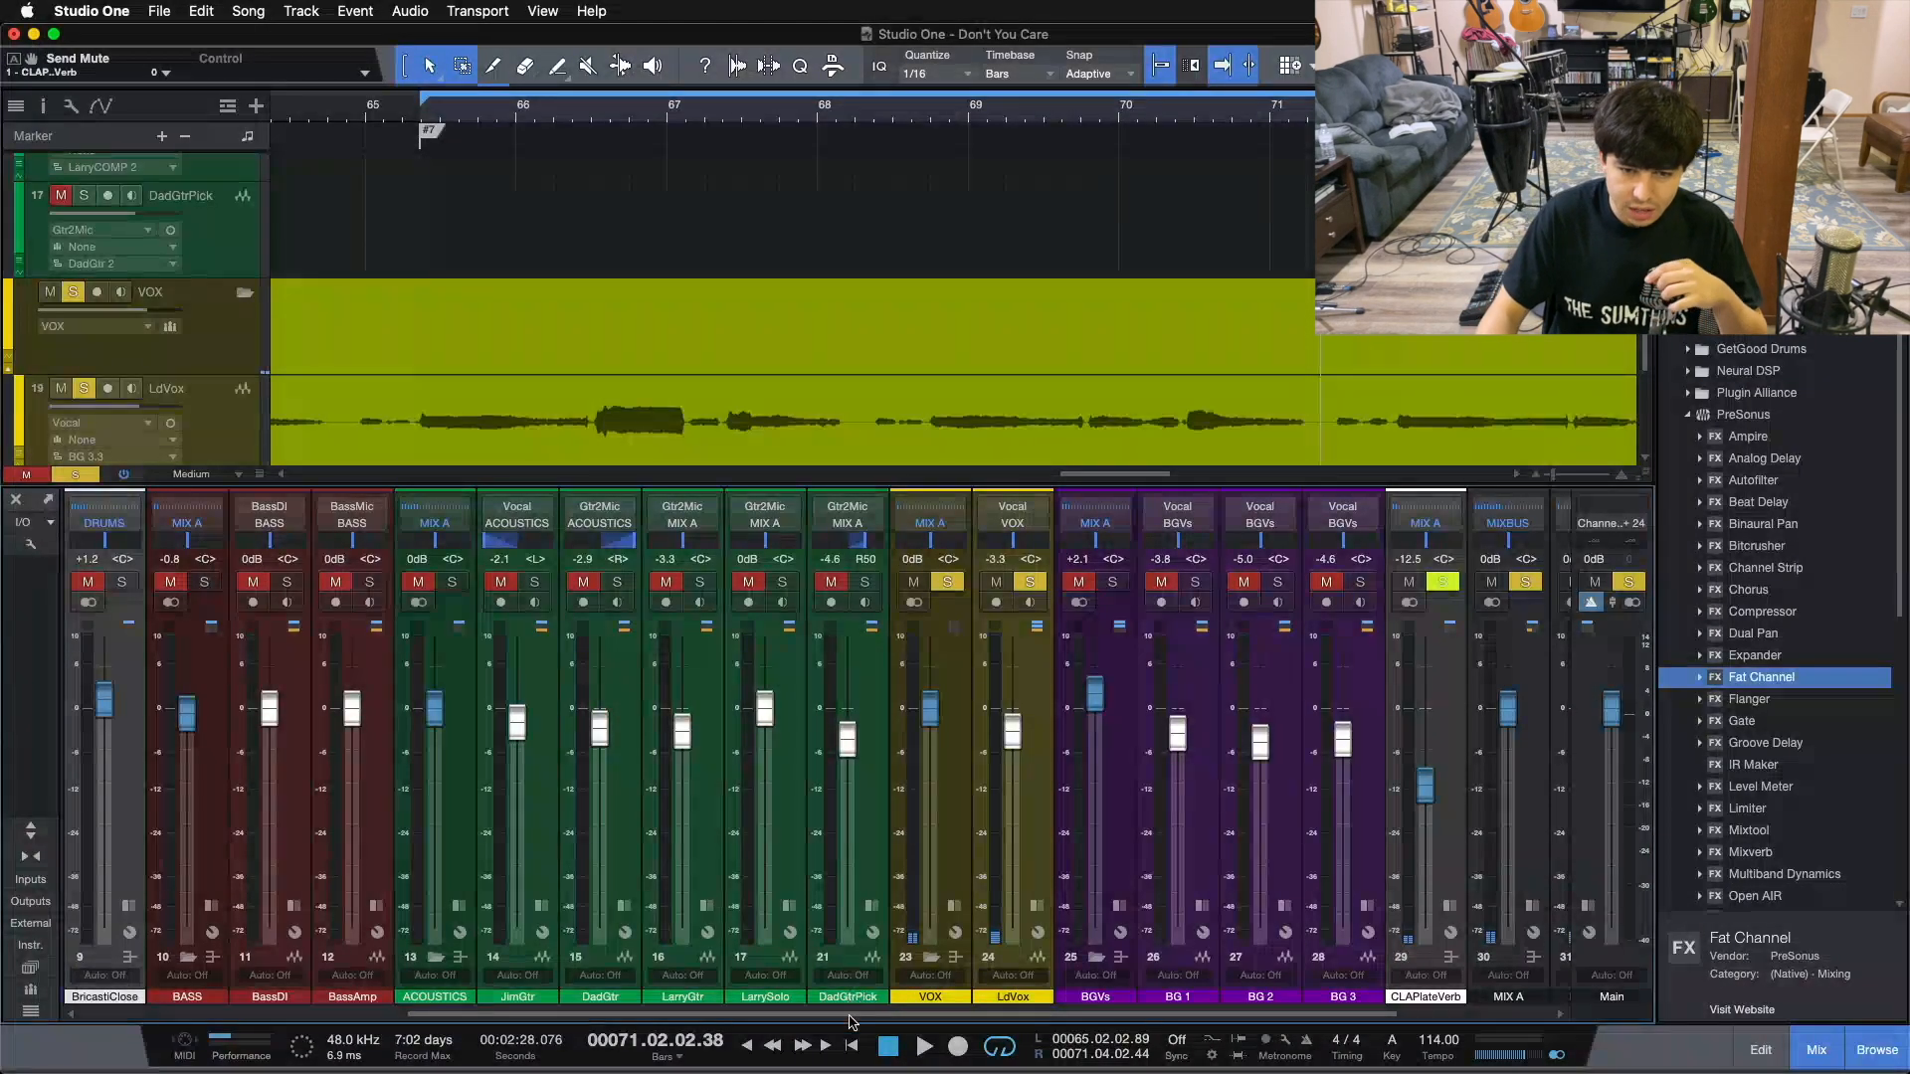
- Clear all active solos and enlarge the mixer so every channel shows its inserts and sends
scroll(227, 992, left, 10)
click(203, 840)
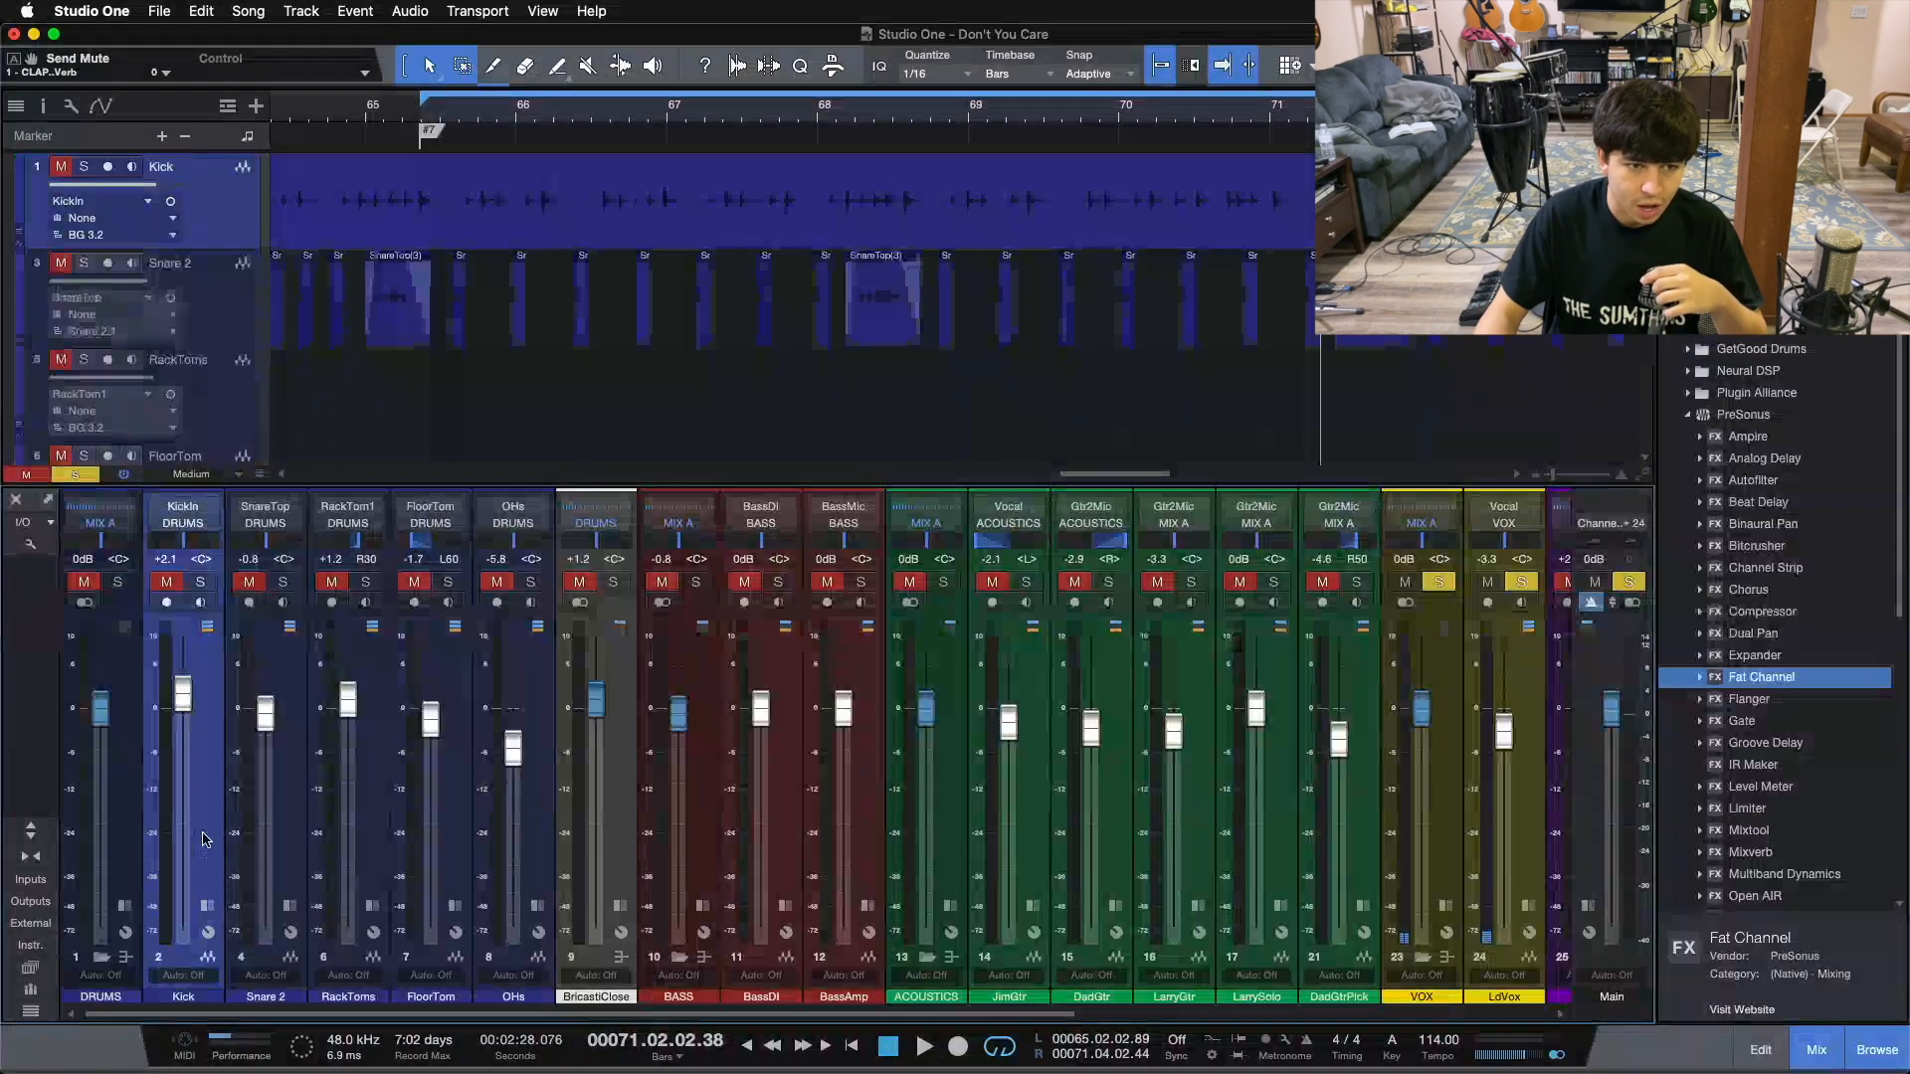
key(shift+s)
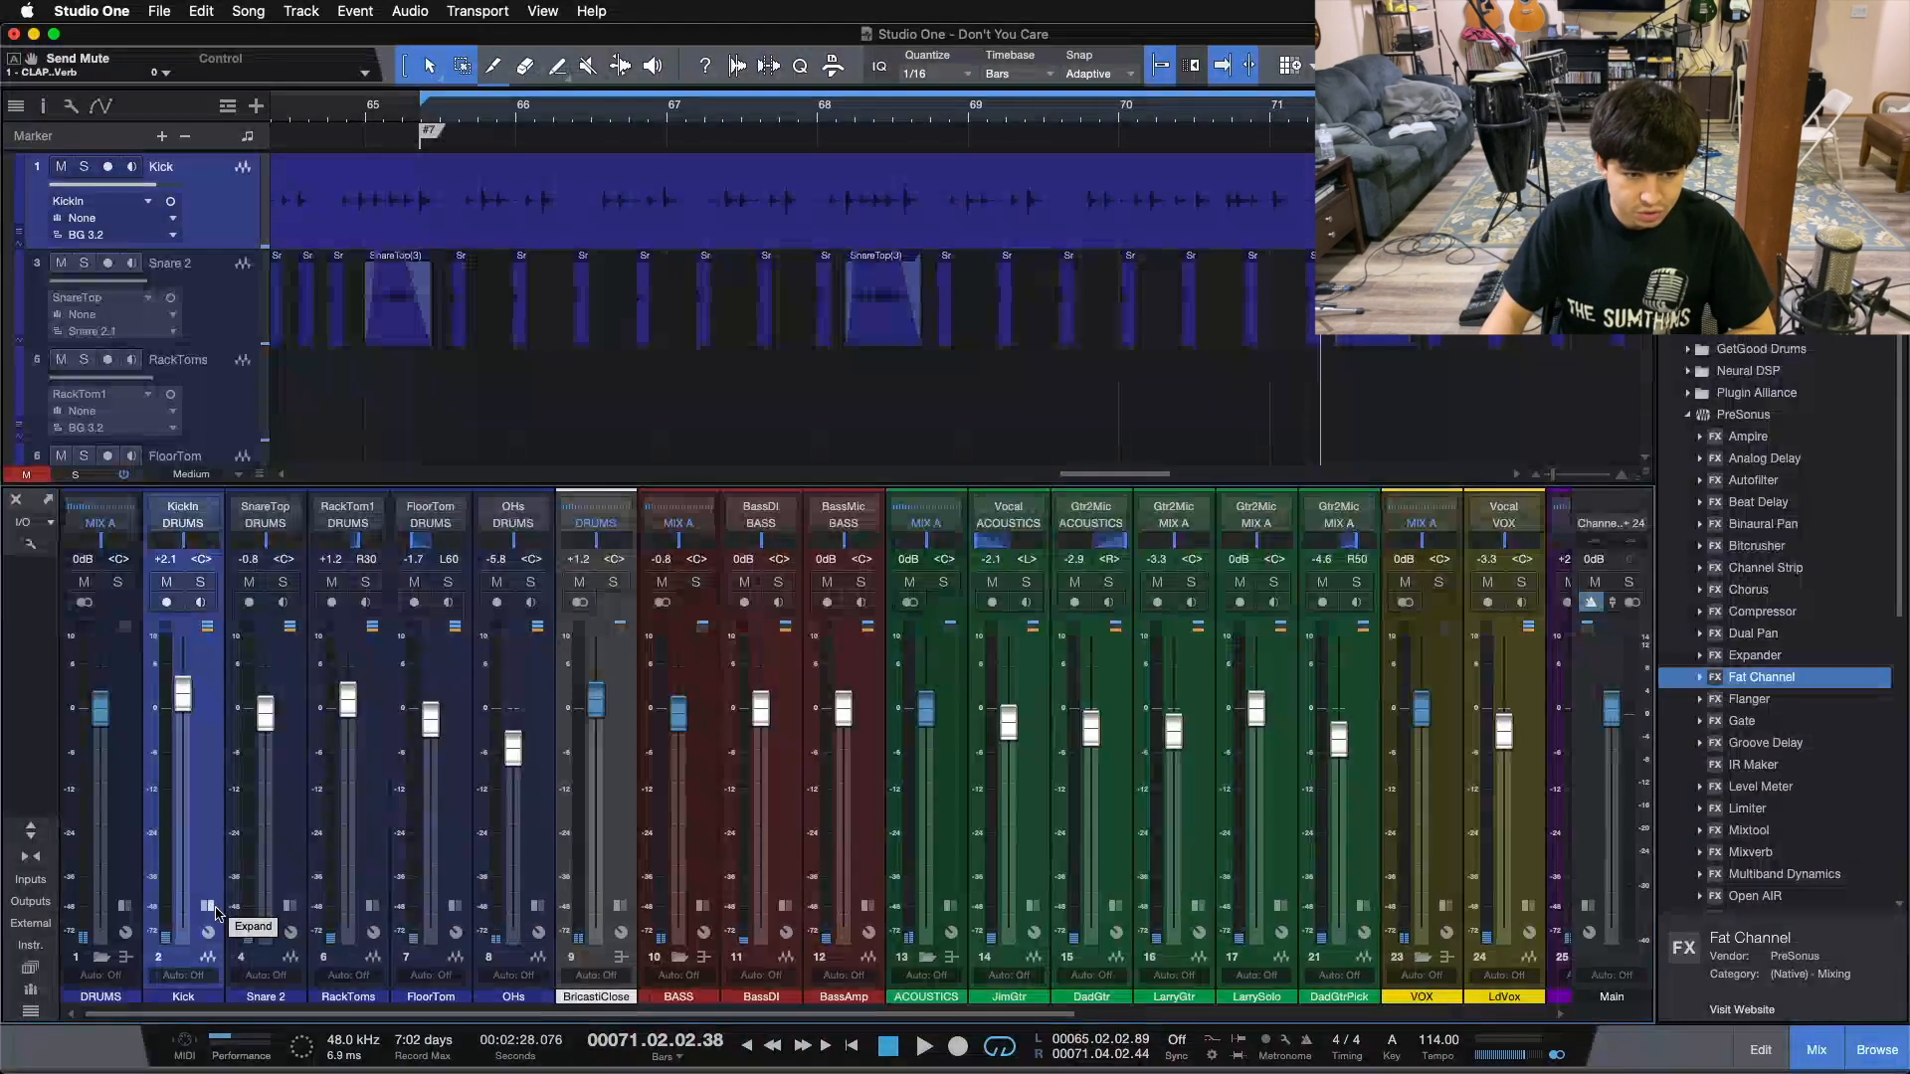
click(30, 831)
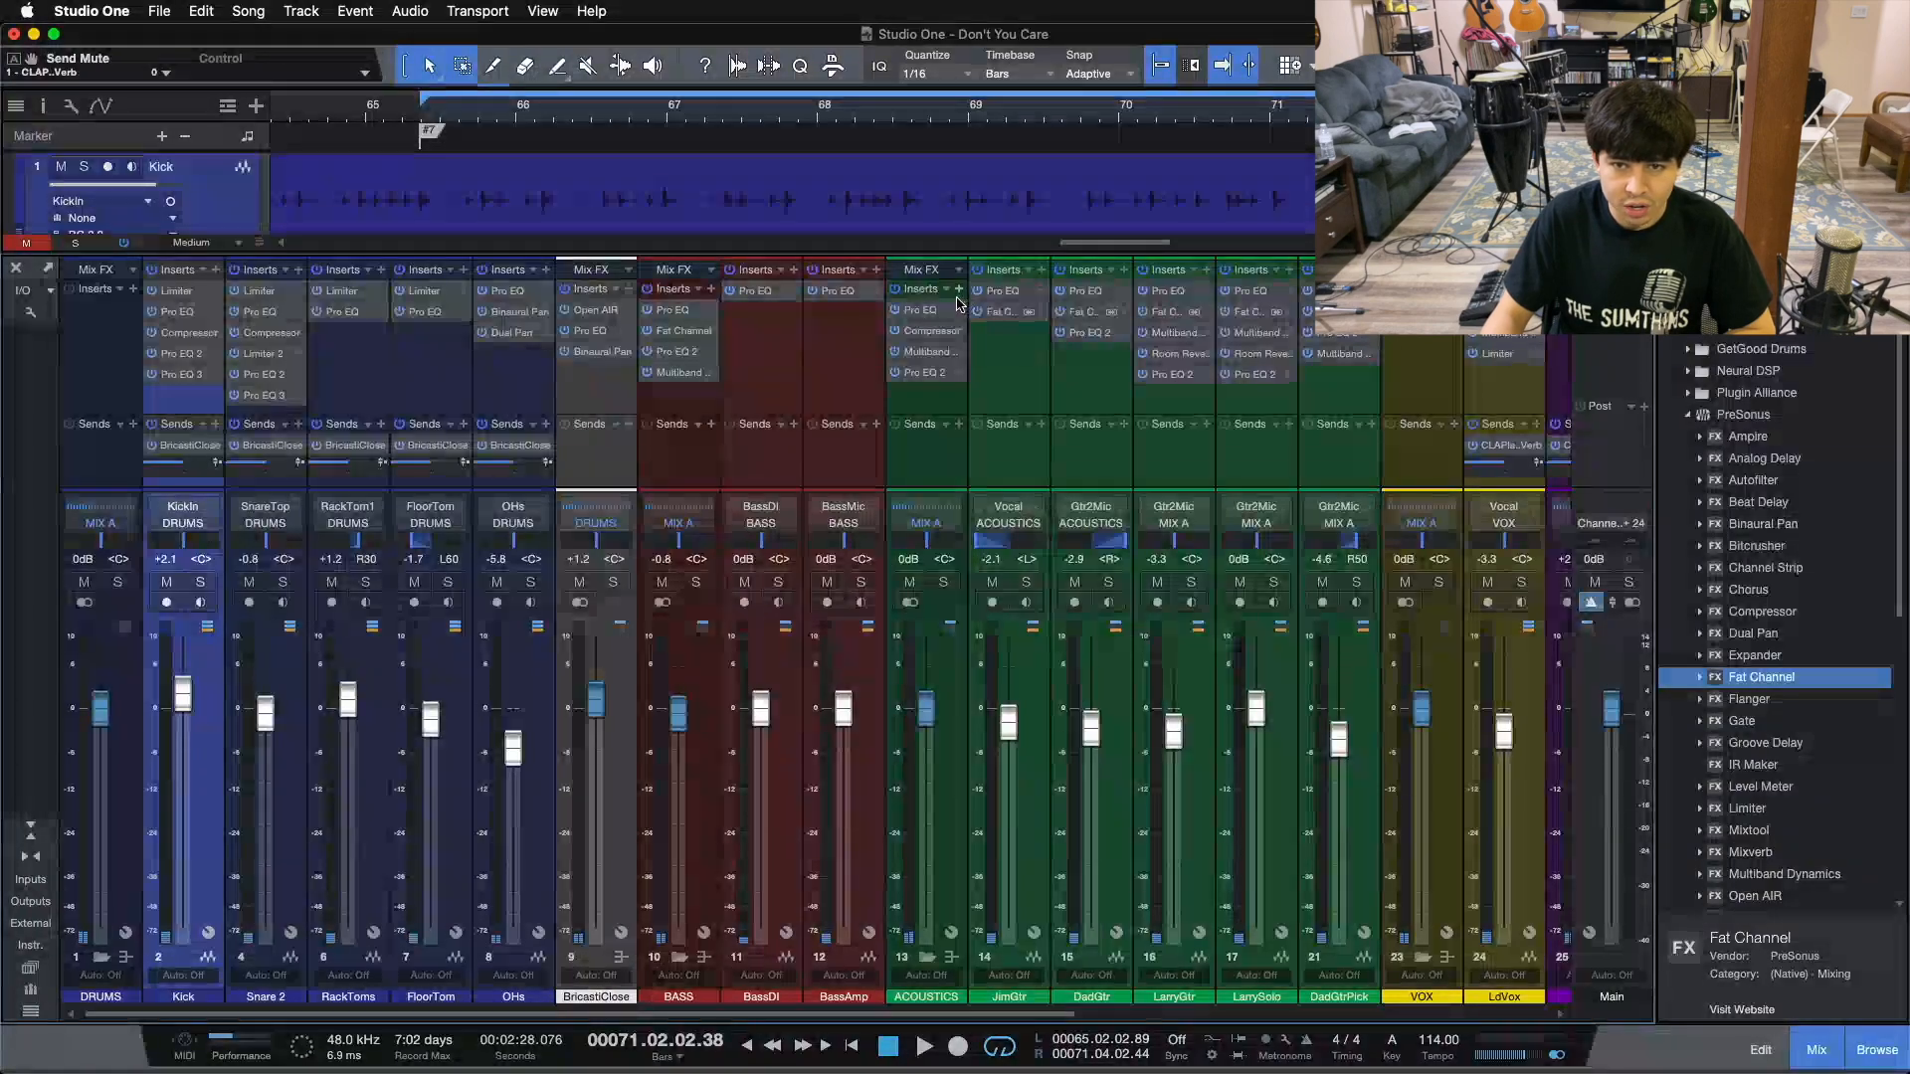
- Open the Pro EQ insert on LdVox and move its window over the middle of the mixer
scroll(1315, 440, right, 10)
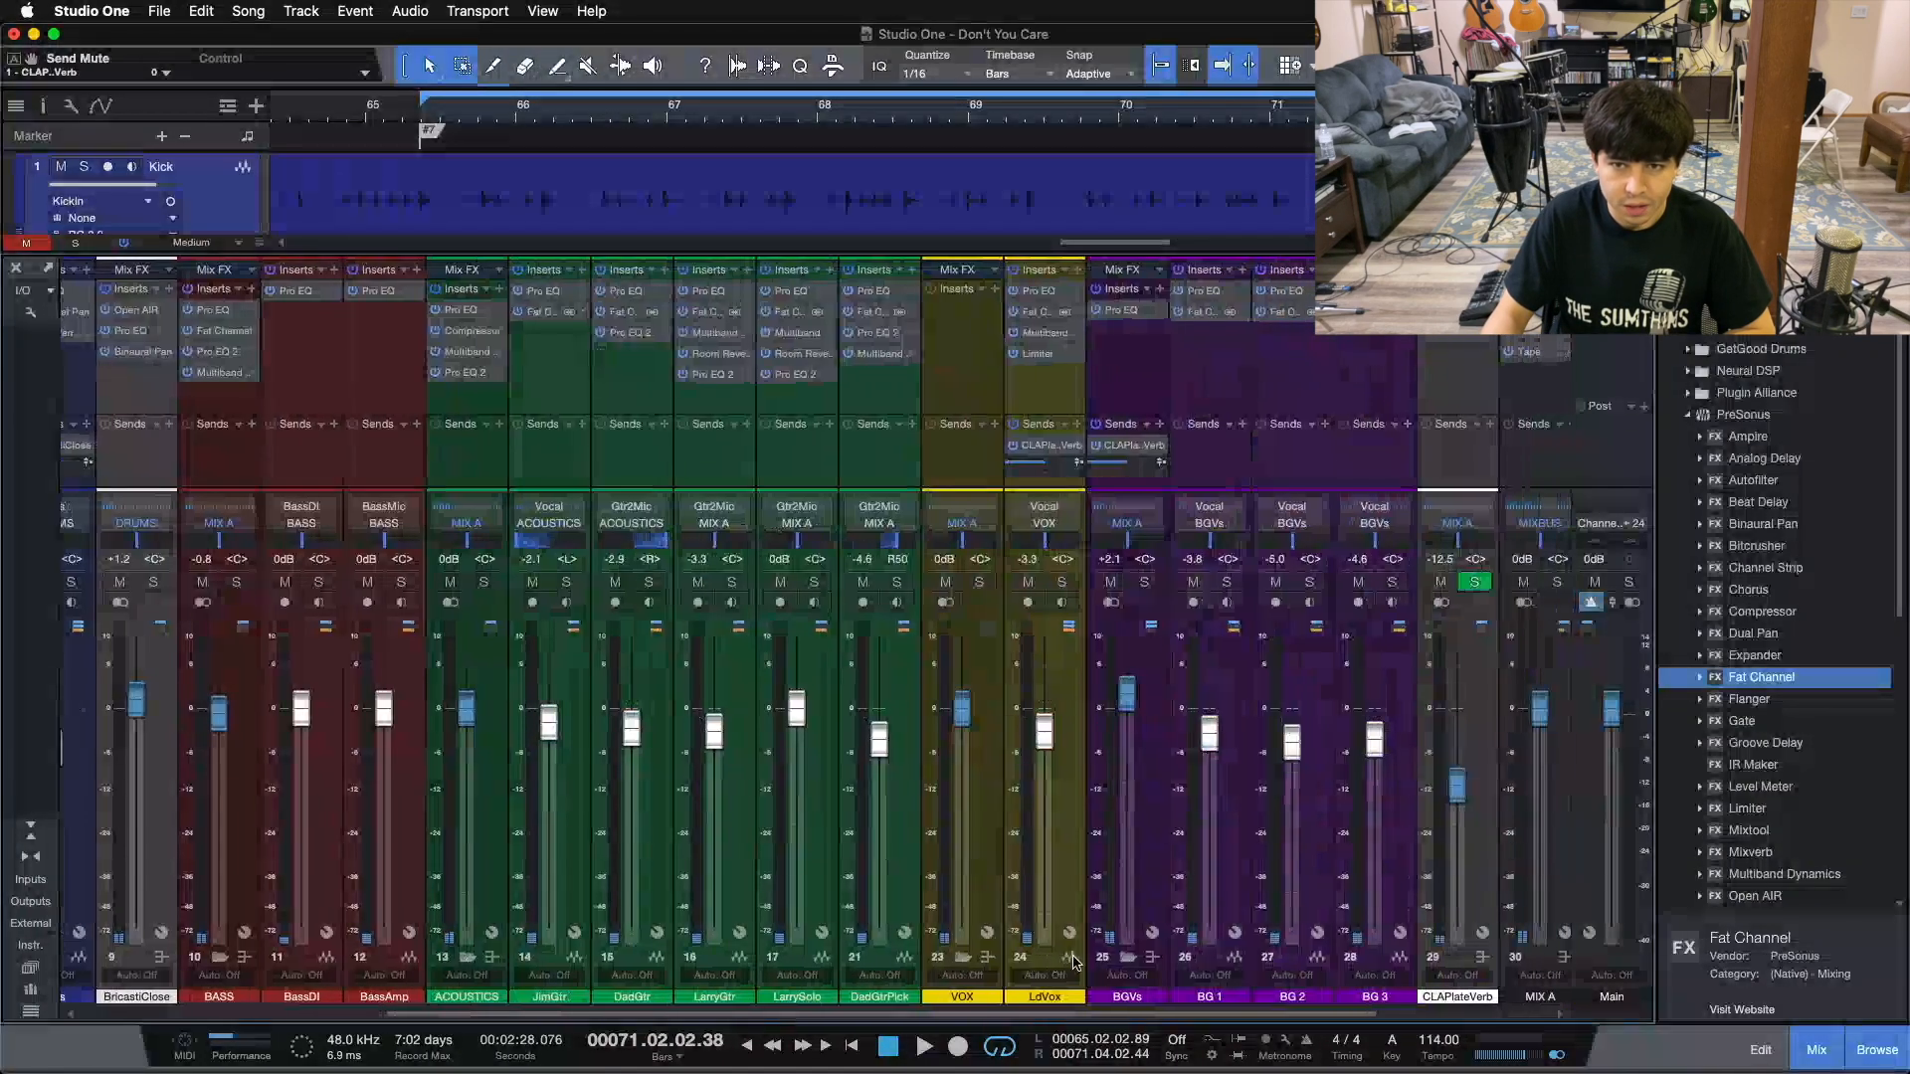
click(1057, 386)
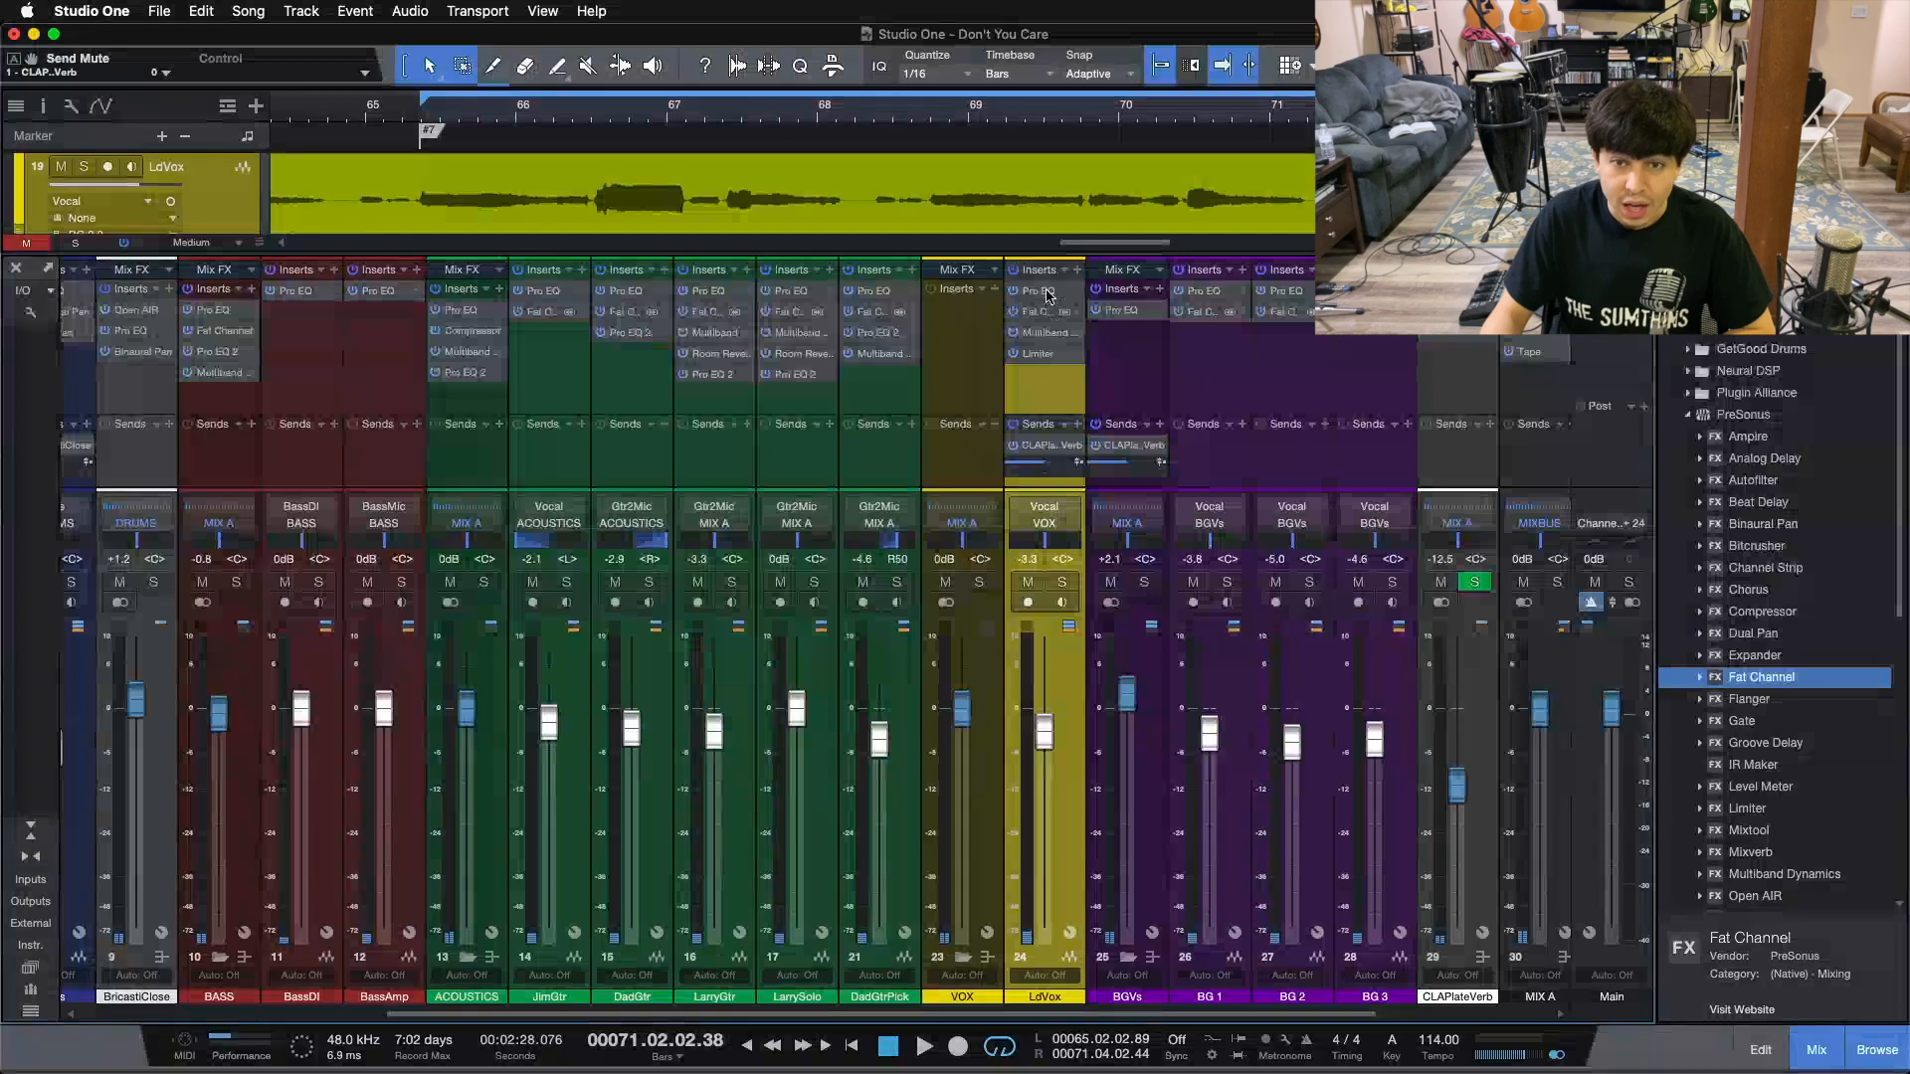
double_click(1041, 291)
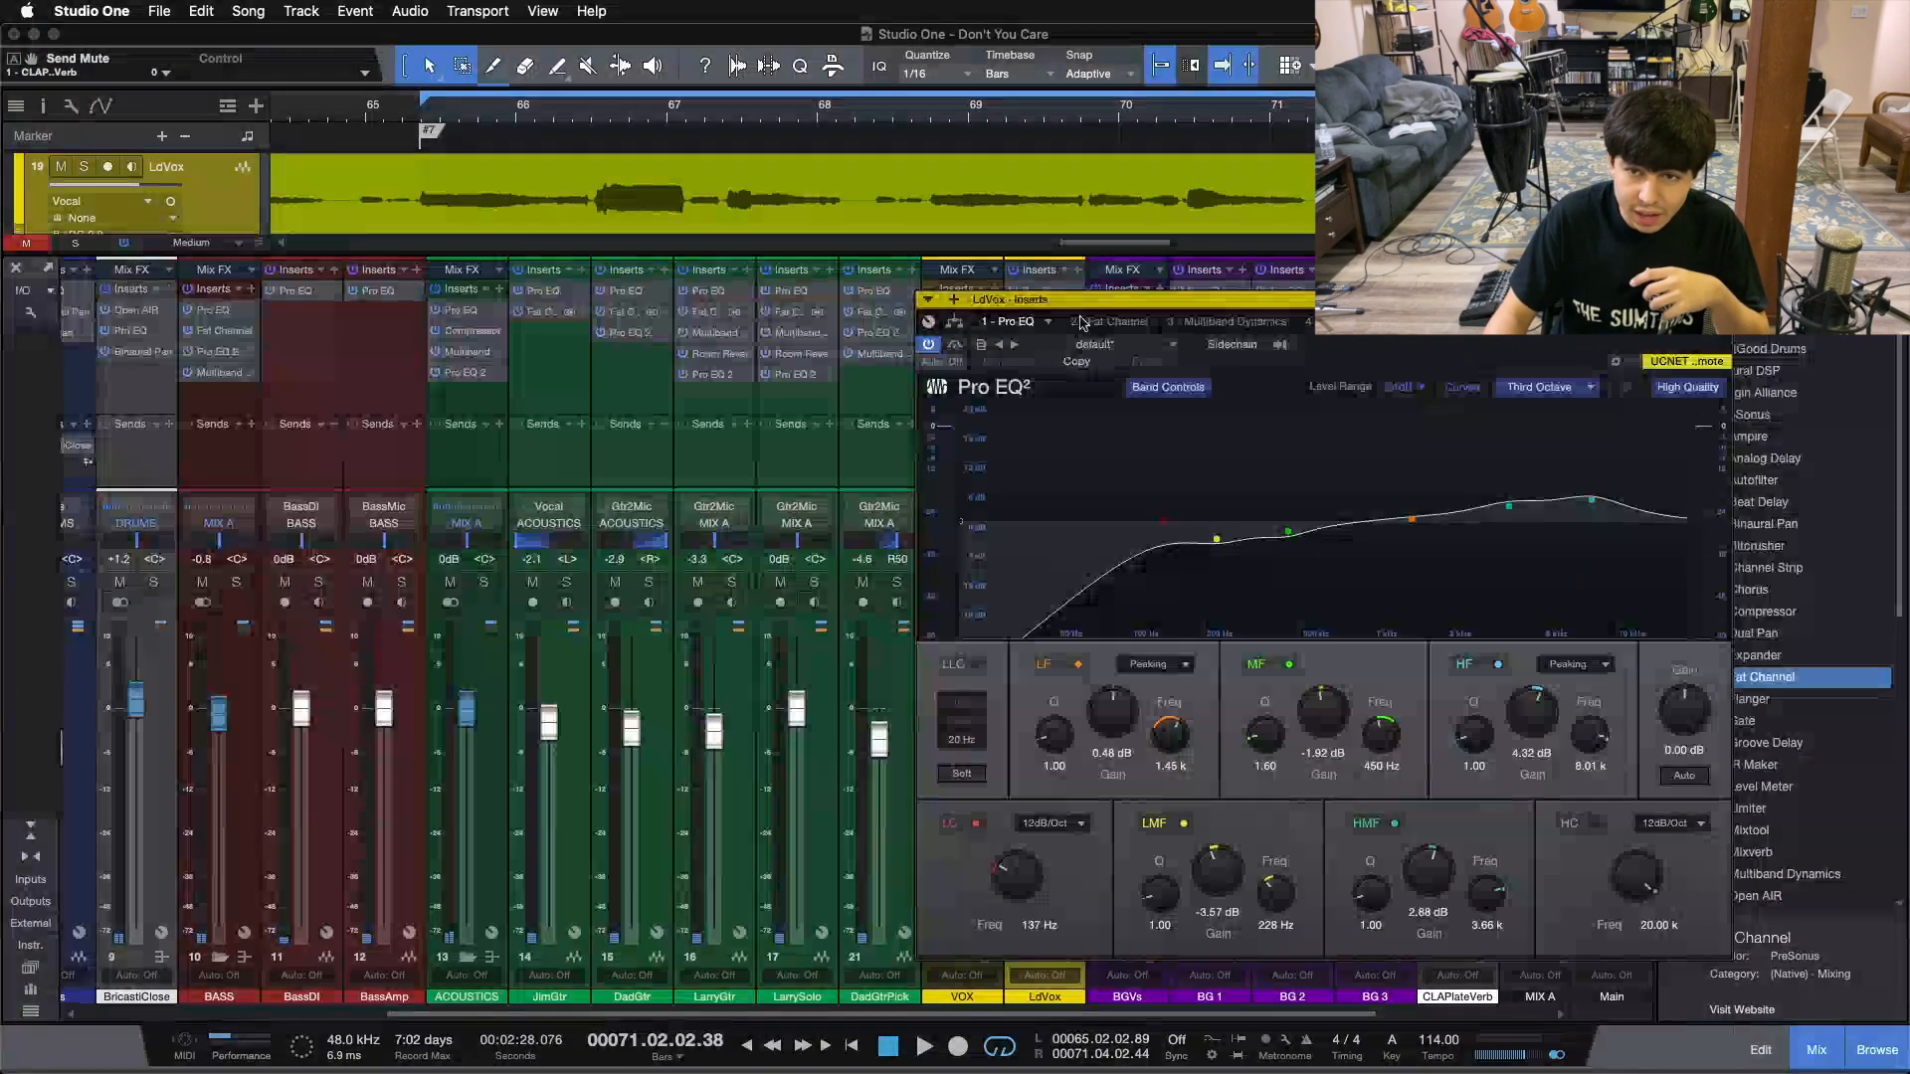
drag(995, 299, 485, 430)
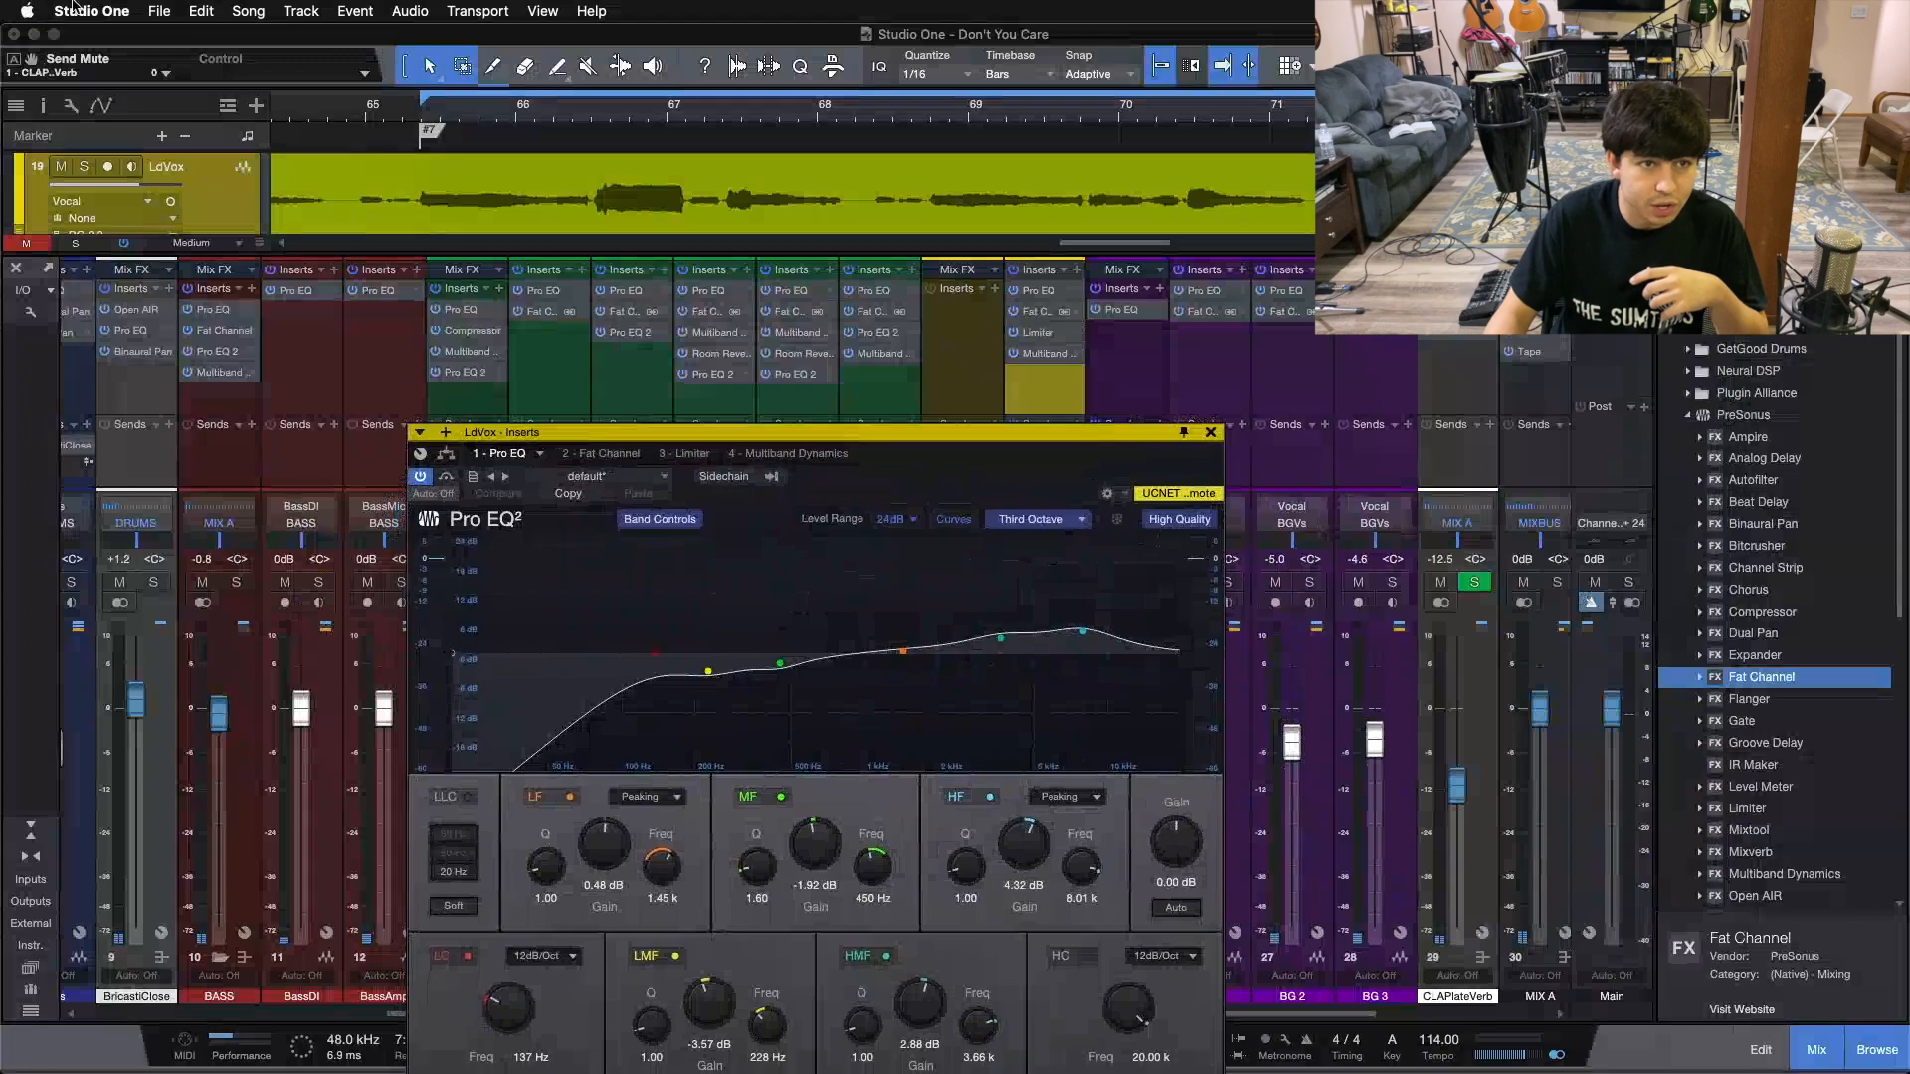
- Undo the accidental reordering of LdVox's Limiter insert and reposition the Pro EQ window higher over the mixer
click(201, 11)
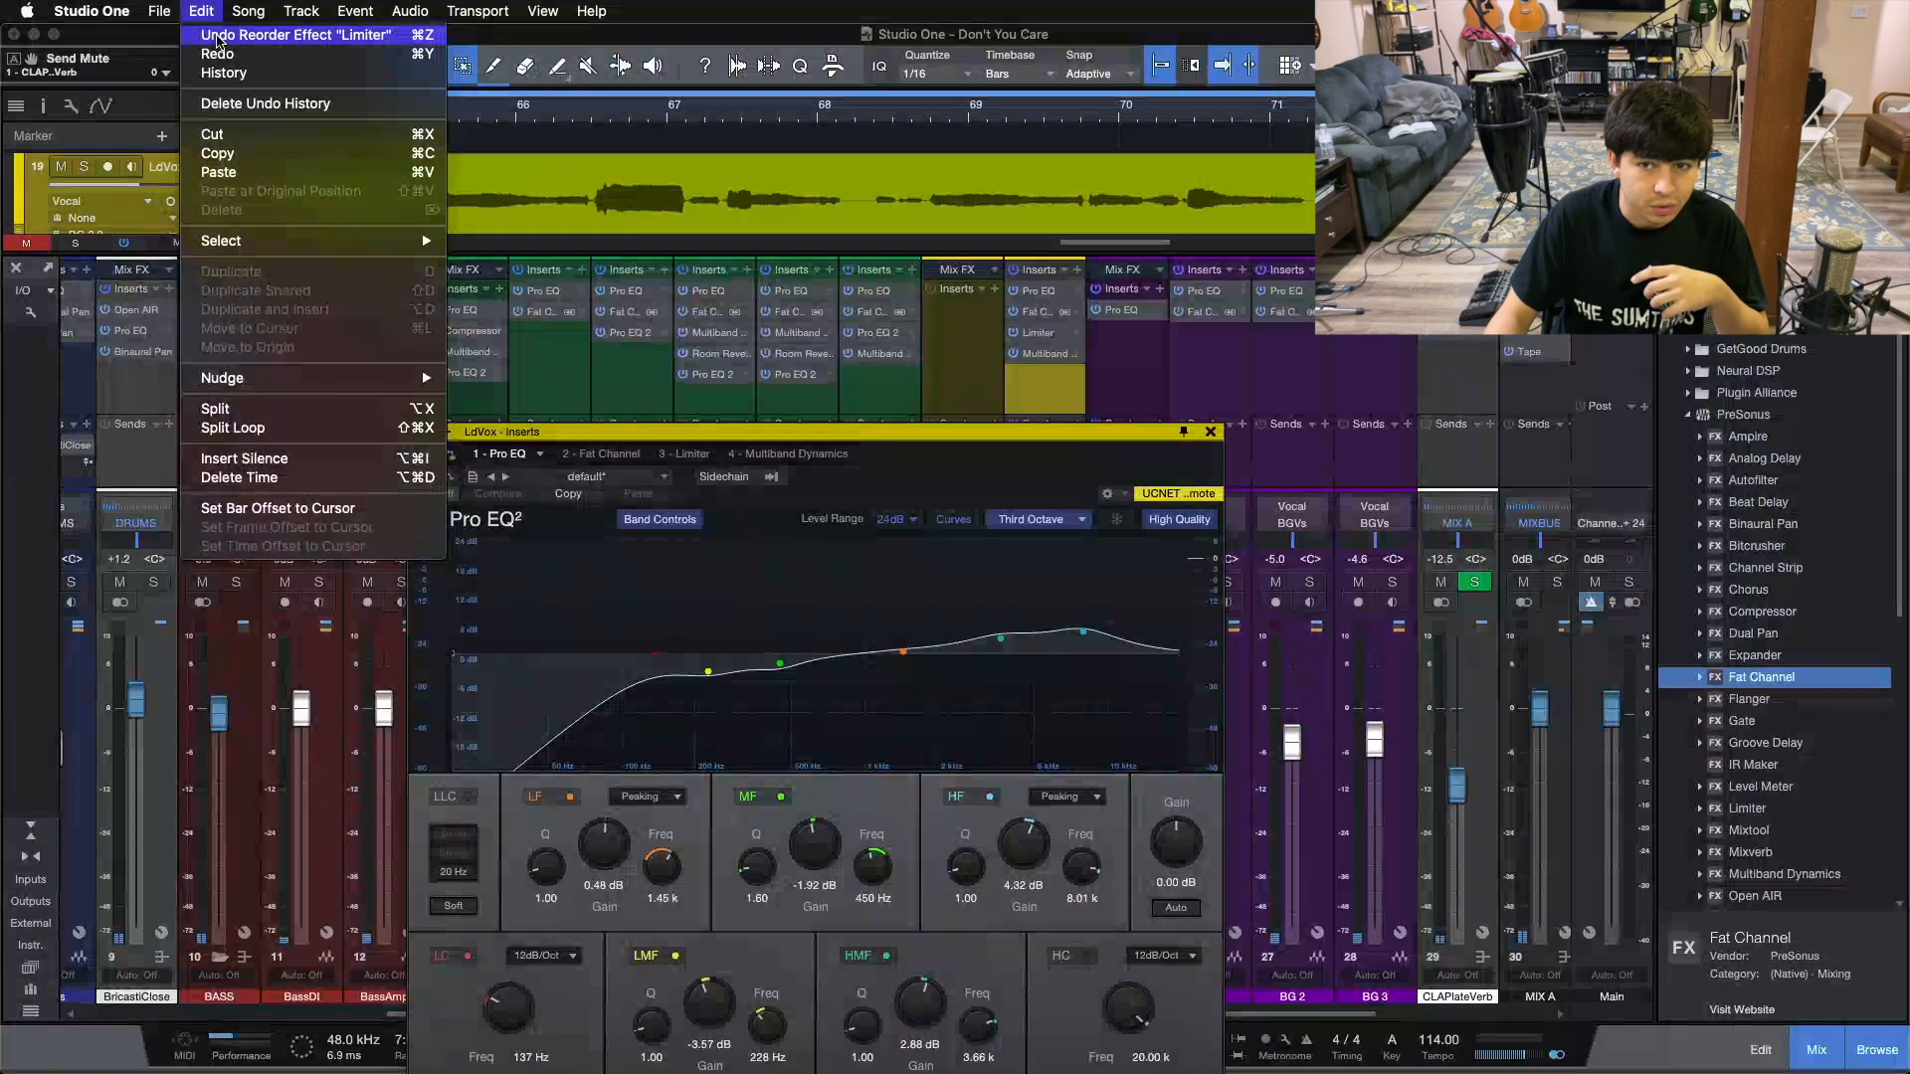
click(215, 36)
drag(936, 468, 1057, 357)
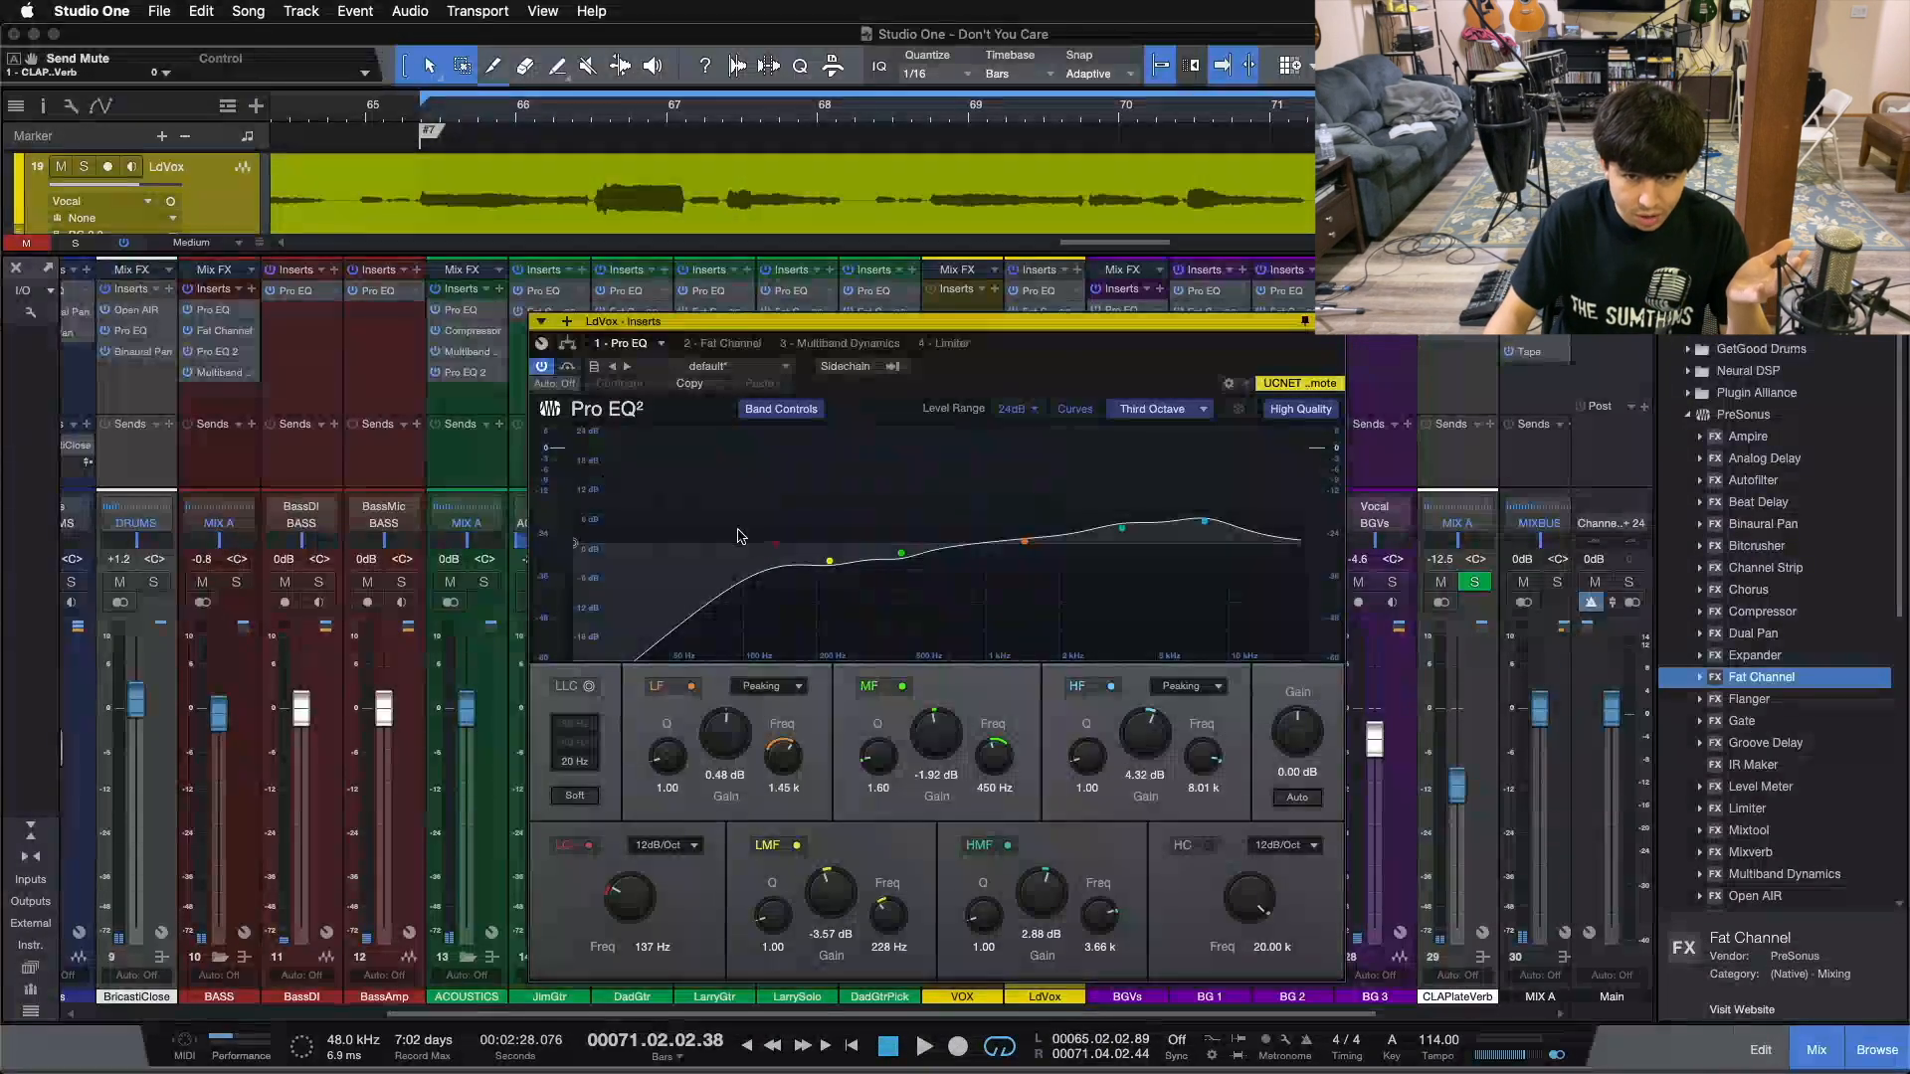
- Review the spectrum display modes available in LdVox's Pro EQ, keeping Third Octave
scroll(577, 1018, left, 10)
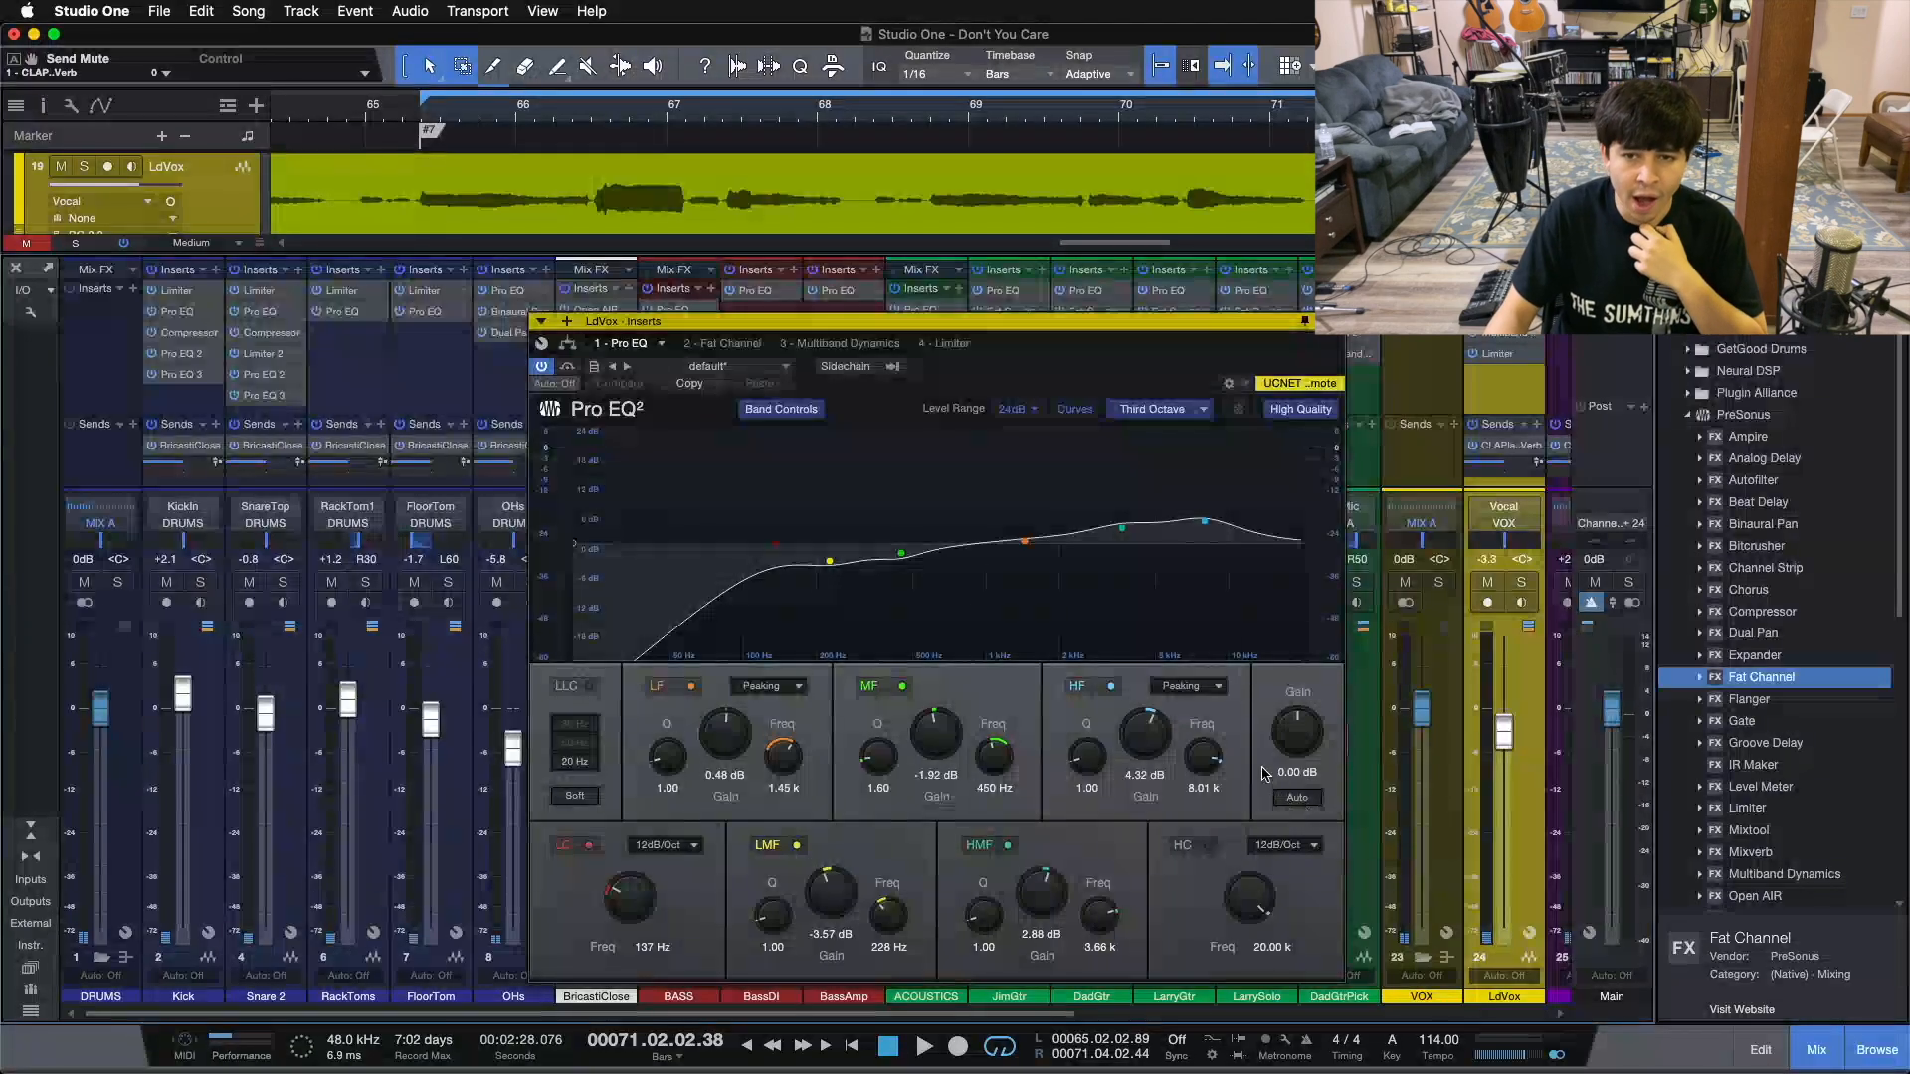
click(1159, 409)
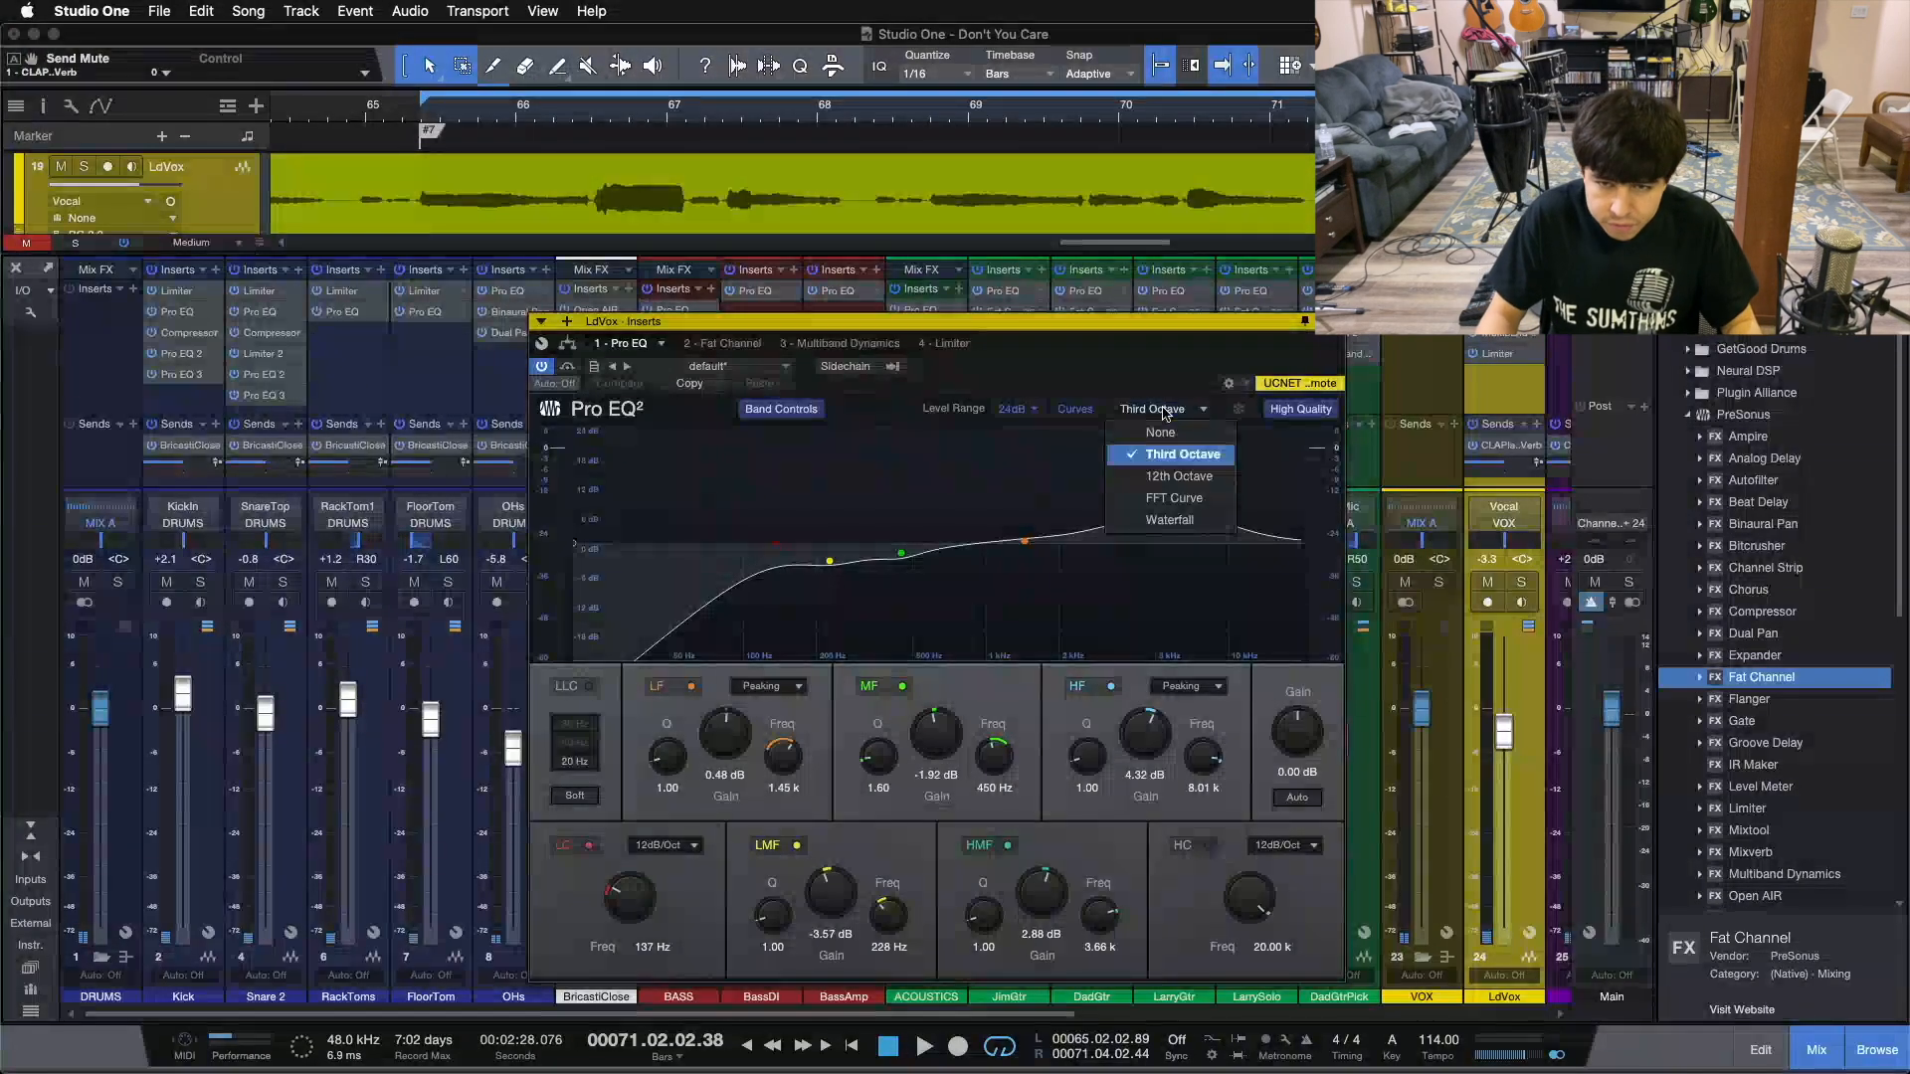
click(1163, 412)
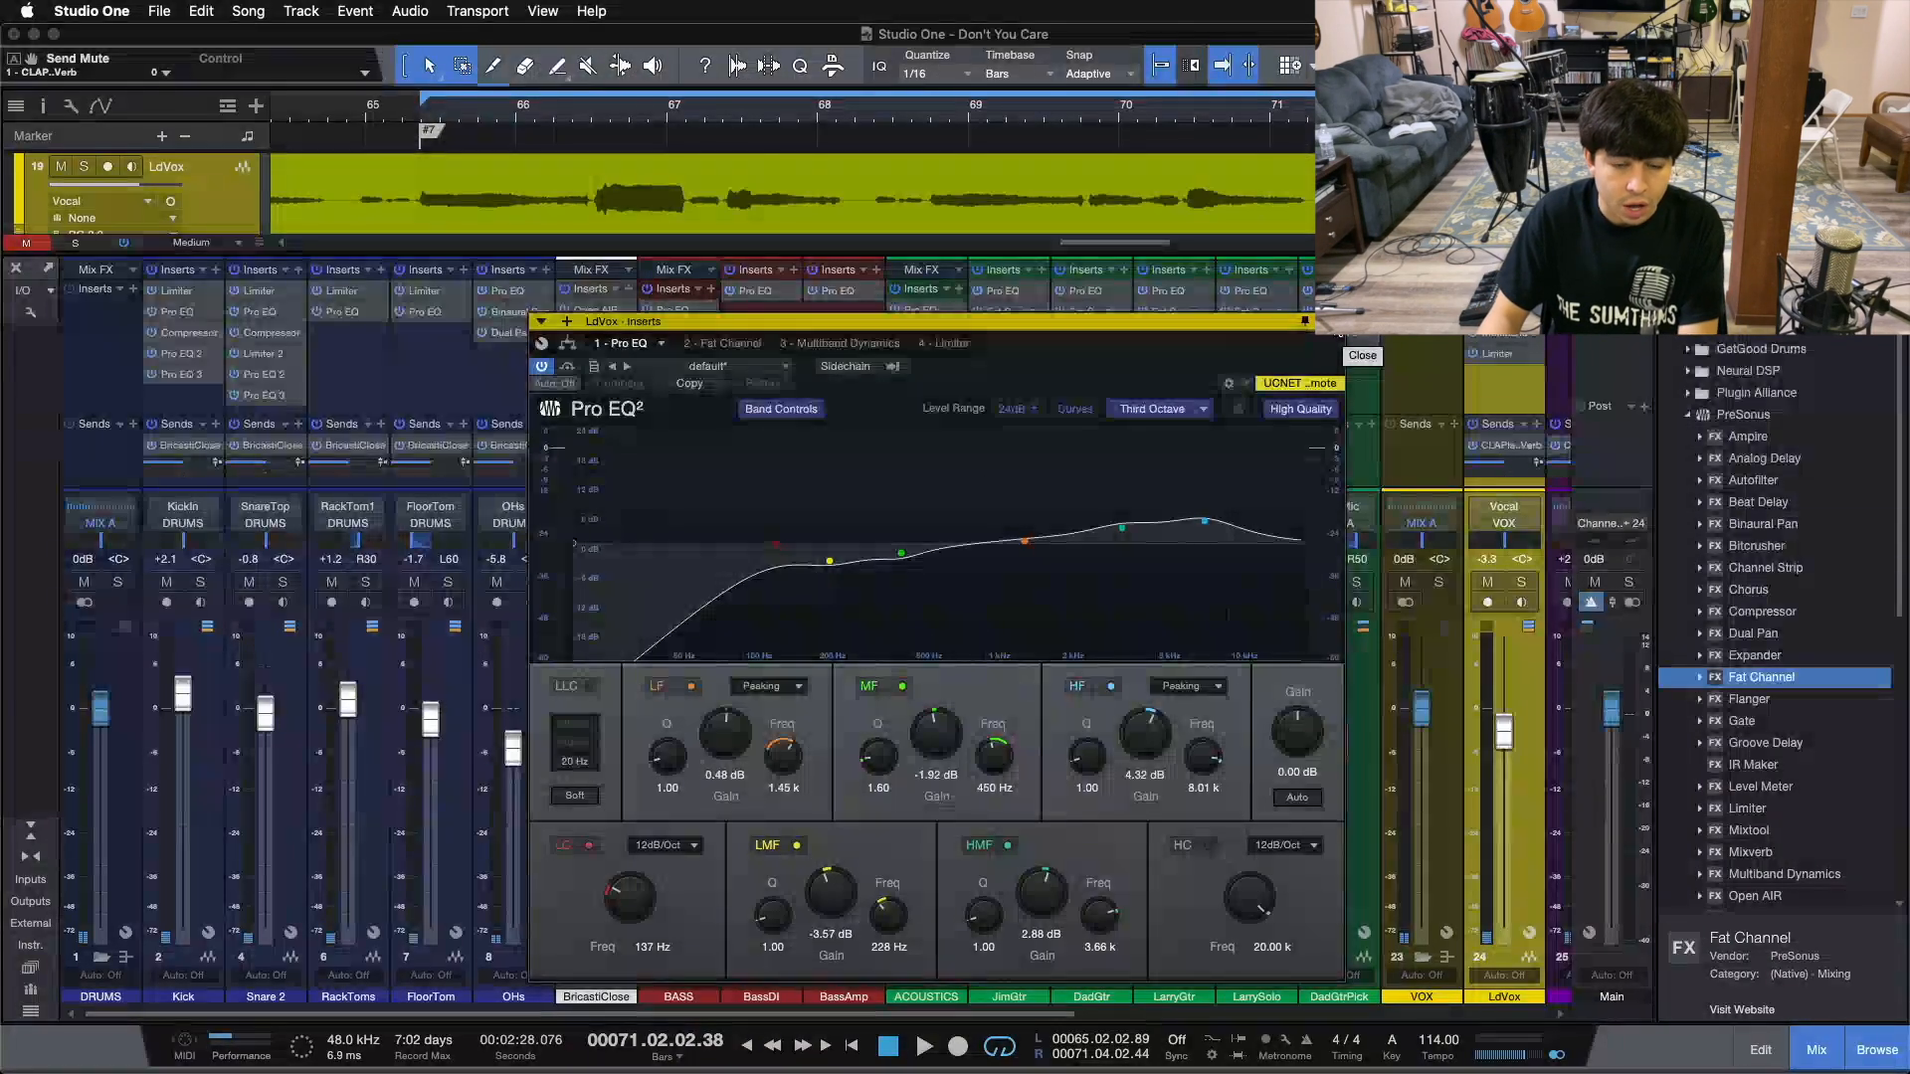
- Toggle High Quality mode off and on in LdVox's Pro EQ, leave it on, and close the plug-in
click(1295, 410)
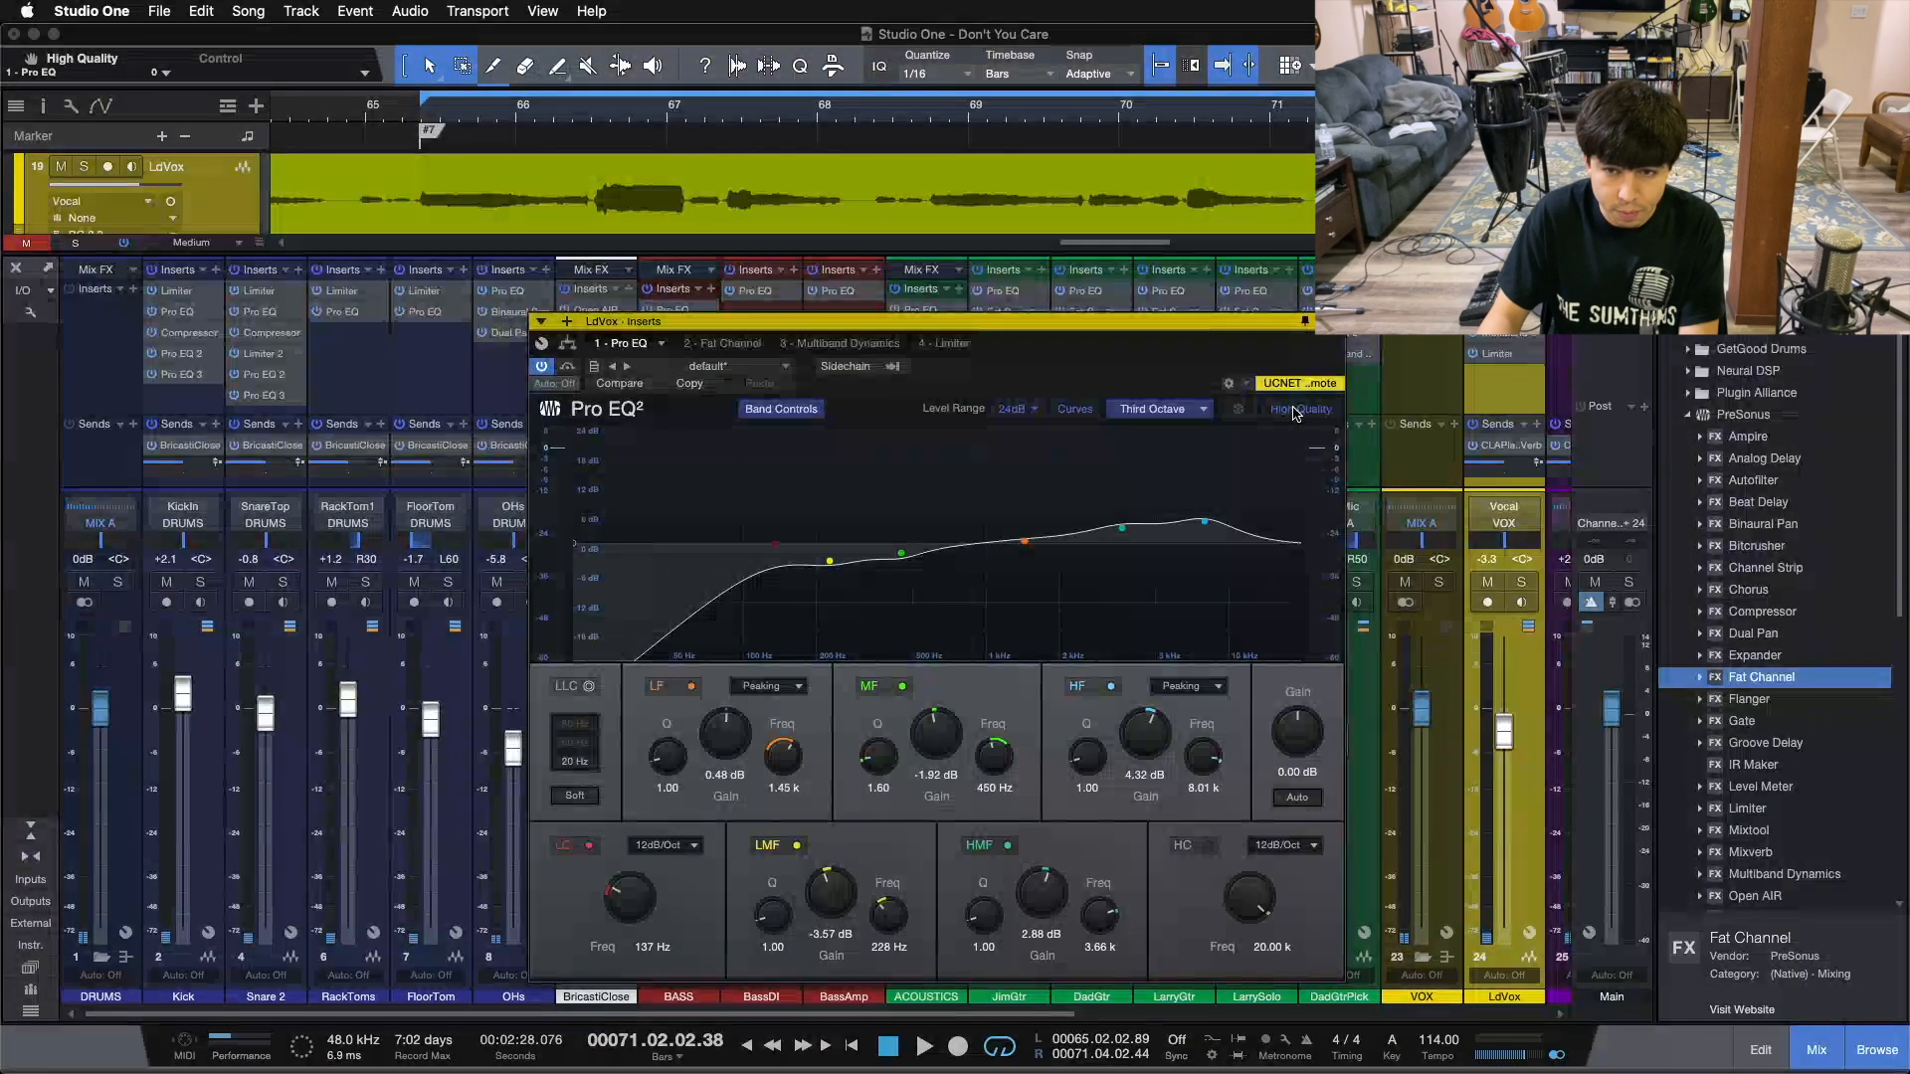
click(1295, 409)
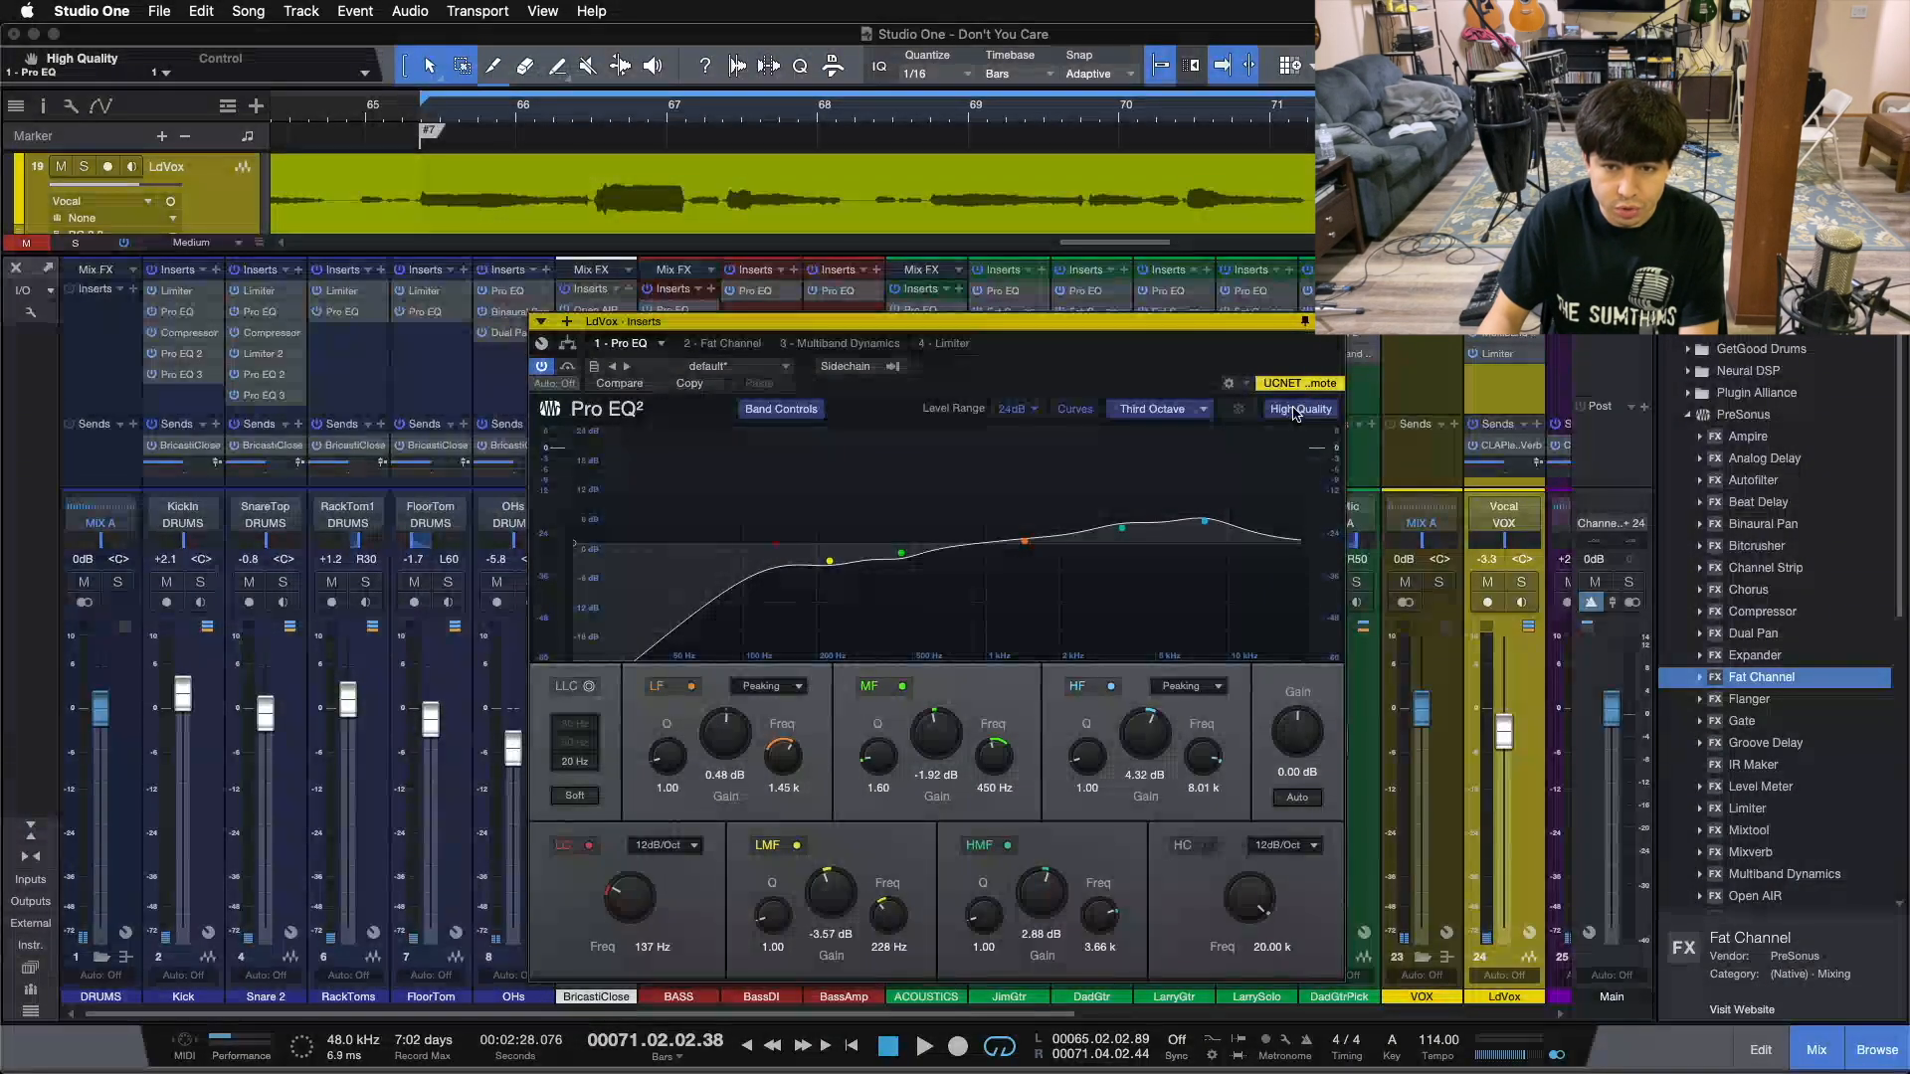
click(1301, 411)
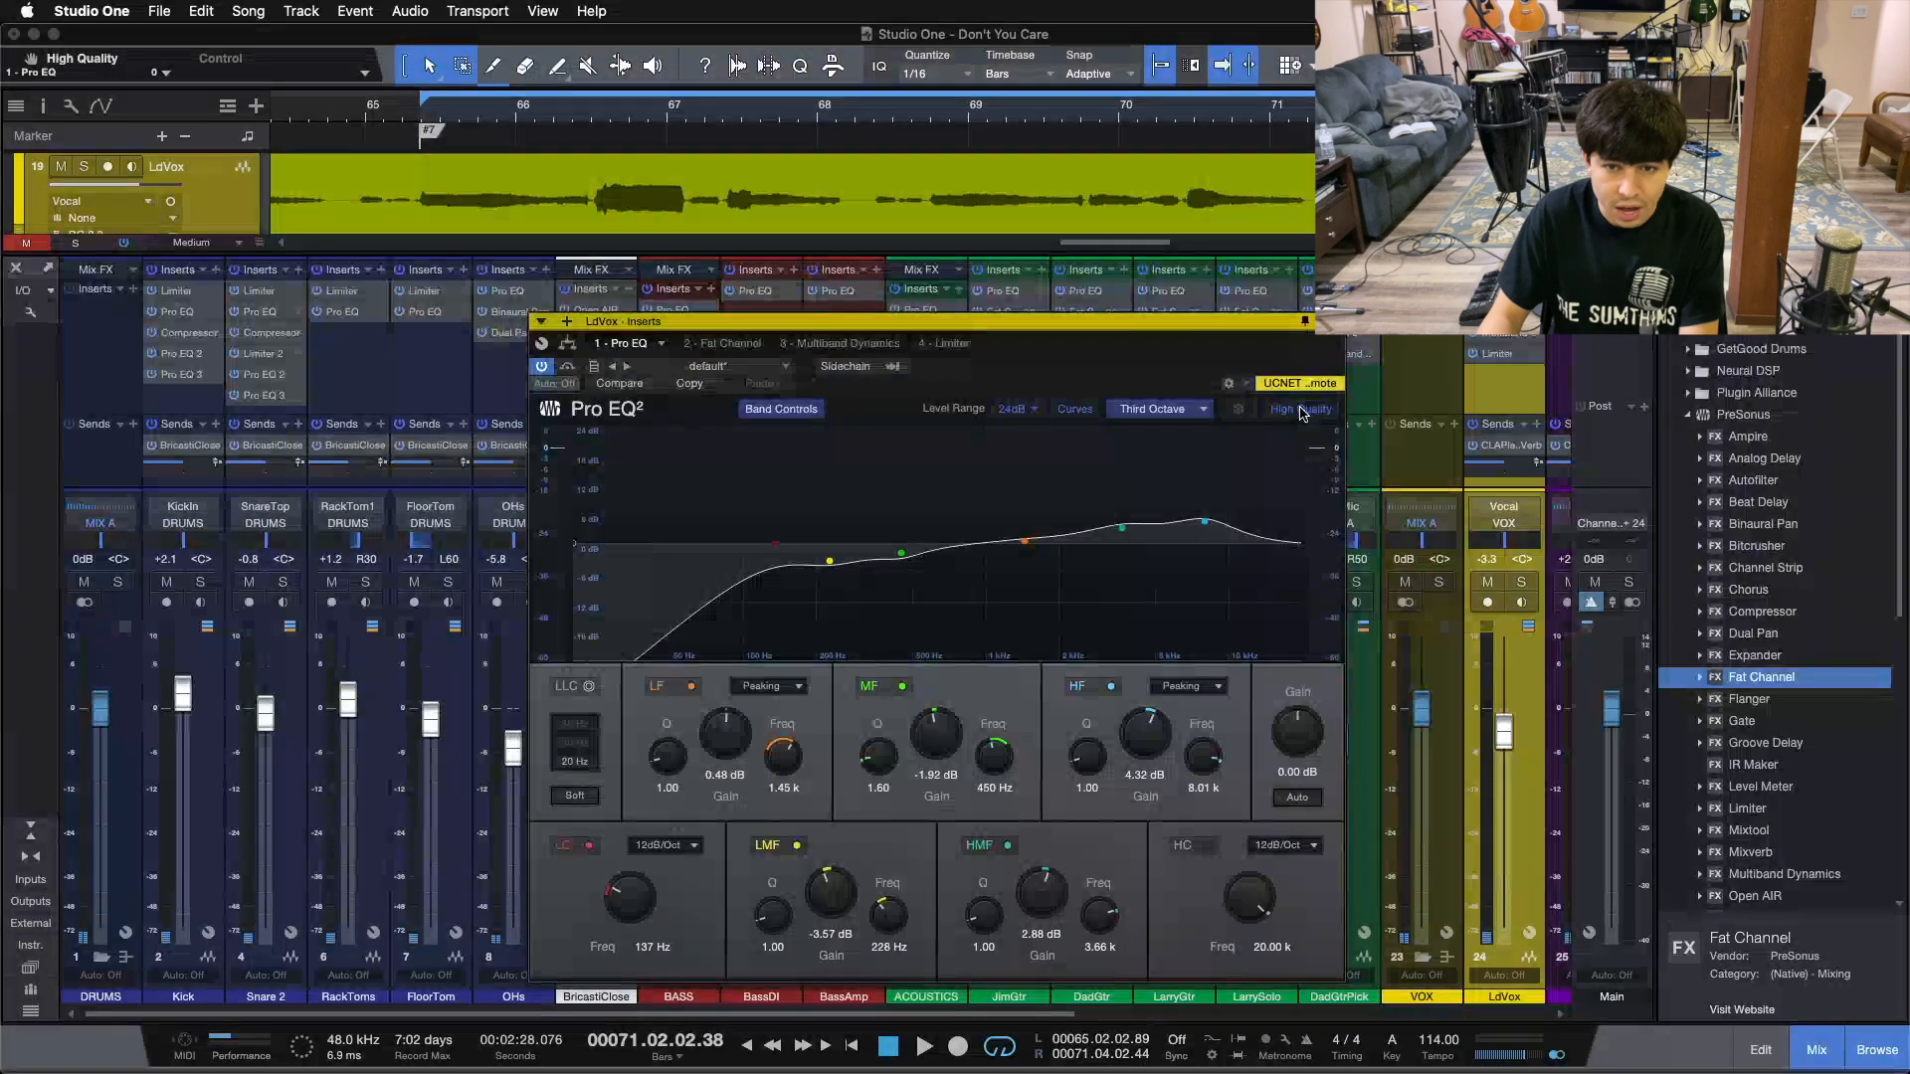
click(1330, 324)
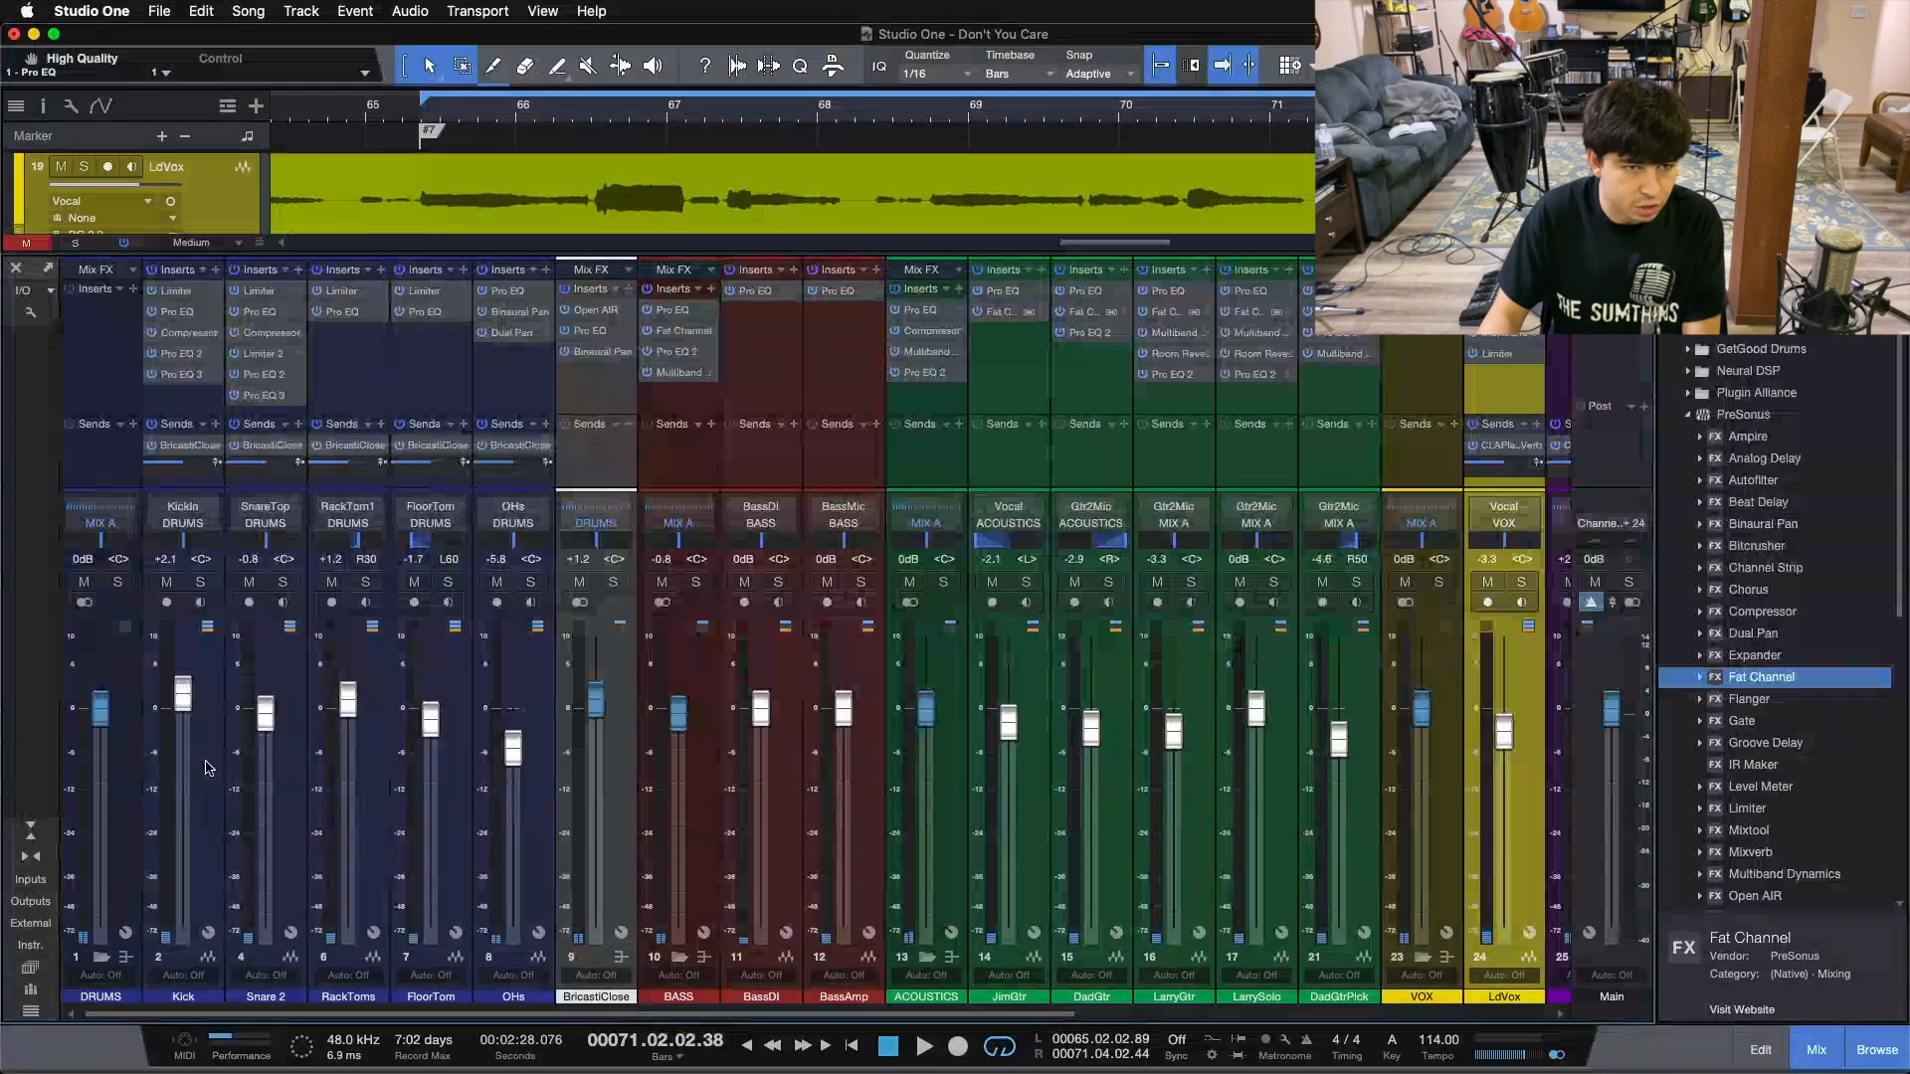
- Open the first Pro EQ insert on Kick, solo the Kick channel, and start playback
click(189, 314)
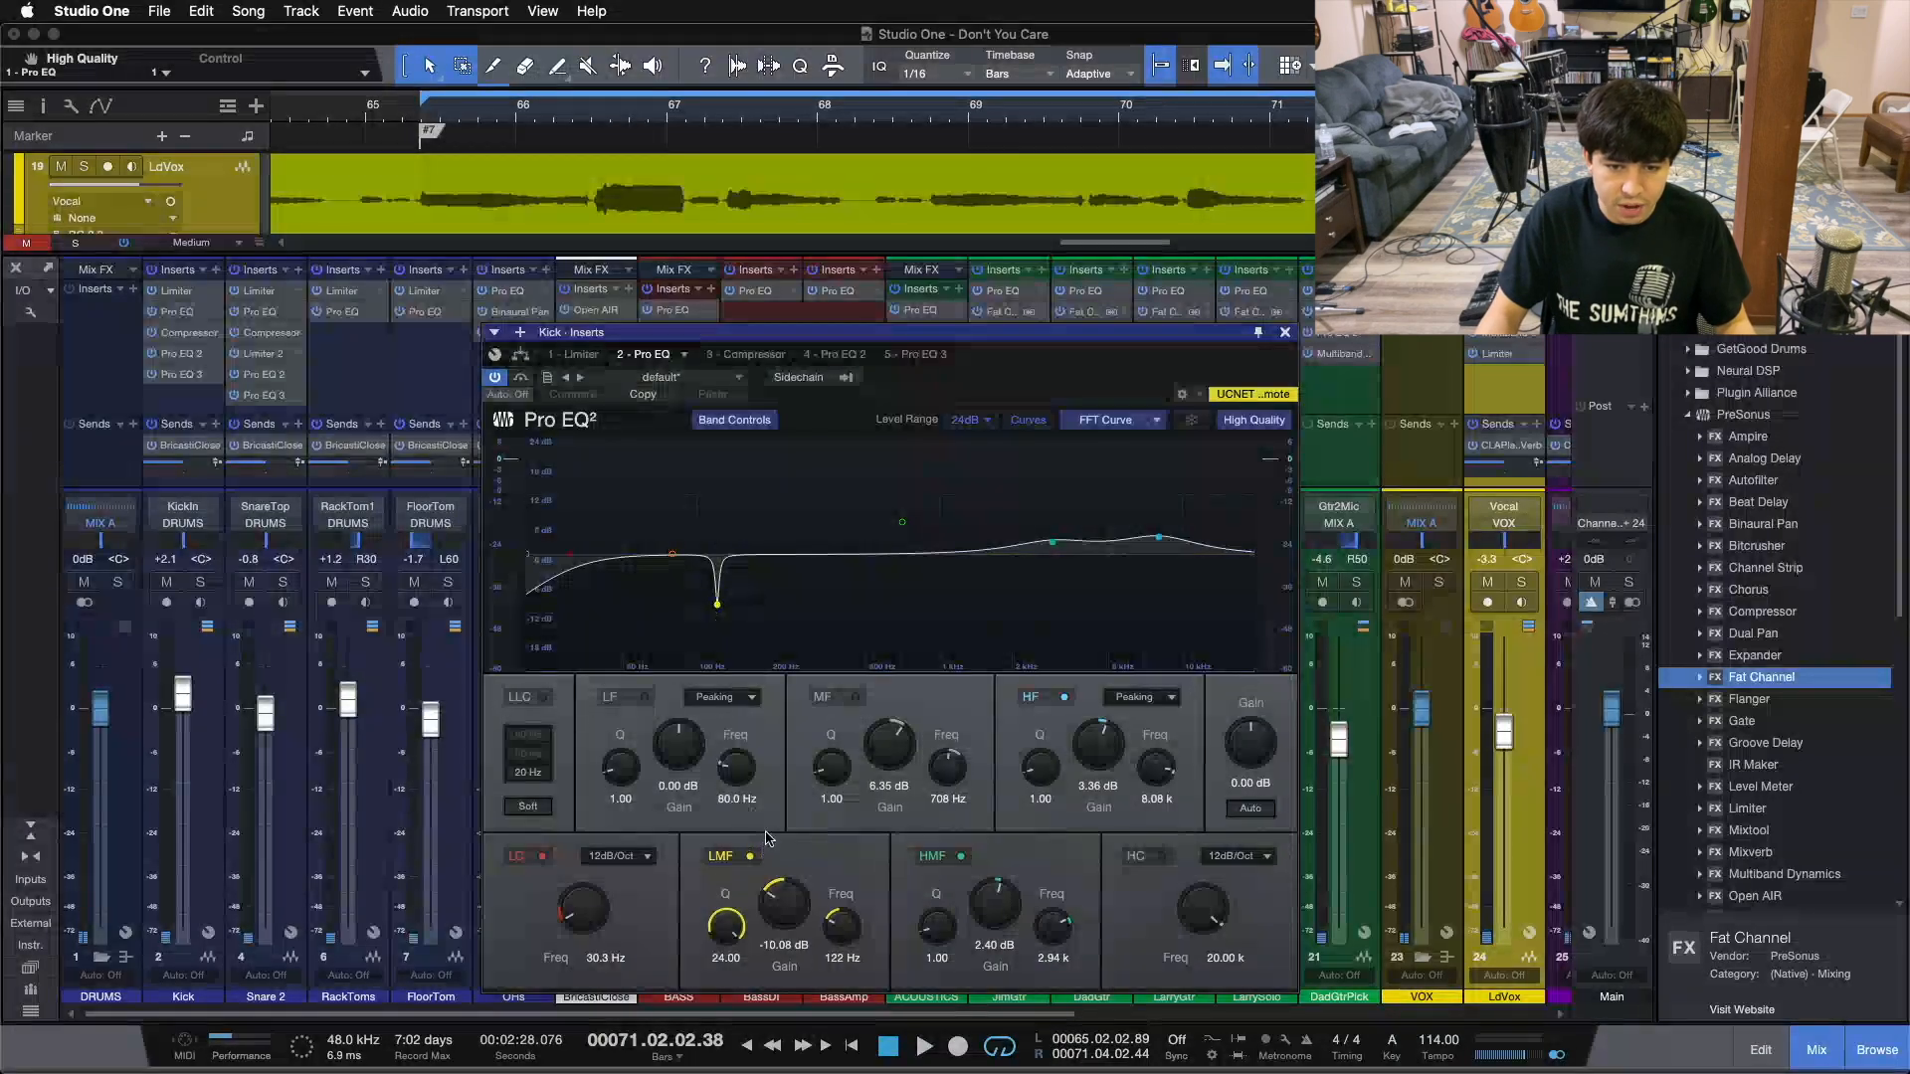
click(201, 582)
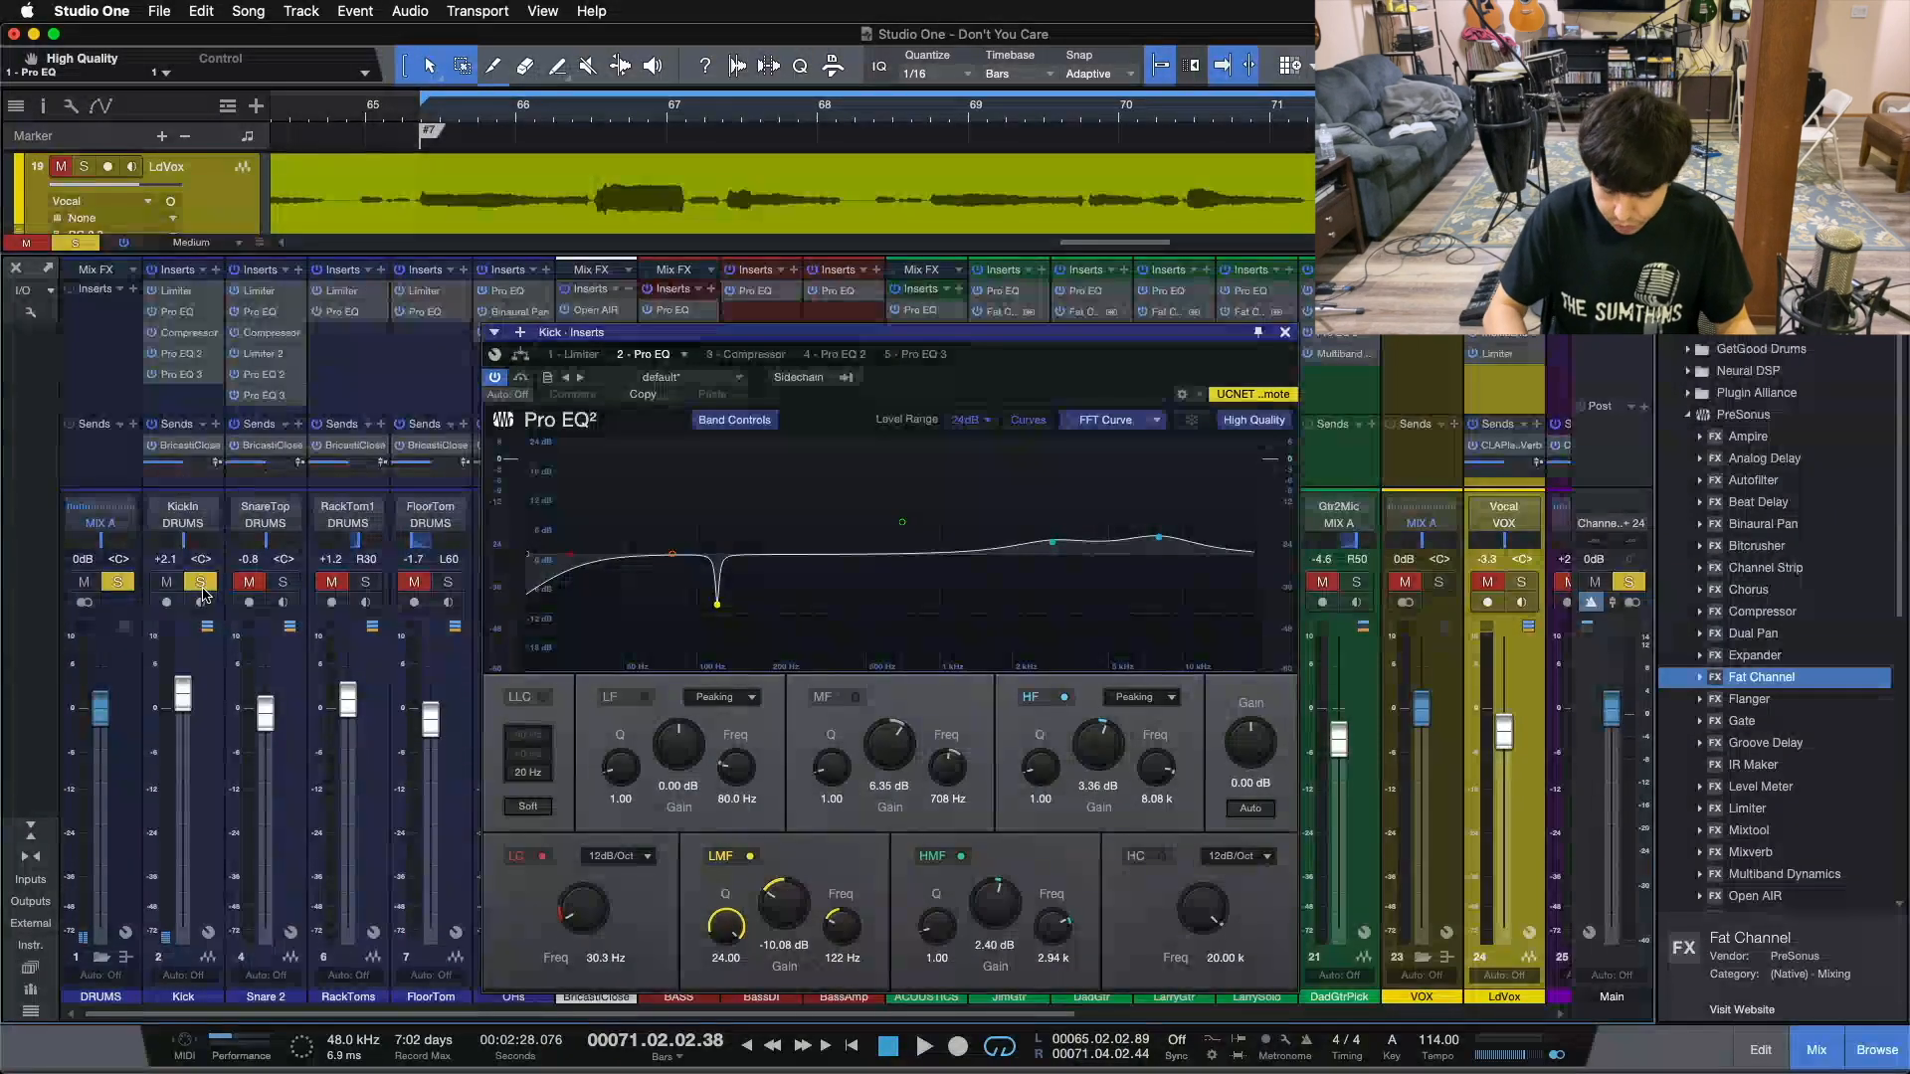
key(space)
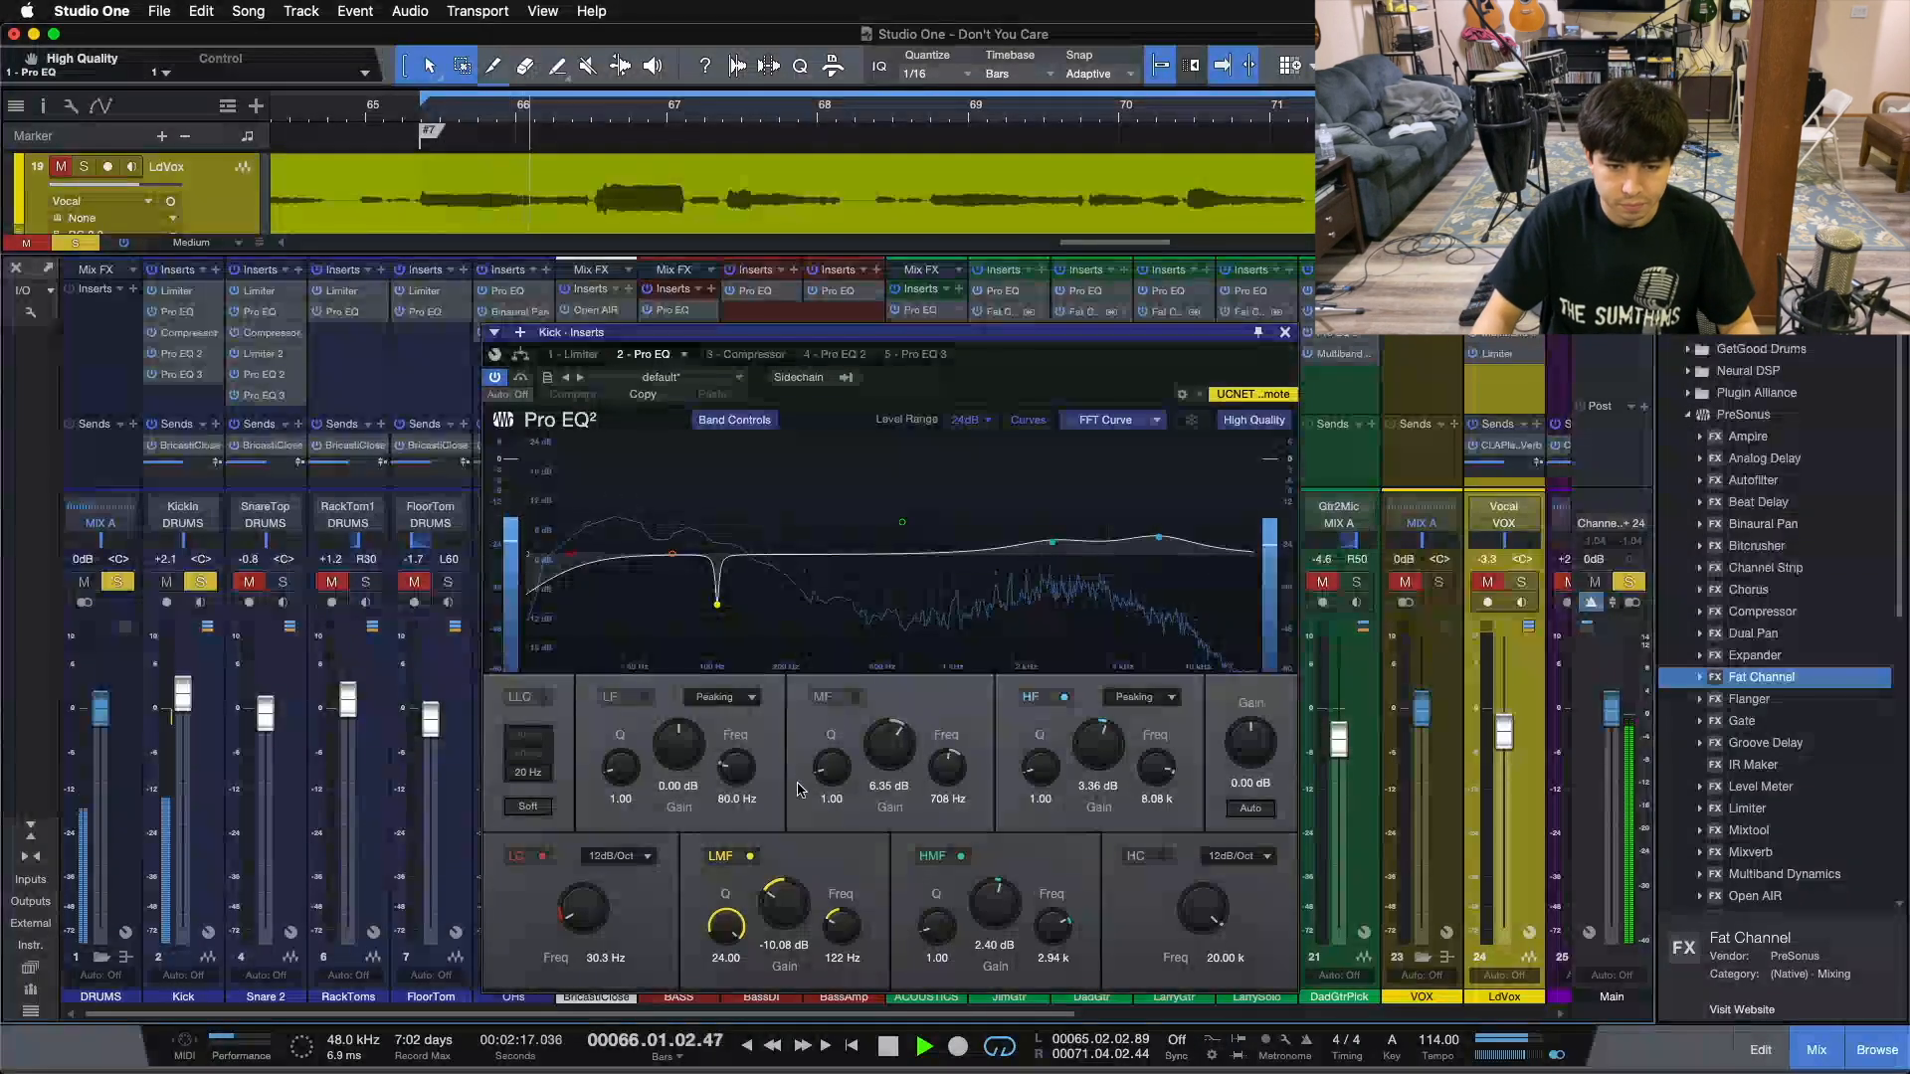
- Try boosting the LMF gain to about 22 dB in Kick's Pro EQ, undo the boost, and stop playback
drag(777, 916, 765, 773)
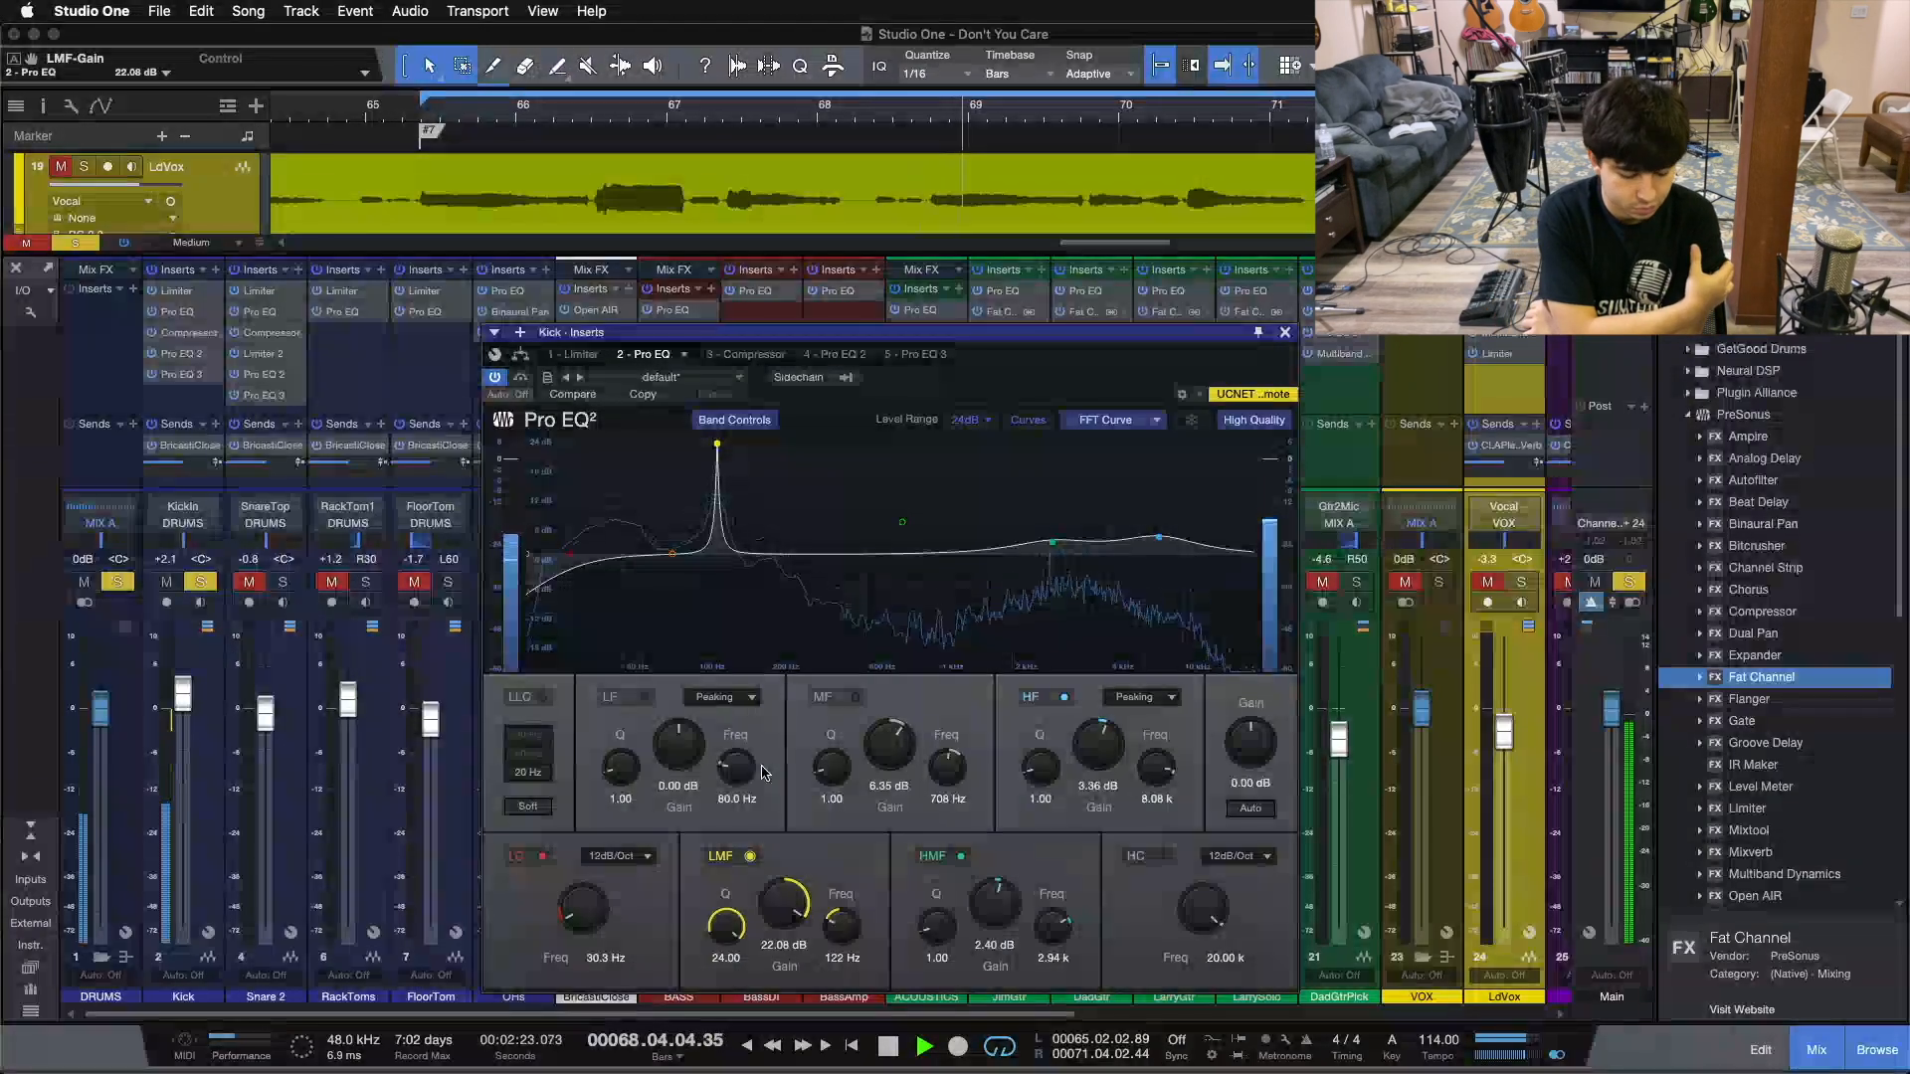
key(ctrl+z)
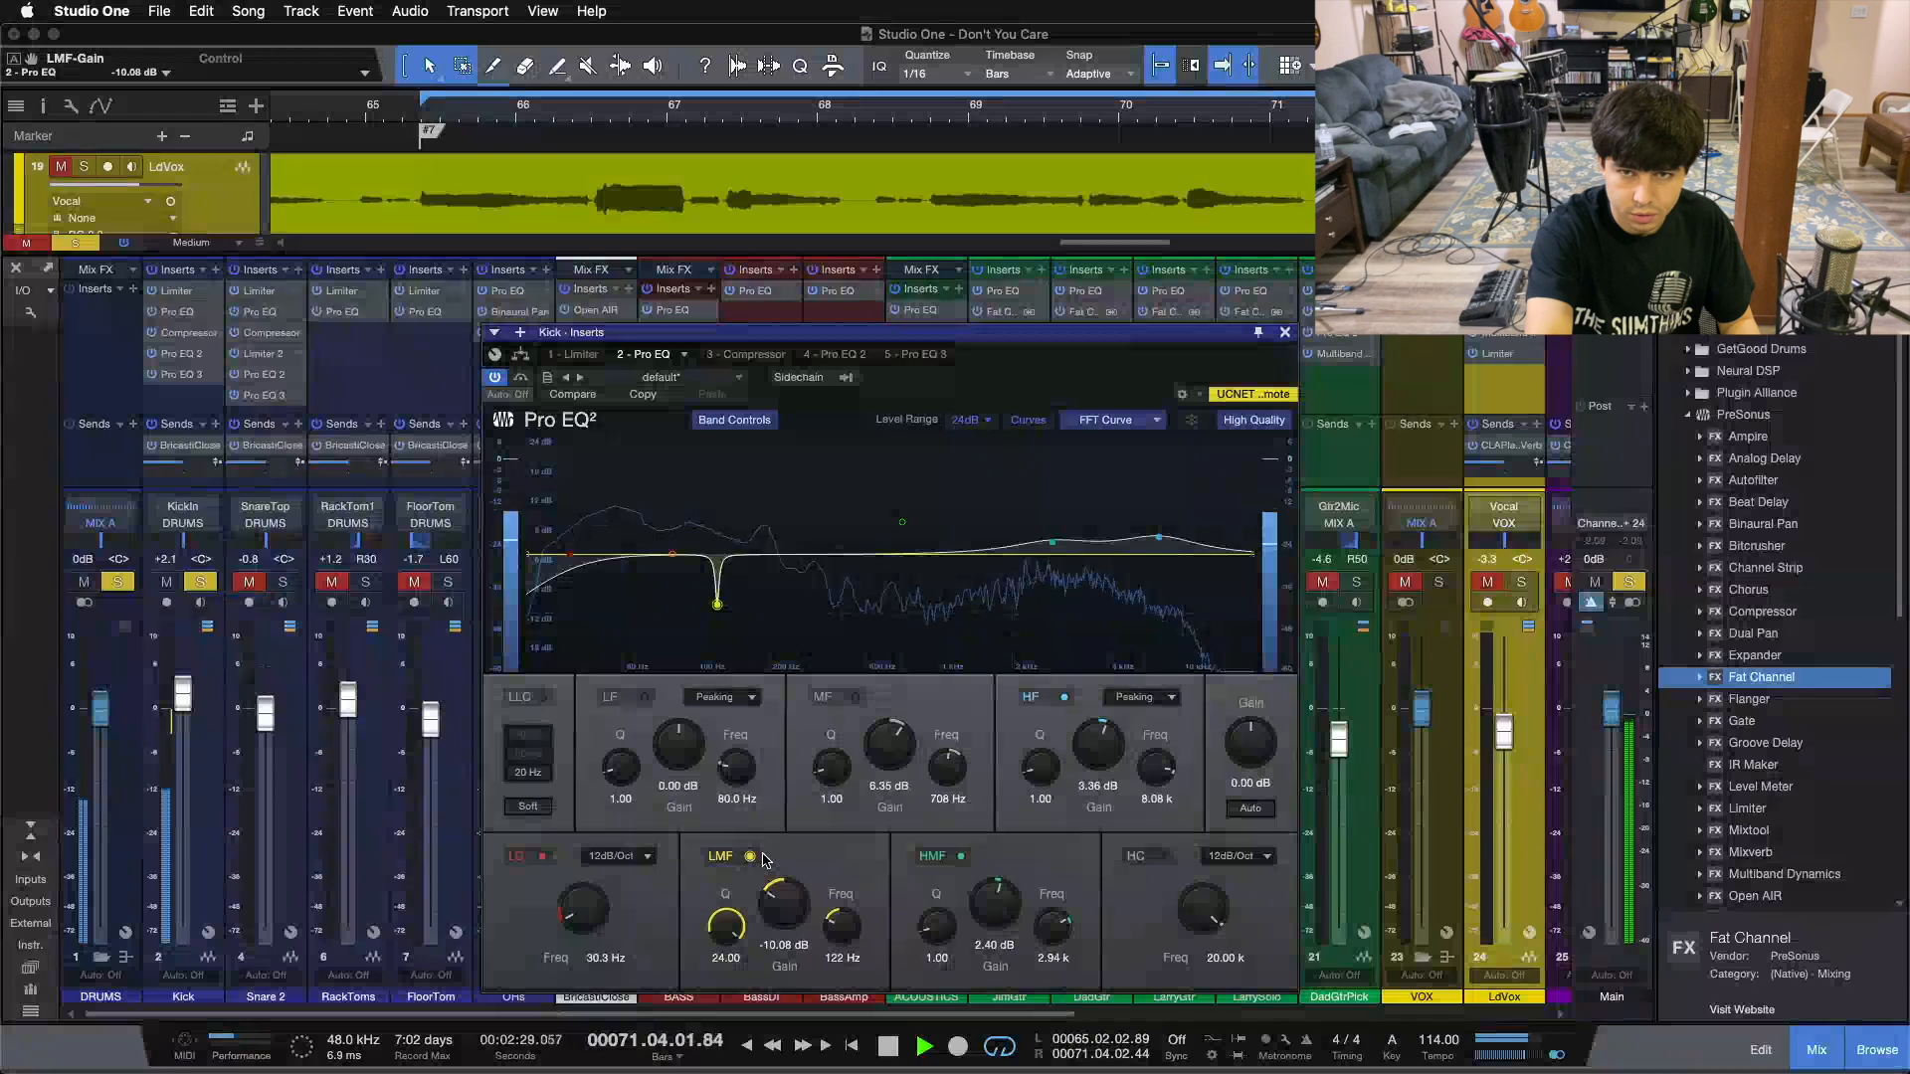
key(space)
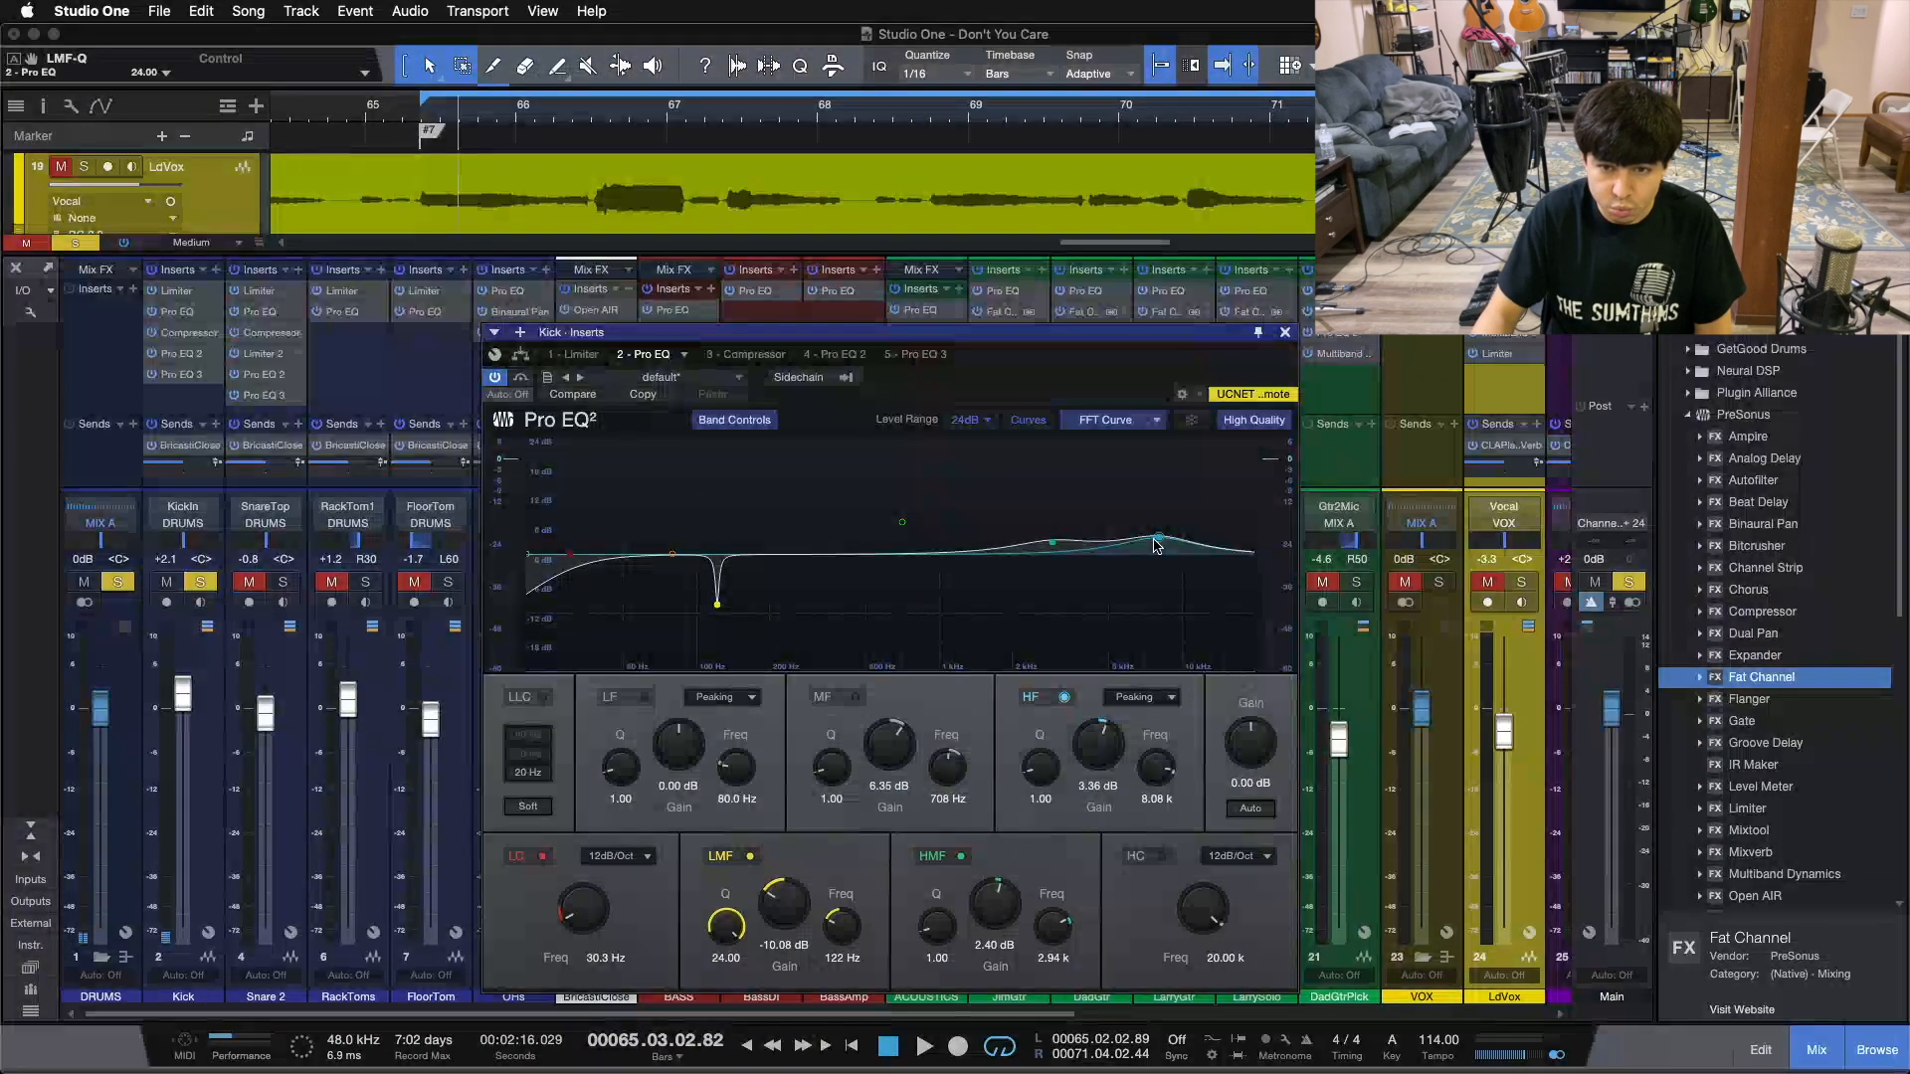
- Show the individual band curves in Kick's Pro EQ, then hide them again
click(1035, 419)
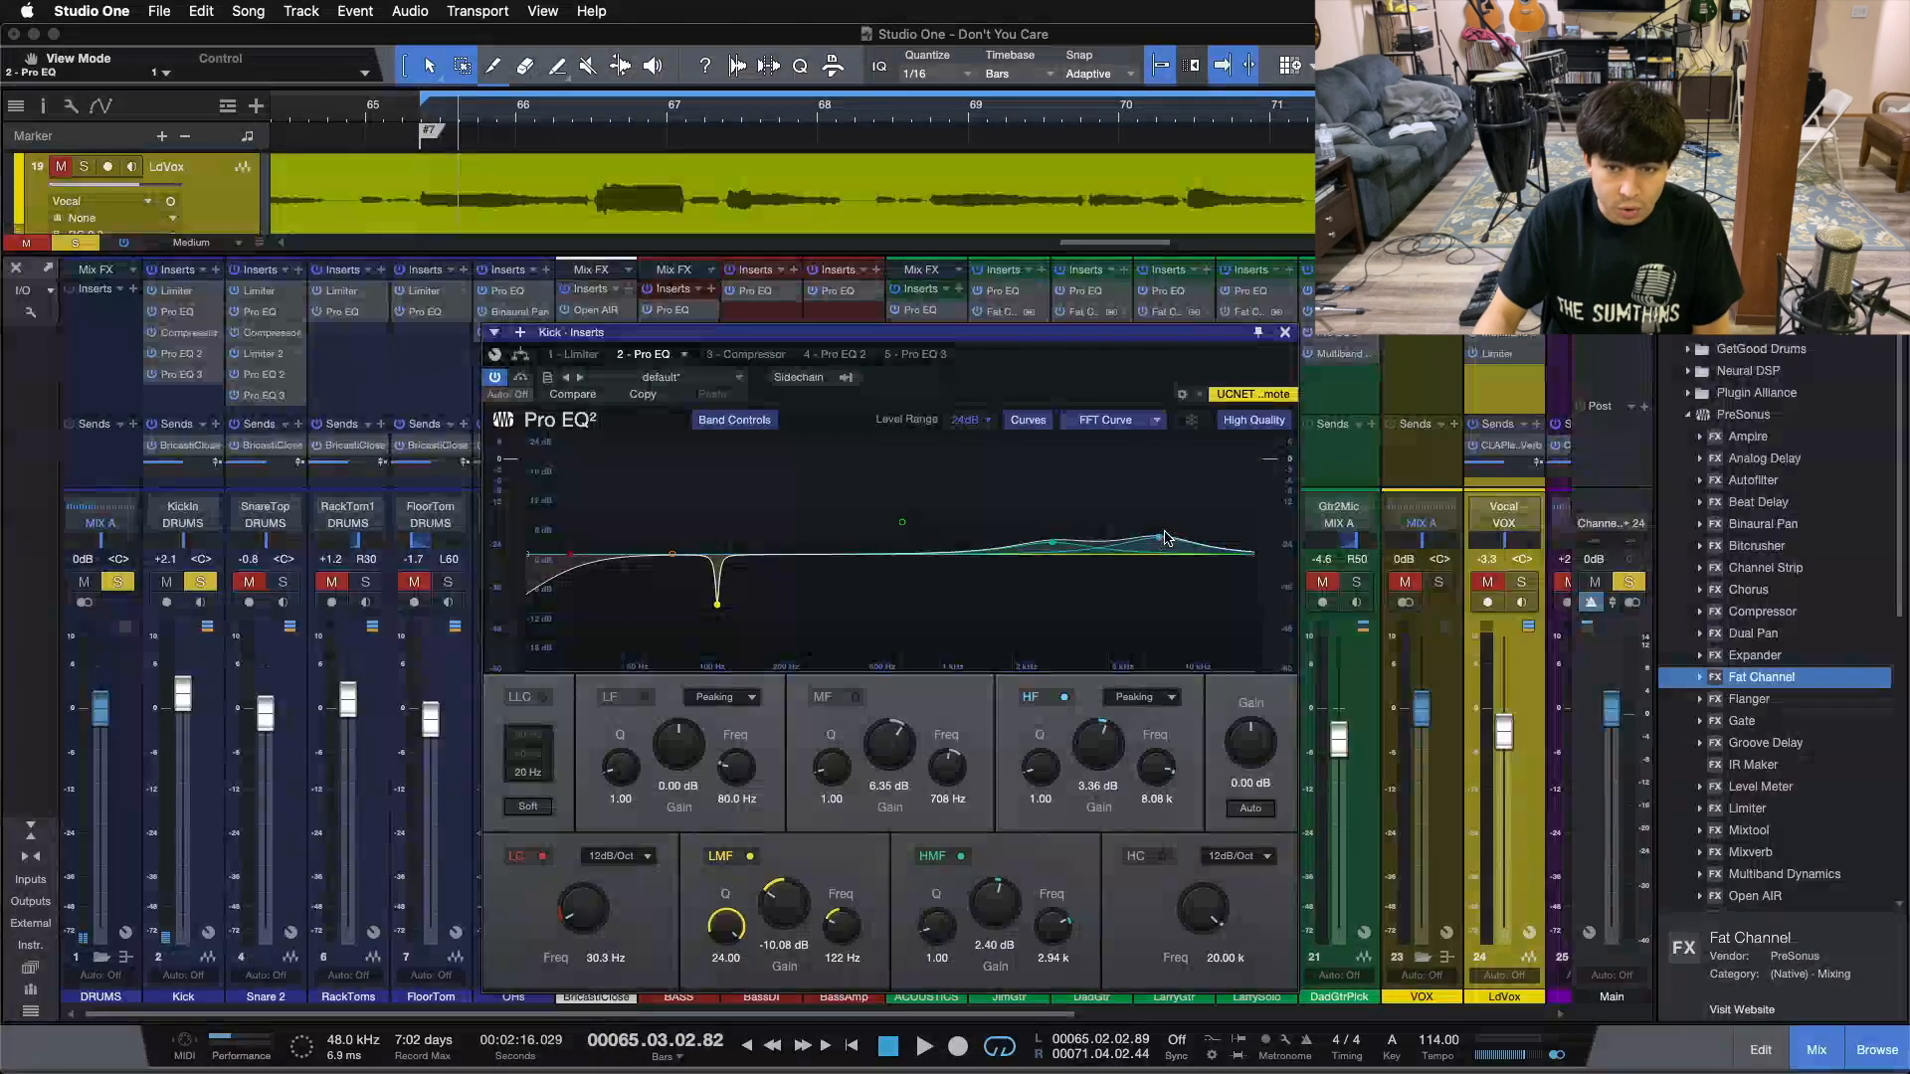
click(1005, 420)
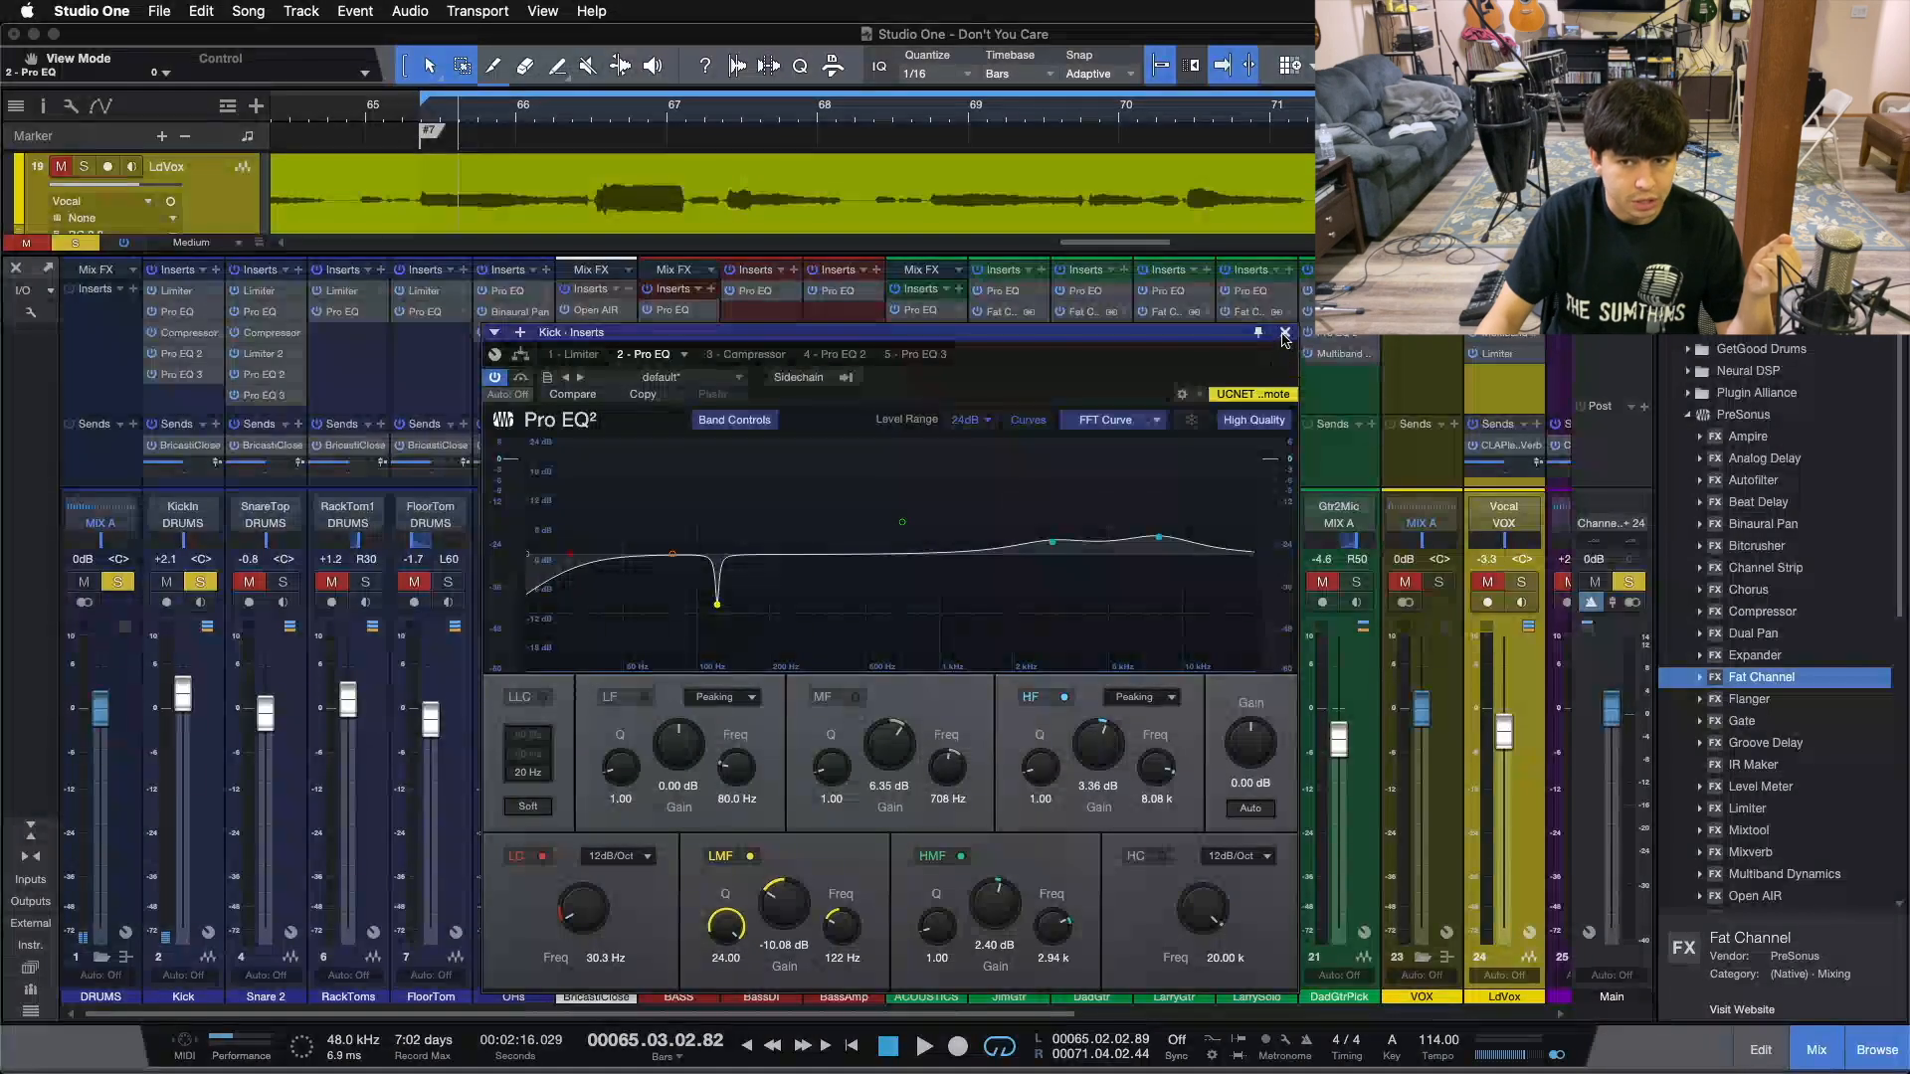
- Clear the Kick solo and close its Pro EQ
click(75, 241)
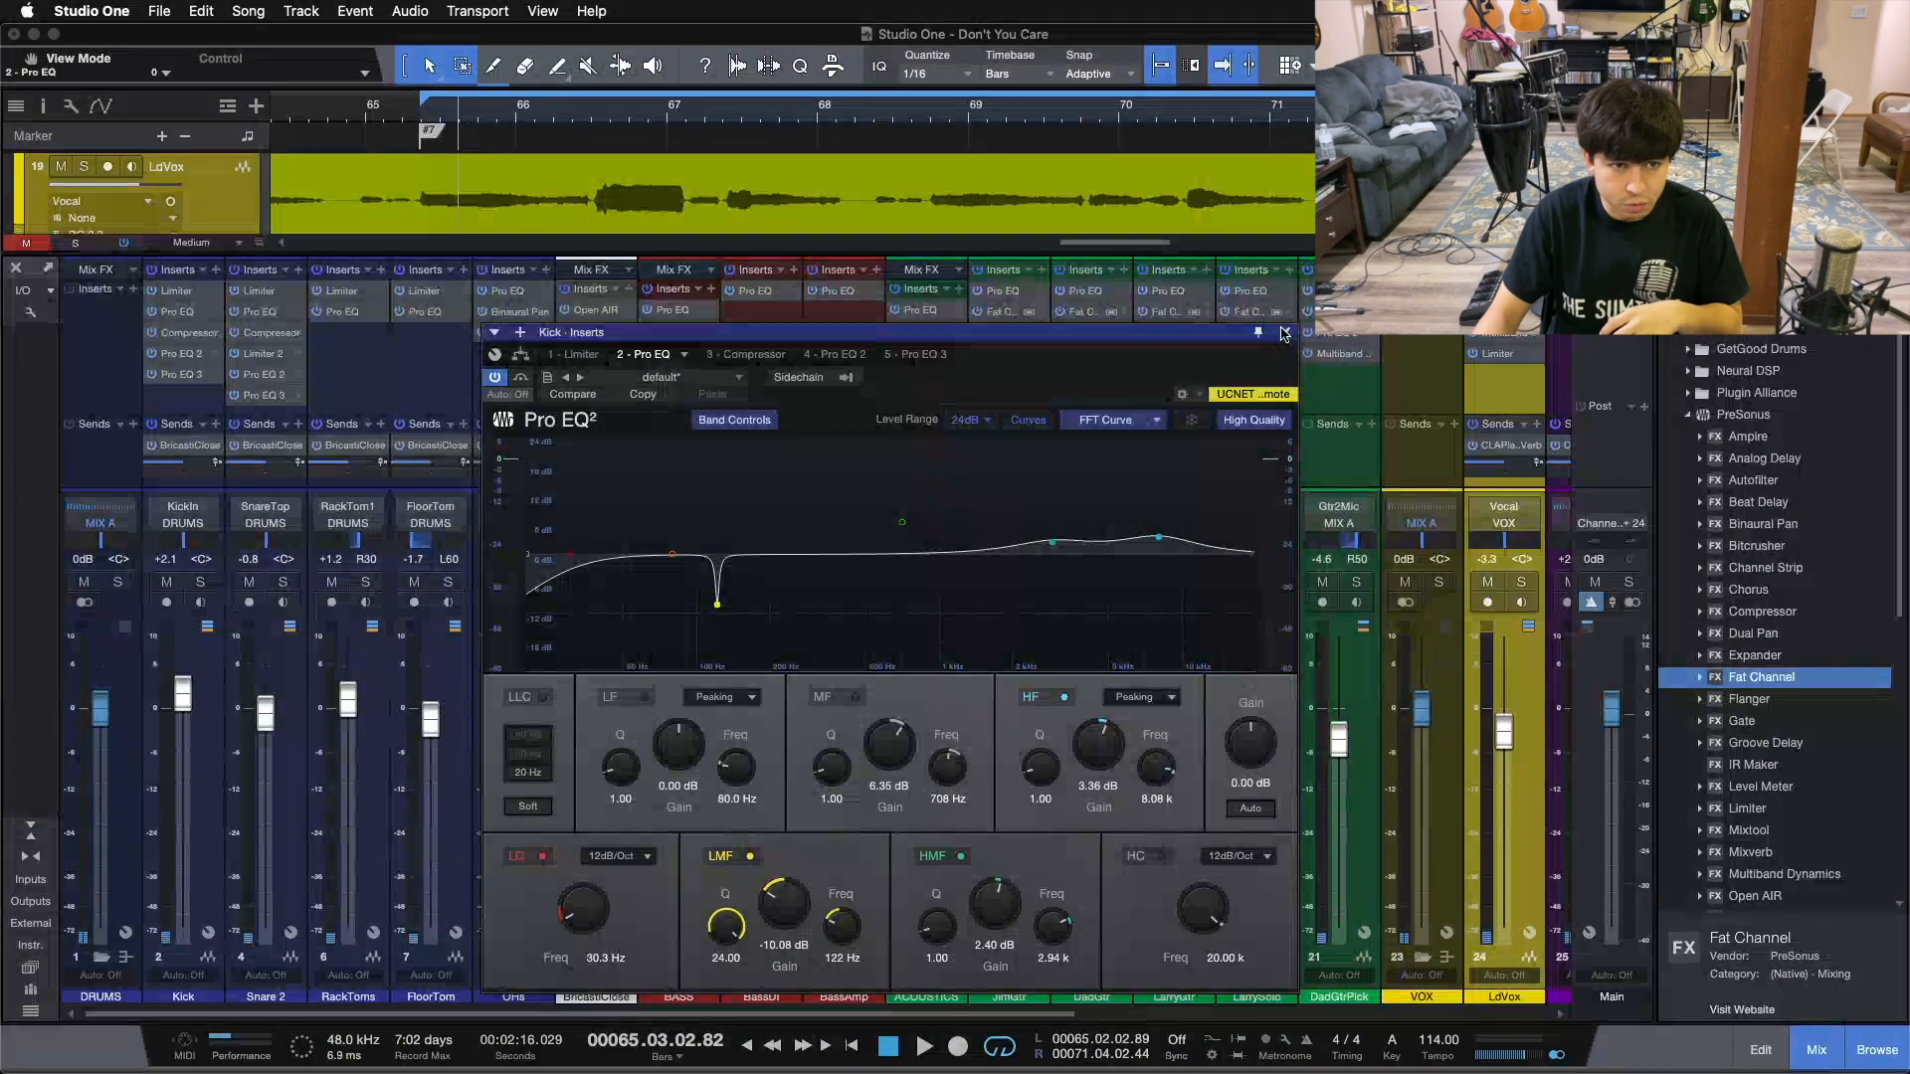
click(1284, 335)
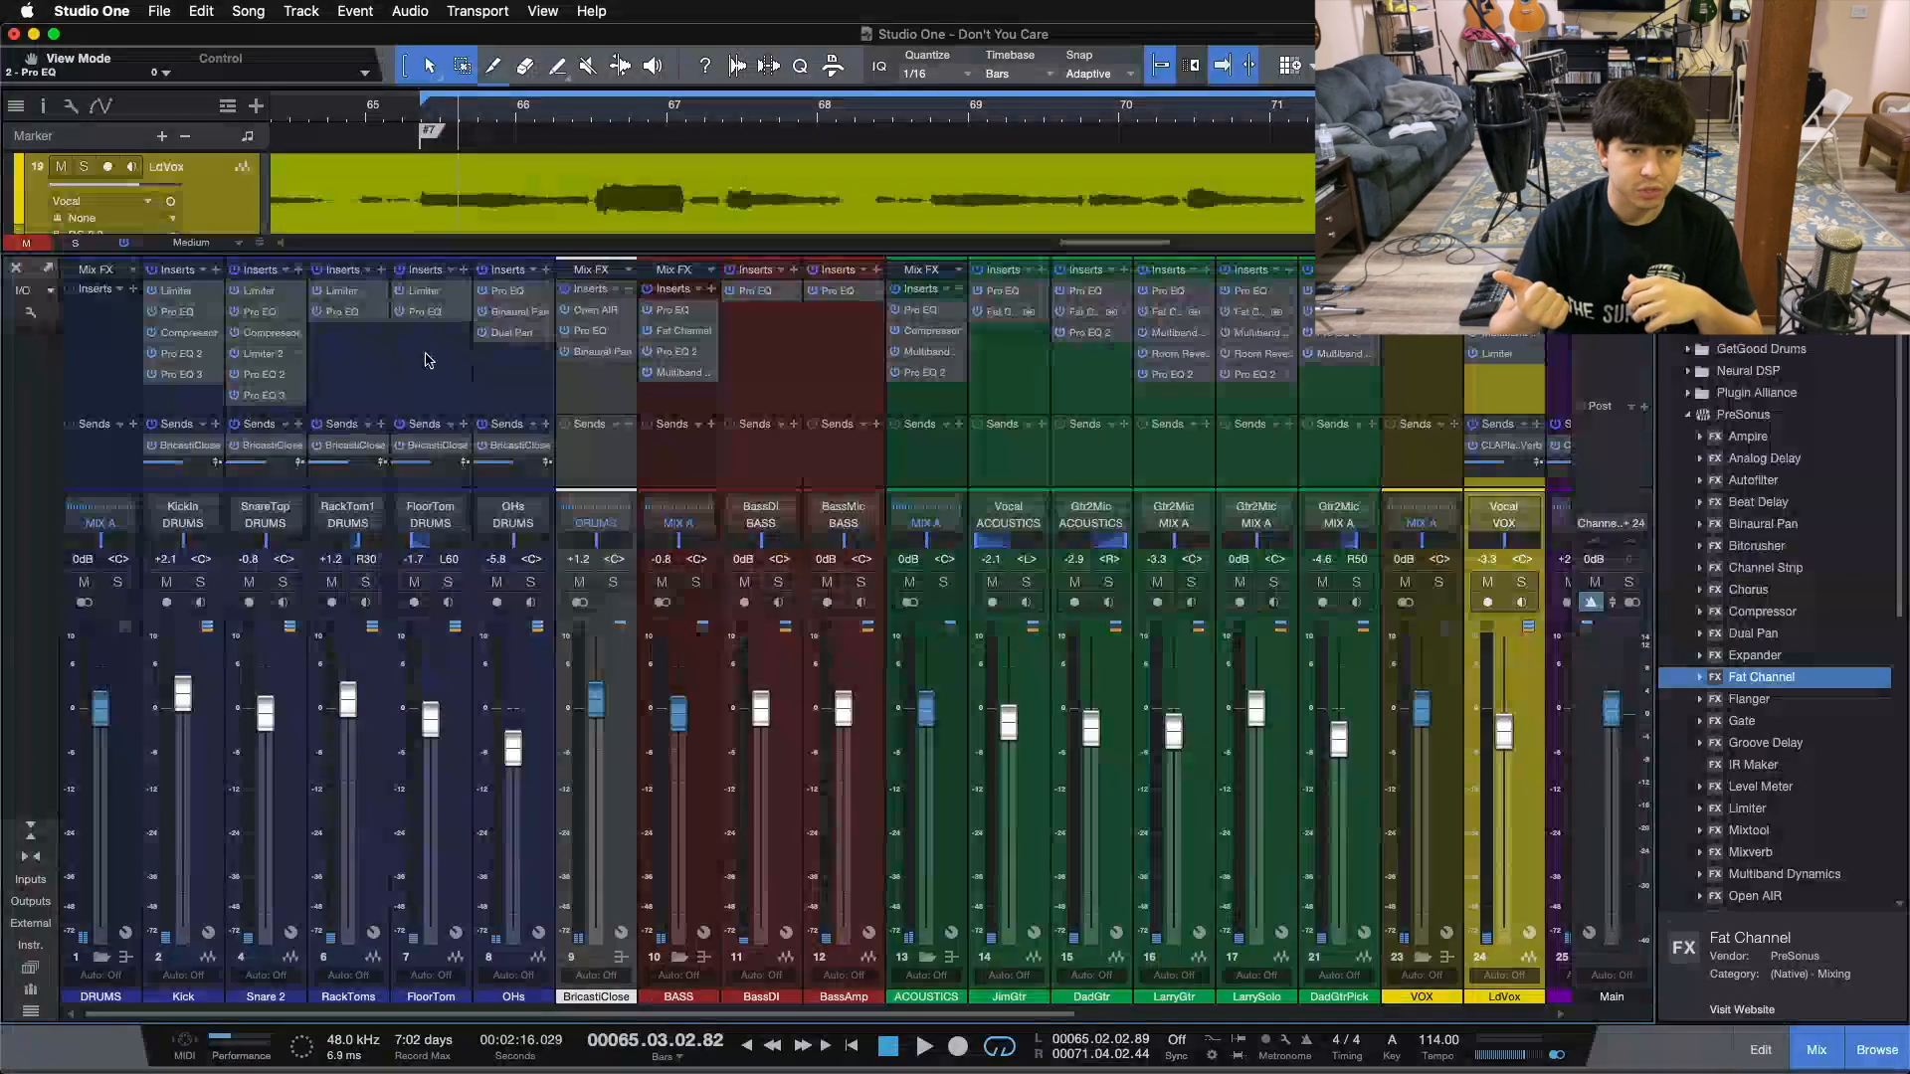
- View the Compressor on Snare 2 and the Console Shaper on MIX A, closing each plug-in window after viewing it
double_click(271, 332)
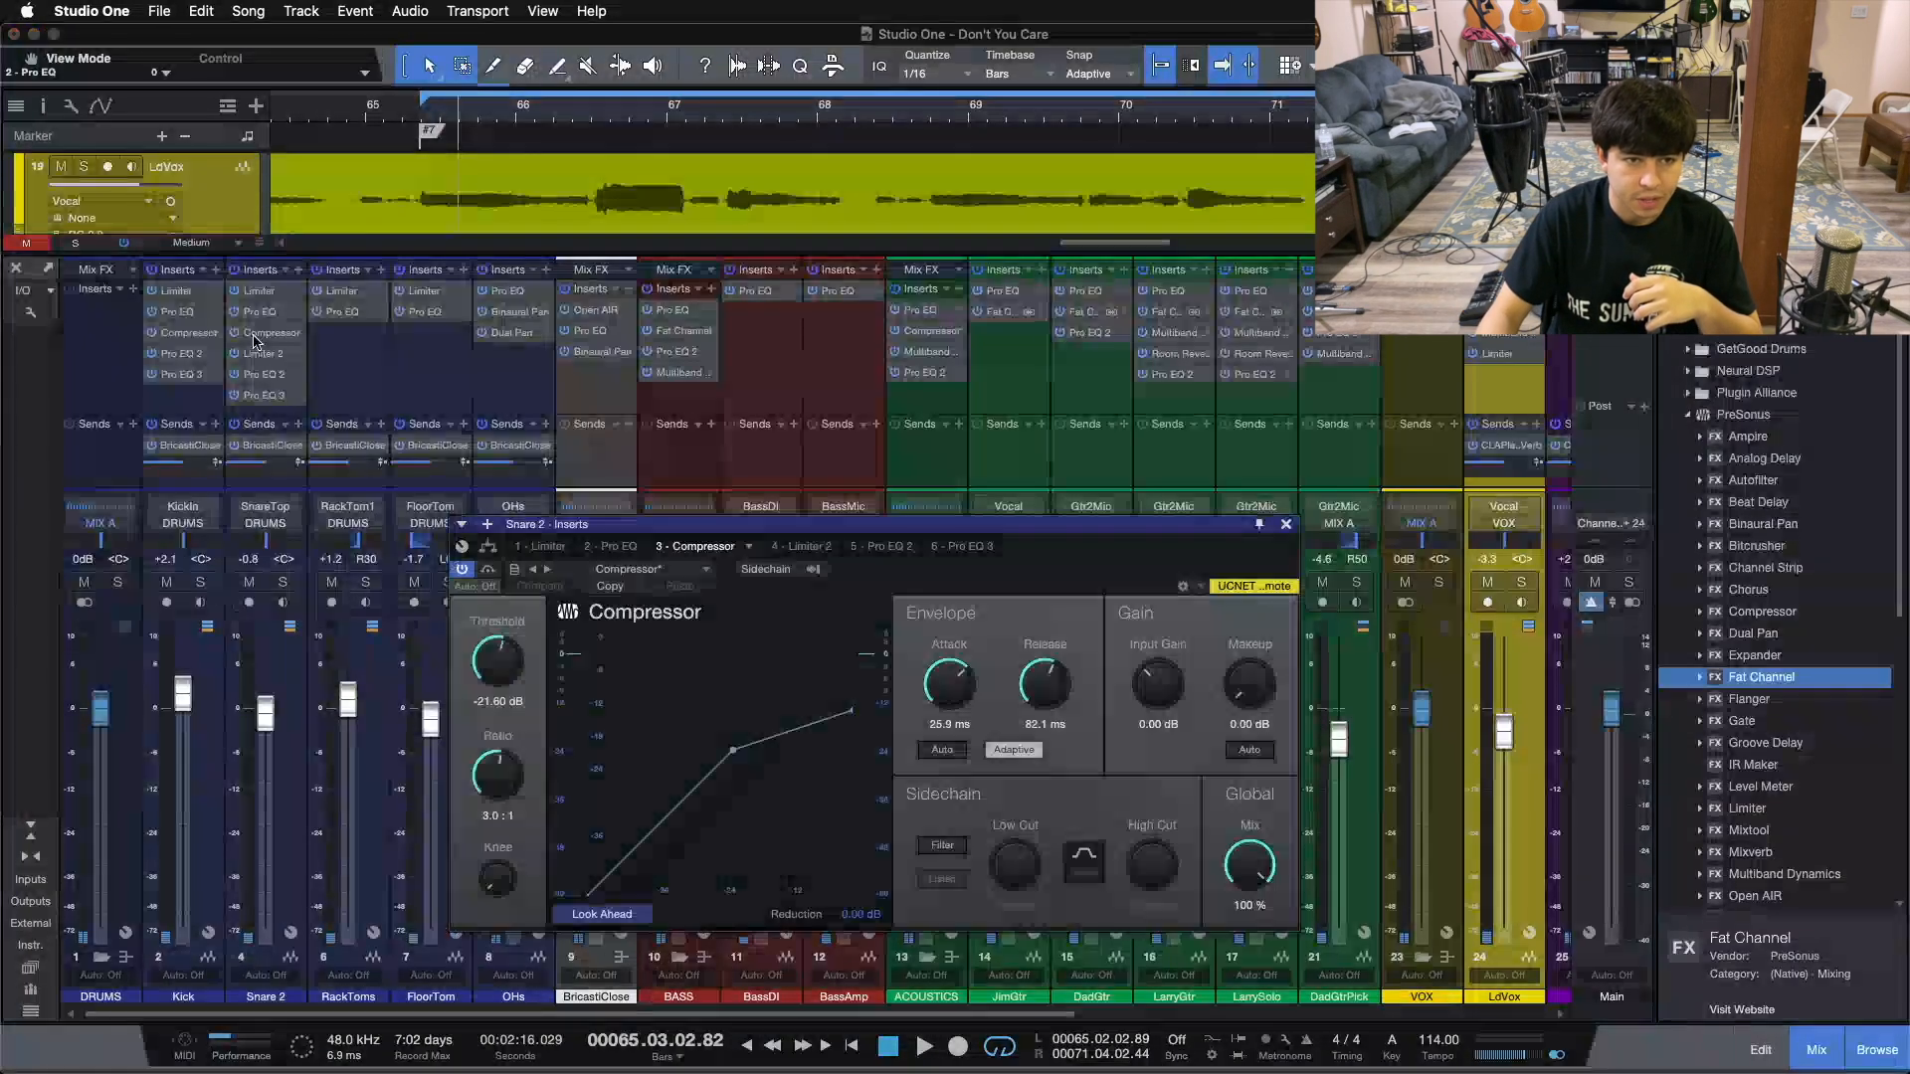
click(1286, 525)
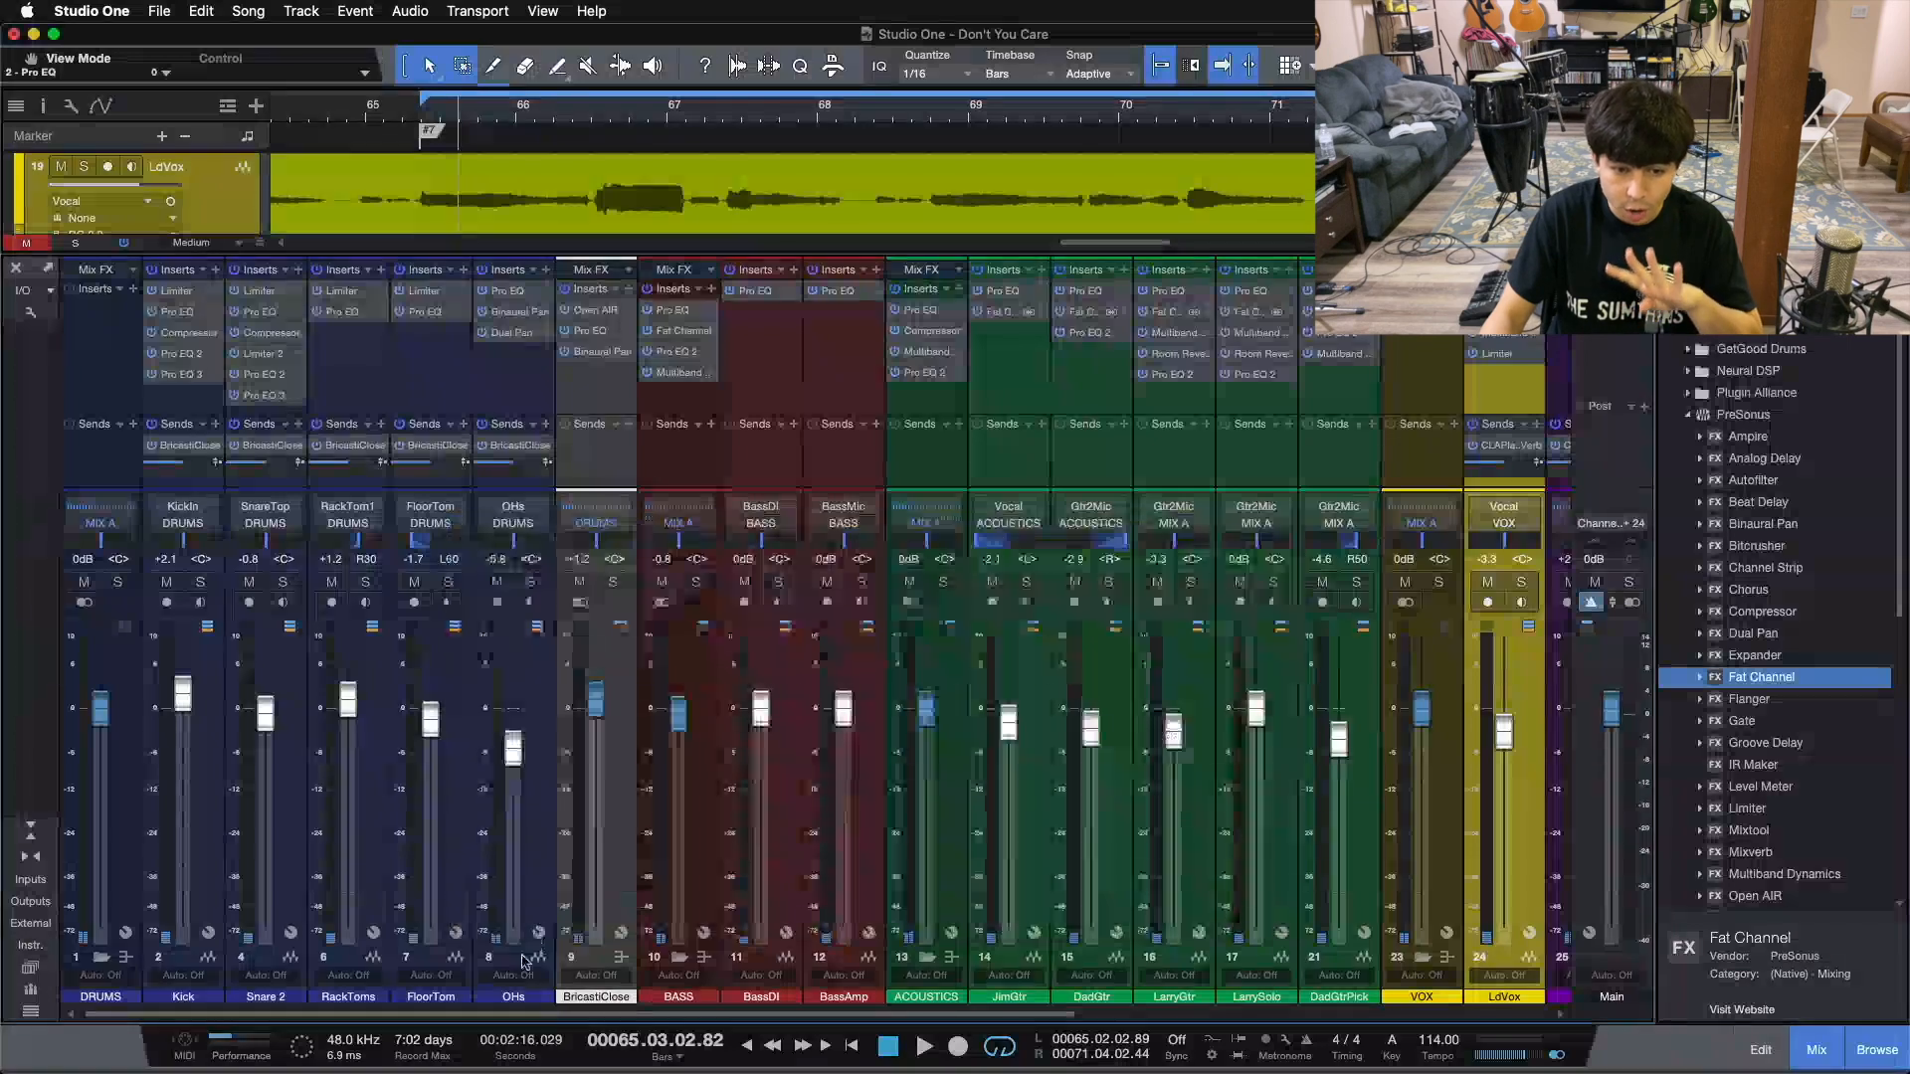
drag(552, 1019, 1025, 1017)
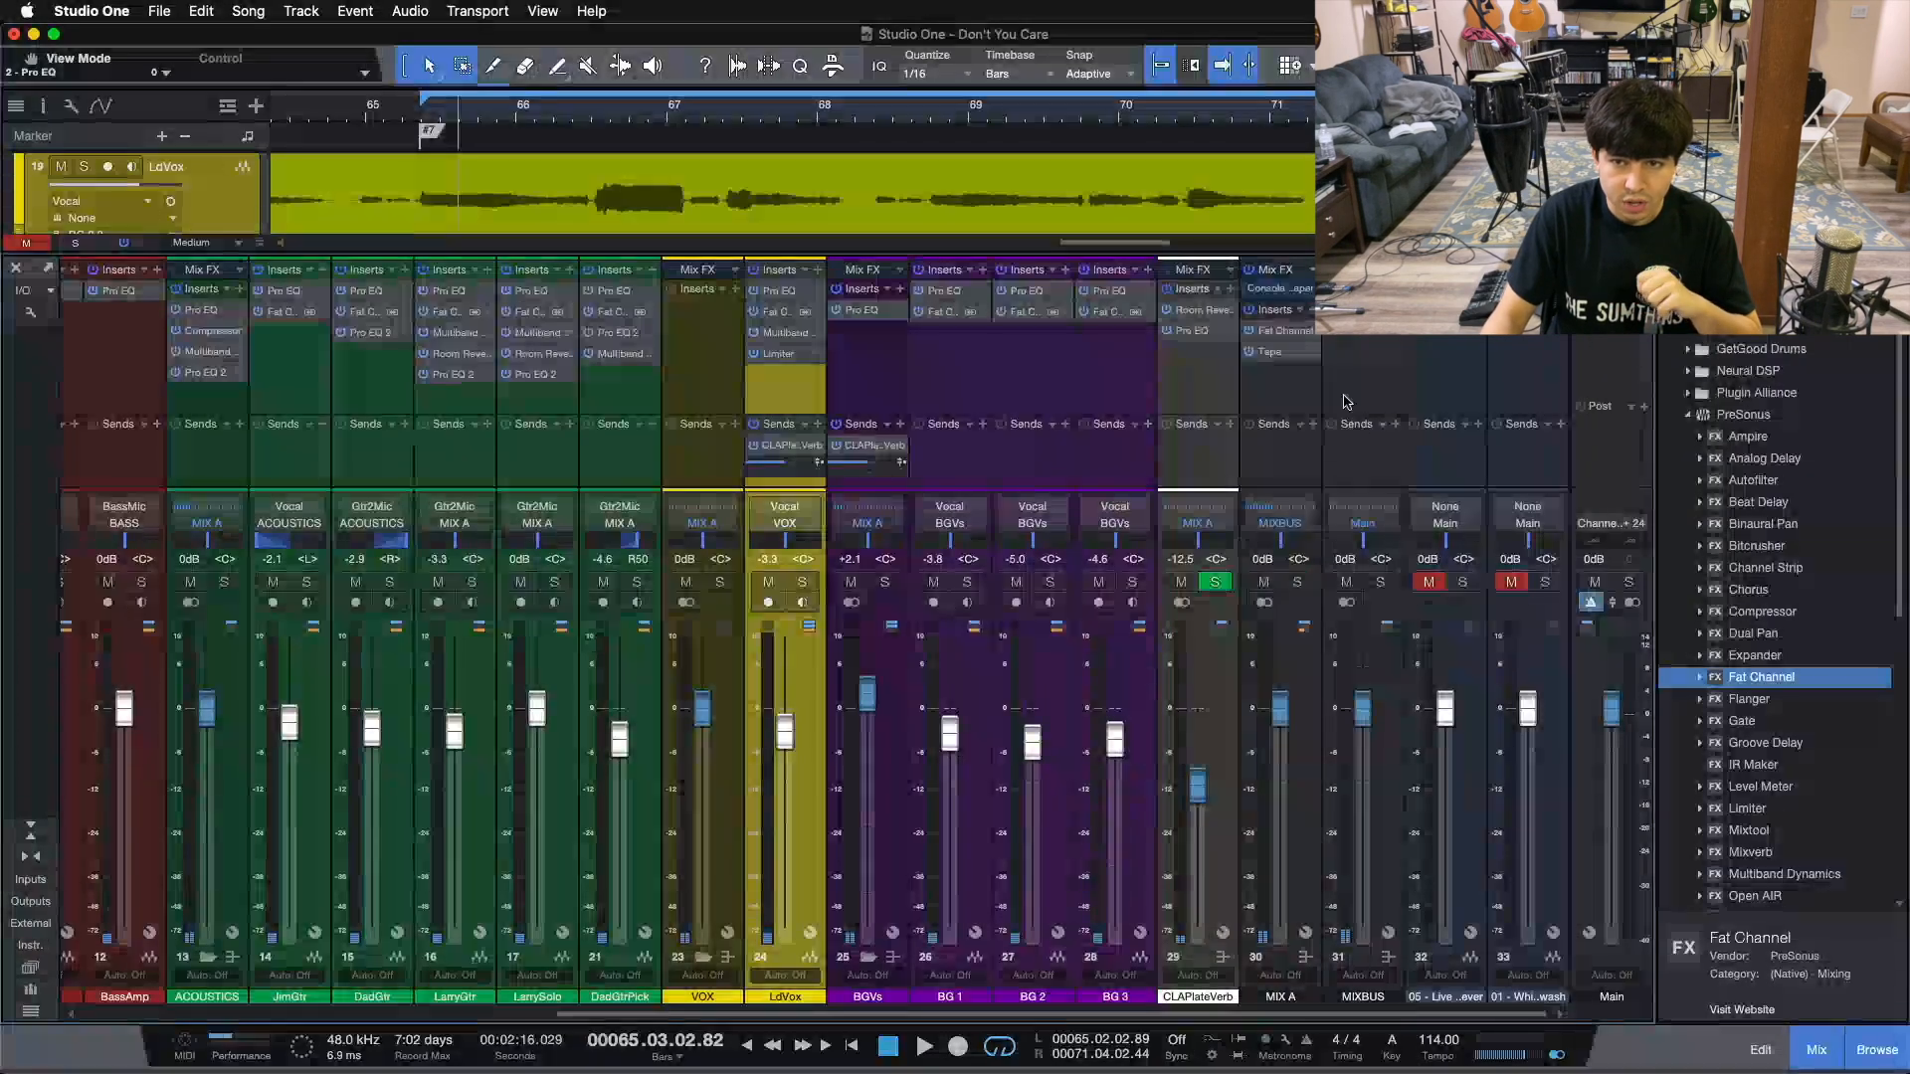
double_click(1280, 288)
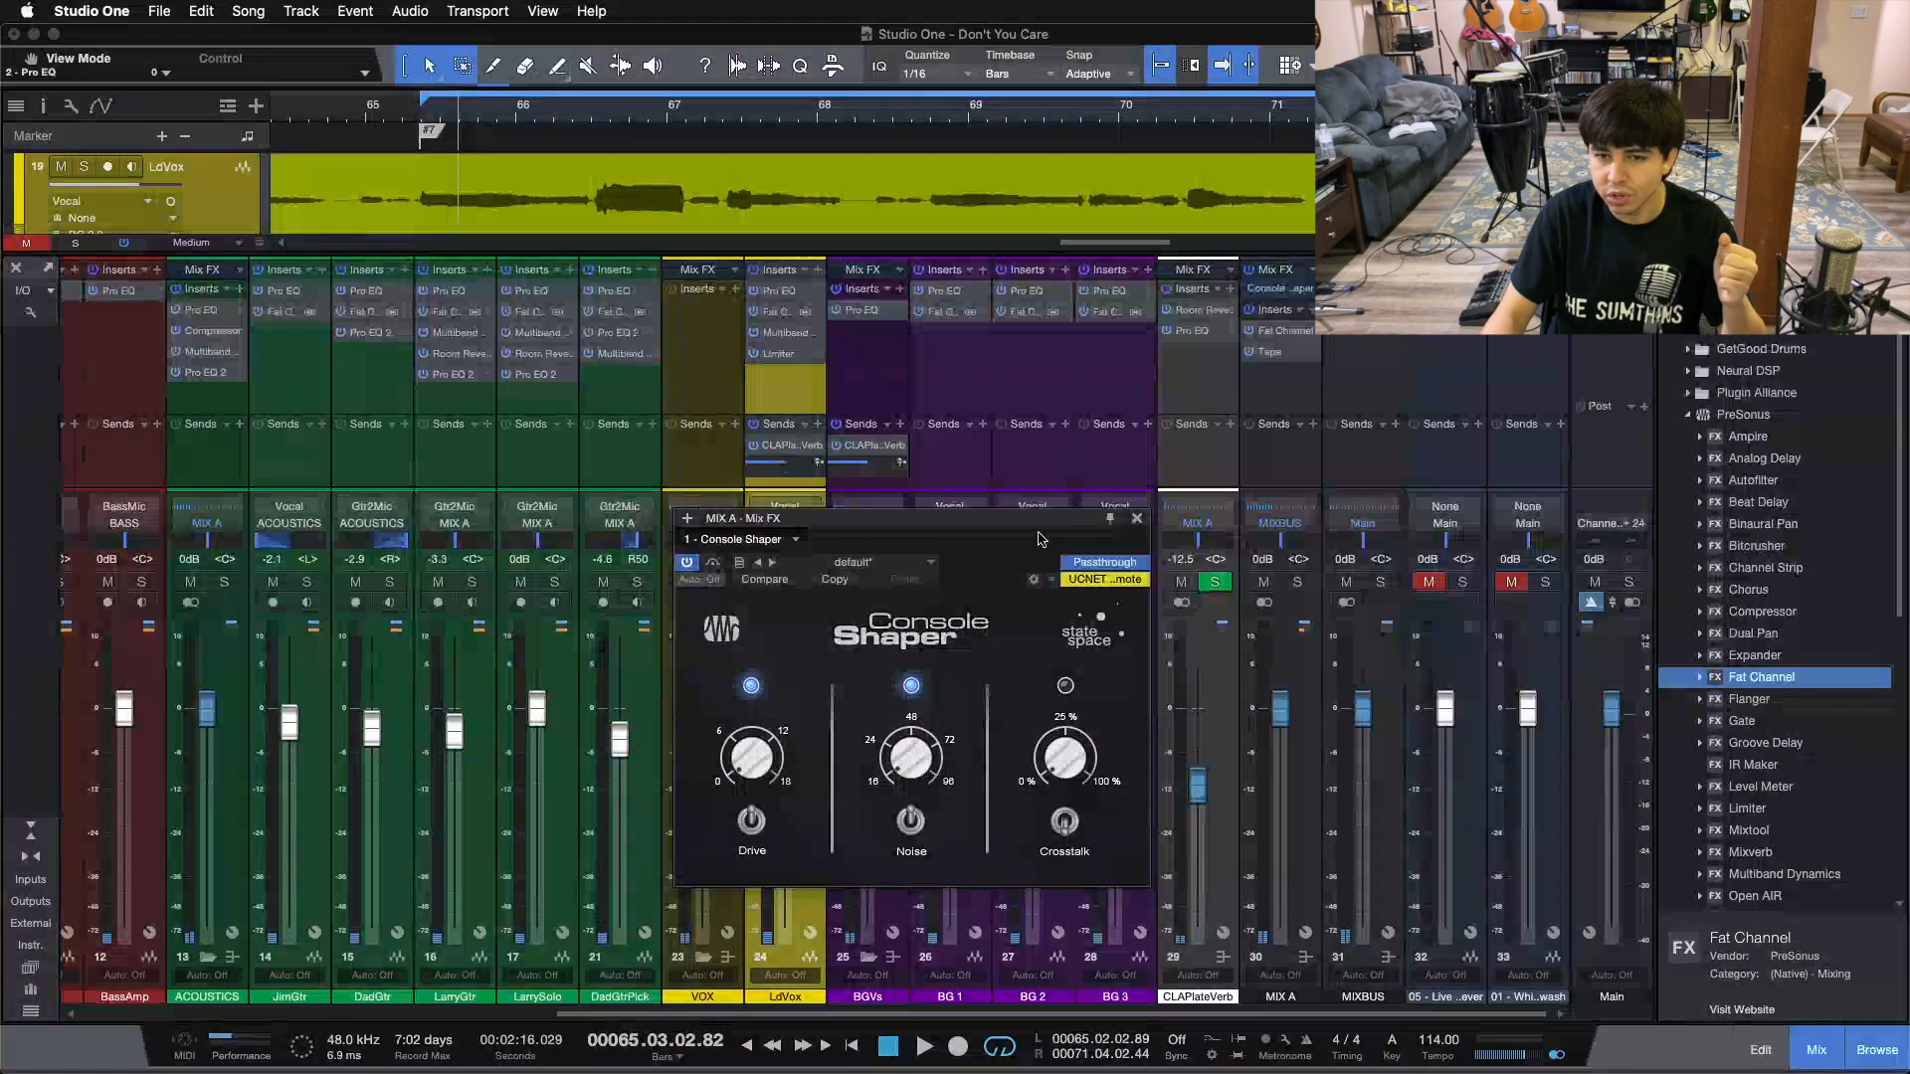
click(1137, 519)
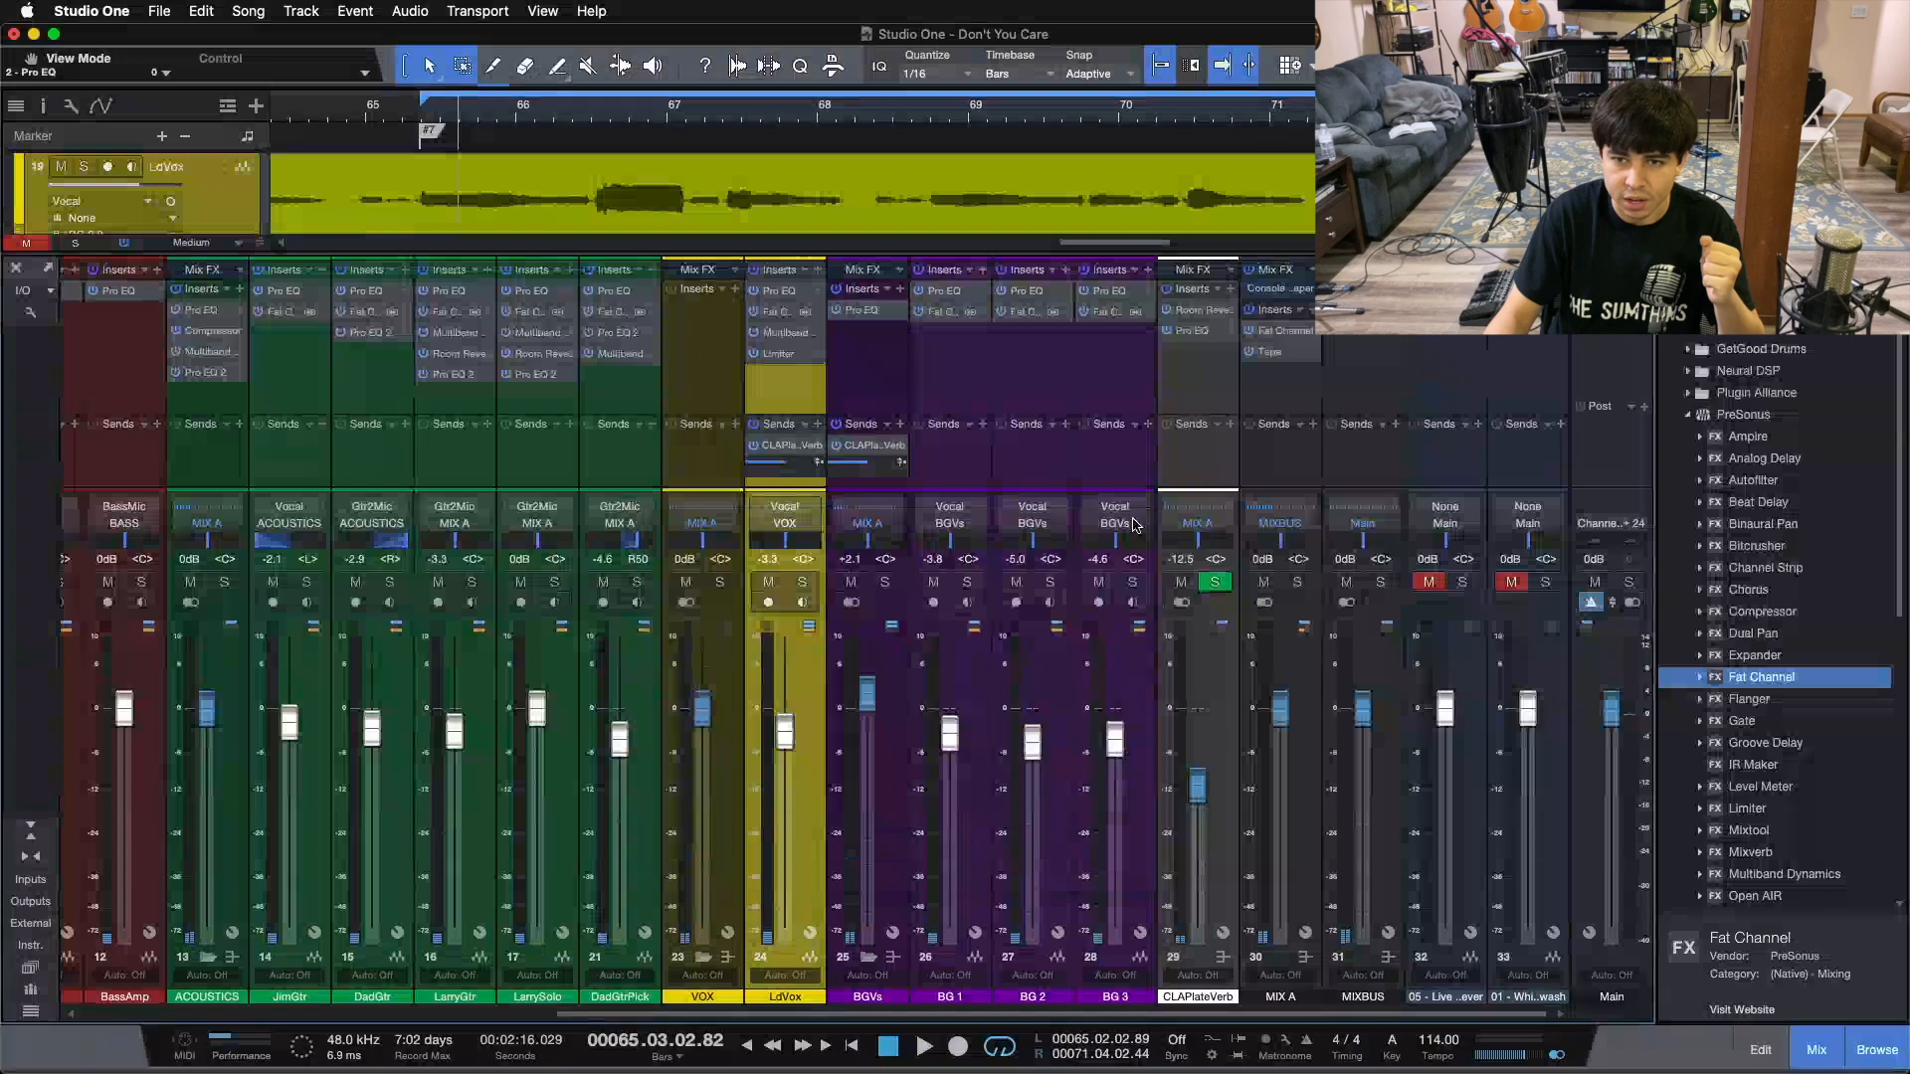
- View the Fat Channel XT compressor on MIX A, moving its window clear of the channel inserts, and close it
click(1277, 334)
drag(800, 613, 960, 521)
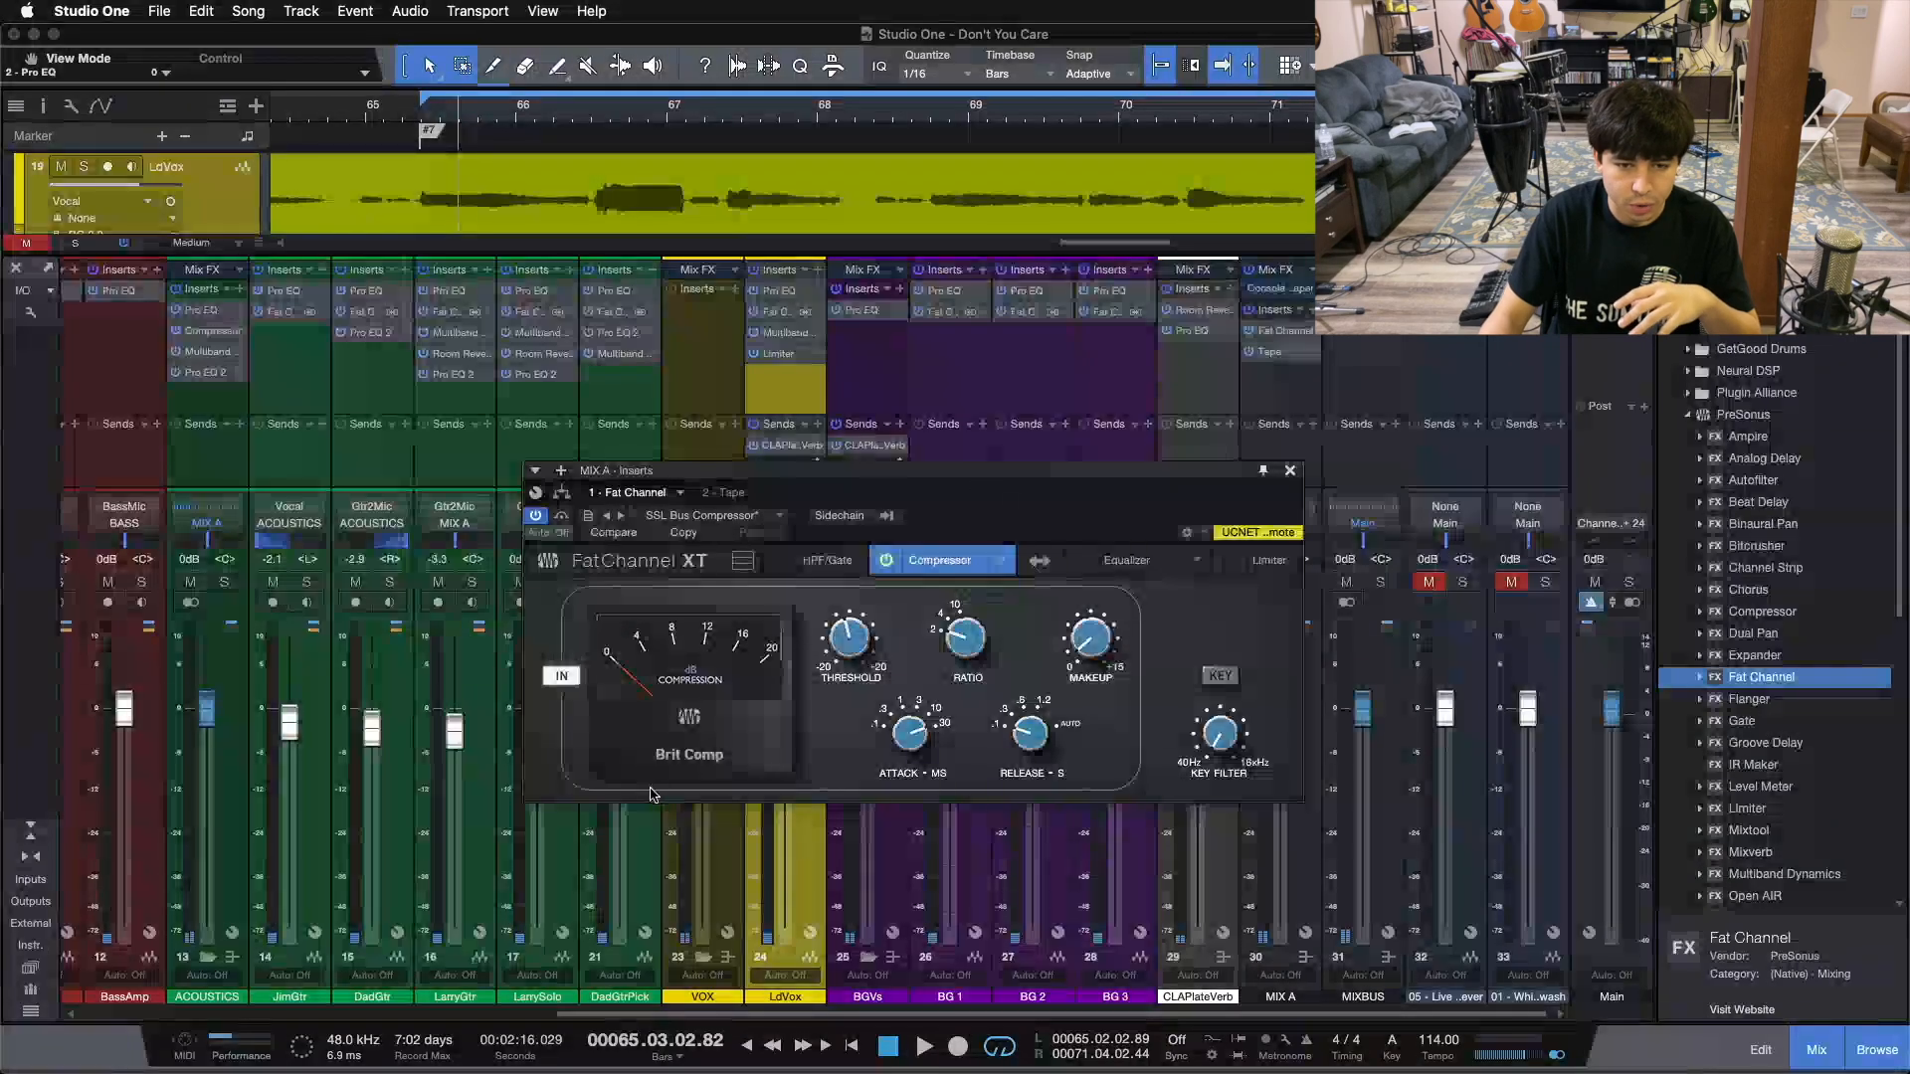
click(1292, 473)
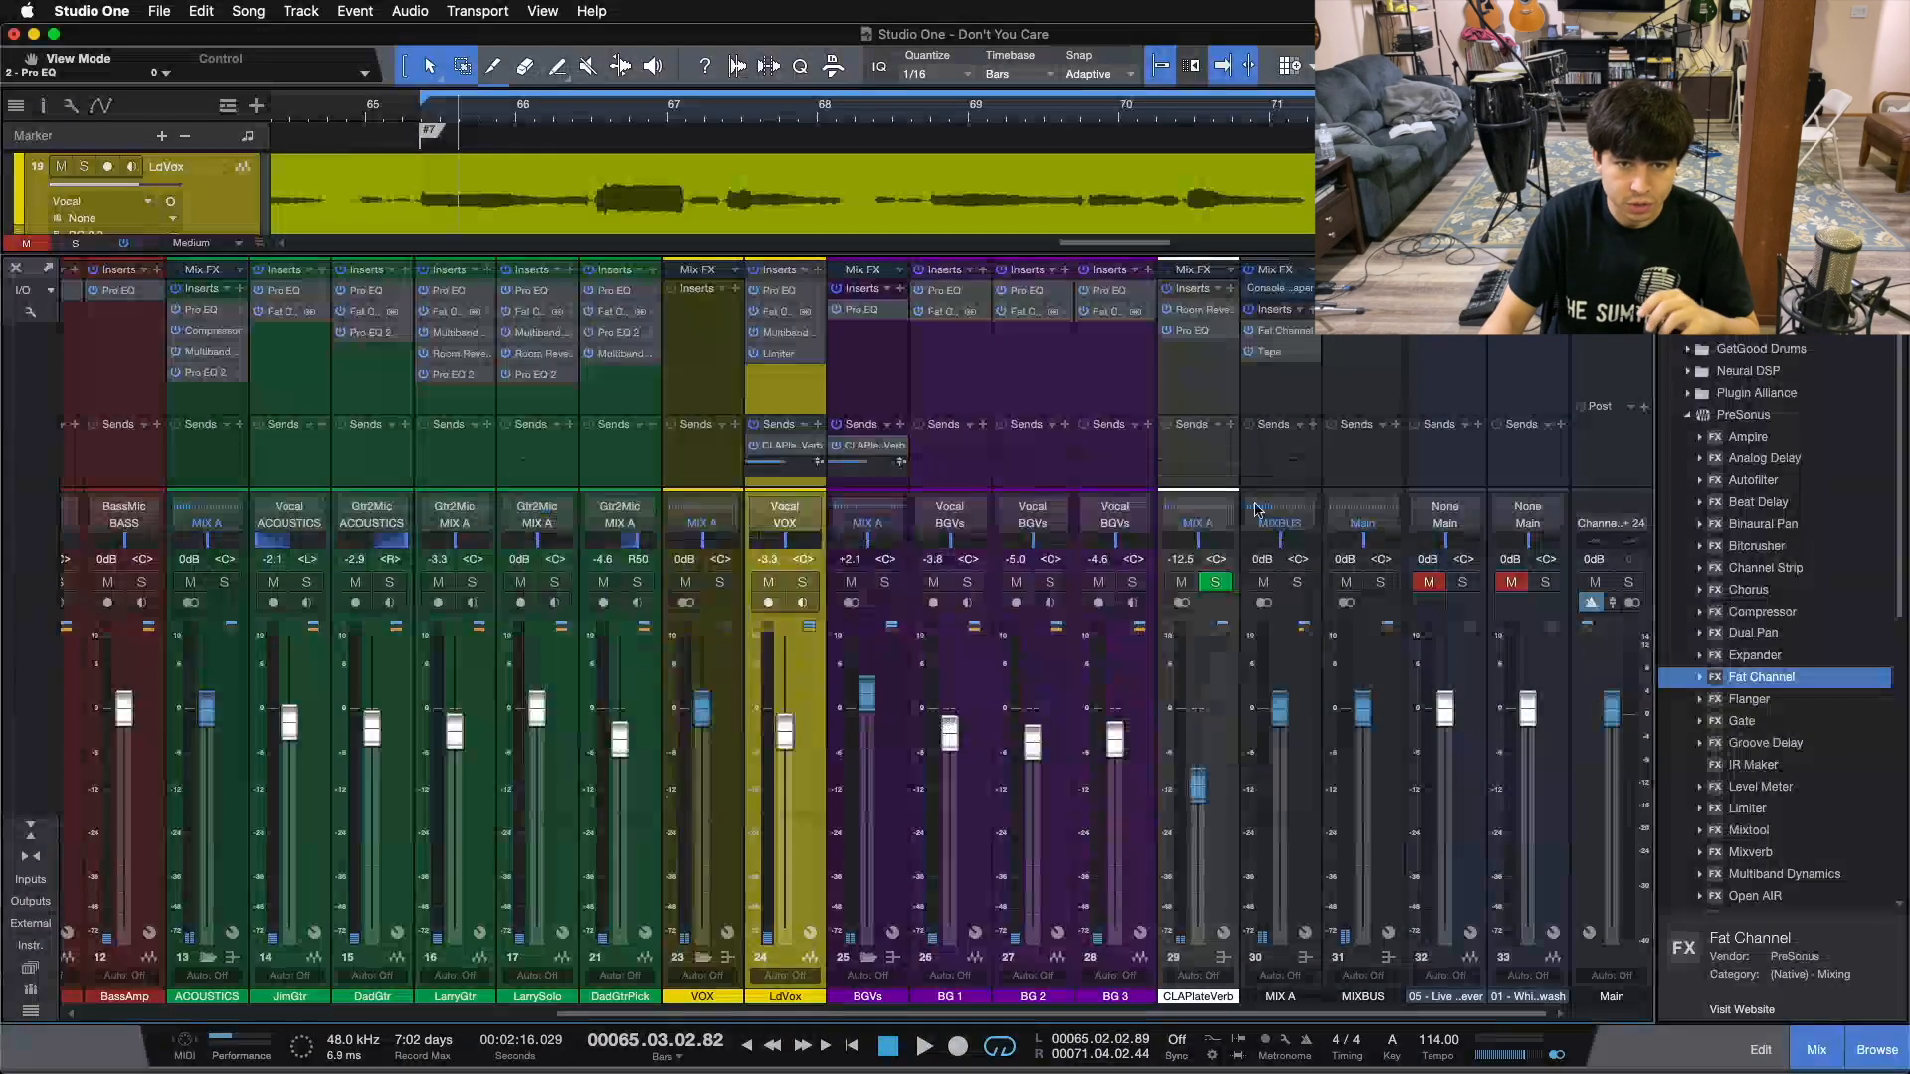
- View the Fat Channel XT's FET compressor on LdVox twice, closing the plug-in window after each look
double_click(774, 319)
drag(703, 613, 1085, 540)
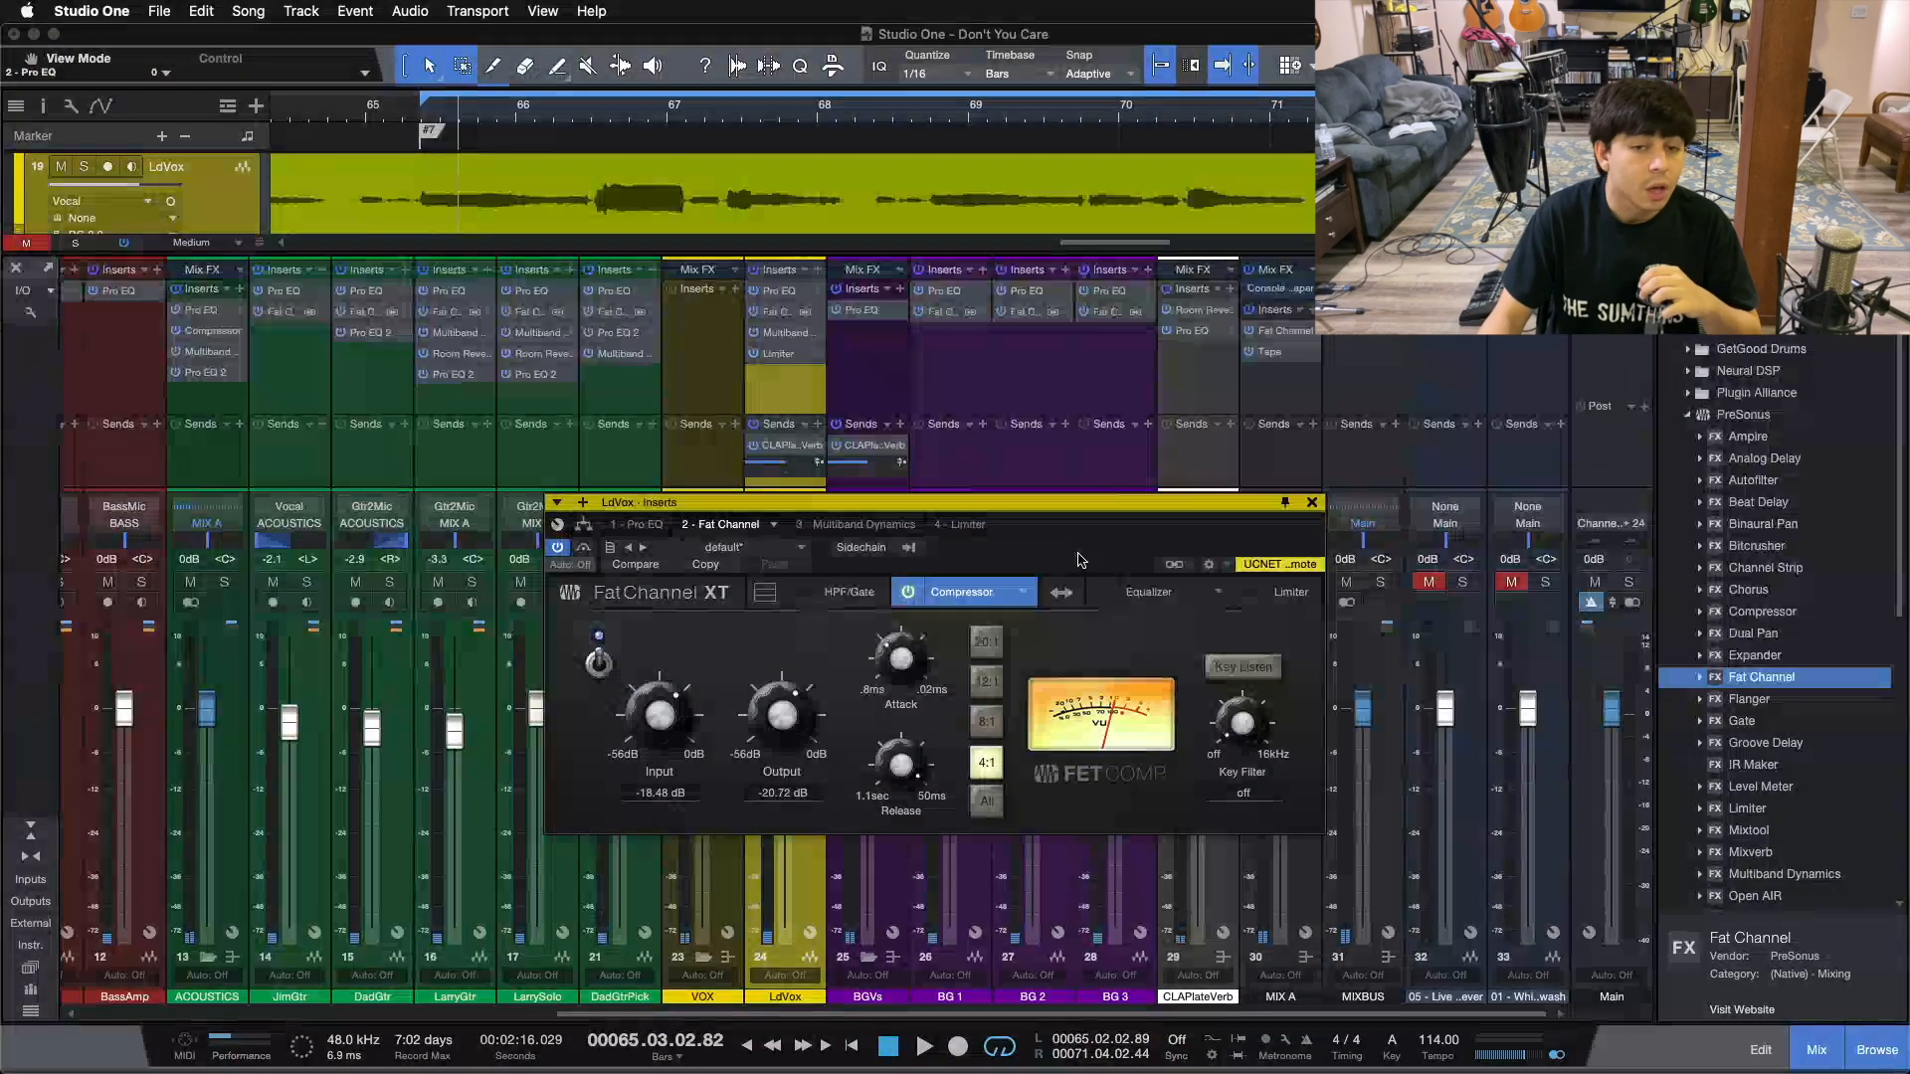
click(1312, 503)
drag(975, 1020, 829, 1003)
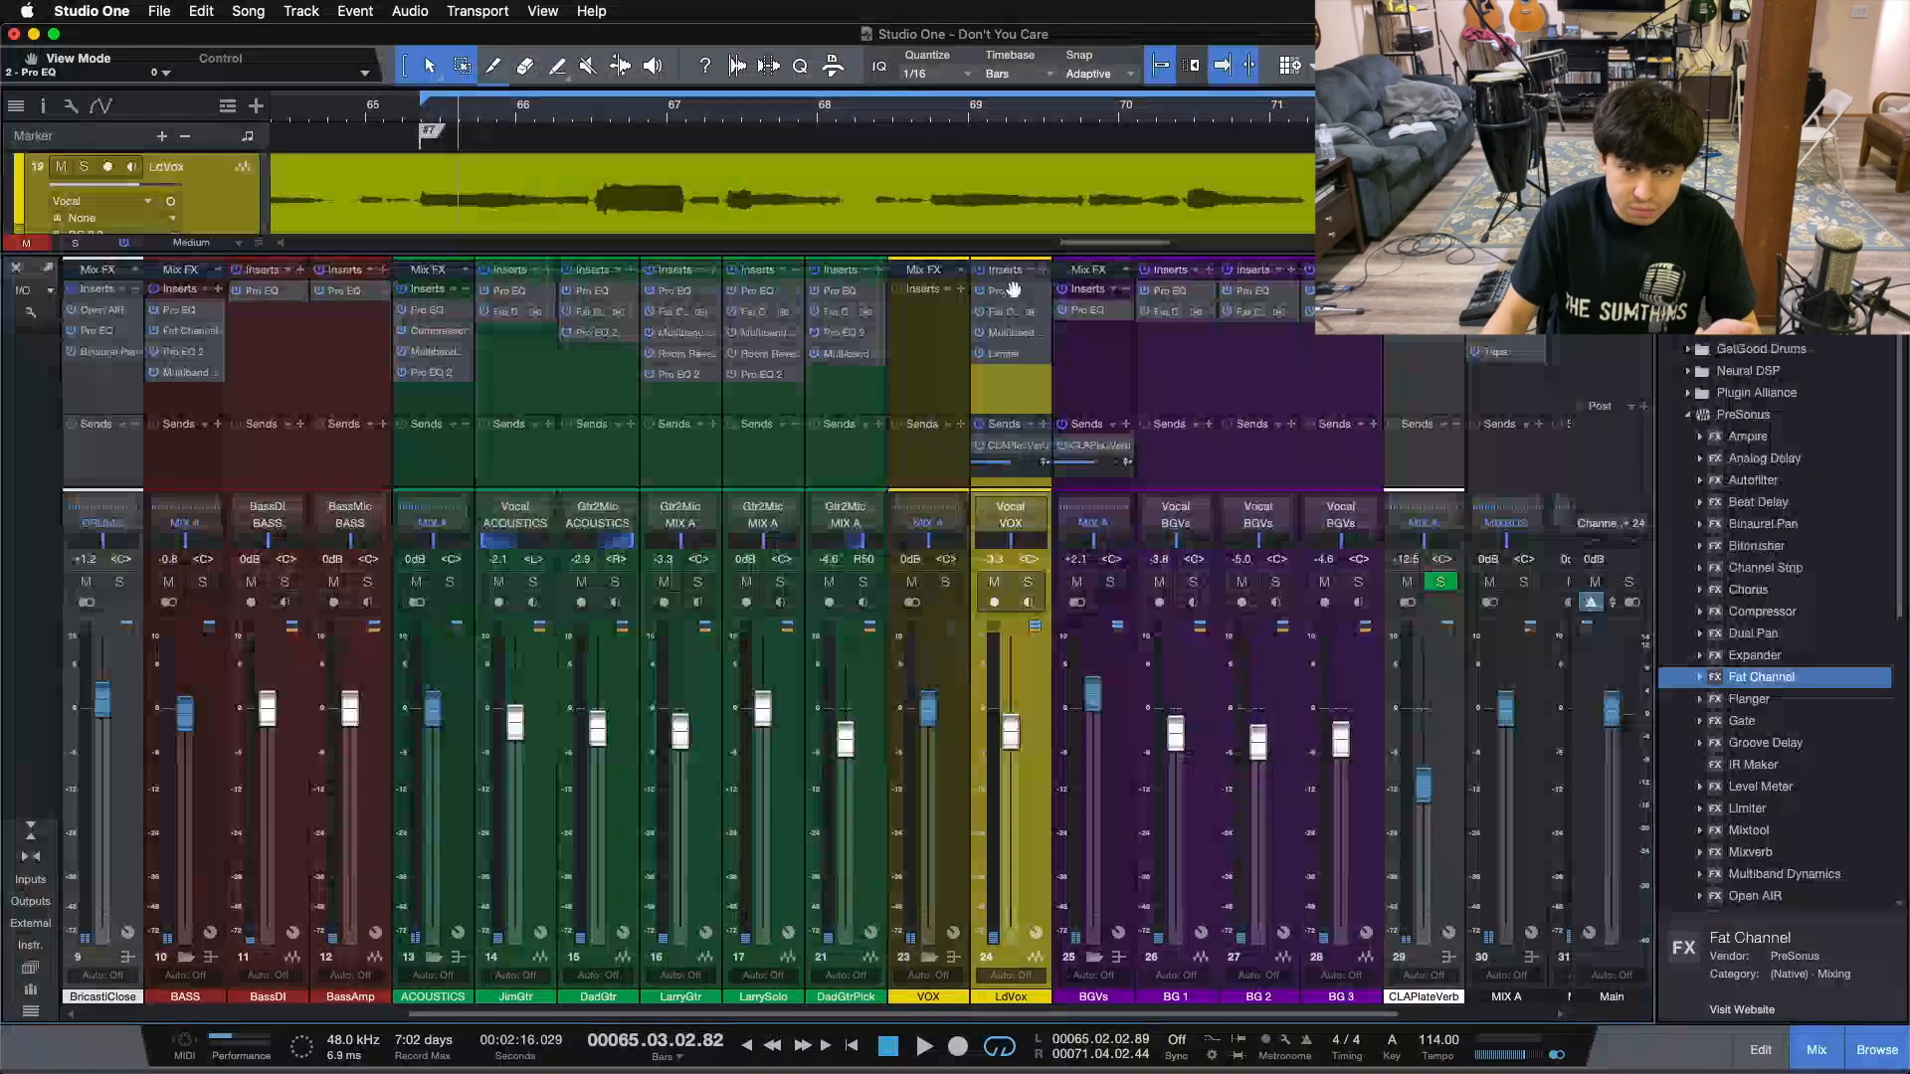
click(1009, 311)
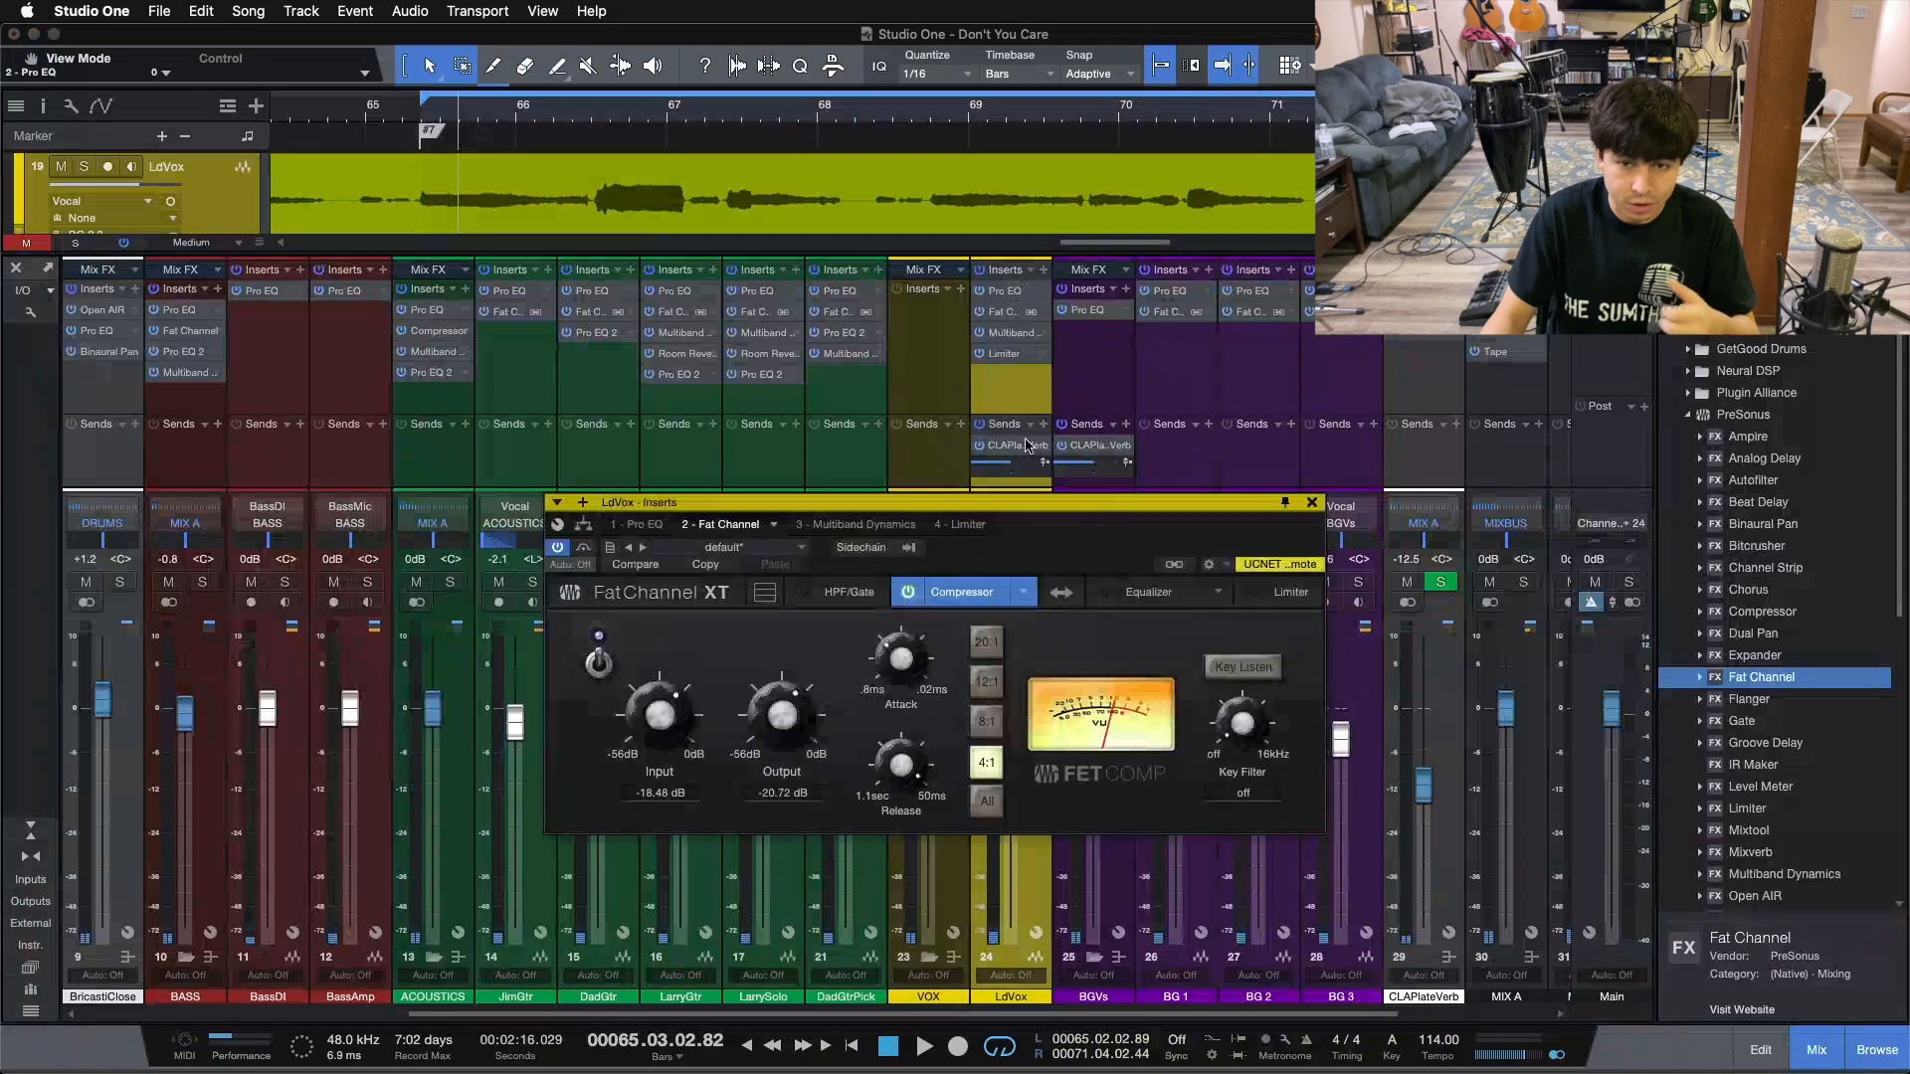
click(1312, 502)
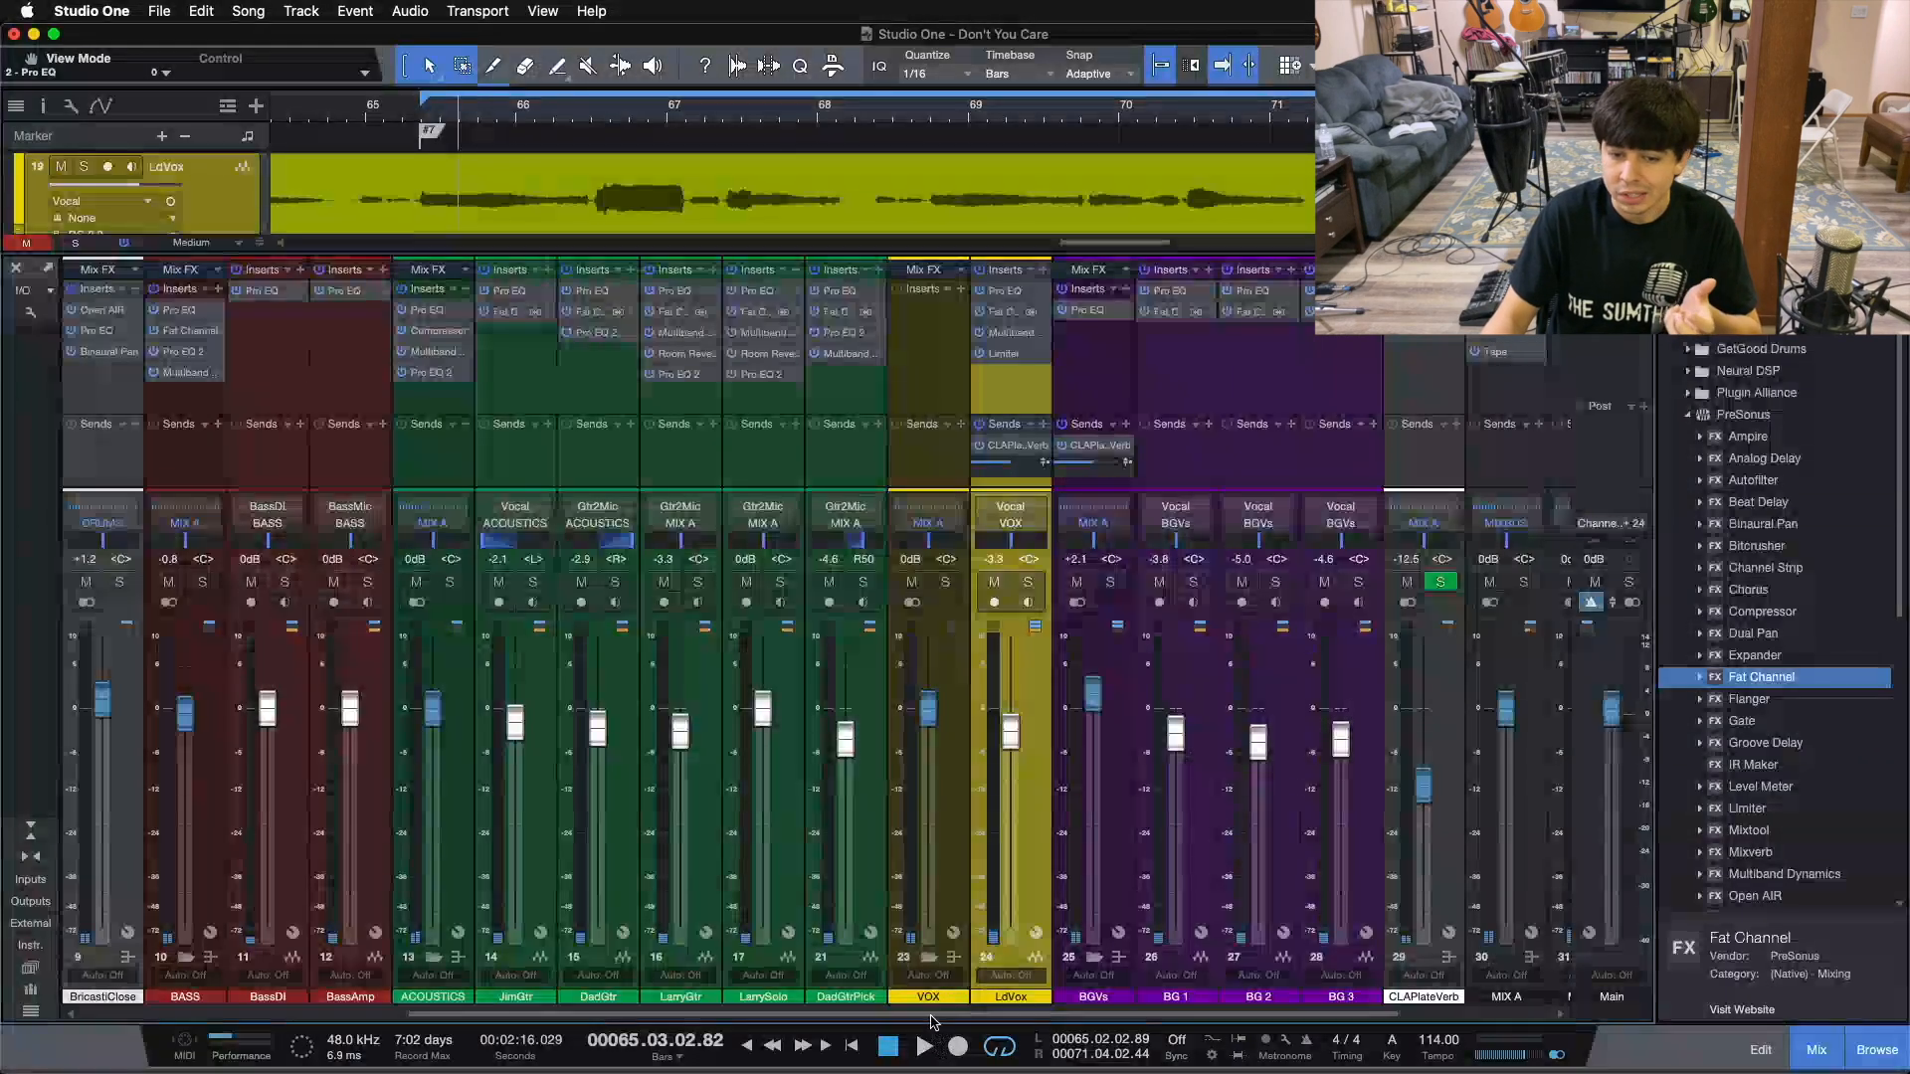
- Open the first Pro EQ on the Kick channel
drag(936, 1017, 306, 1010)
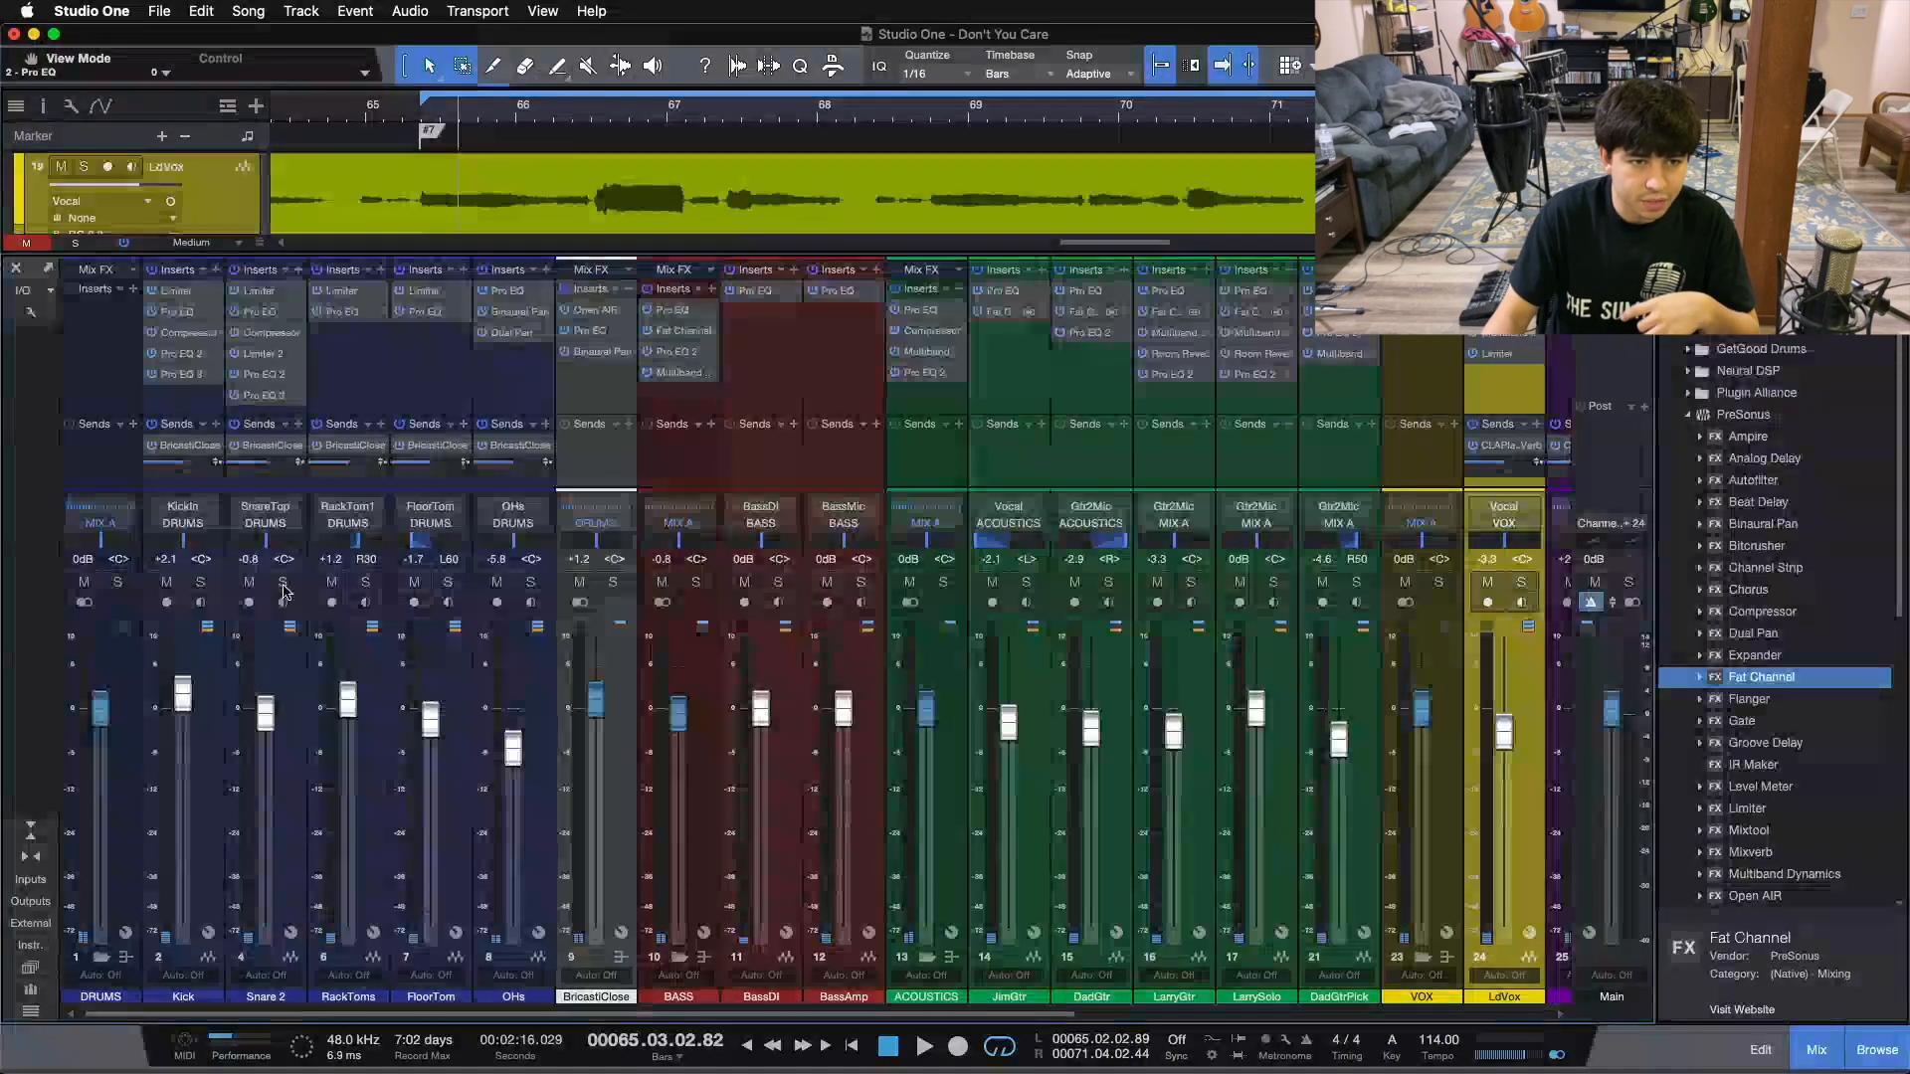
double_click(169, 314)
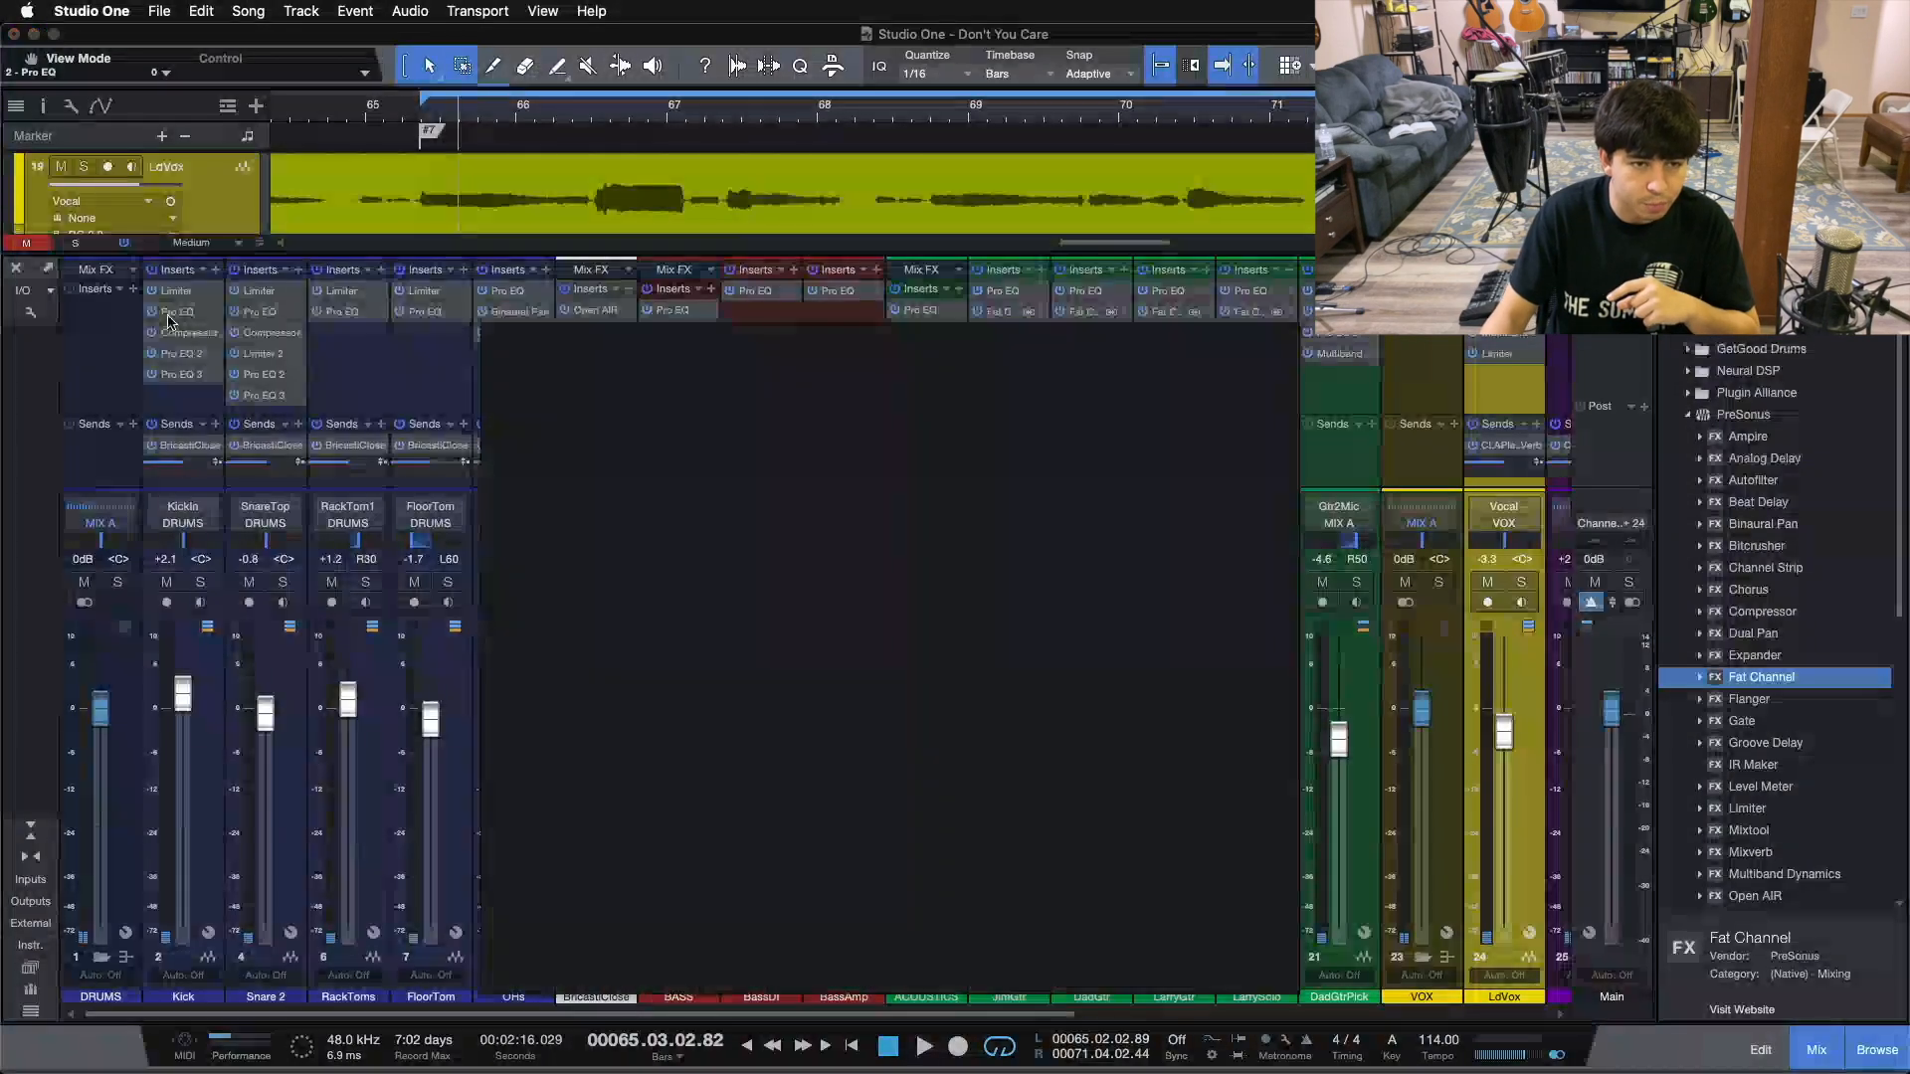